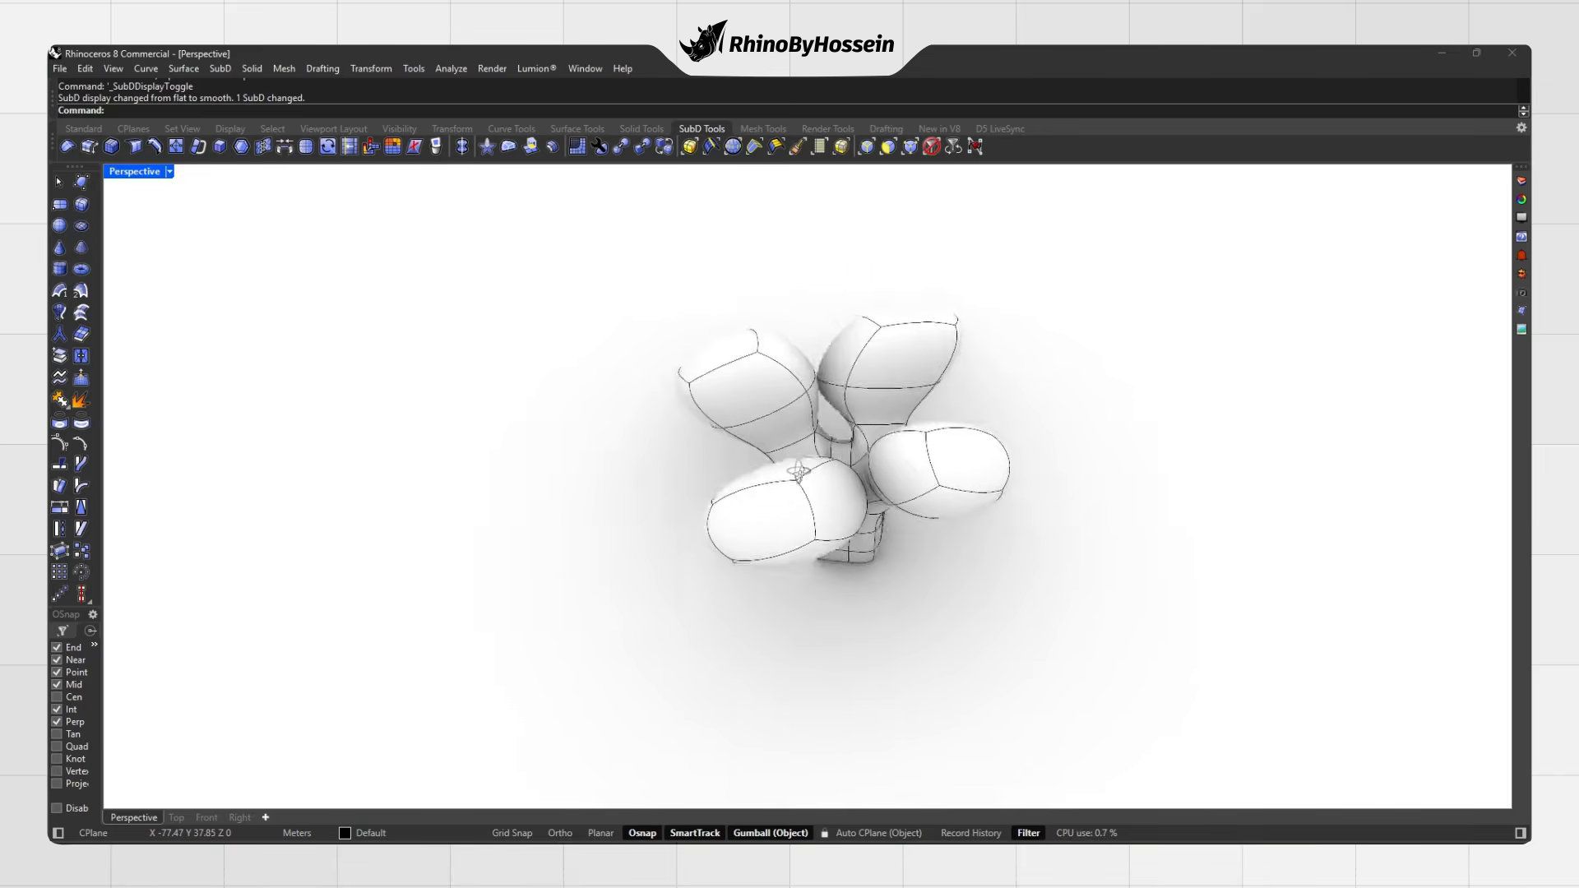
# Step: Inset the four branch-end faces at the default inset distance
pyautogui.click(242, 146)
pyautogui.click(732, 360)
pyautogui.click(819, 497)
pyautogui.click(994, 391)
pyautogui.click(824, 264)
pyautogui.press('Return')
pyautogui.press('Return')
# Step: In flat box mode, flare the first branch end by scaling and moving its edges
pyautogui.moveTo(887, 393); pyautogui.dragTo(701, 468, button='right')
pyautogui.press('Tab')
pyautogui.press('Tab')
pyautogui.keyDown('ctrl'); pyautogui.keyDown('shift'); pyautogui.click(871, 424); pyautogui.keyUp('shift'); pyautogui.keyUp('ctrl')
pyautogui.scroll(6, 786, 475)
pyautogui.keyDown('ctrl'); pyautogui.keyDown('shift'); pyautogui.click(763, 471); pyautogui.keyUp('shift'); pyautogui.keyUp('ctrl')
pyautogui.scroll(-3, 712, 473)
pyautogui.moveTo(821, 447); pyautogui.dragTo(773, 440)
pyautogui.moveTo(773, 440); pyautogui.dragTo(715, 454, button='right')
pyautogui.moveTo(692, 428); pyautogui.dragTo(652, 477)
pyautogui.moveTo(652, 476); pyautogui.dragTo(790, 426, button='right')
pyautogui.press('Escape')
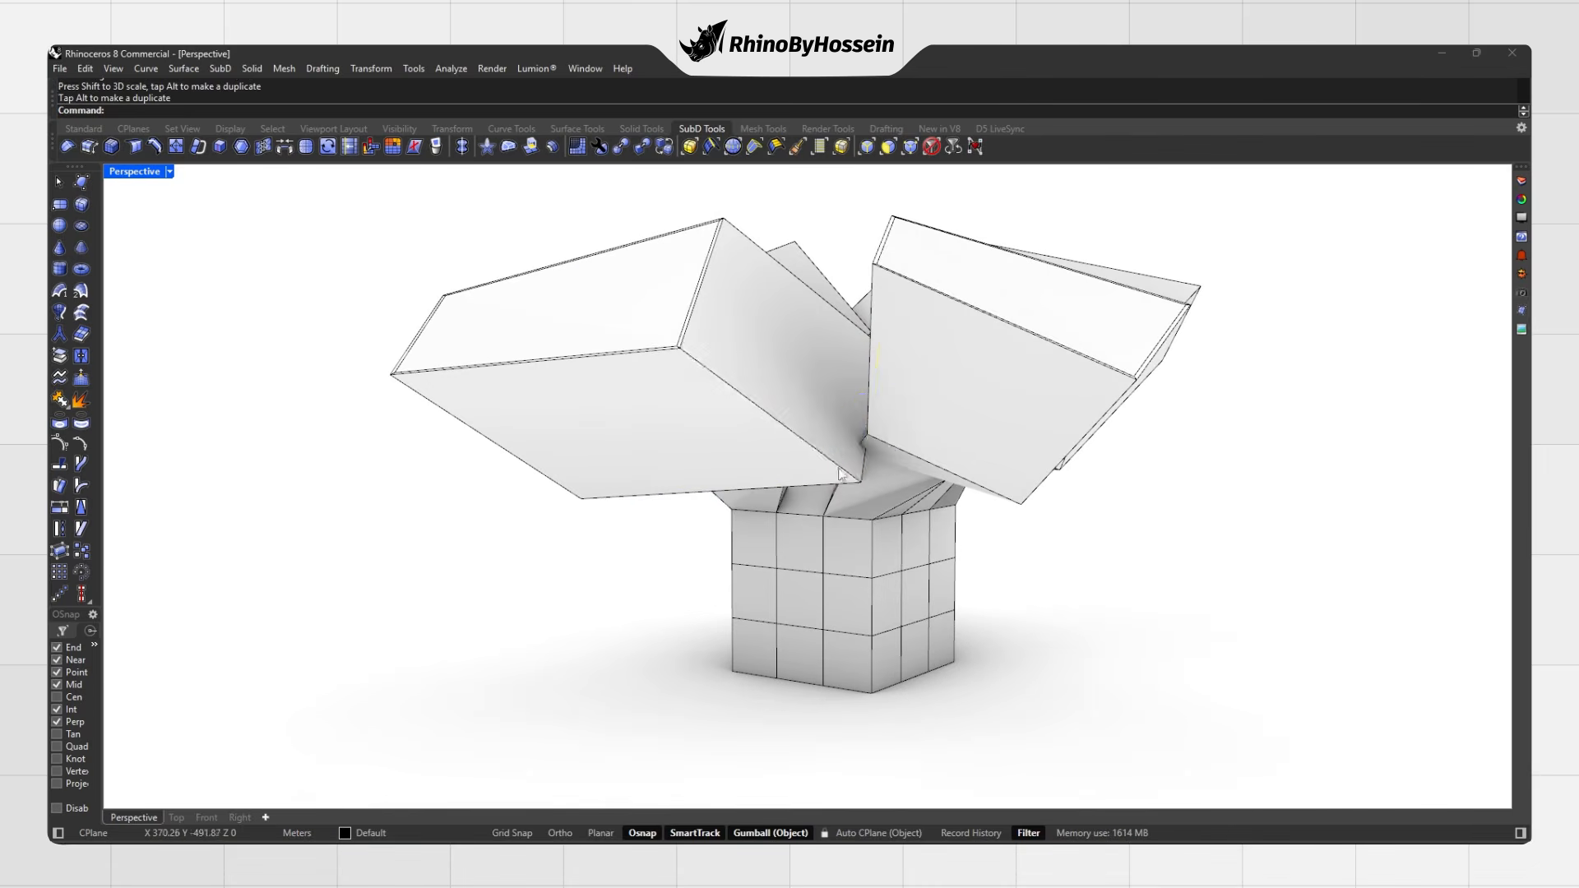
# Step: Widen a second branch end's edges and move them up and outward
pyautogui.moveTo(741, 488); pyautogui.dragTo(859, 473, button='right')
pyautogui.keyDown('ctrl'); pyautogui.keyDown('shift'); pyautogui.click(870, 484); pyautogui.keyUp('shift'); pyautogui.keyUp('ctrl')
pyautogui.keyDown('ctrl'); pyautogui.keyDown('shift'); pyautogui.click(806, 416); pyautogui.keyUp('shift'); pyautogui.keyUp('ctrl')
pyautogui.moveTo(811, 419); pyautogui.dragTo(856, 453, button='right')
pyautogui.keyDown('shift'); pyautogui.moveTo(1011, 584); pyautogui.dragTo(978, 544); pyautogui.keyUp('shift')
pyautogui.moveTo(870, 485); pyautogui.dragTo(839, 515)
pyautogui.moveTo(845, 435); pyautogui.dragTo(855, 446)
pyautogui.moveTo(855, 447)
pyautogui.mouseDown(button='right')
pyautogui.moveTo(878, 510)
pyautogui.moveTo(726, 289)
pyautogui.moveTo(863, 460)
pyautogui.mouseUp(button='right')
pyautogui.moveTo(877, 525); pyautogui.dragTo(905, 496)
pyautogui.moveTo(905, 497); pyautogui.dragTo(996, 551, button='right')
pyautogui.click(1171, 353)
# Step: Scale up and move outward the edges of a third branch end
pyautogui.moveTo(1069, 460); pyautogui.dragTo(765, 420, button='right')
pyautogui.keyDown('ctrl'); pyautogui.keyDown('shift'); pyautogui.click(648, 412); pyautogui.keyUp('shift'); pyautogui.keyUp('ctrl')
pyautogui.keyDown('ctrl'); pyautogui.keyDown('shift'); pyautogui.click(723, 436); pyautogui.keyUp('shift'); pyautogui.keyUp('ctrl')
pyautogui.moveTo(905, 531); pyautogui.dragTo(938, 569)
pyautogui.keyDown('shift'); pyautogui.moveTo(819, 422); pyautogui.dragTo(842, 431); pyautogui.keyUp('shift')
pyautogui.moveTo(842, 431)
pyautogui.mouseDown(button='right')
pyautogui.moveTo(850, 364)
pyautogui.moveTo(823, 412)
pyautogui.mouseUp(button='right')
pyautogui.moveTo(822, 411); pyautogui.dragTo(815, 388)
pyautogui.moveTo(814, 387); pyautogui.dragTo(987, 526, button='right')
pyautogui.moveTo(1054, 549); pyautogui.dragTo(1036, 526)
pyautogui.click(1111, 609)
# Step: Select the fourth branch's four-edge loop, scale it larger and move it outward
pyautogui.moveTo(987, 493); pyautogui.dragTo(790, 461, button='right')
pyautogui.keyDown('ctrl'); pyautogui.keyDown('shift'); pyautogui.click(769, 457); pyautogui.keyUp('shift'); pyautogui.keyUp('ctrl')
pyautogui.keyDown('ctrl'); pyautogui.keyDown('shift'); pyautogui.click(718, 488); pyautogui.keyUp('shift'); pyautogui.keyUp('ctrl')
pyautogui.moveTo(609, 485); pyautogui.dragTo(888, 448, button='right')
pyautogui.keyDown('ctrl'); pyautogui.keyDown('shift'); pyautogui.click(905, 439); pyautogui.keyUp('shift'); pyautogui.keyUp('ctrl')
pyautogui.keyDown('ctrl'); pyautogui.keyDown('shift'); pyautogui.click(983, 520); pyautogui.keyUp('shift'); pyautogui.keyUp('ctrl')
pyautogui.moveTo(1162, 529); pyautogui.dragTo(1061, 505)
pyautogui.moveTo(1061, 505); pyautogui.dragTo(629, 452, button='right')
pyautogui.moveTo(628, 477); pyautogui.dragTo(626, 451)
pyautogui.moveTo(627, 450); pyautogui.dragTo(555, 465, button='right')
pyautogui.moveTo(557, 472); pyautogui.dragTo(569, 487)
pyautogui.click(568, 510)
# Step: Preview the flared branches in smooth display, then return to flat display
pyautogui.press('Tab')
pyautogui.moveTo(614, 445); pyautogui.dragTo(632, 503, button='right')
pyautogui.scroll(-3, 713, 524)
pyautogui.scroll(-1, 921, 489)
pyautogui.press('Tab')
pyautogui.press('Tab')
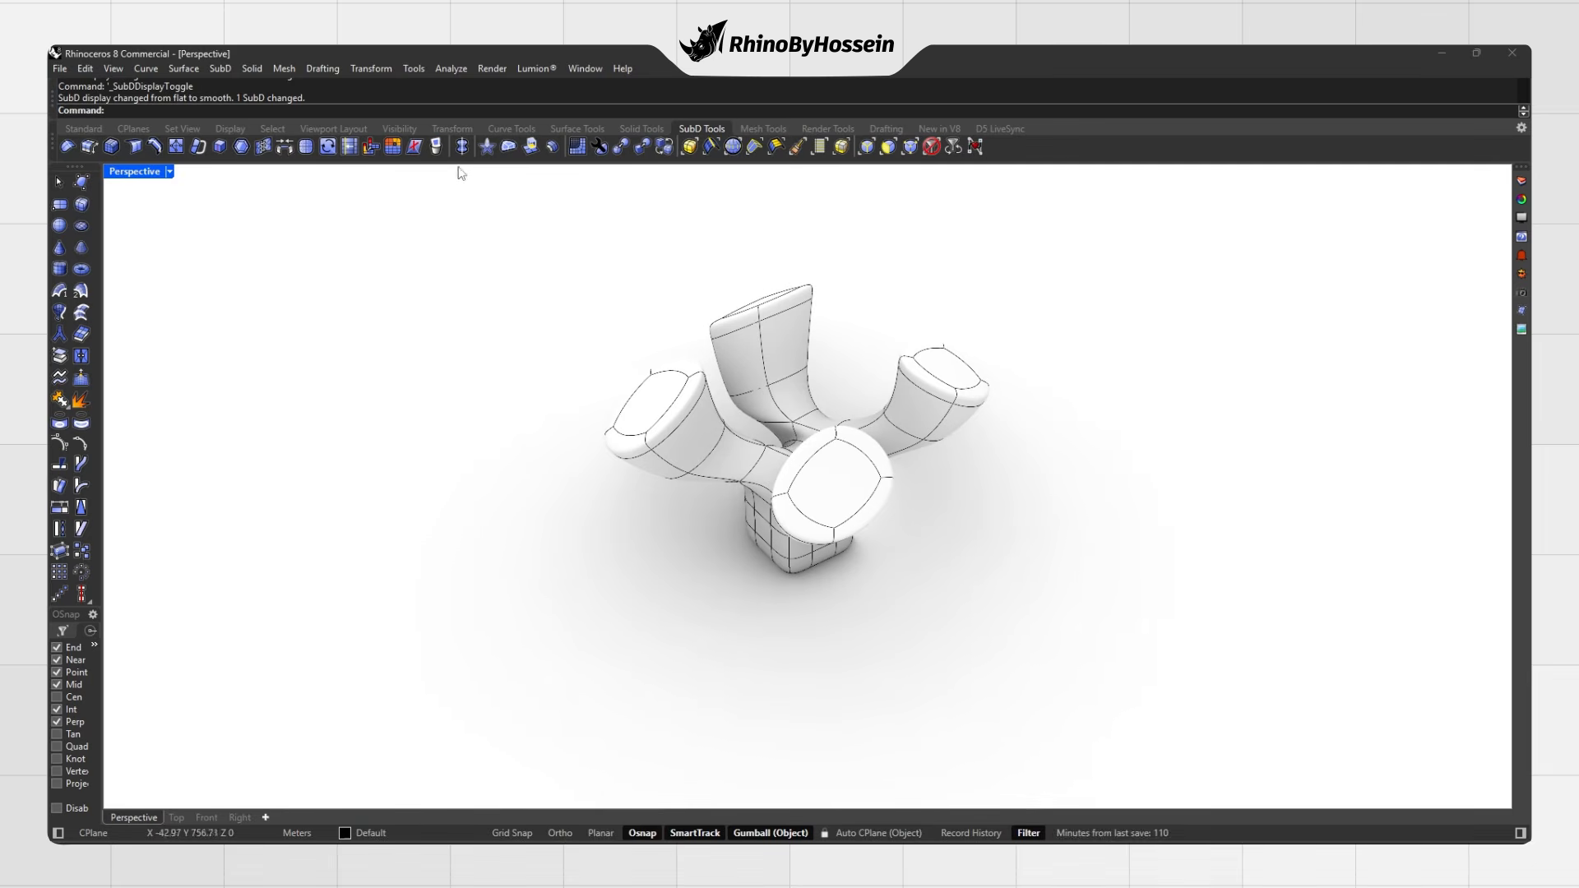
# Step: Reflect the SubD across a mirror plane to make a first mirrored copy
pyautogui.click(740, 450)
pyautogui.moveTo(765, 454); pyautogui.dragTo(716, 460, button='right')
pyautogui.click(930, 535)
pyautogui.rightClick(839, 435)
pyautogui.rightClick(691, 408)
pyautogui.press('Escape')
# Step: Reflect the SubD a second time across another plane, then view it from low
pyautogui.click(773, 465)
pyautogui.moveTo(871, 496); pyautogui.dragTo(971, 502, button='right')
pyautogui.click(461, 146)
pyautogui.moveTo(534, 362); pyautogui.dragTo(592, 461, button='right')
pyautogui.click(642, 412)
pyautogui.rightClick(641, 413)
pyautogui.click(483, 694)
pyautogui.moveTo(740, 461); pyautogui.dragTo(885, 296, button='right')
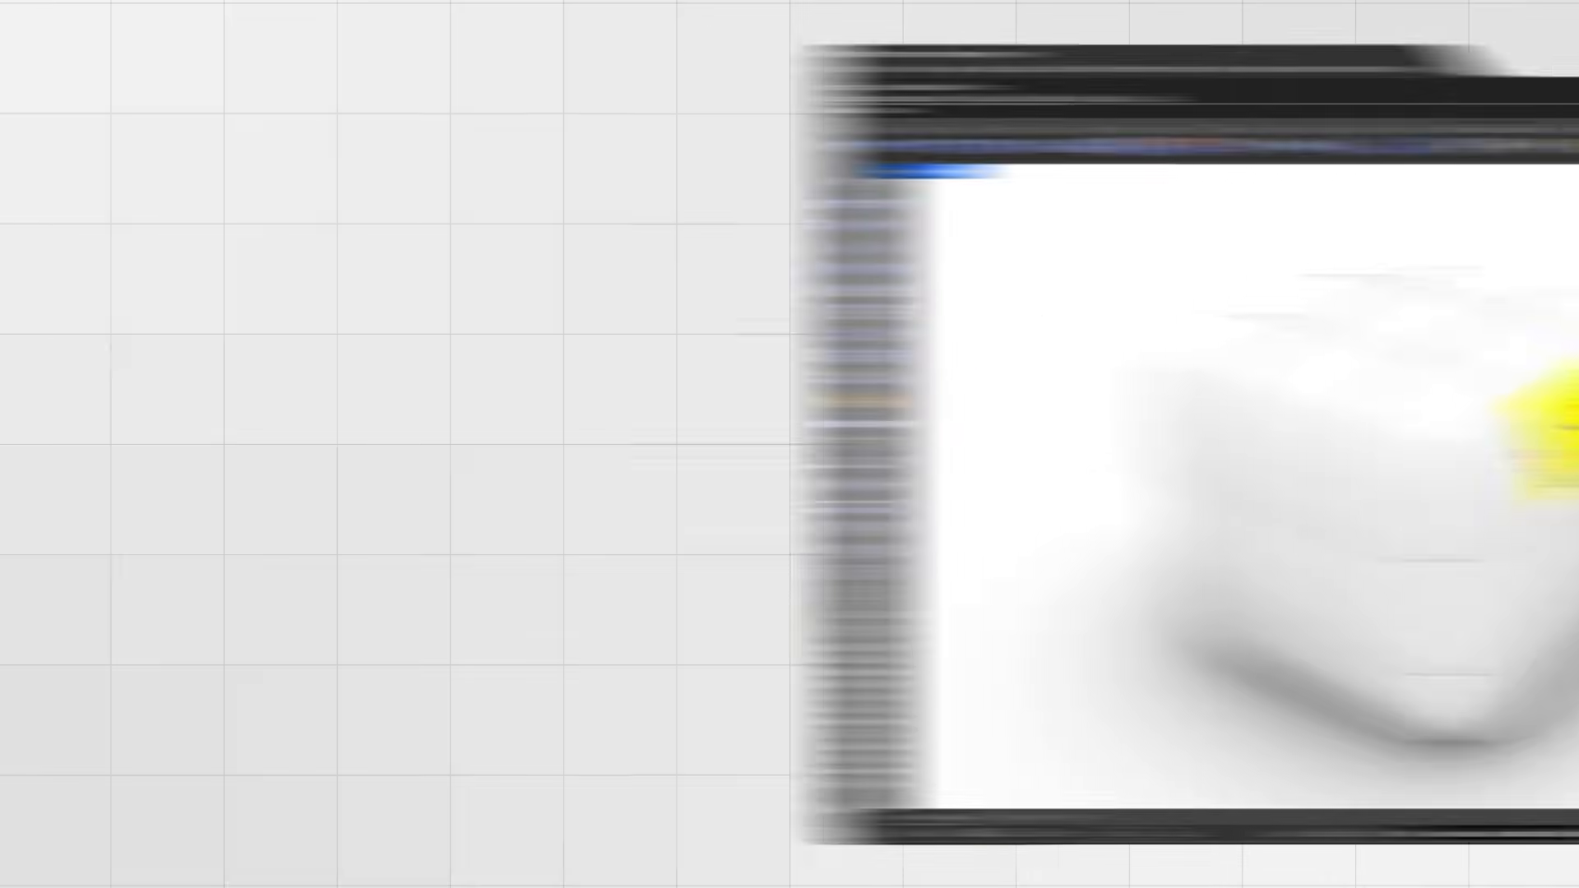
# Step: In flat display, pull the cube's selected side faces outward, then view it smooth
pyautogui.scroll(-2, 830, 519)
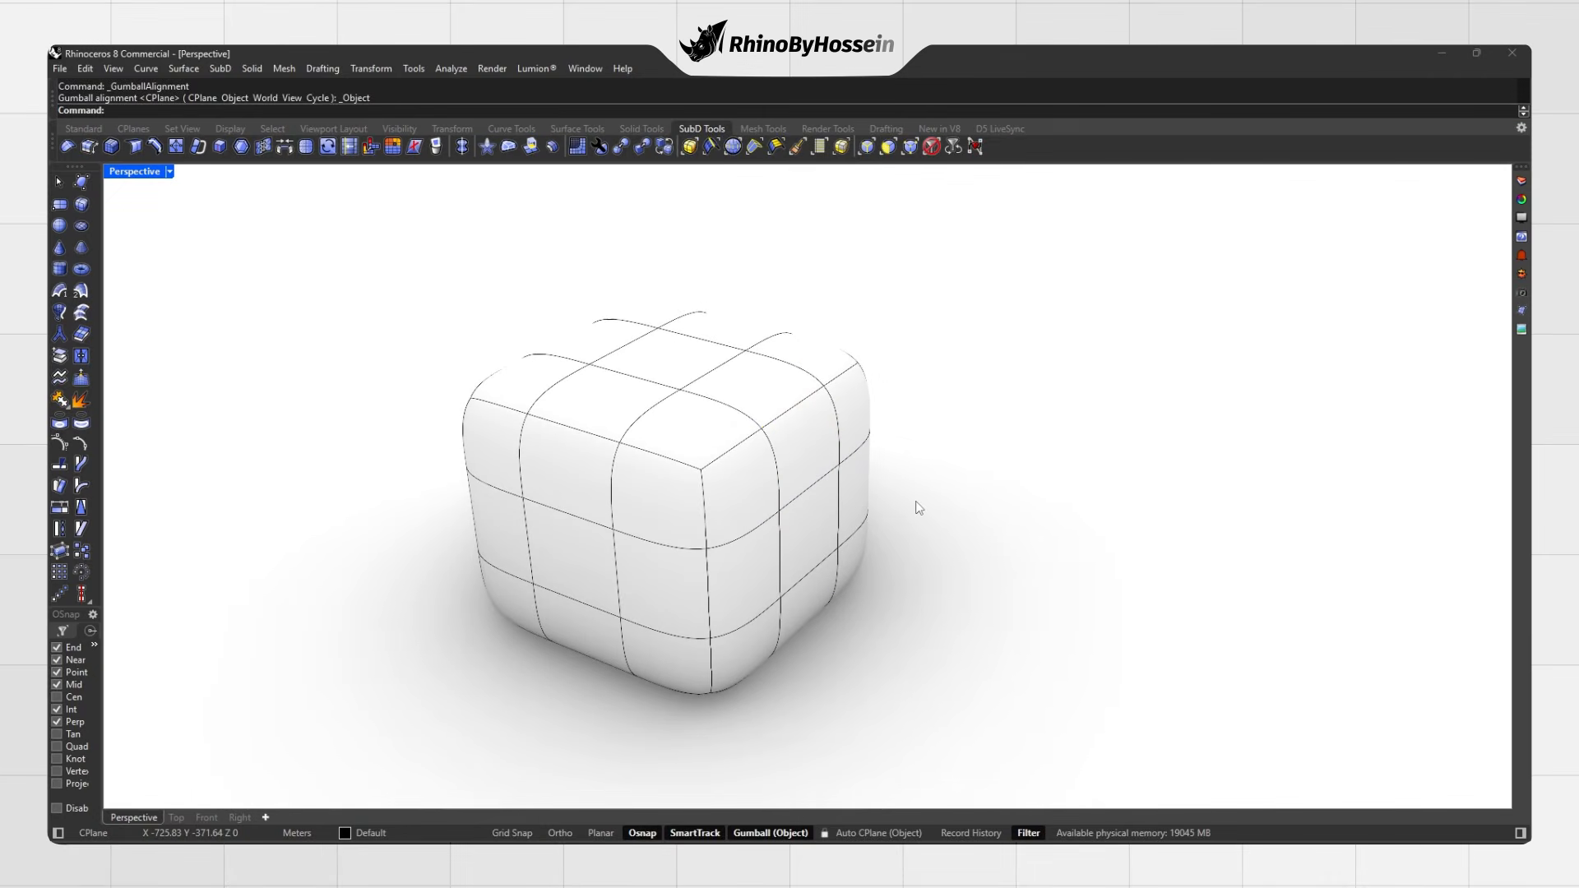
pyautogui.press('Tab')
pyautogui.moveTo(910, 497); pyautogui.dragTo(818, 415, button='right')
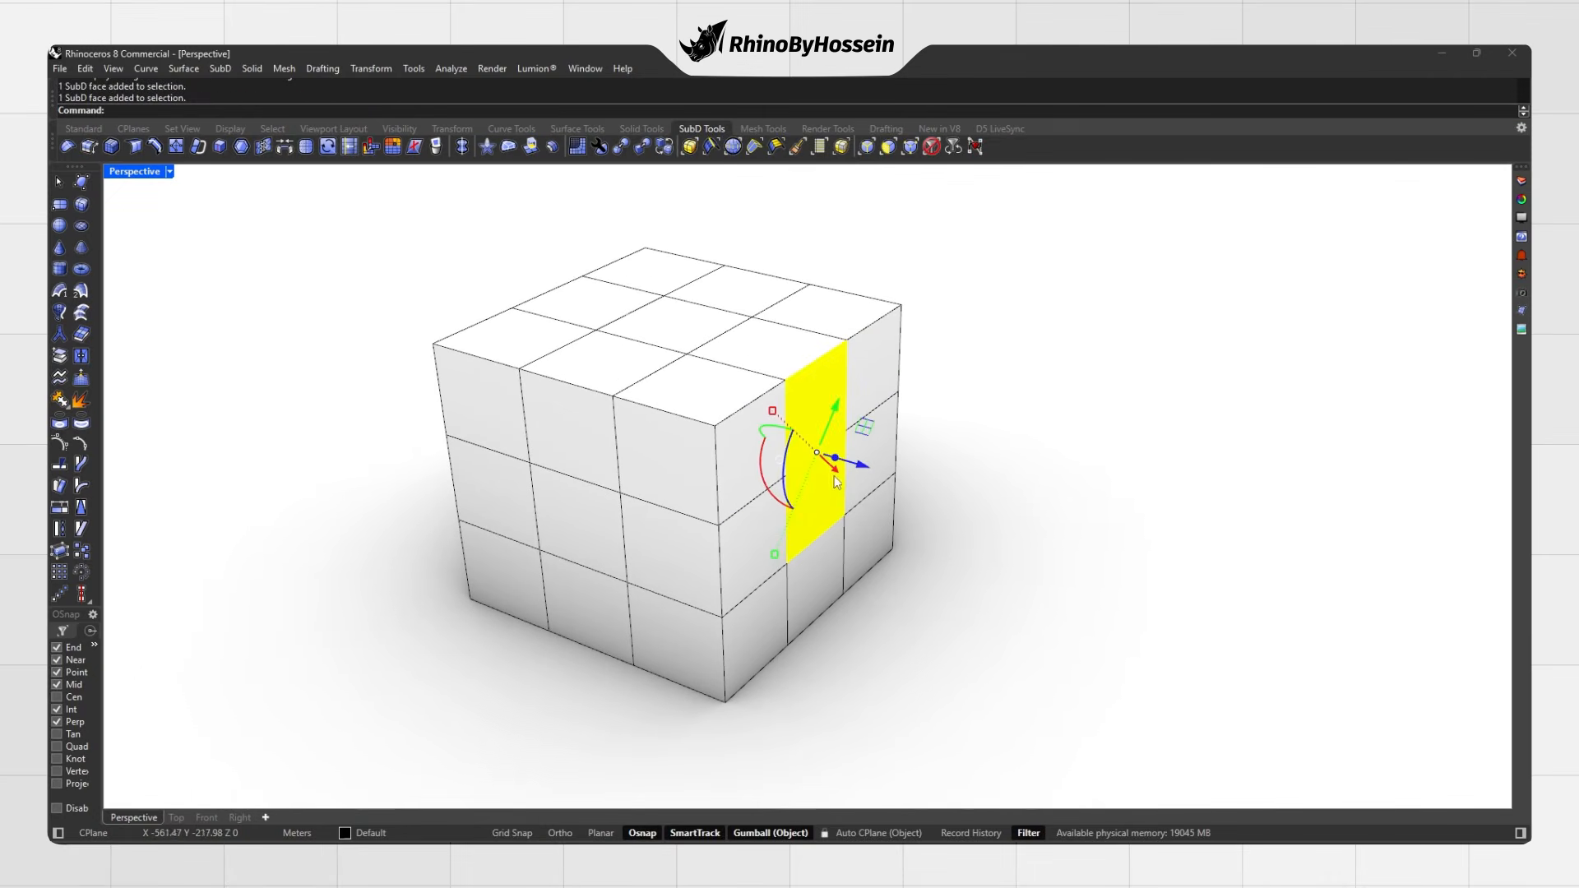
pyautogui.moveTo(860, 467); pyautogui.dragTo(965, 495)
pyautogui.click(1039, 495)
pyautogui.keyDown('shift'); pyautogui.moveTo(869, 445); pyautogui.dragTo(923, 444, button='right'); pyautogui.keyUp('shift')
pyautogui.scroll(-2, 931, 459)
pyautogui.press('Tab')
pyautogui.press('Tab')
# Step: Twist the top faces around the vertical axis and raise them
pyautogui.keyDown('ctrl'); pyautogui.keyDown('shift'); pyautogui.click(724, 394); pyautogui.keyUp('shift'); pyautogui.keyUp('ctrl')
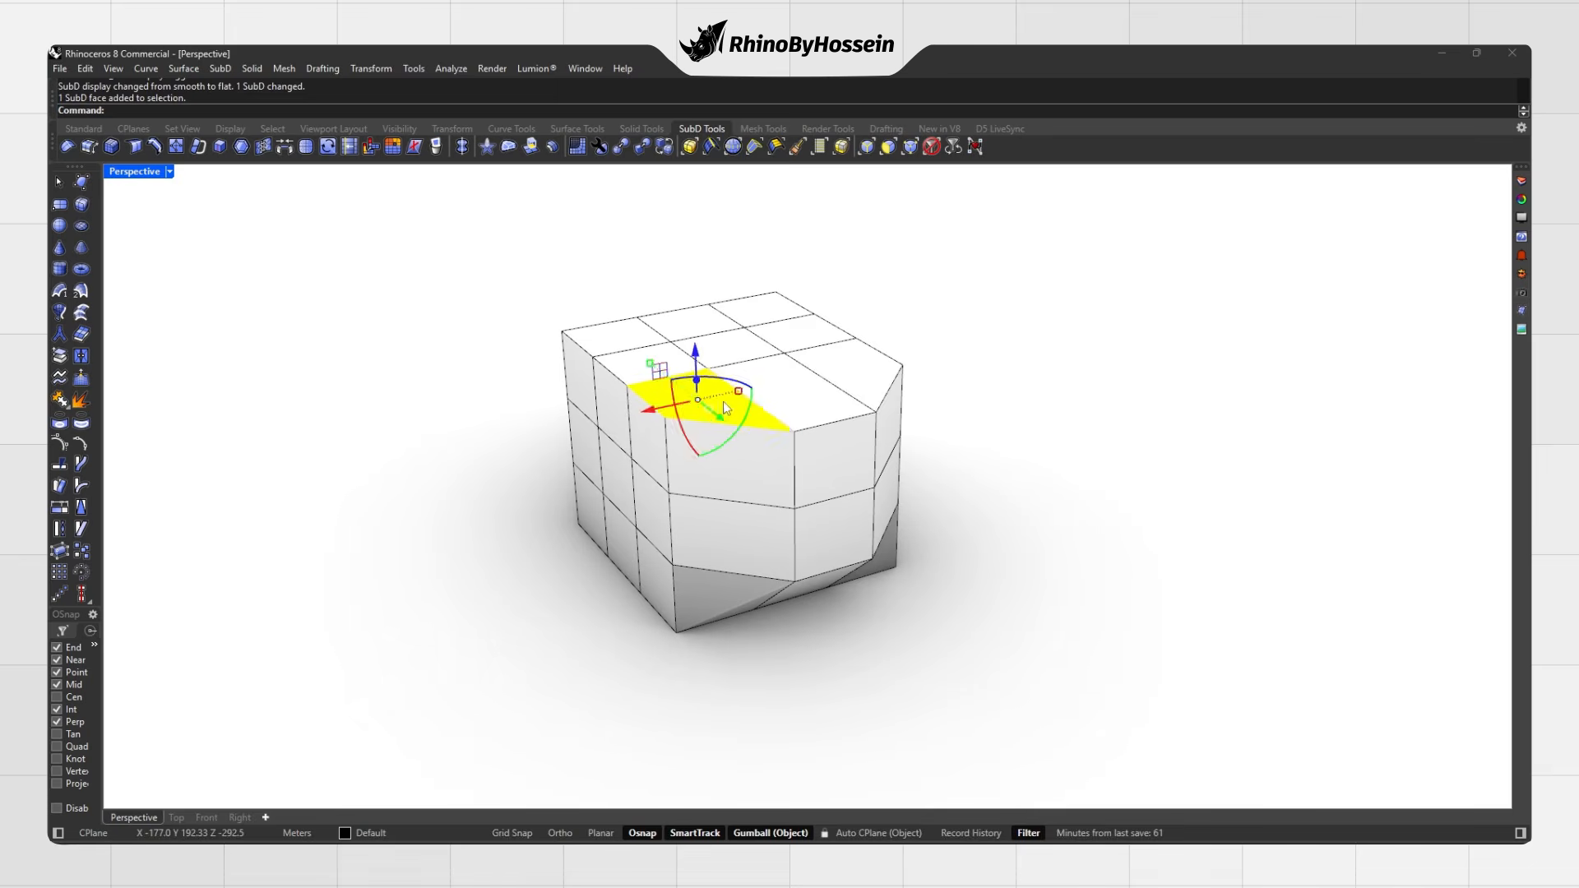
pyautogui.keyDown('ctrl'); pyautogui.keyDown('shift'); pyautogui.click(829, 378); pyautogui.keyUp('shift'); pyautogui.keyUp('ctrl')
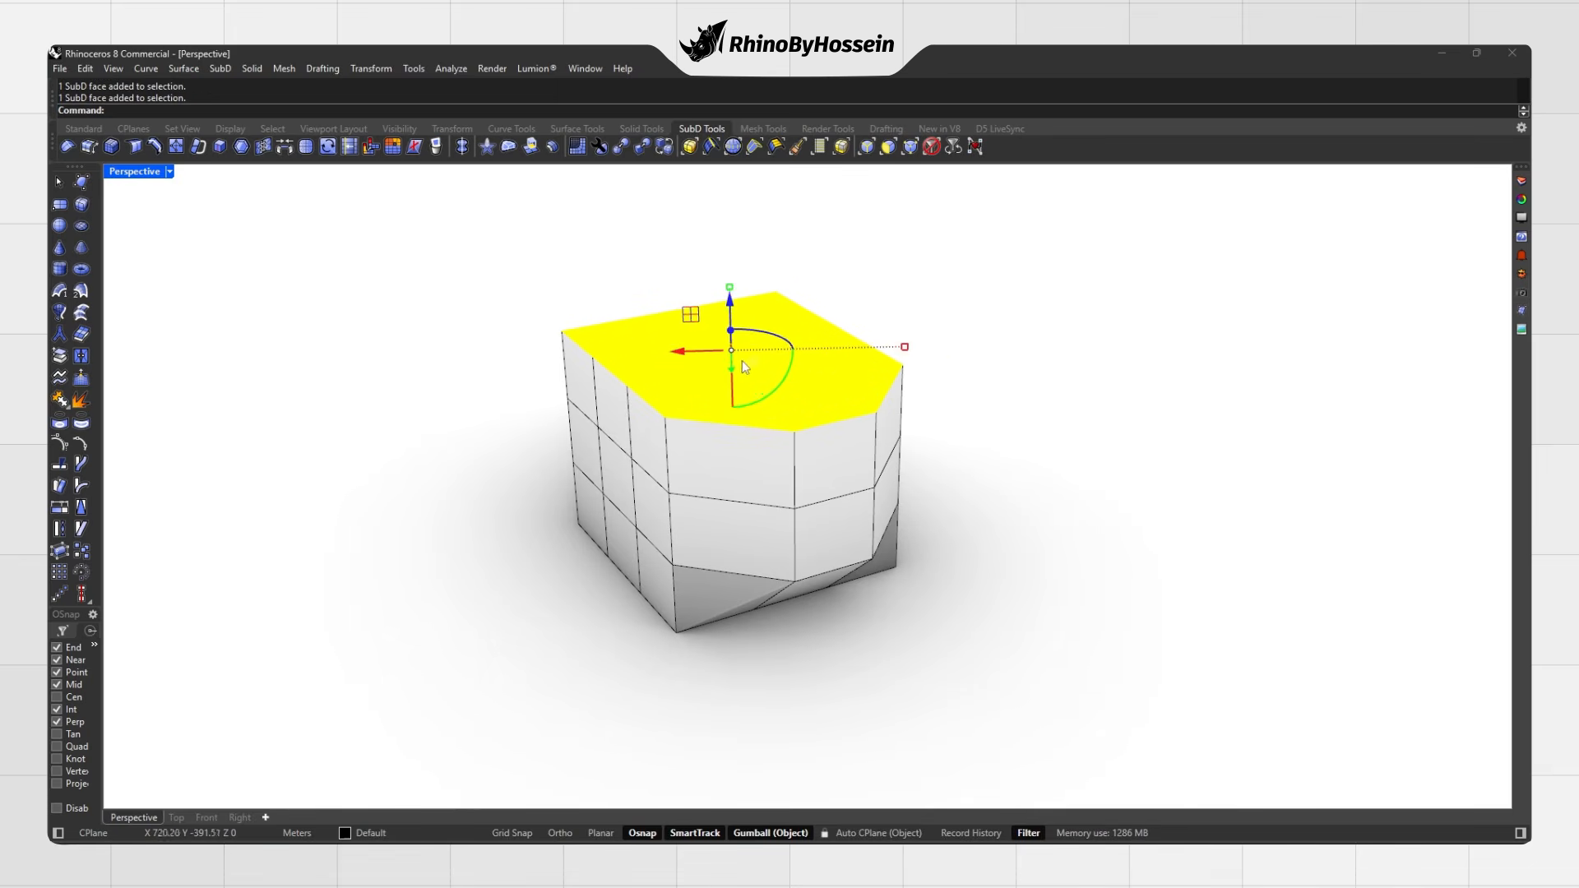
pyautogui.moveTo(773, 342); pyautogui.dragTo(731, 287)
pyautogui.moveTo(642, 403); pyautogui.dragTo(674, 352, button='right')
pyautogui.click(590, 311)
# Step: Pull a vertex outward and check the result in smooth display
pyautogui.moveTo(590, 313); pyautogui.dragTo(623, 386, button='right')
pyautogui.moveTo(619, 379); pyautogui.dragTo(519, 379)
pyautogui.click(589, 459)
pyautogui.scroll(-4, 589, 463)
pyautogui.moveTo(589, 463); pyautogui.dragTo(830, 524, button='right')
pyautogui.press('Tab')
# Step: Pull a vertex into a spike, ease it back toward the body, and inspect the shape
pyautogui.moveTo(869, 529); pyautogui.dragTo(917, 500)
pyautogui.moveTo(917, 498); pyautogui.dragTo(595, 427, button='right')
pyautogui.moveTo(511, 375); pyautogui.dragTo(607, 410)
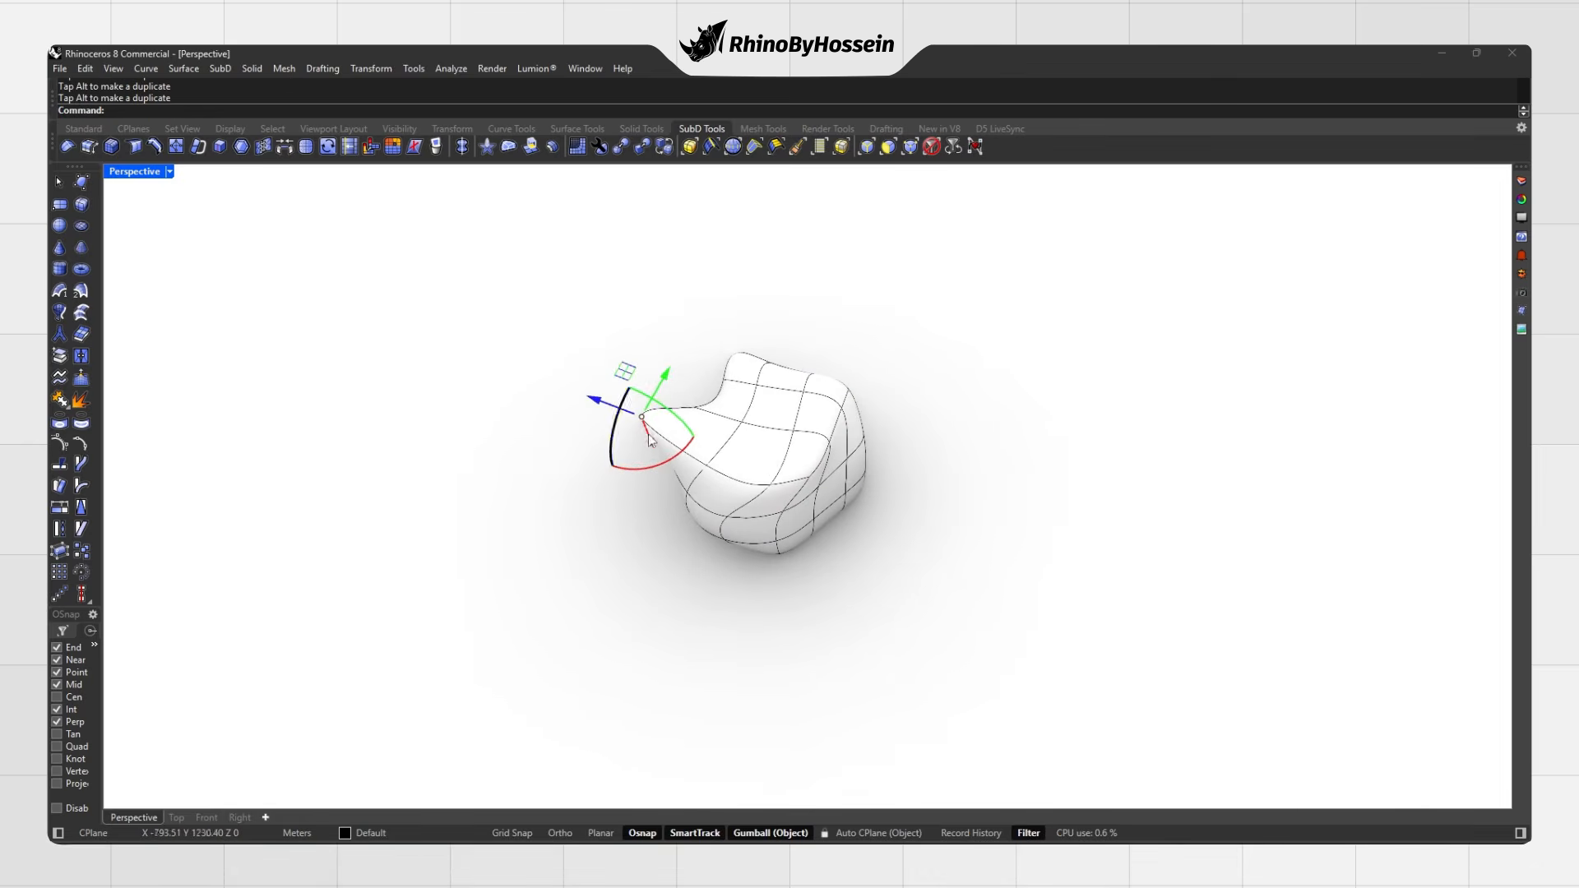
pyautogui.keyDown('shift'); pyautogui.moveTo(706, 456); pyautogui.dragTo(715, 490, button='right'); pyautogui.keyUp('shift')
pyautogui.scroll(3, 717, 489)
pyautogui.click(1000, 459)
pyautogui.moveTo(867, 500); pyautogui.dragTo(994, 490, button='right')
pyautogui.scroll(2, 796, 517)
pyautogui.moveTo(798, 516); pyautogui.dragTo(910, 510, button='right')
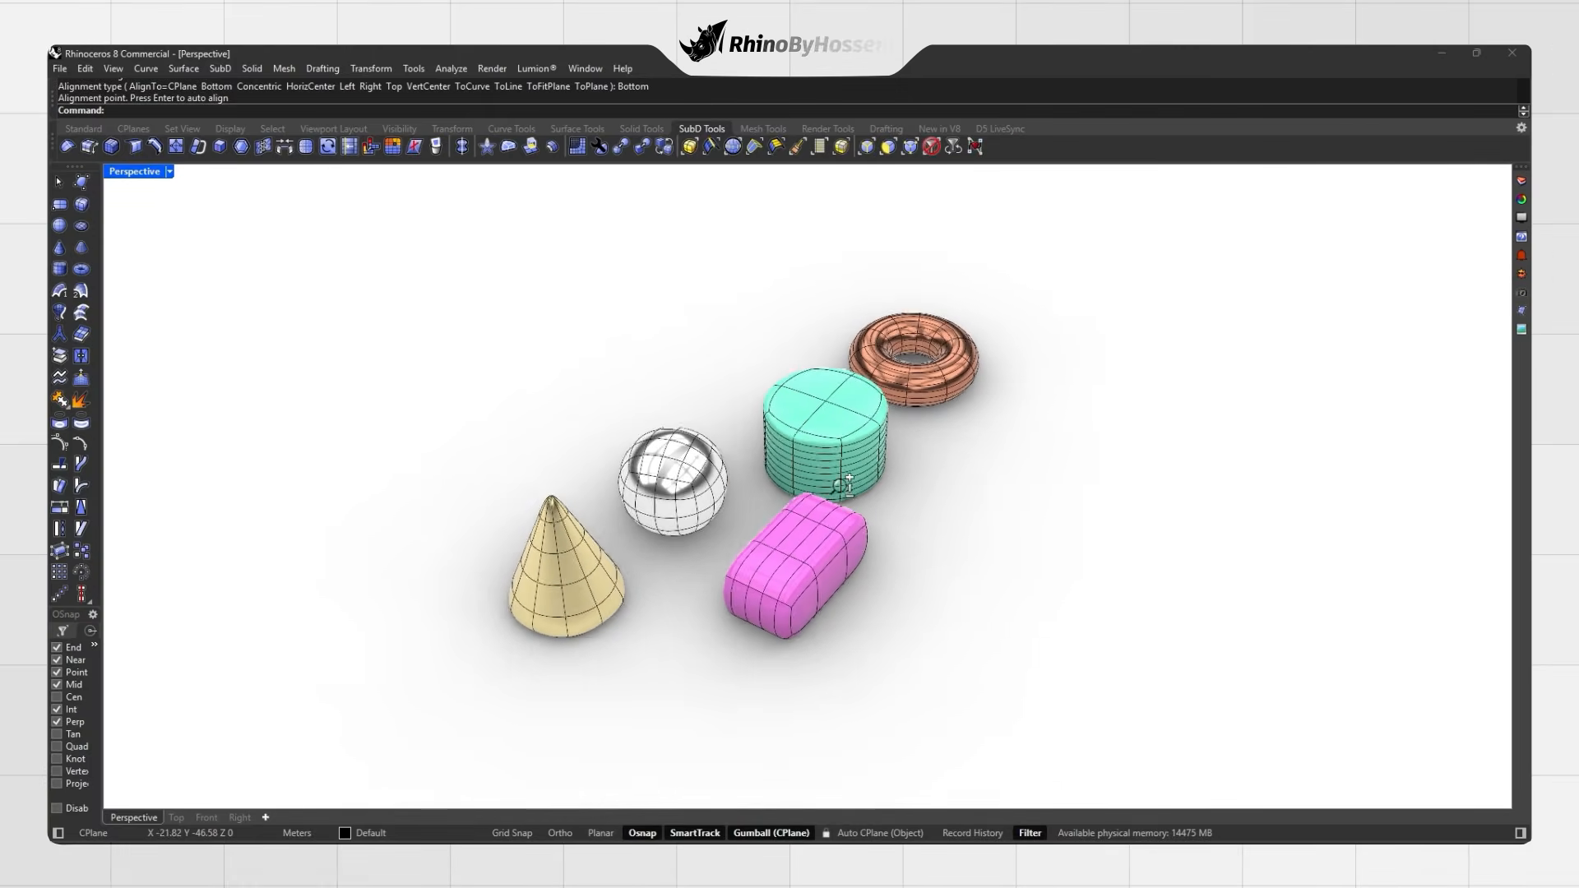
# Step: Nudge the sphere, switch all SubD primitives to flat display, and delete them
pyautogui.click(648, 487)
pyautogui.moveTo(603, 468)
pyautogui.mouseDown()
pyautogui.moveTo(622, 475)
pyautogui.moveTo(607, 470)
pyautogui.mouseUp()
pyautogui.click(943, 492)
pyautogui.moveTo(903, 501); pyautogui.dragTo(758, 513, button='right')
pyautogui.press('Tab')
pyautogui.press('Tab')
pyautogui.press('Tab')
pyautogui.press('Tab')
pyautogui.press('Tab')
pyautogui.press('Tab')
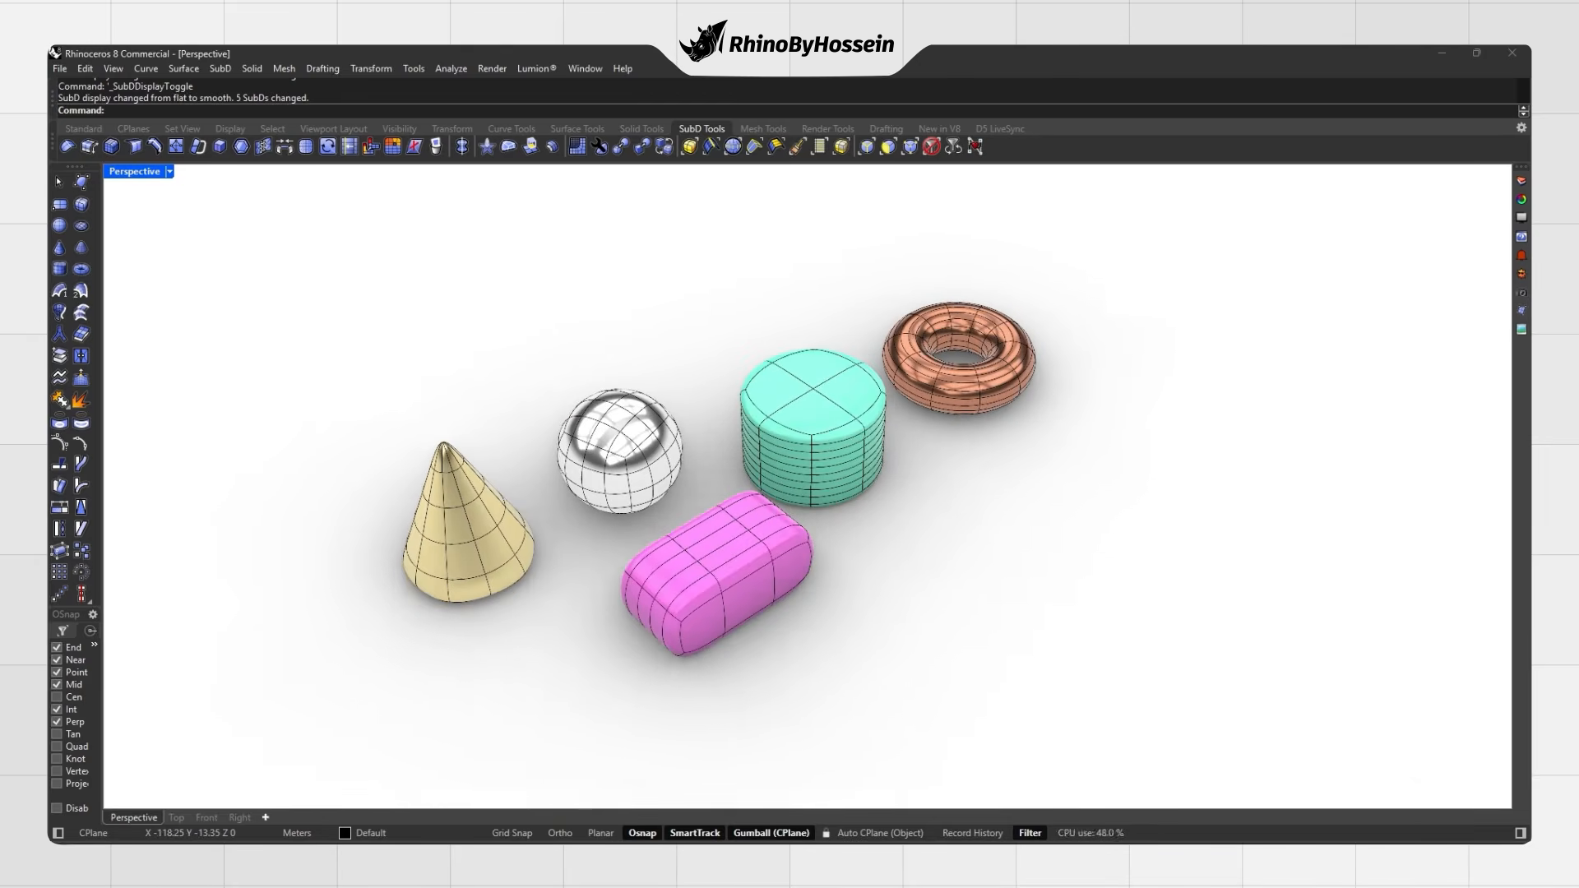
pyautogui.press('Delete')
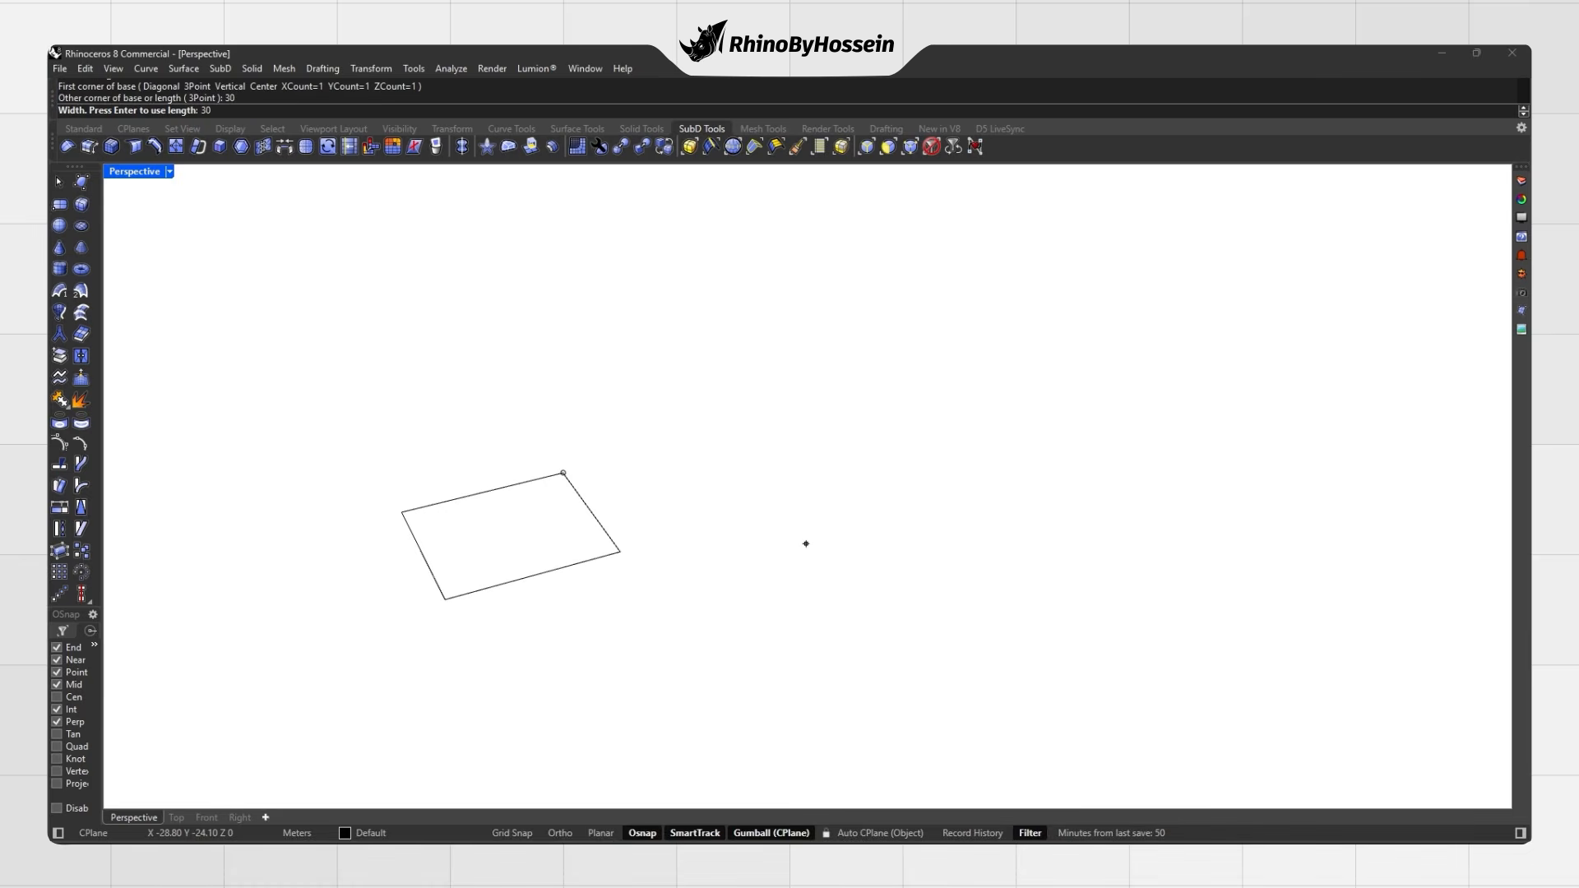
# Step: Finish the first plain cube, centre it, and toggle its display mode
pyautogui.press('Return')
pyautogui.keyDown('shift'); pyautogui.moveTo(648, 524); pyautogui.dragTo(238, 333, button='right'); pyautogui.keyUp('shift')
pyautogui.press('Tab')
pyautogui.press('Tab')
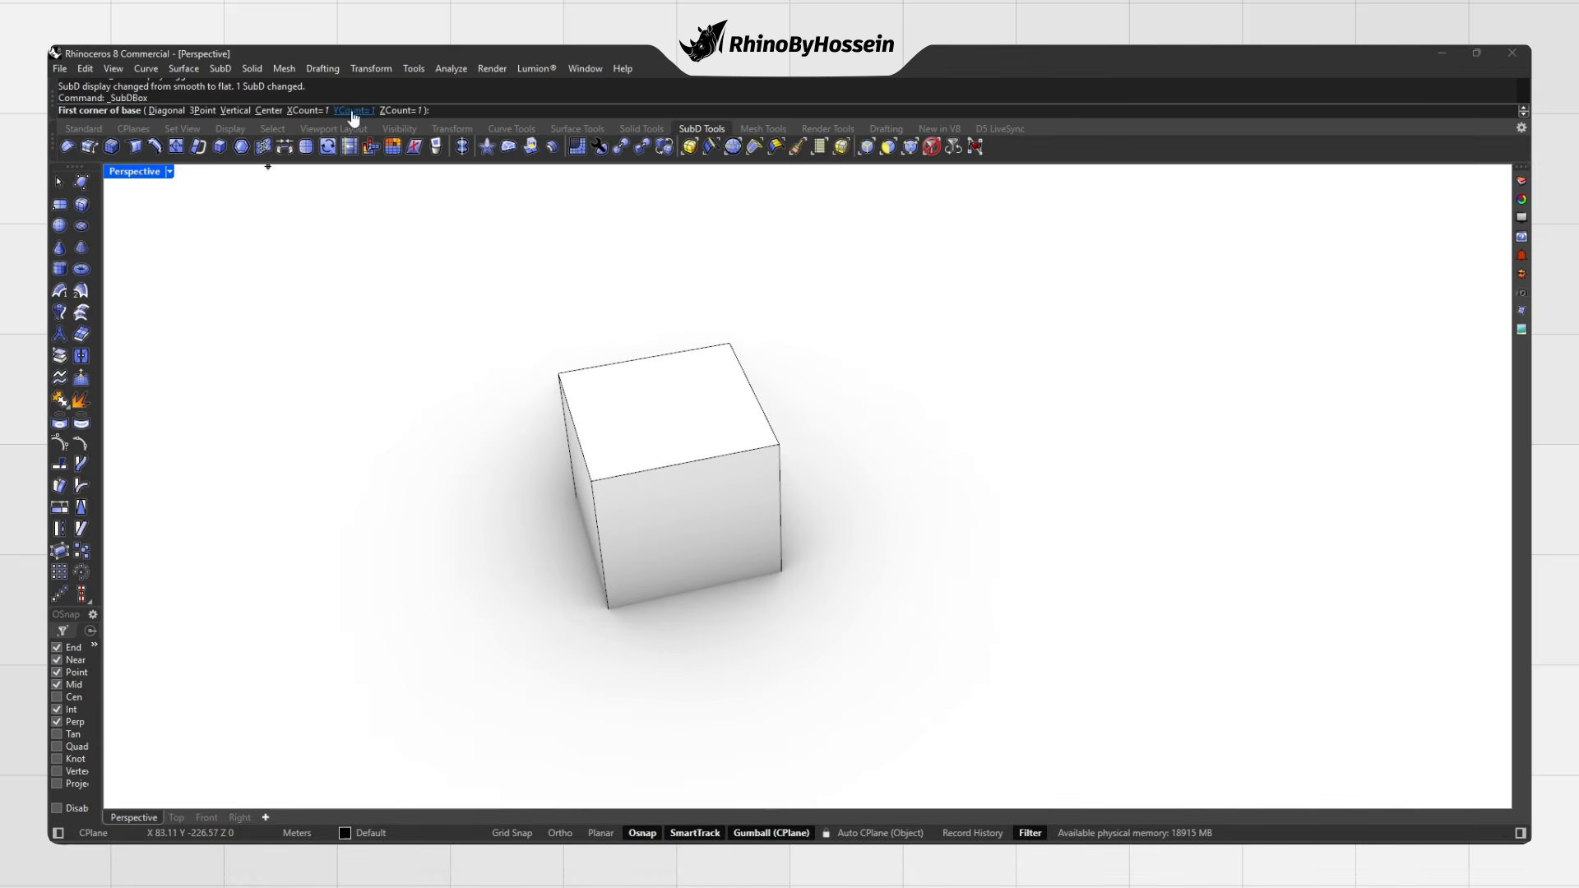
# Step: Create a SubD box with face count 2 and move it beside the first cube
pyautogui.click(306, 111)
pyautogui.write('2')
pyautogui.press('Return')
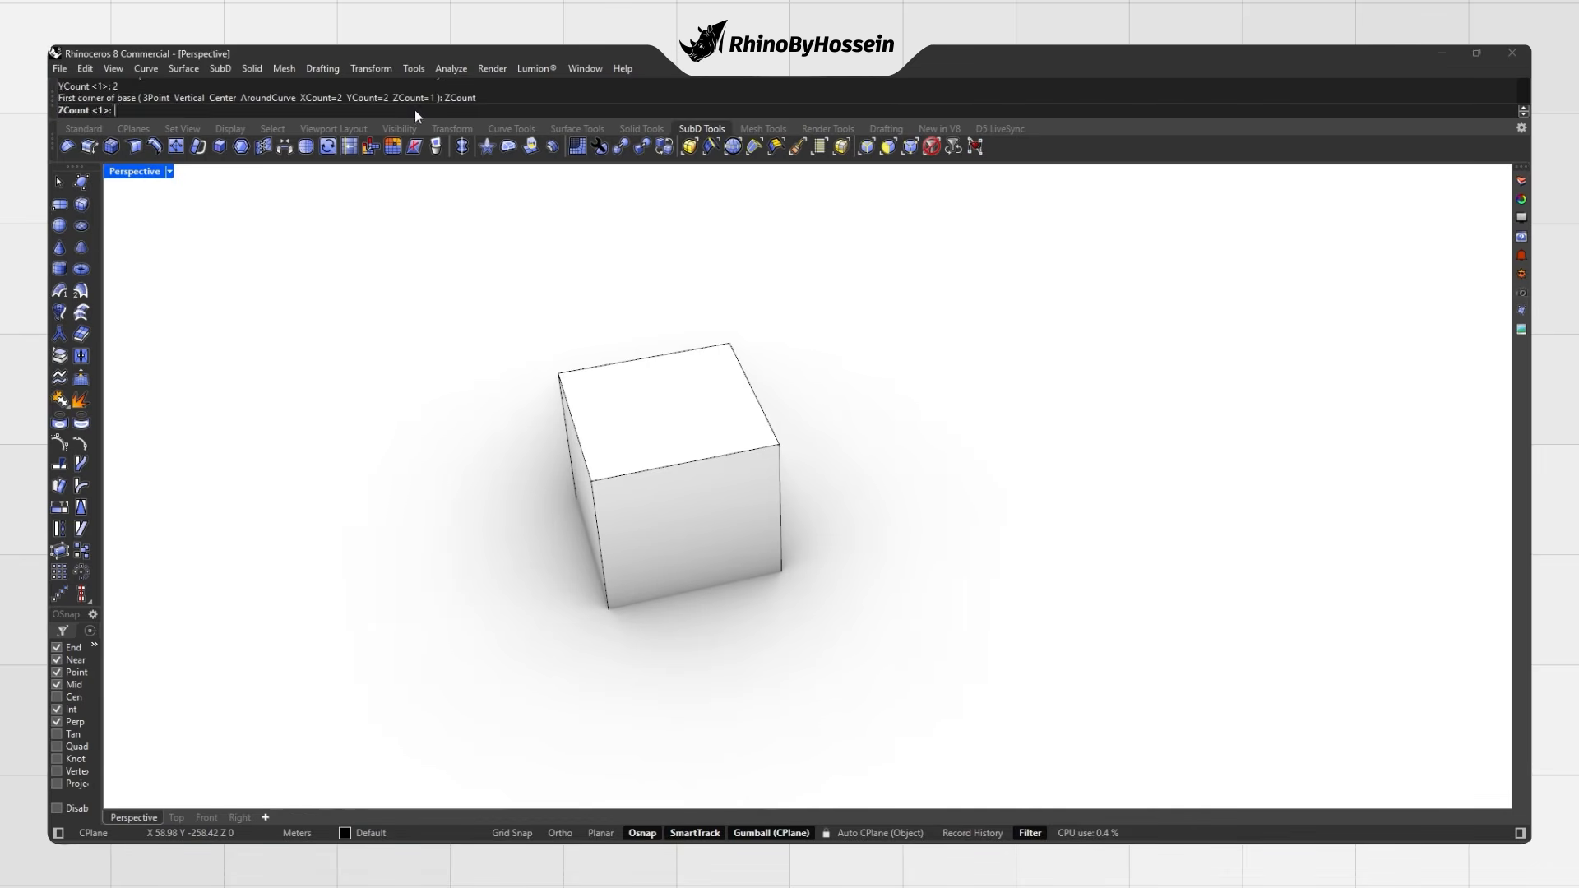
pyautogui.moveTo(712, 477); pyautogui.dragTo(586, 446, button='right')
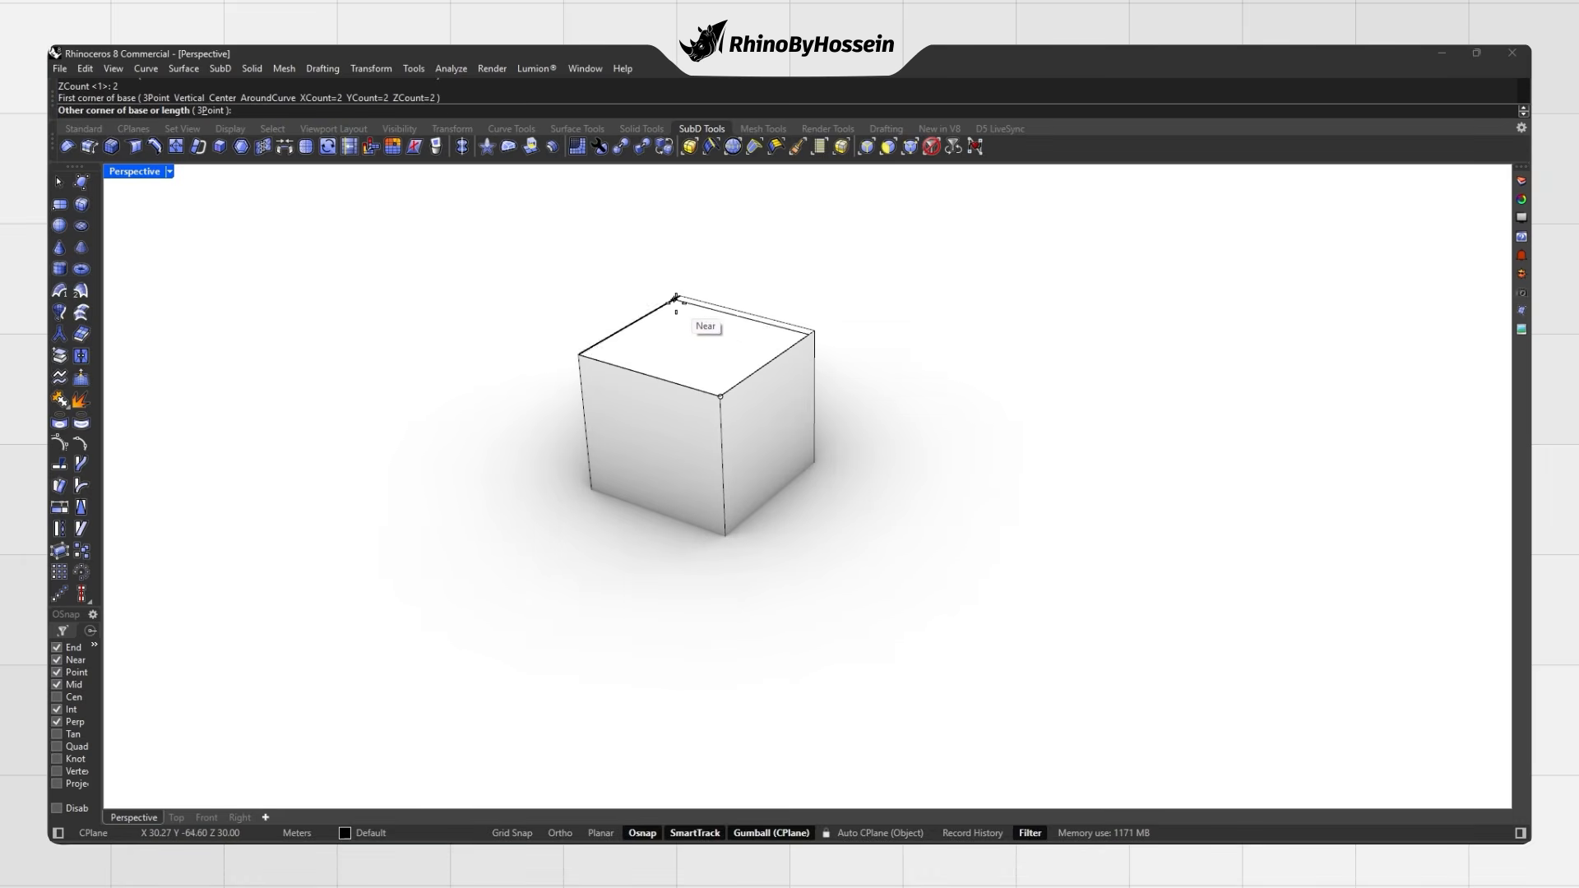
pyautogui.click(591, 505)
pyautogui.click(681, 484)
pyautogui.click(715, 524)
pyautogui.moveTo(670, 408); pyautogui.dragTo(861, 468)
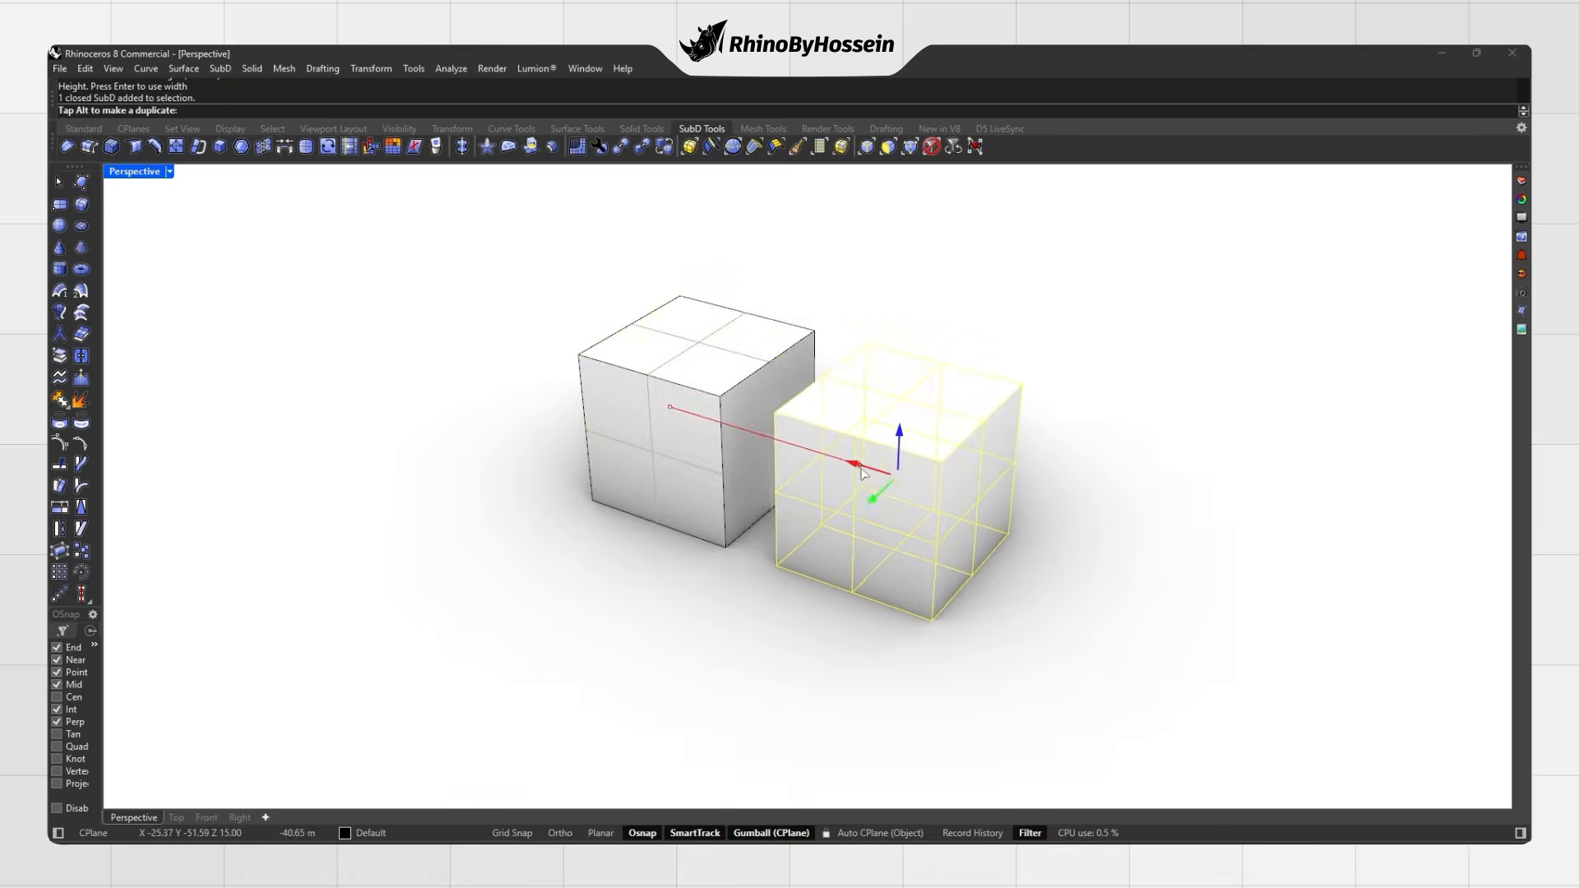
pyautogui.press('Escape')
pyautogui.press('Tab')
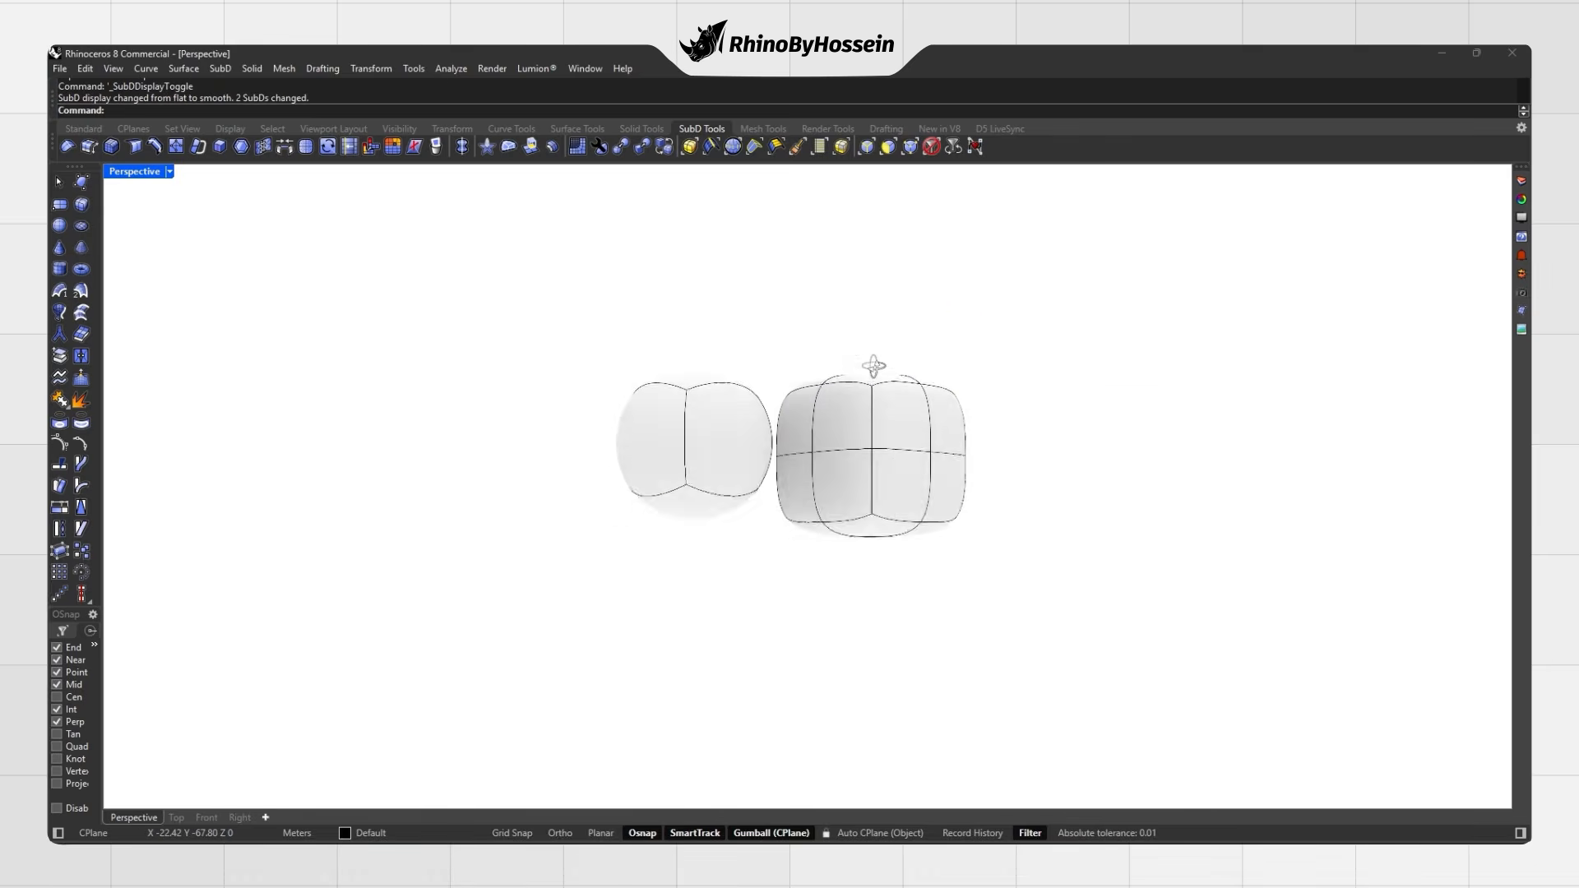
# Step: In flat display, create a SubD box with face count 4
pyautogui.press('Tab')
pyautogui.keyDown('shift'); pyautogui.moveTo(825, 442); pyautogui.dragTo(604, 500, button='right'); pyautogui.keyUp('shift')
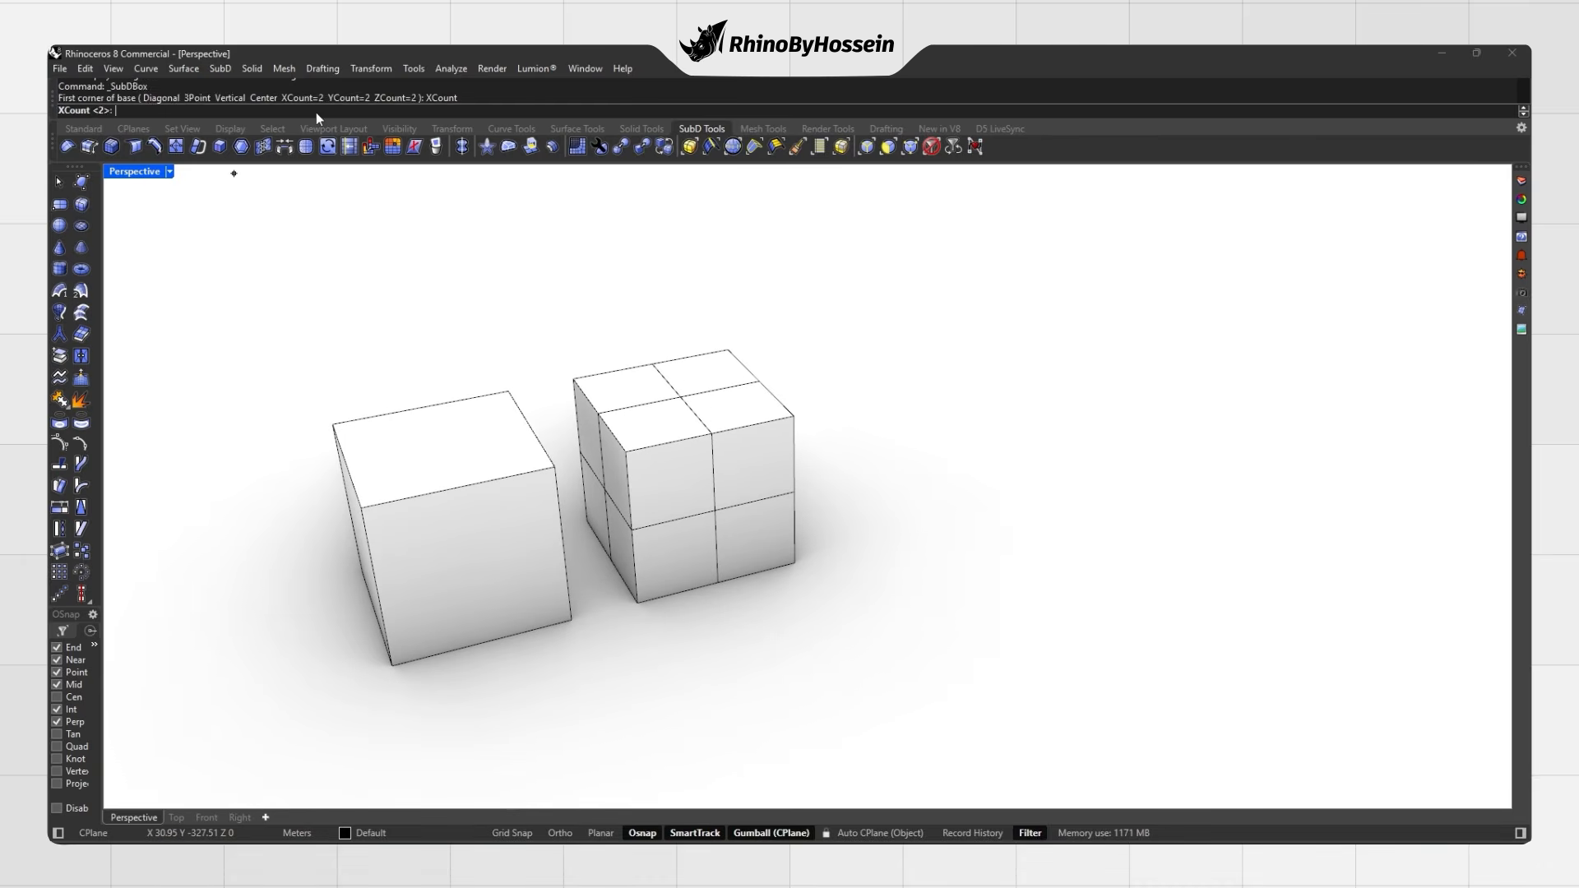
pyautogui.write('4')
pyautogui.press('Return')
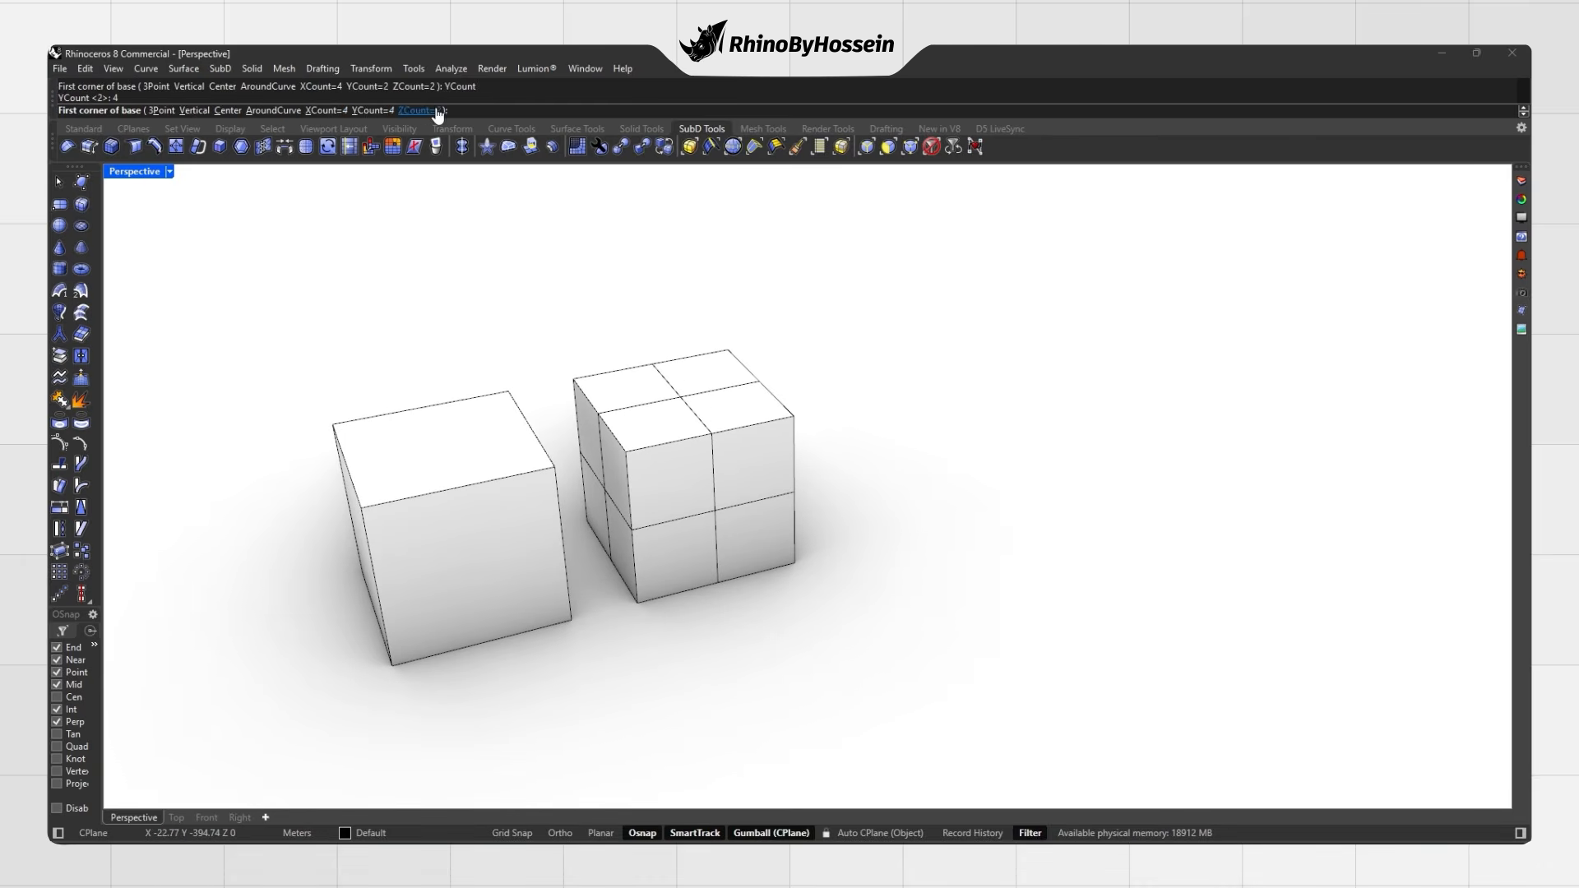
pyautogui.moveTo(729, 349); pyautogui.dragTo(797, 343, button='right')
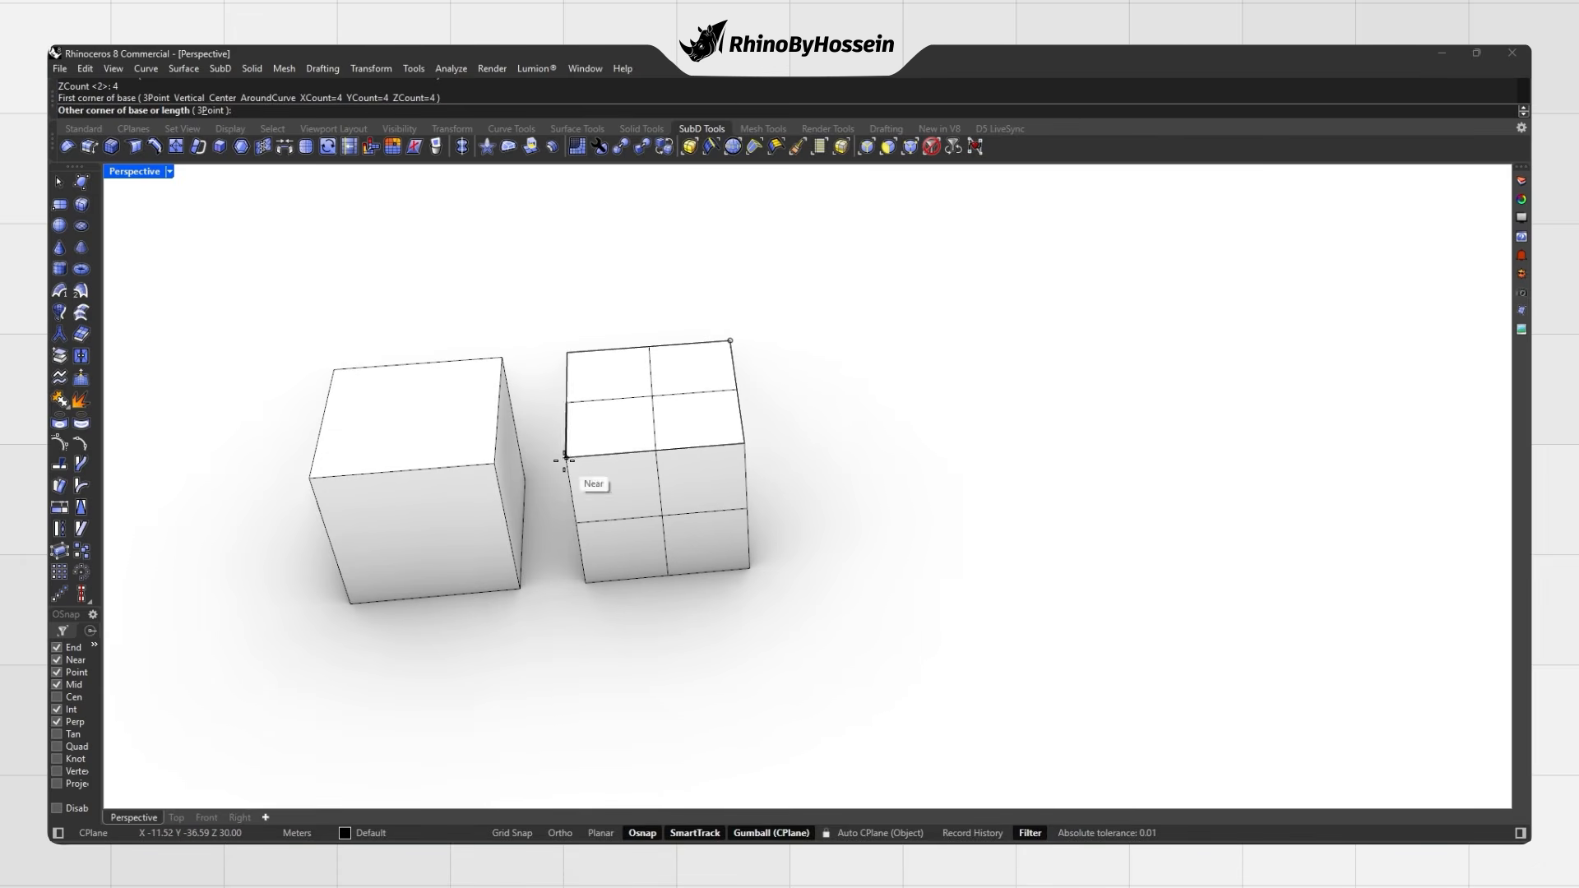
pyautogui.press('Return')
# Step: Move the 4×4×4 box to the right of the others, then show all boxes smooth
pyautogui.click(671, 545)
pyautogui.click(695, 578)
pyautogui.moveTo(631, 468); pyautogui.dragTo(816, 465)
pyautogui.hotkey('ctrl', 'z')
pyautogui.click(687, 532)
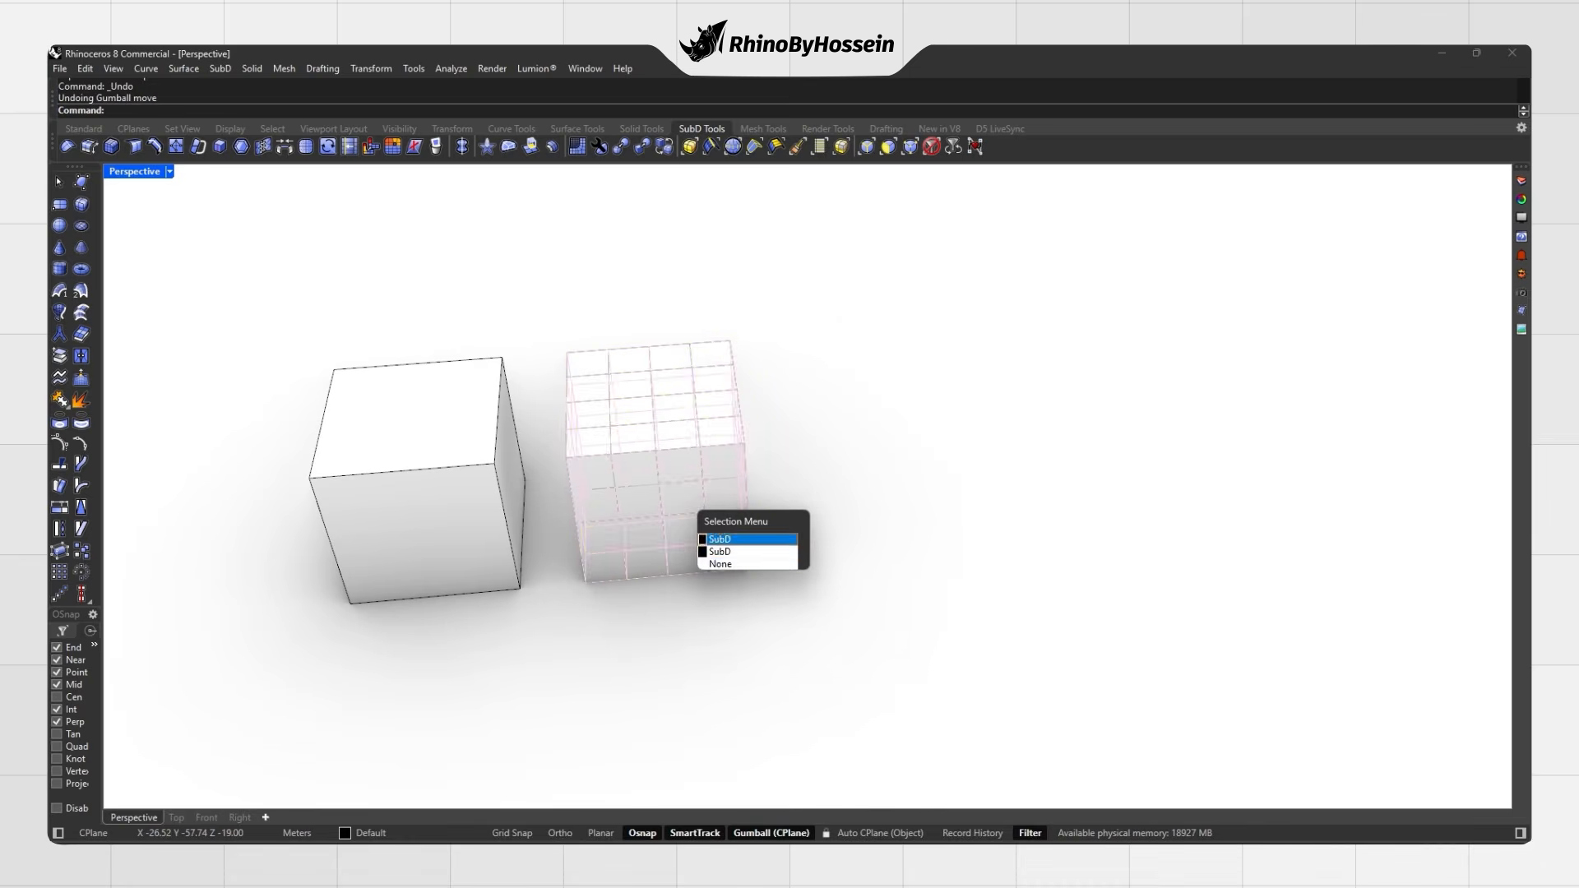
pyautogui.click(718, 540)
pyautogui.moveTo(654, 462); pyautogui.dragTo(871, 448)
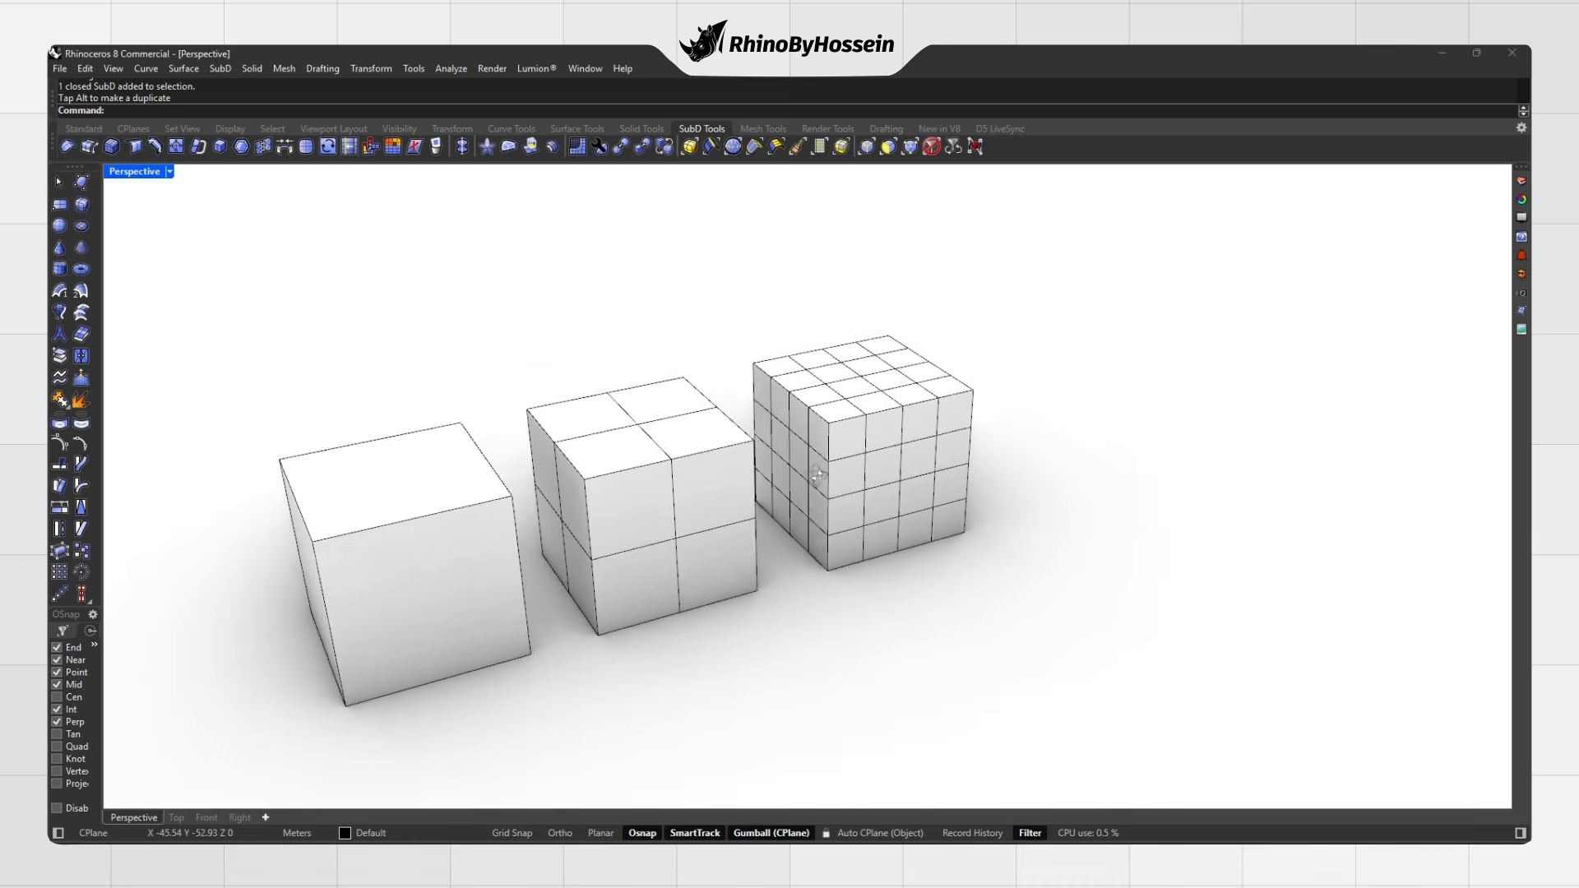
pyautogui.press('Tab')
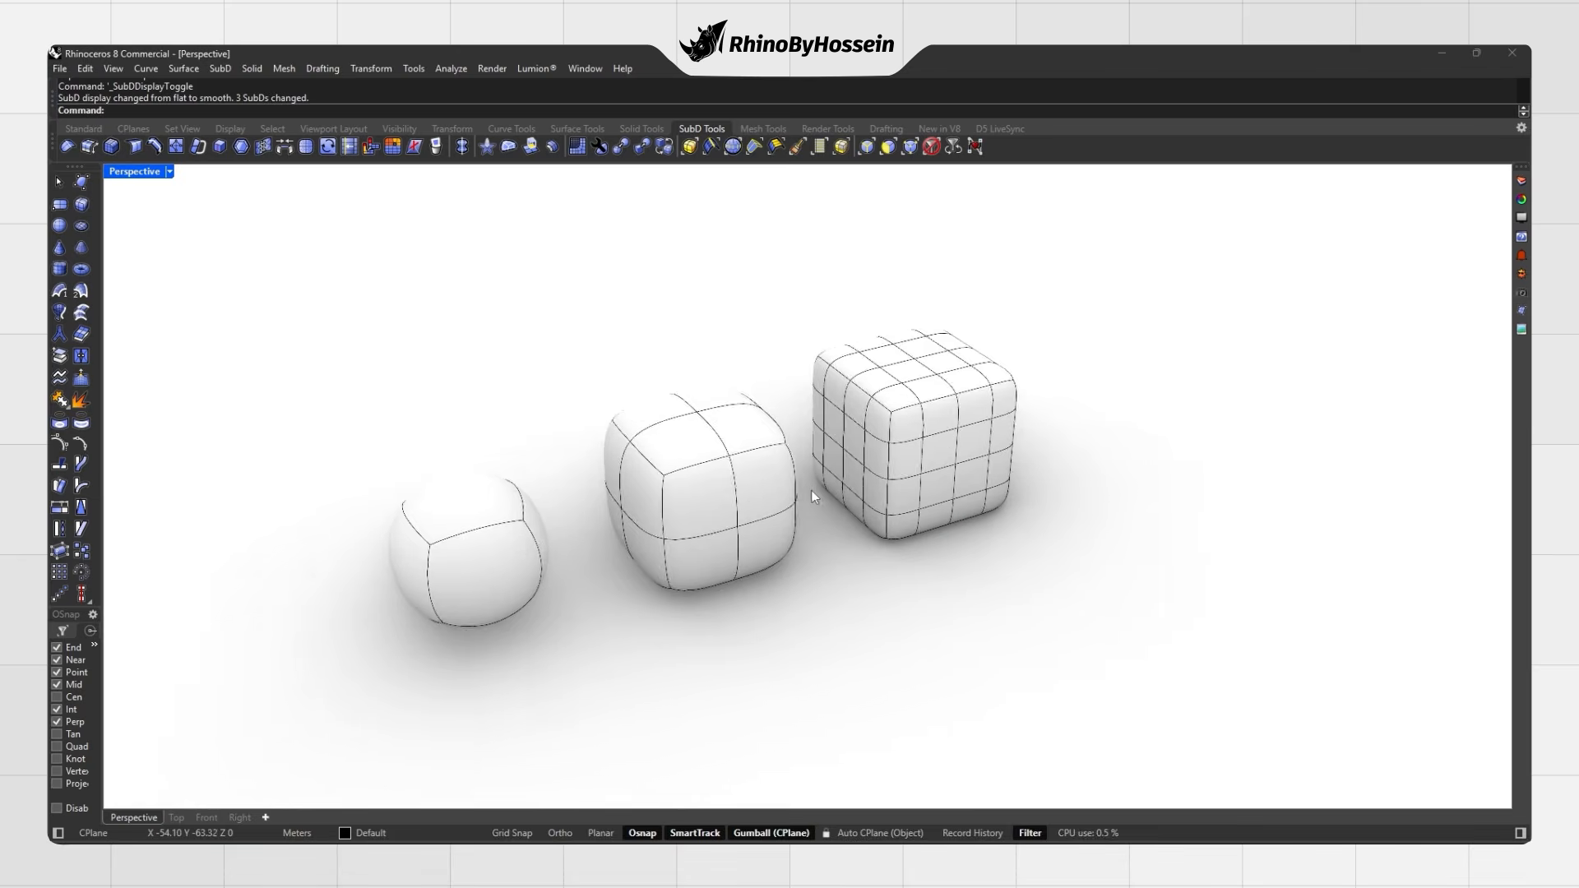
pyautogui.press('Return')
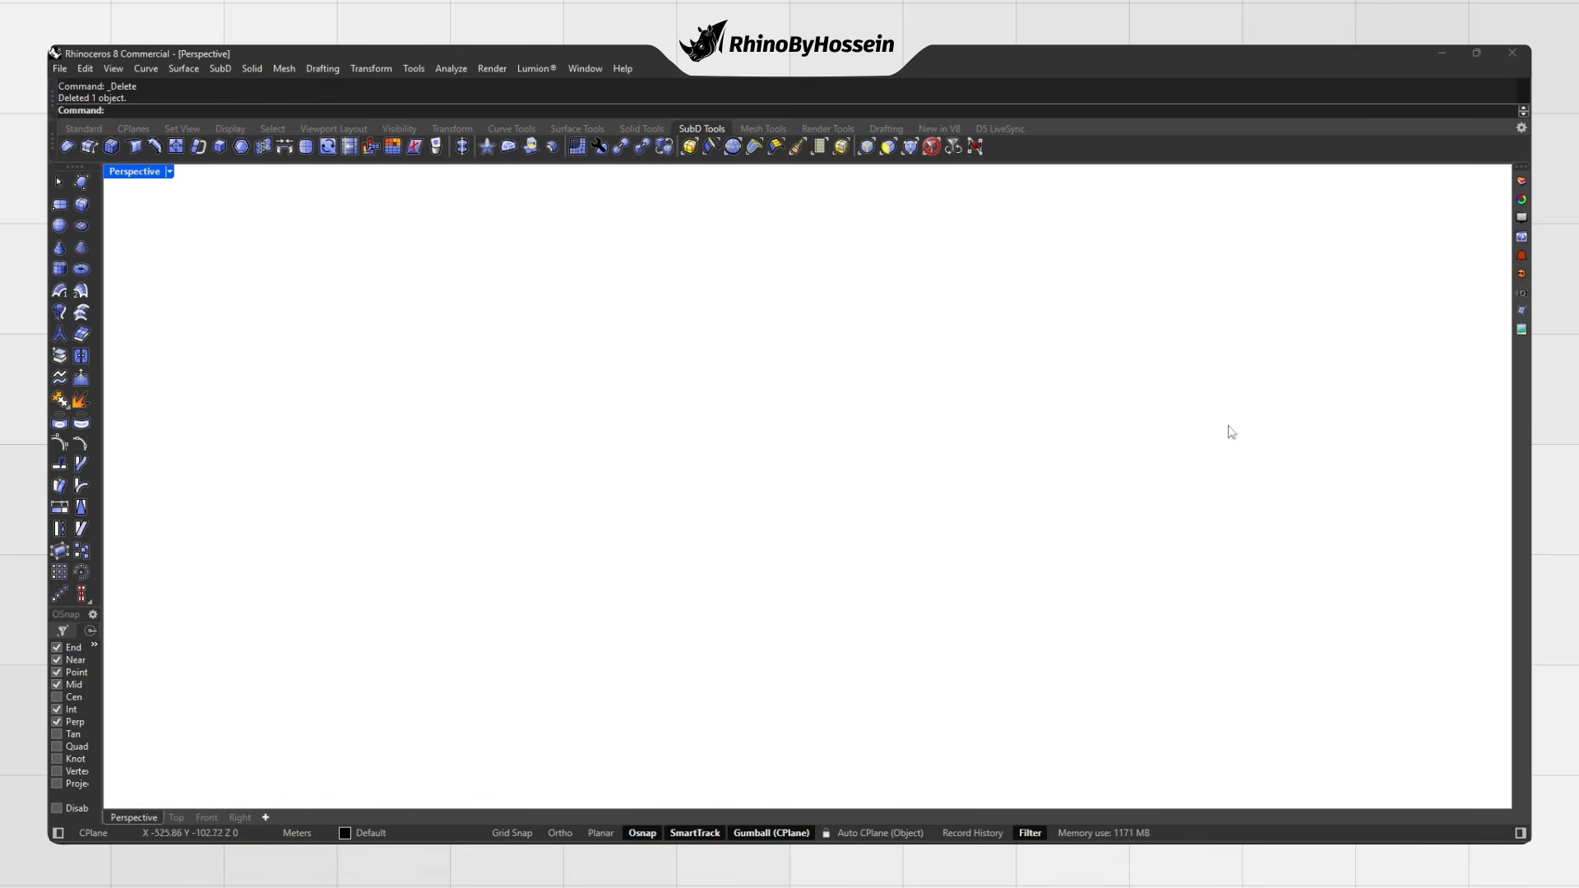
# Step: Draw a quad-faced SubD sphere by picking its centre and radius
pyautogui.click(60, 227)
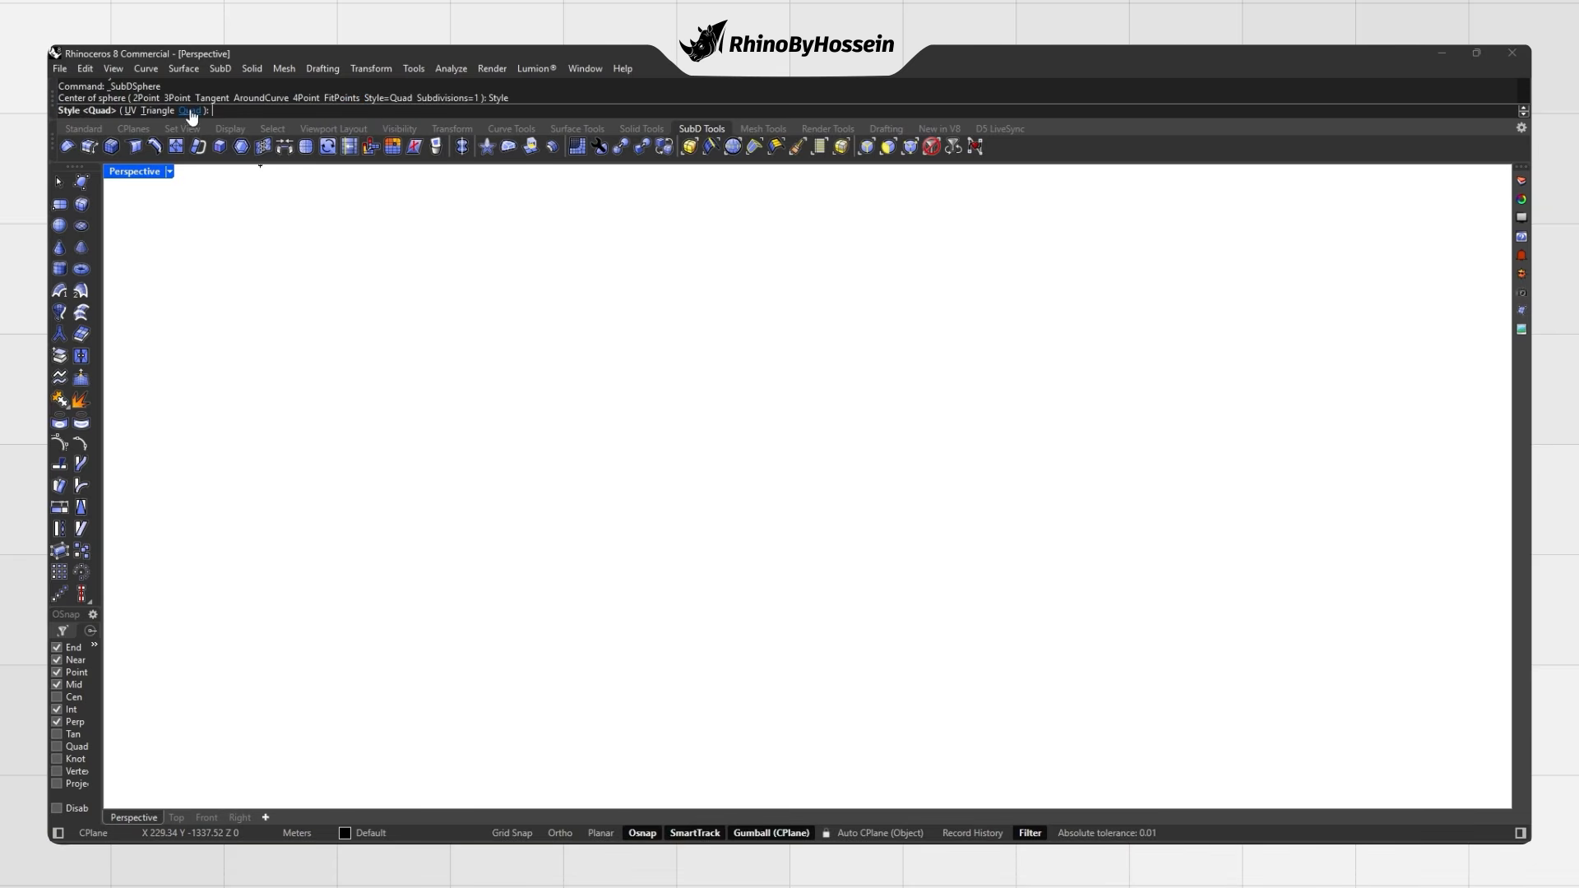
pyautogui.click(645, 534)
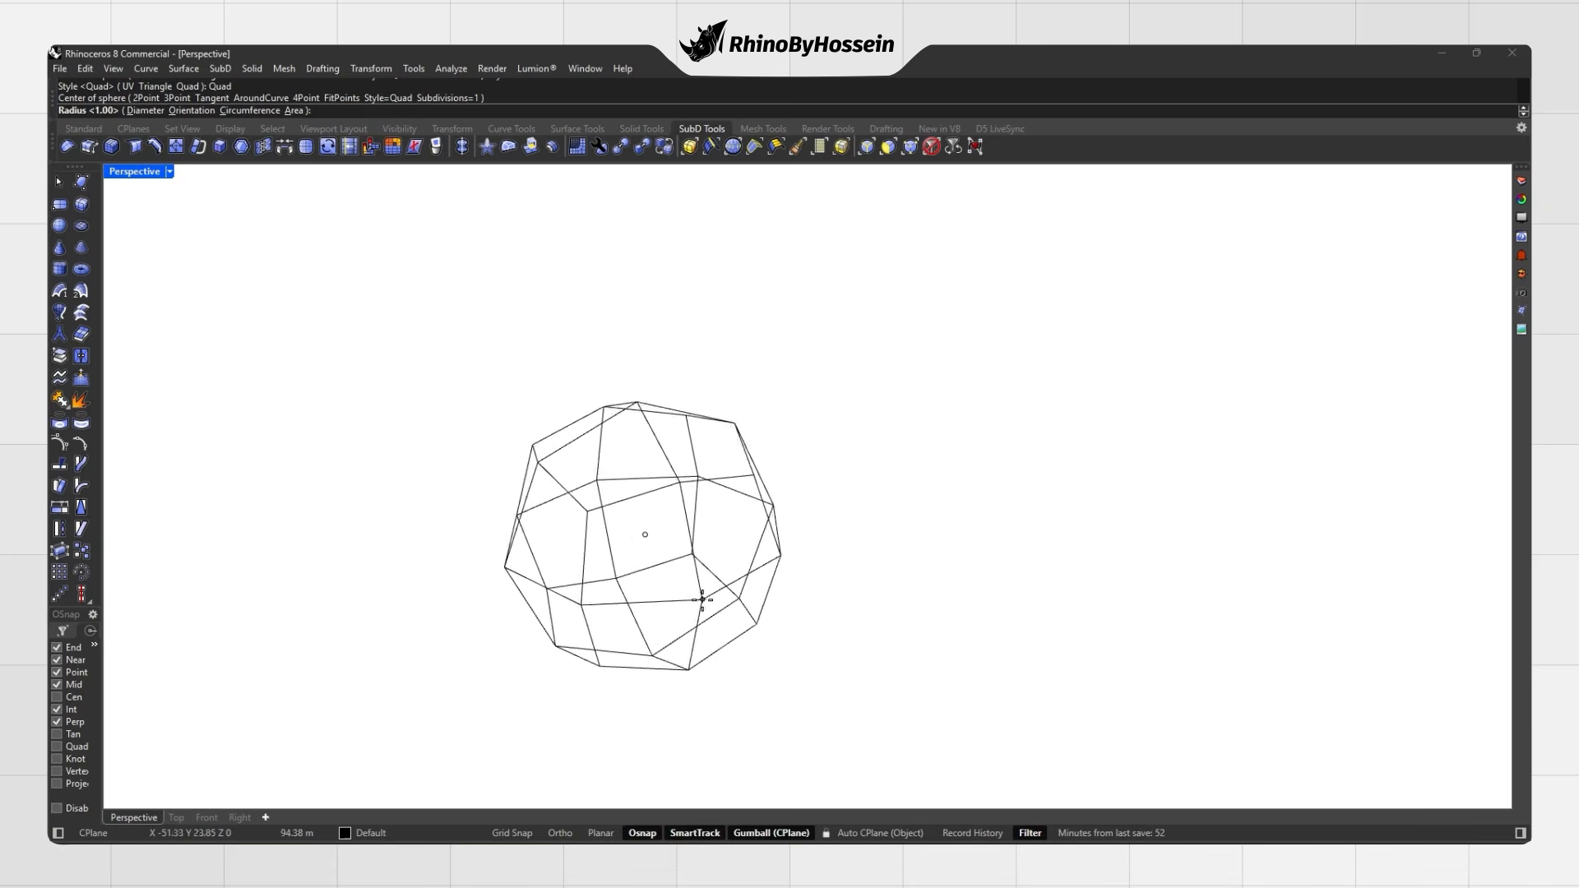
pyautogui.click(698, 595)
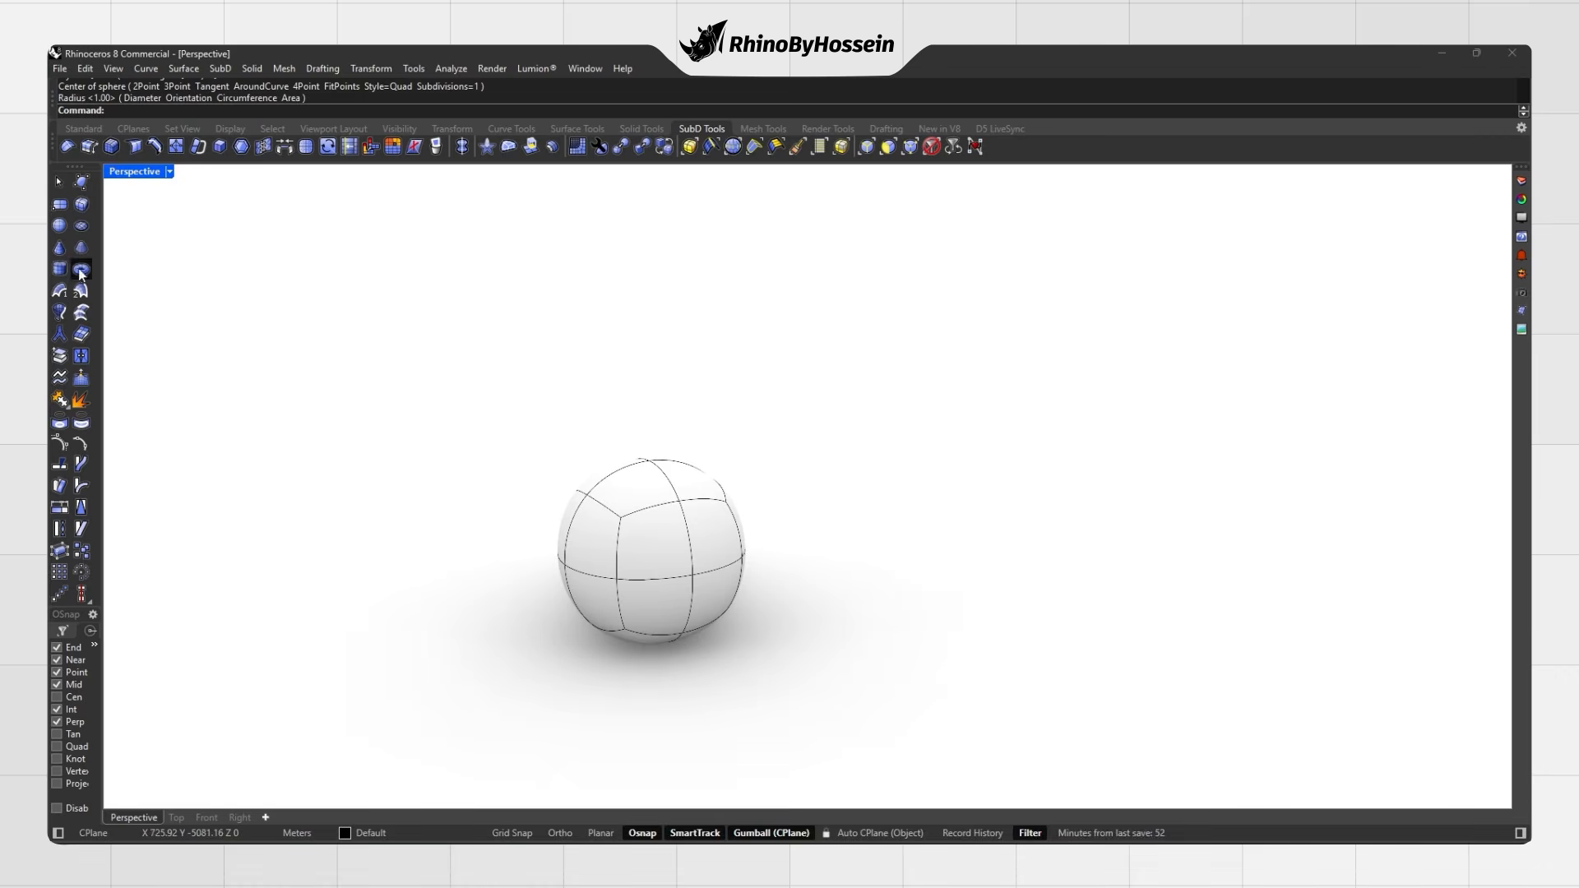
# Step: Add a Triangle-style SubD sphere to the right of the quad sphere
pyautogui.press('Return')
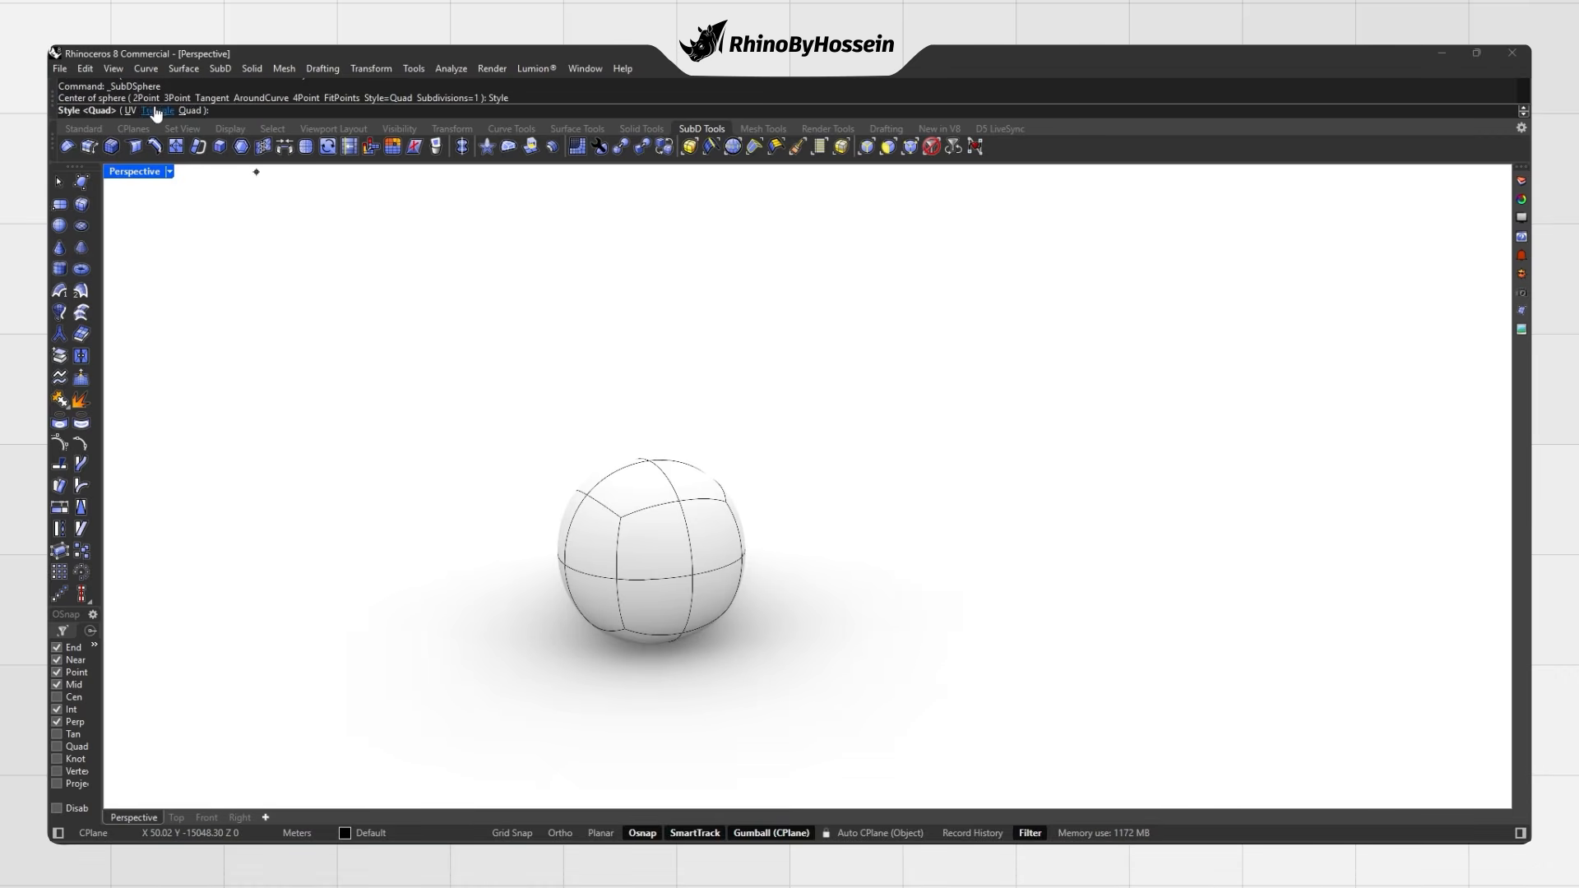
pyautogui.click(157, 112)
pyautogui.moveTo(724, 458); pyautogui.dragTo(855, 510, button='right')
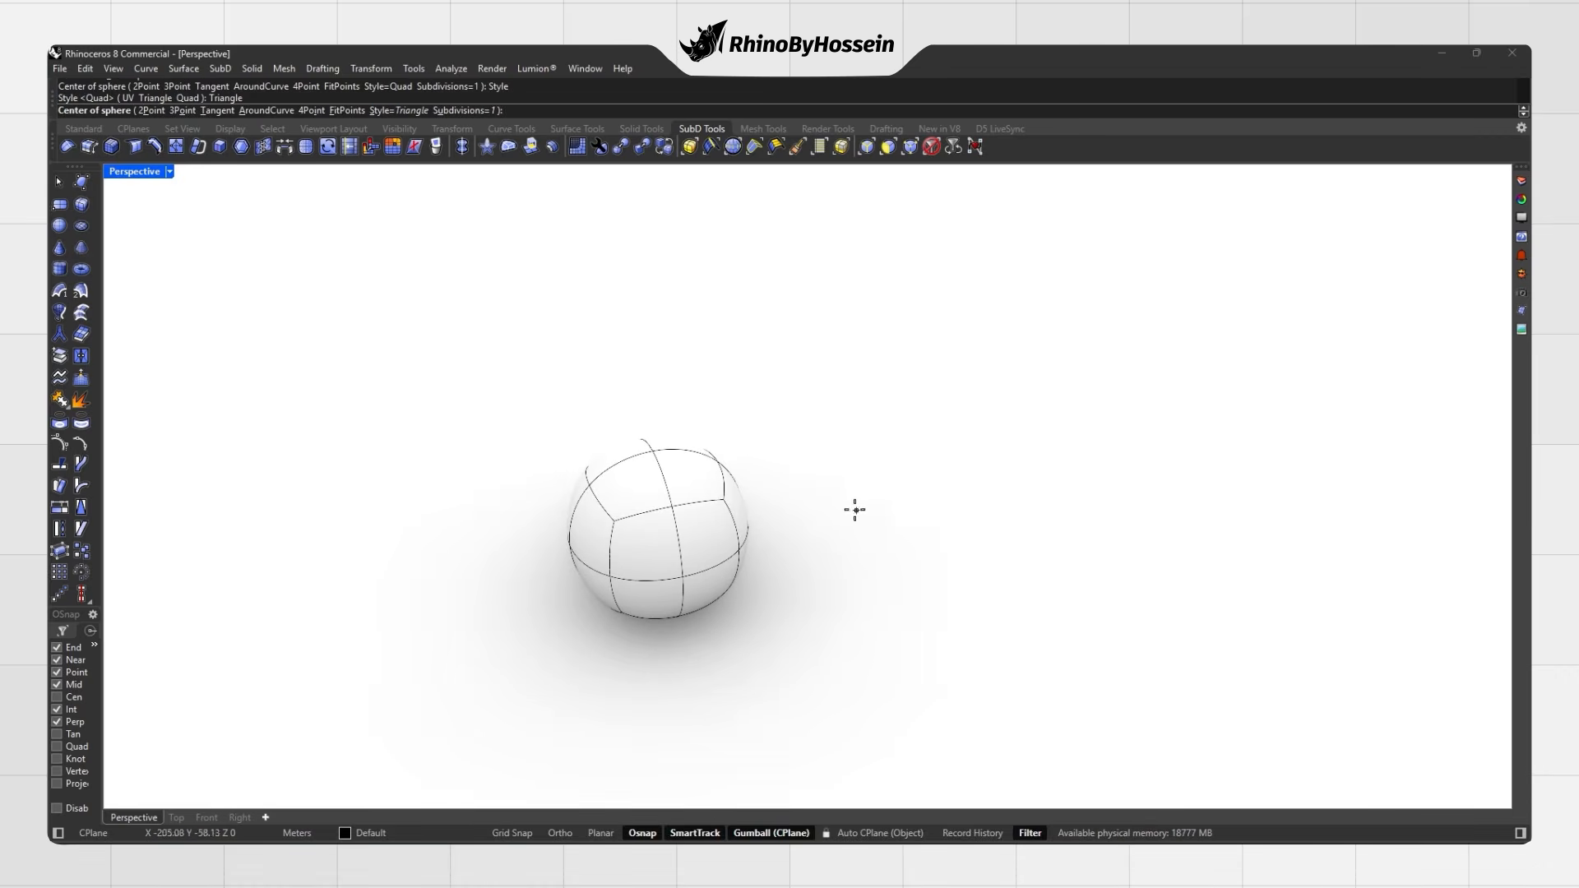
pyautogui.click(898, 506)
pyautogui.click(870, 561)
pyautogui.moveTo(870, 566)
pyautogui.mouseDown(button='right')
pyautogui.moveTo(868, 474)
pyautogui.moveTo(747, 564)
pyautogui.moveTo(881, 540)
pyautogui.mouseUp(button='right')
pyautogui.moveTo(612, 463); pyautogui.dragTo(715, 497, button='right')
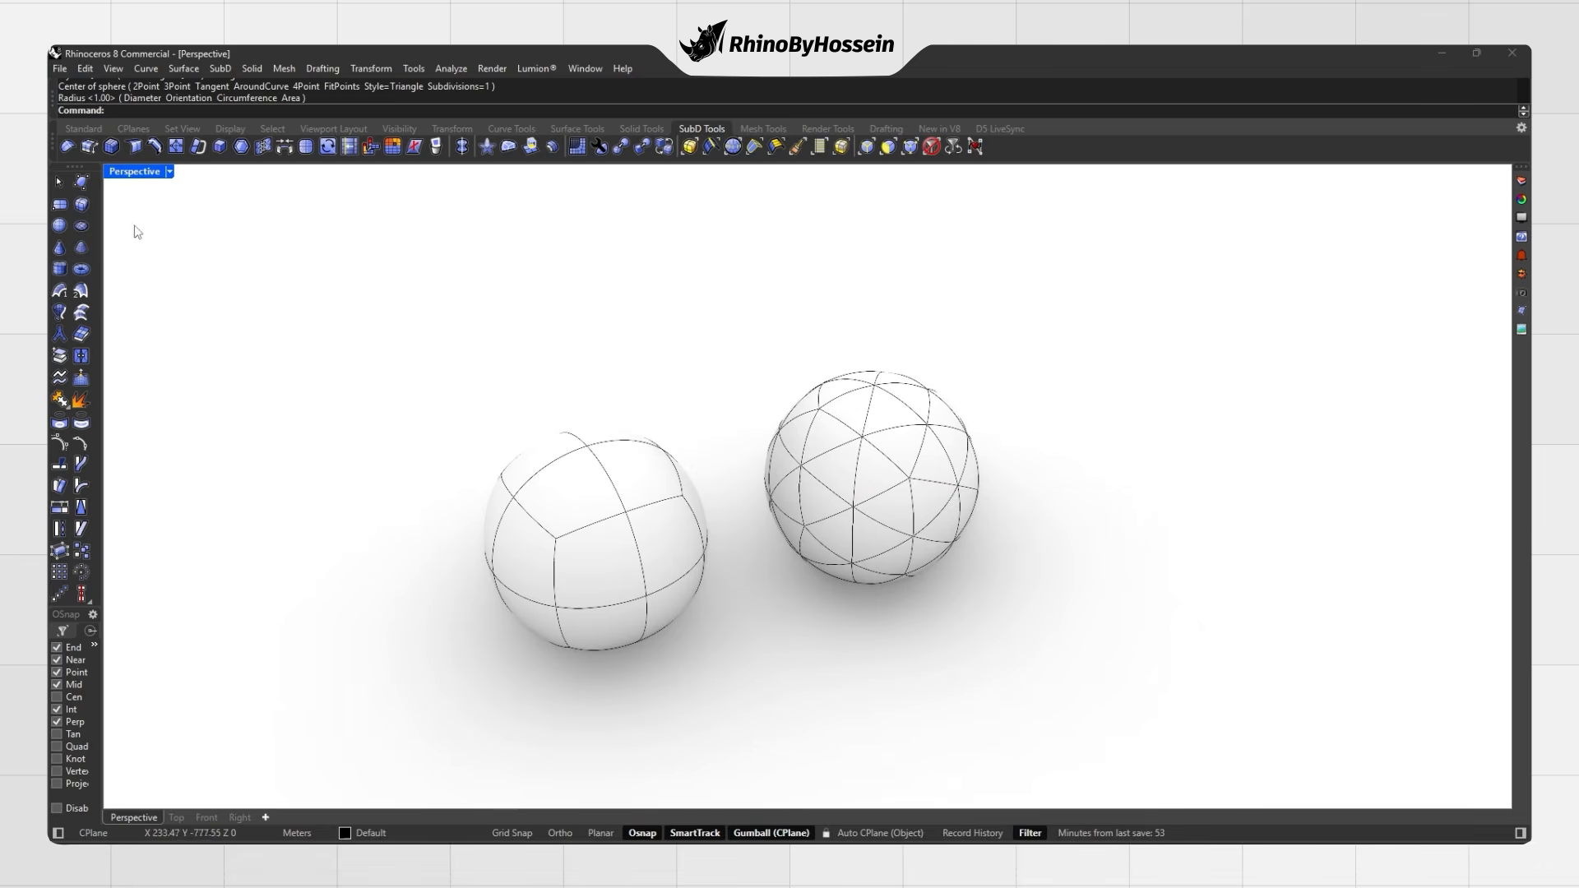
# Step: Draw a default SubD cylinder to the right of the existing shapes
pyautogui.click(60, 227)
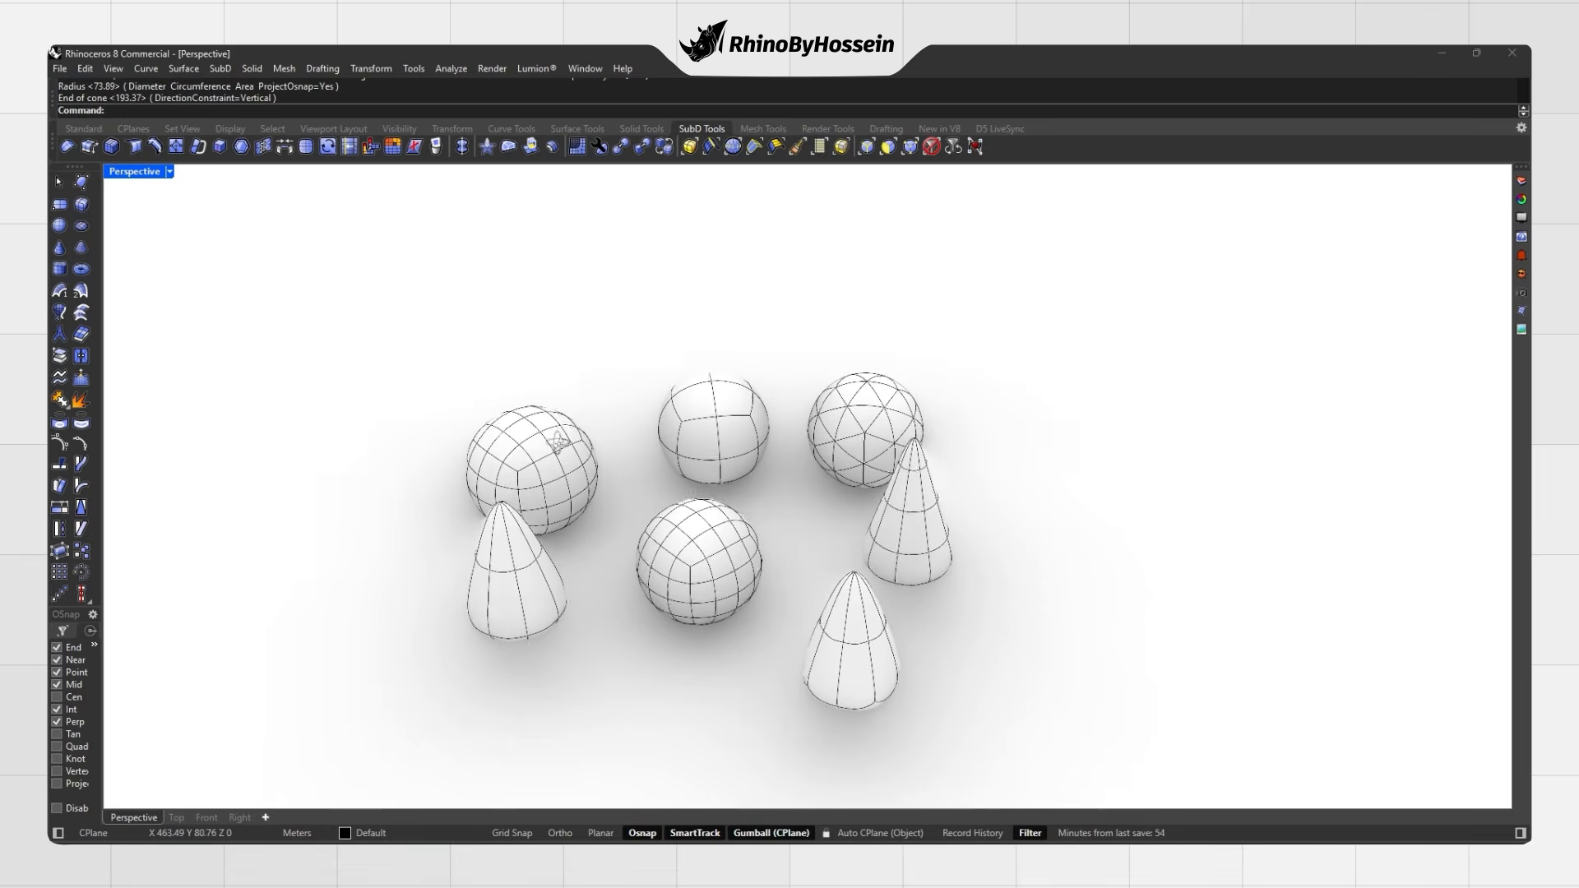
pyautogui.click(60, 270)
pyautogui.moveTo(607, 435); pyautogui.dragTo(620, 441, button='right')
pyautogui.scroll(-1, 637, 455)
pyautogui.click(1044, 519)
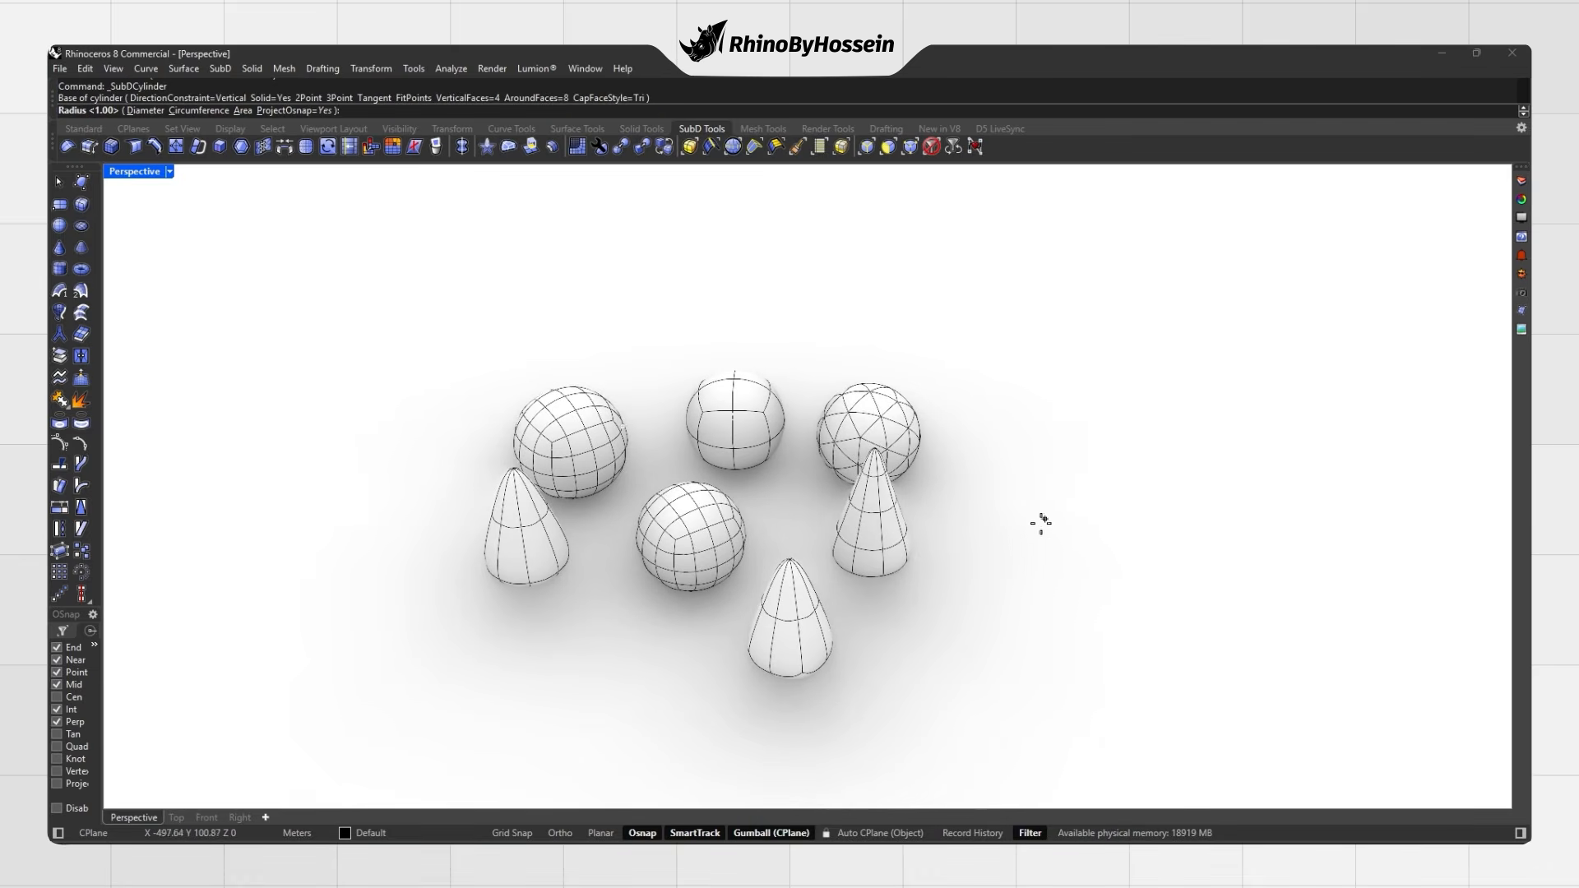
pyautogui.click(999, 566)
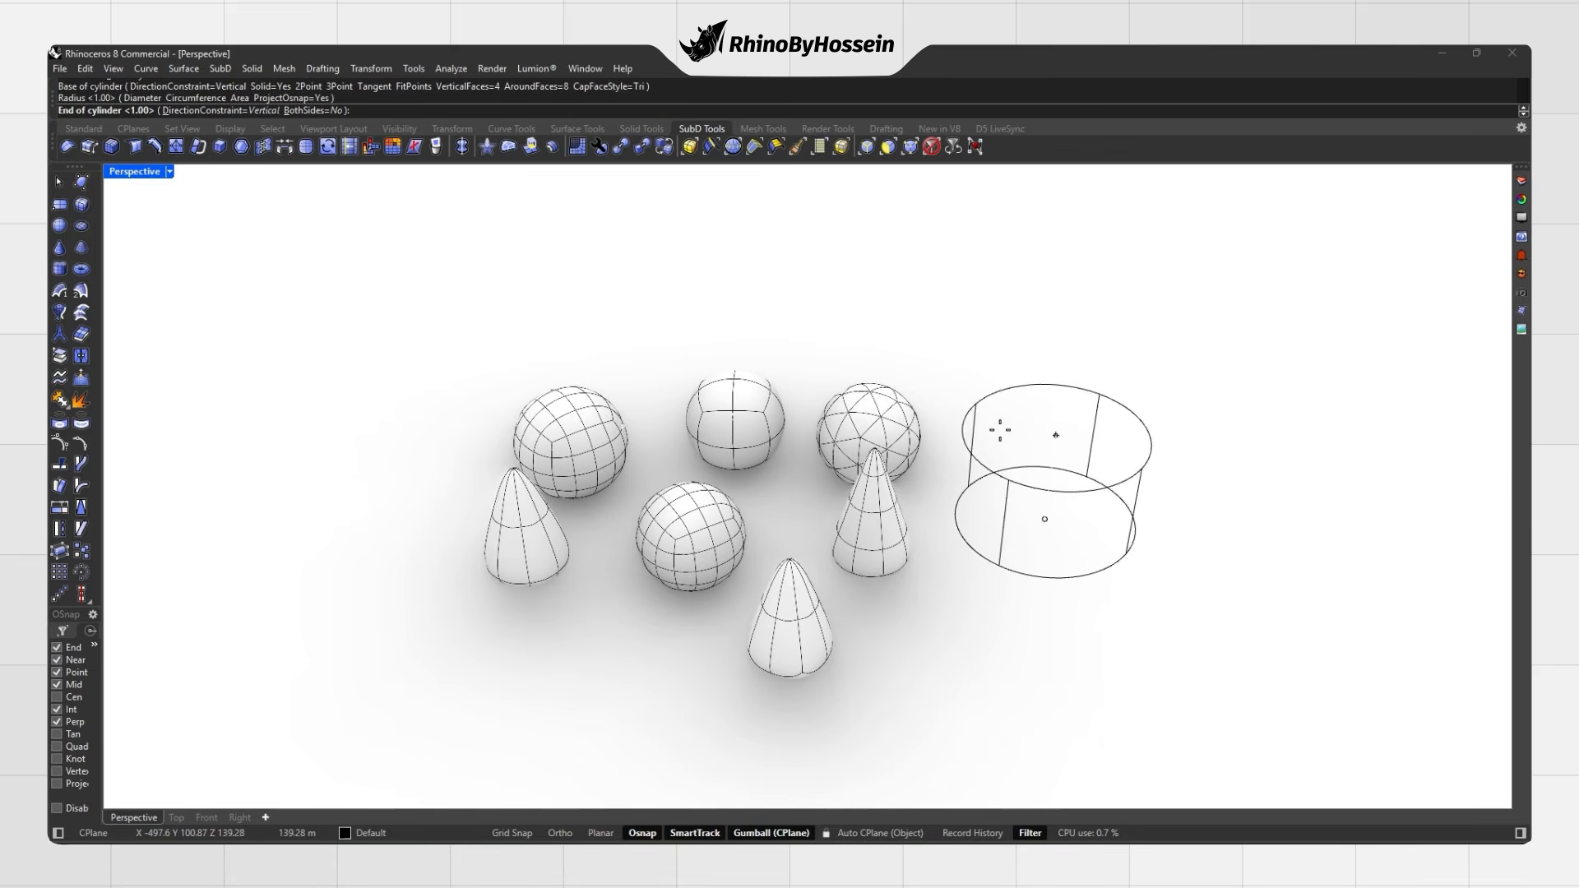
pyautogui.click(1000, 430)
pyautogui.keyDown('shift'); pyautogui.moveTo(1036, 473); pyautogui.dragTo(829, 498, button='right'); pyautogui.keyUp('shift')
# Step: Draw a second SubD cylinder with 10 vertical faces and quad-faced caps
pyautogui.rightClick(829, 498)
pyautogui.click(504, 111)
pyautogui.write('10')
pyautogui.press('Return')
pyautogui.click(617, 110)
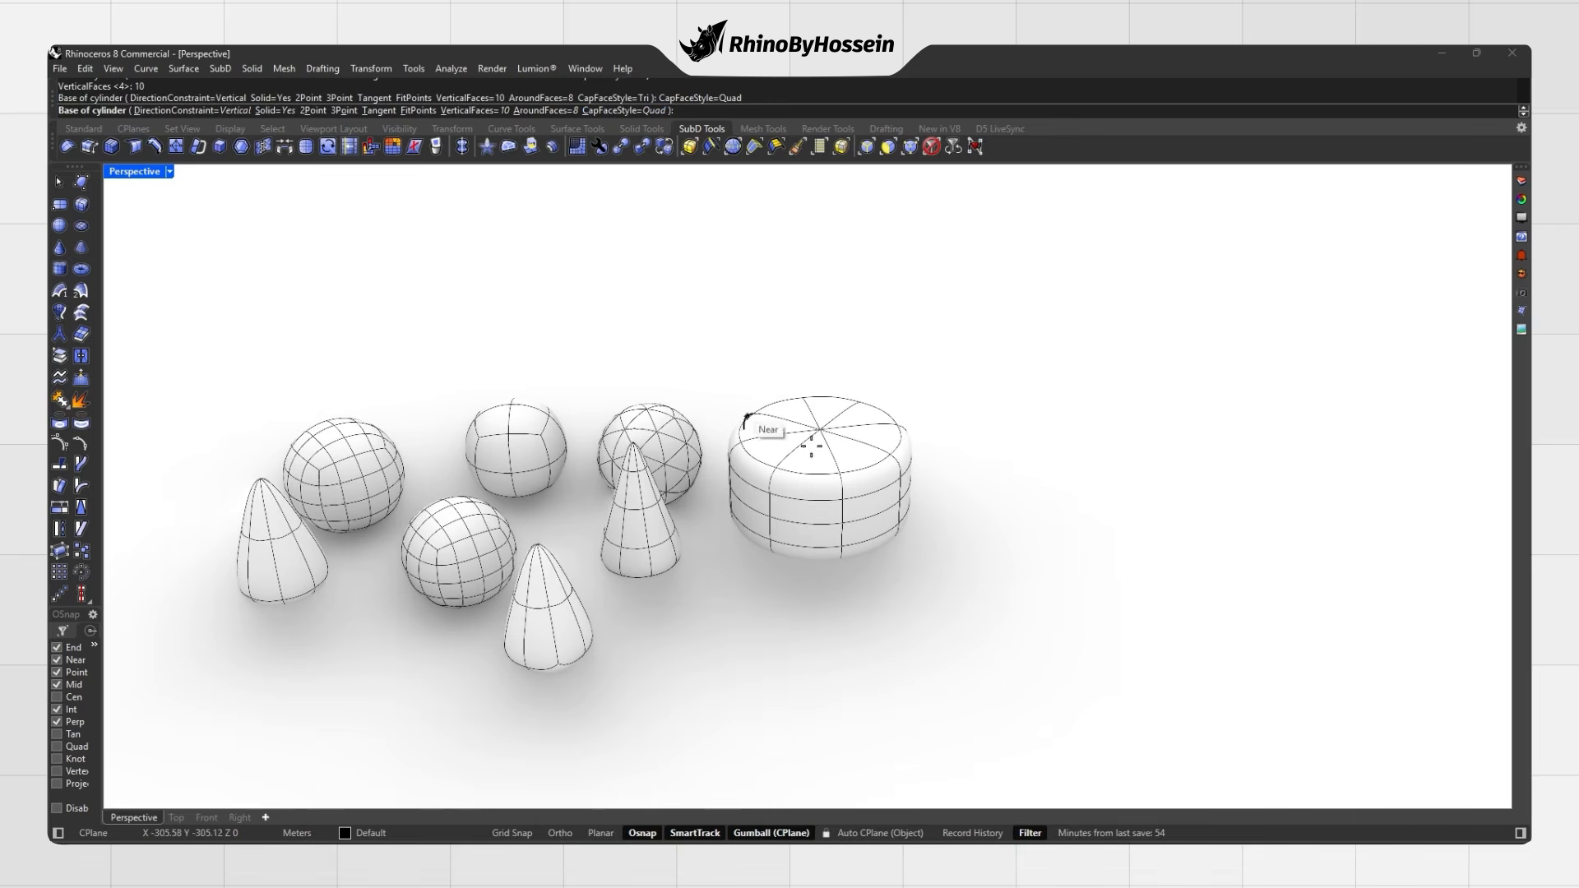
pyautogui.click(1059, 529)
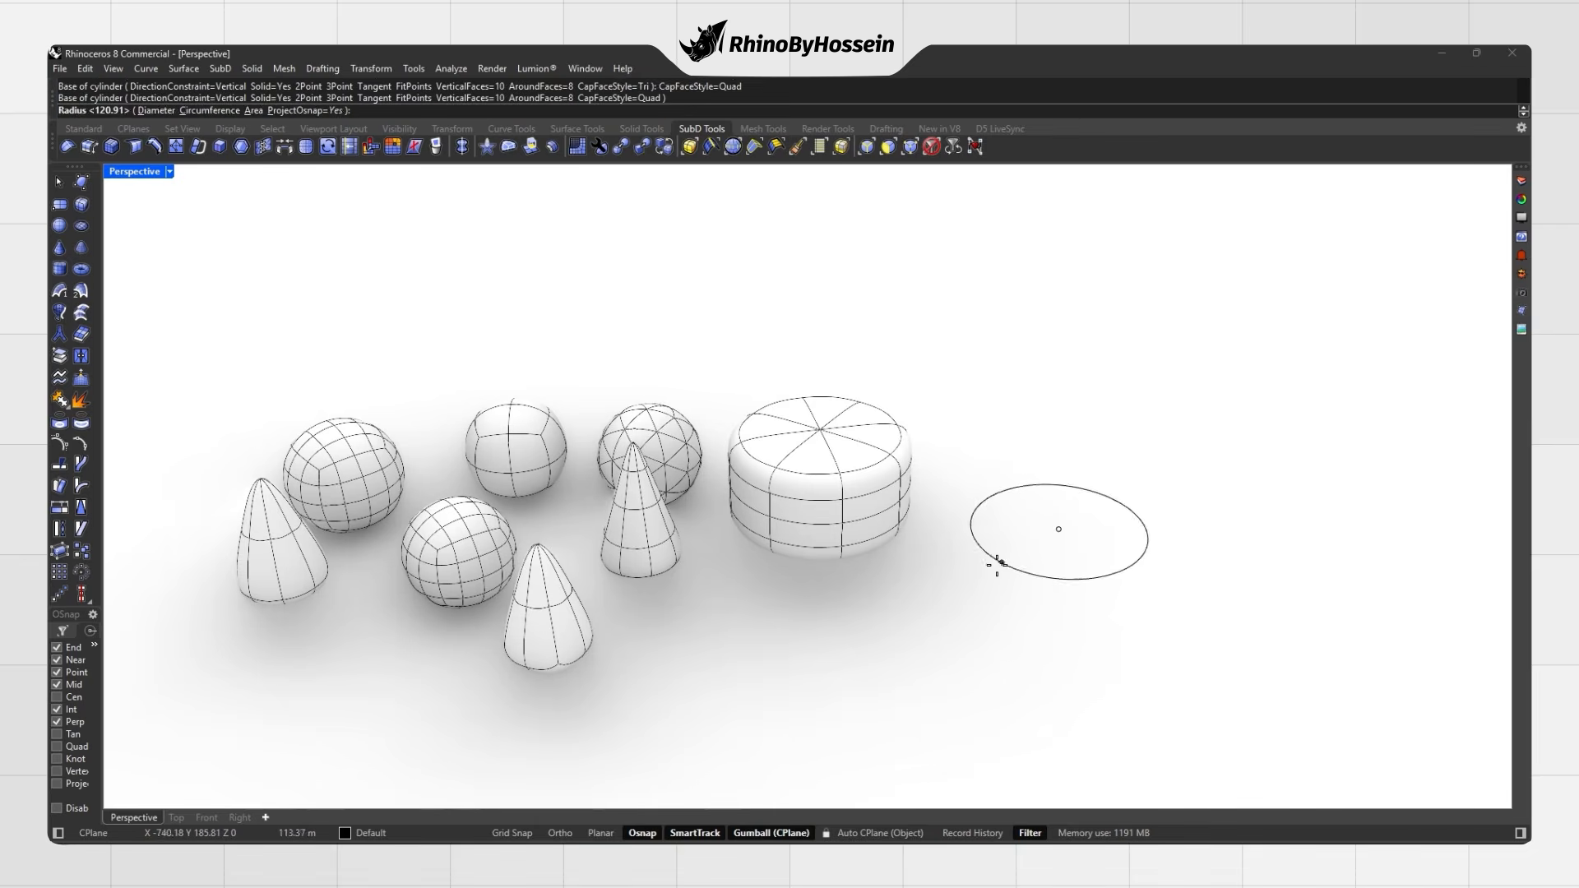
pyautogui.click(986, 569)
pyautogui.click(983, 455)
pyautogui.moveTo(983, 454); pyautogui.dragTo(987, 539, button='right')
# Step: In Rendered display, draw a smooth SubD cone and toggle it between flat and smooth
pyautogui.hotkey('ctrl', 'alt', 'r')
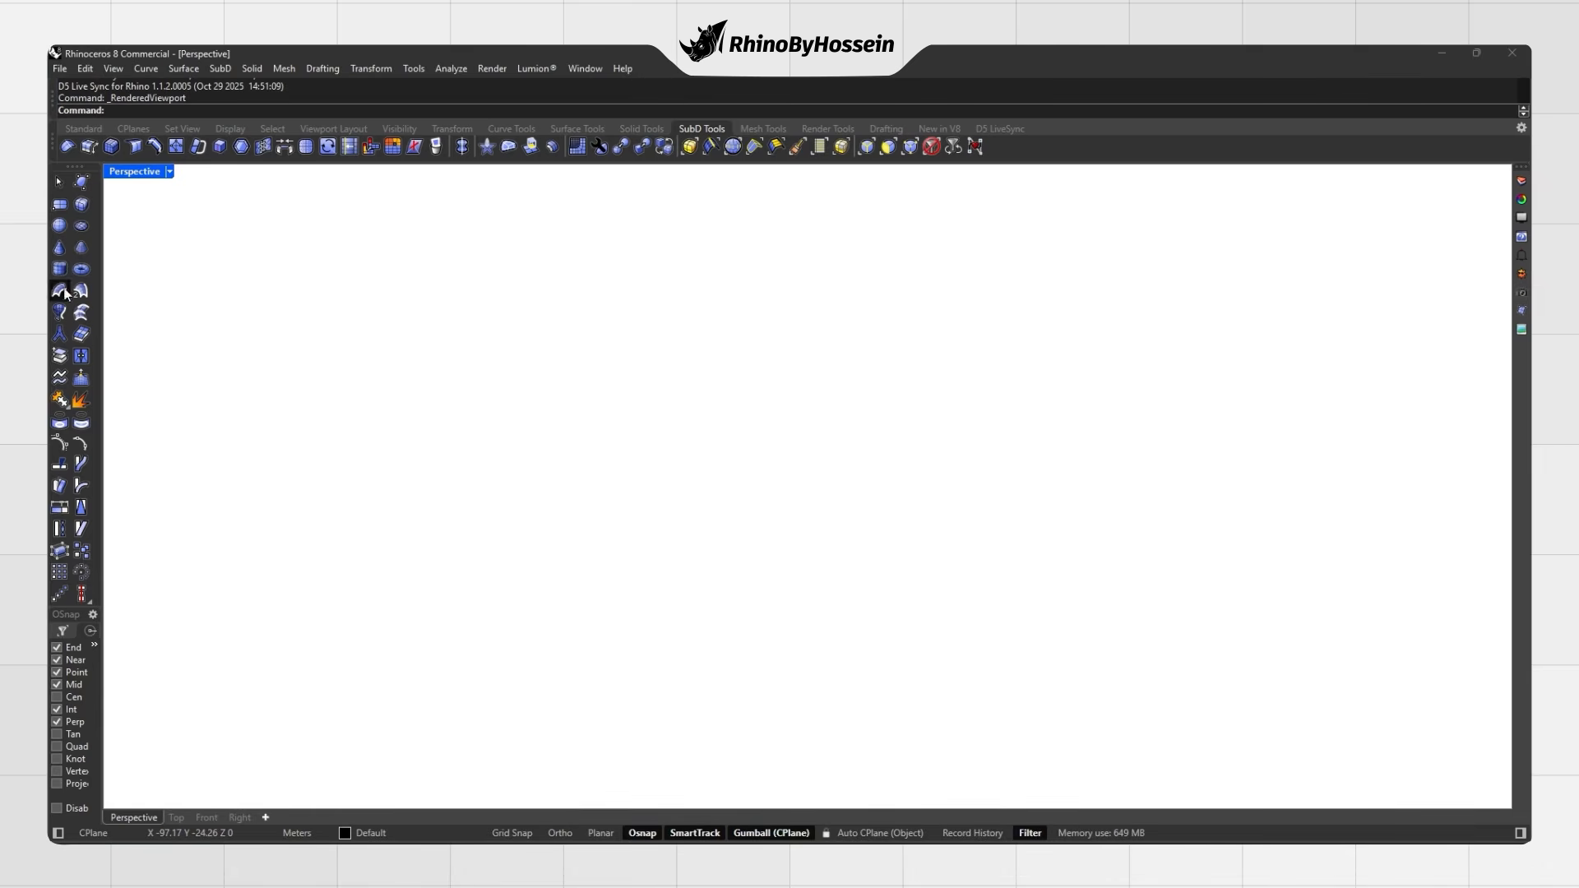
pyautogui.click(61, 248)
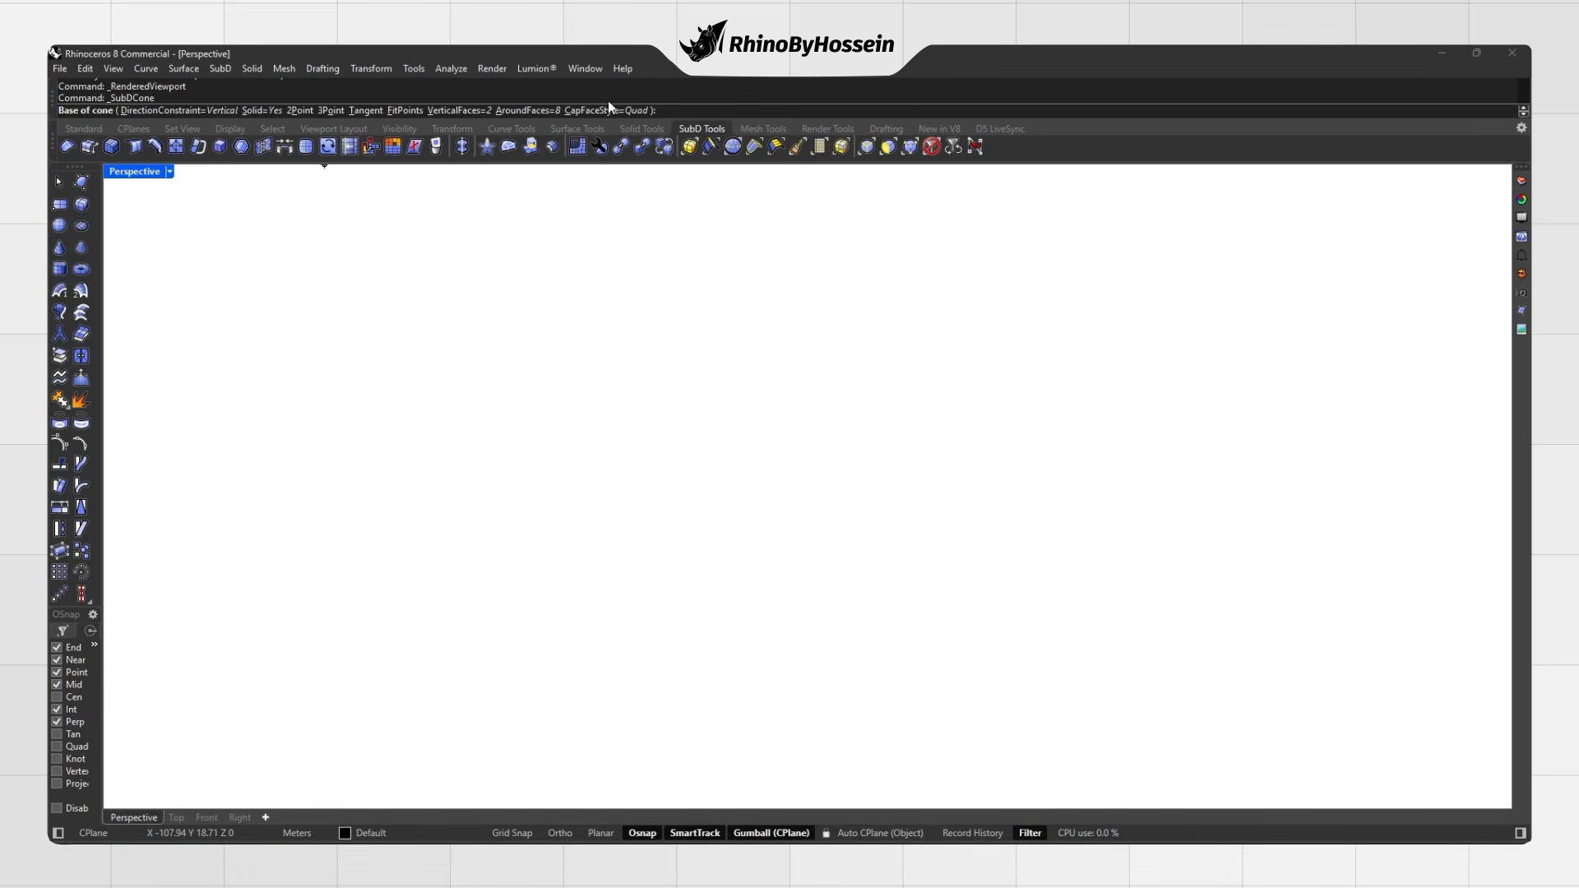
pyautogui.click(670, 503)
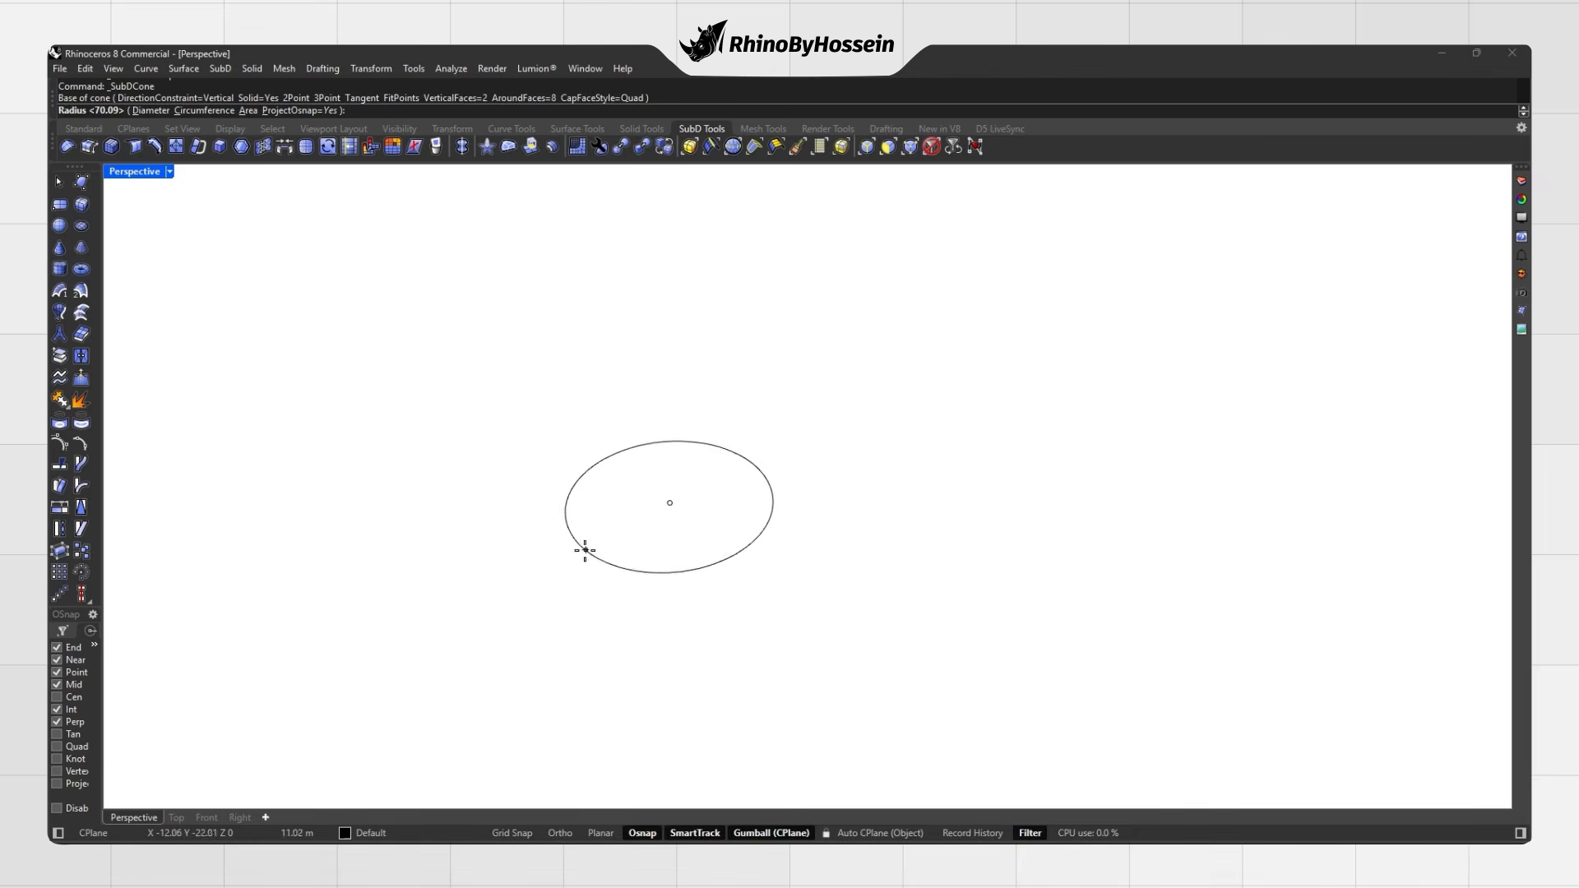
pyautogui.click(576, 555)
pyautogui.click(642, 276)
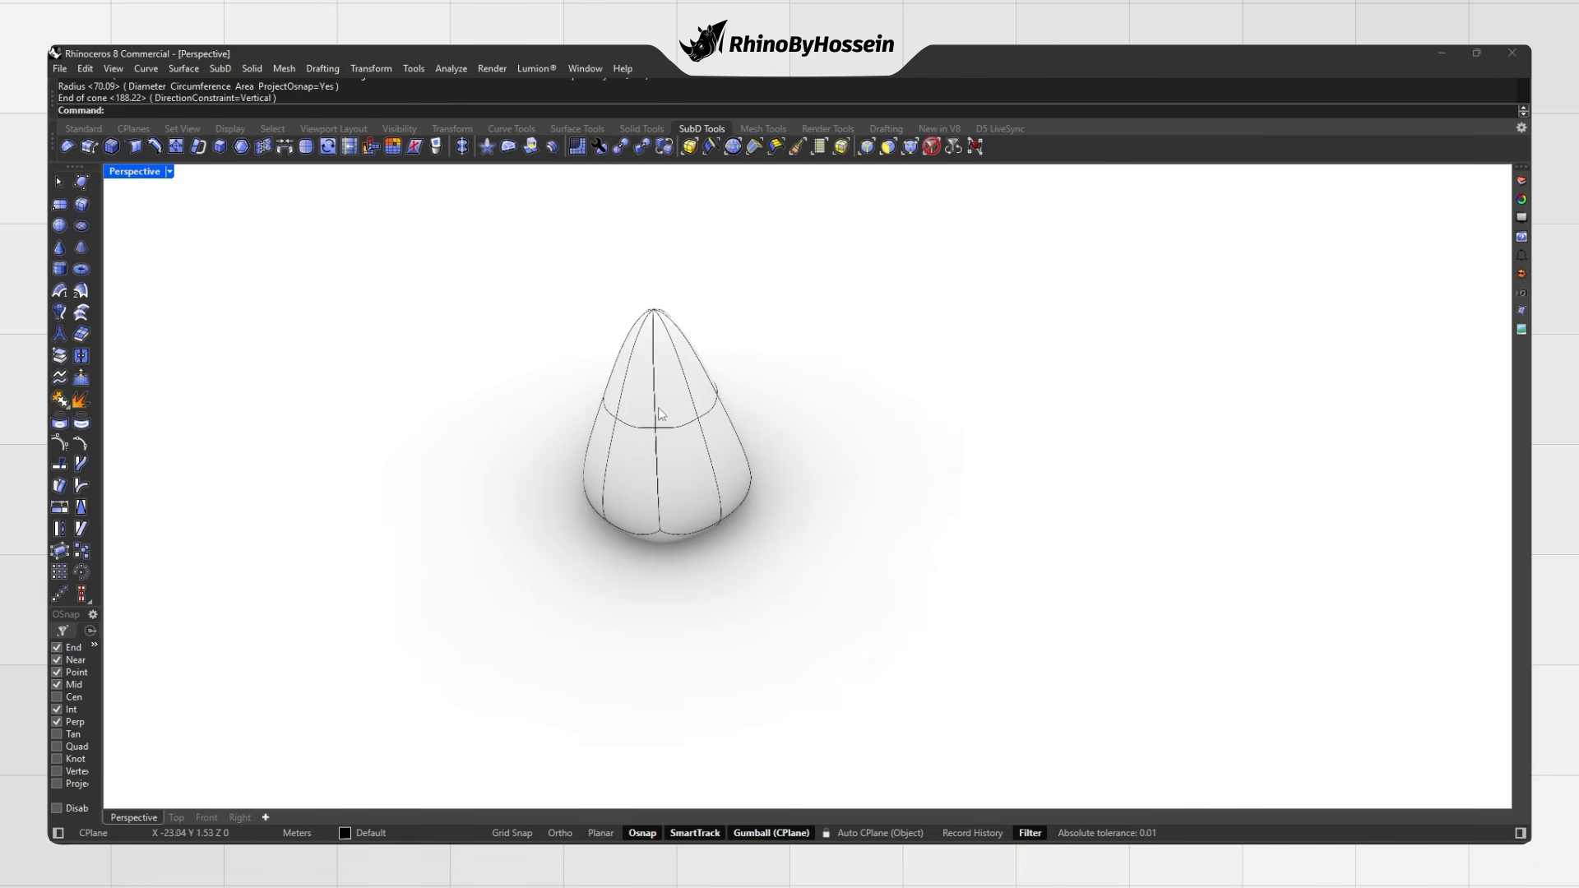
pyautogui.press('Tab')
pyautogui.moveTo(655, 423)
pyautogui.mouseDown(button='right')
pyautogui.moveTo(743, 398)
pyautogui.moveTo(672, 427)
pyautogui.mouseUp(button='right')
pyautogui.press('Tab')
# Step: Draw a second SubD cone with 4 faces around and show it flat
pyautogui.click(60, 254)
pyautogui.click(526, 110)
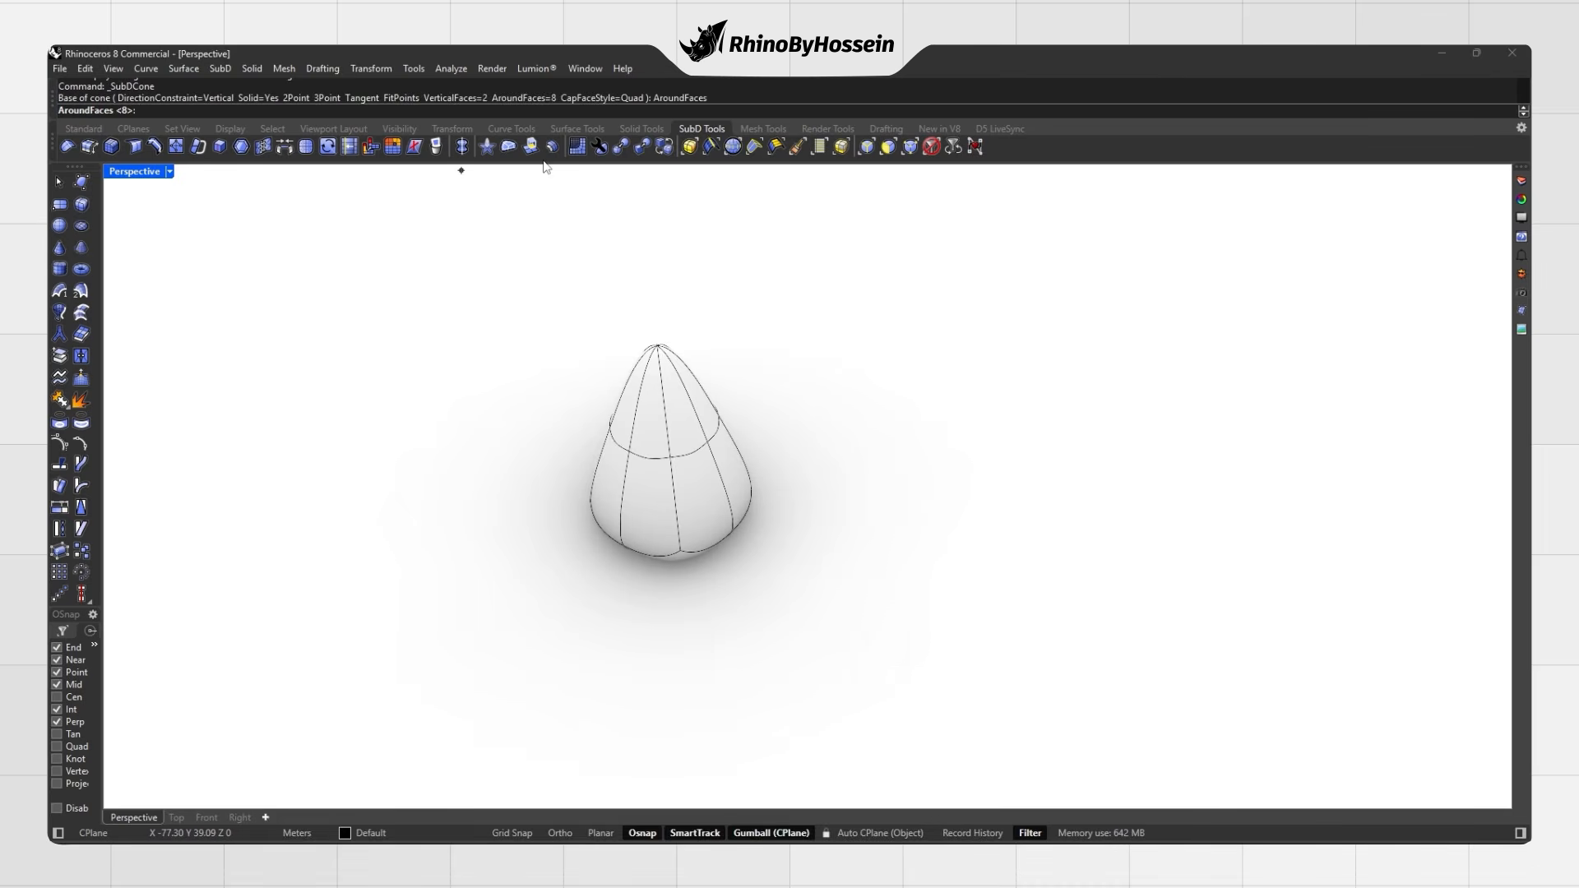
pyautogui.write('4')
pyautogui.press('Return')
pyautogui.click(919, 510)
pyautogui.click(839, 553)
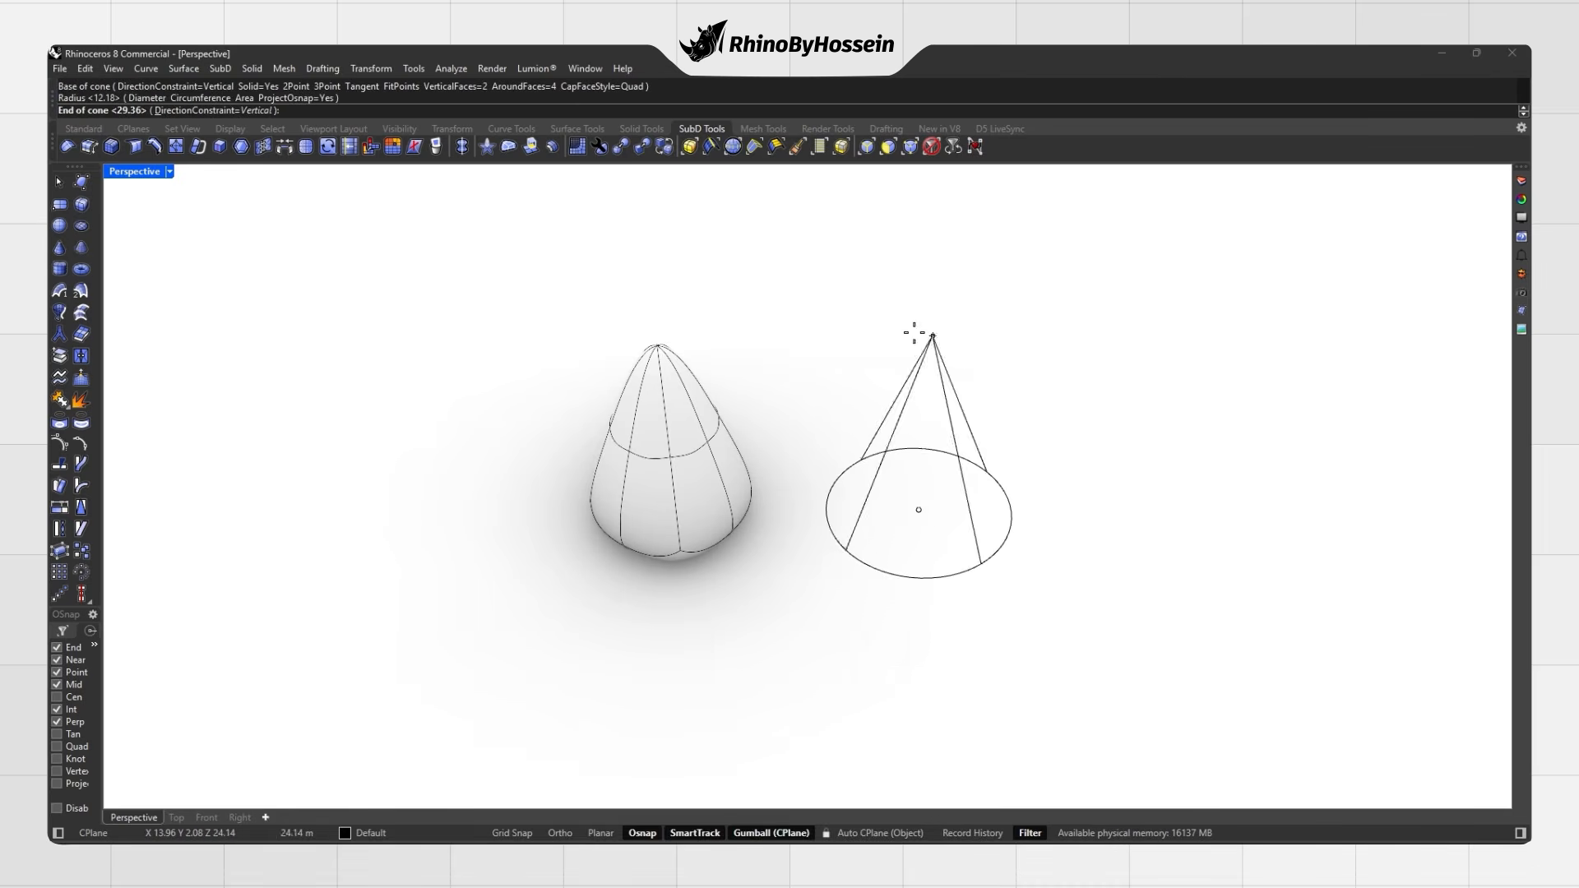
pyautogui.click(916, 342)
pyautogui.press('Tab')
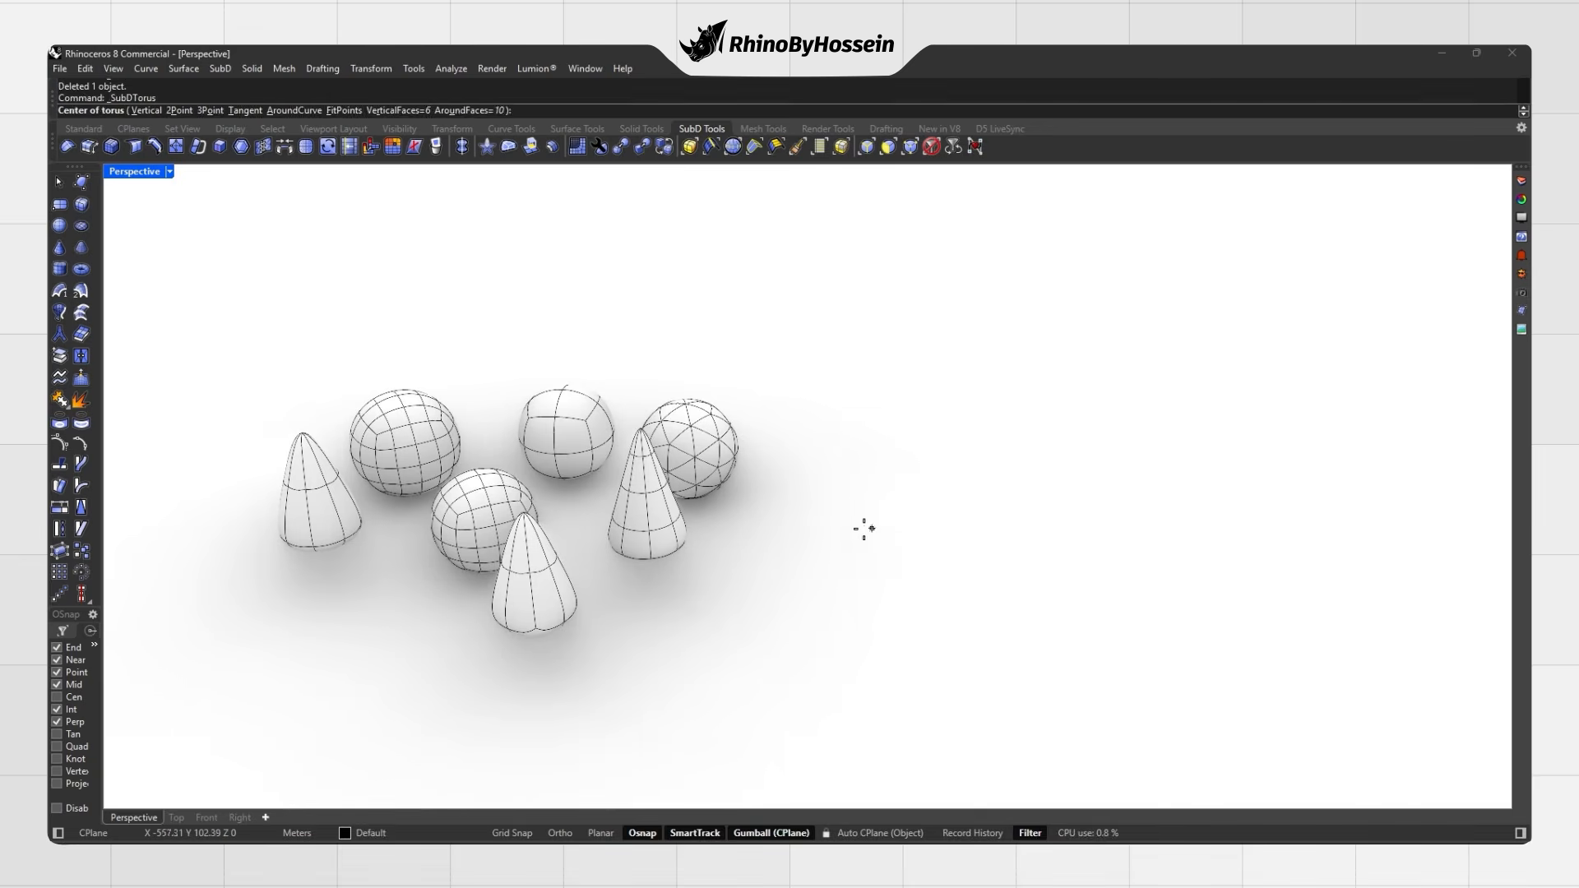
# Step: Draw a SubD torus right of the shapes, picking centre, main radius and tube radius
pyautogui.click(81, 268)
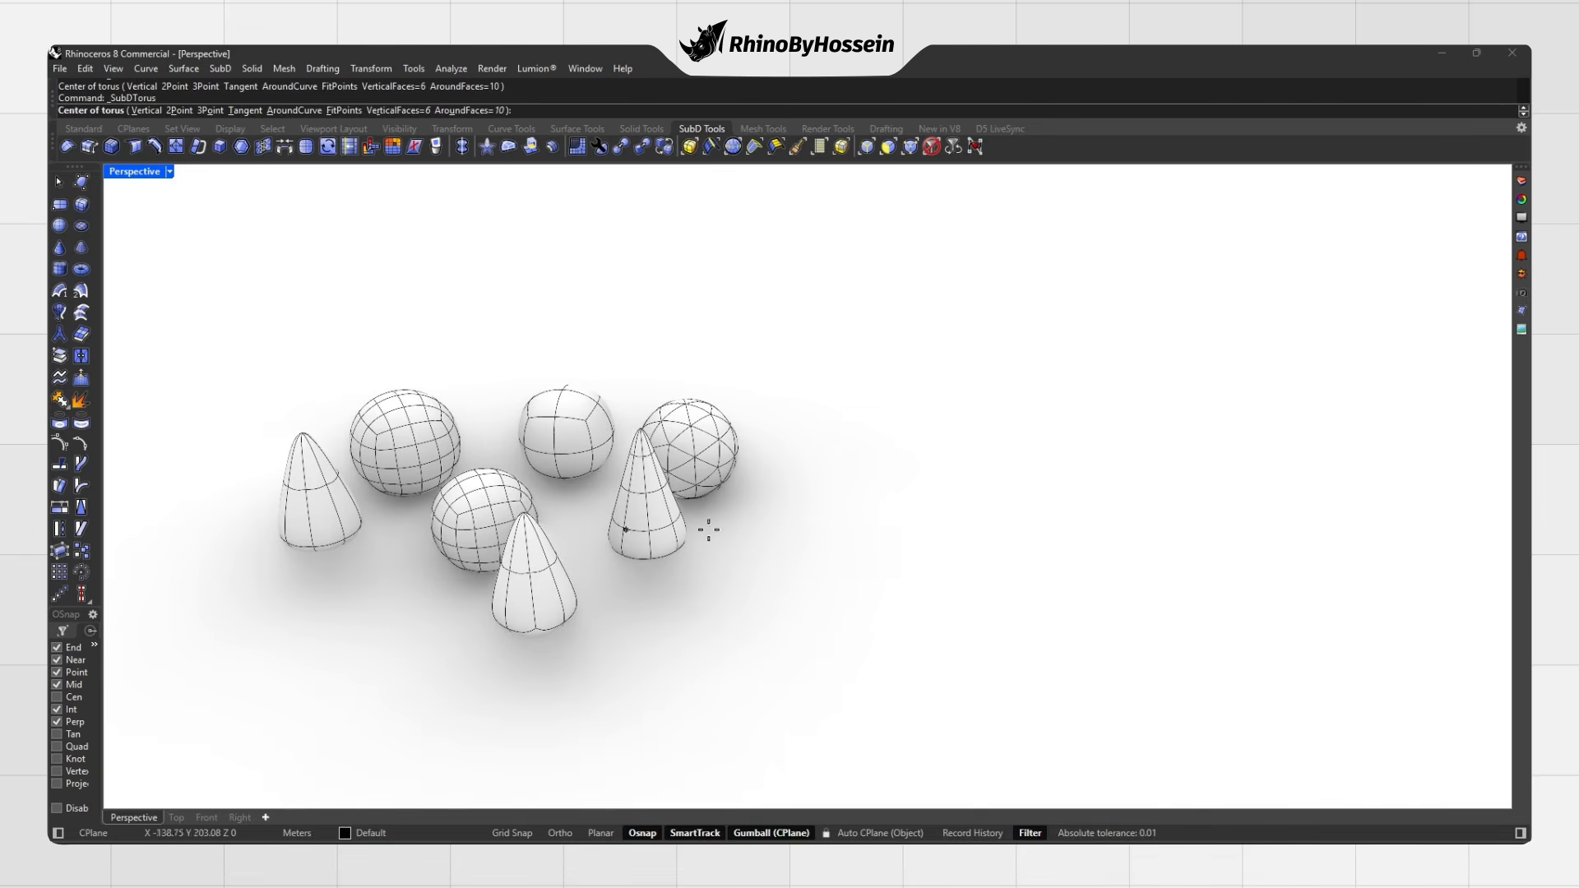
pyautogui.click(883, 525)
pyautogui.click(824, 556)
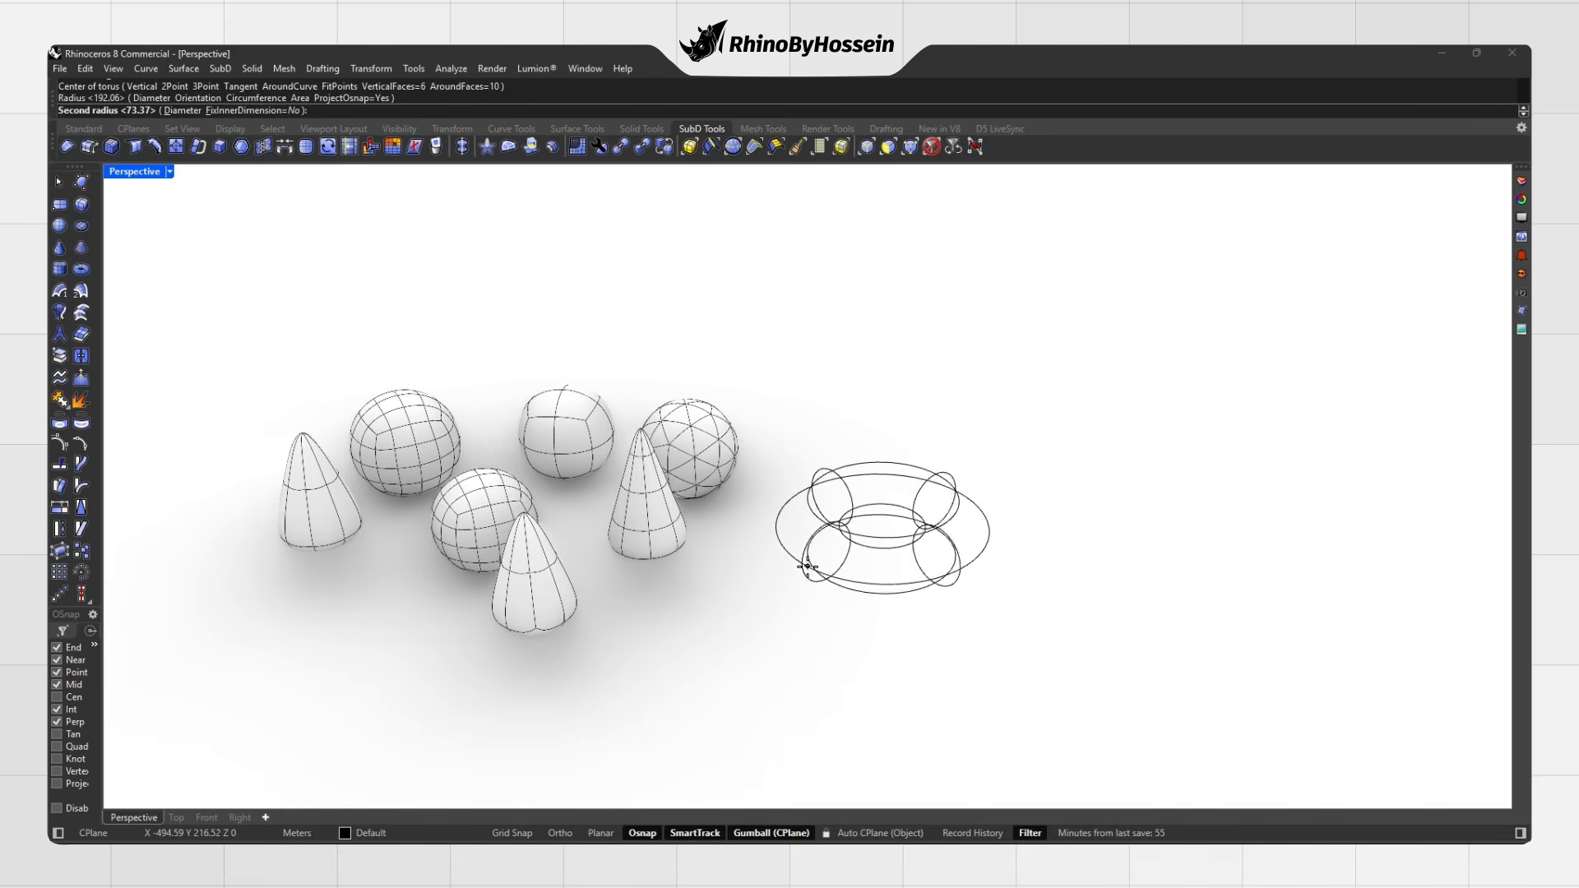
pyautogui.click(809, 565)
pyautogui.moveTo(810, 564)
pyautogui.mouseDown(button='right')
pyautogui.moveTo(872, 559)
pyautogui.moveTo(838, 567)
pyautogui.mouseUp(button='right')
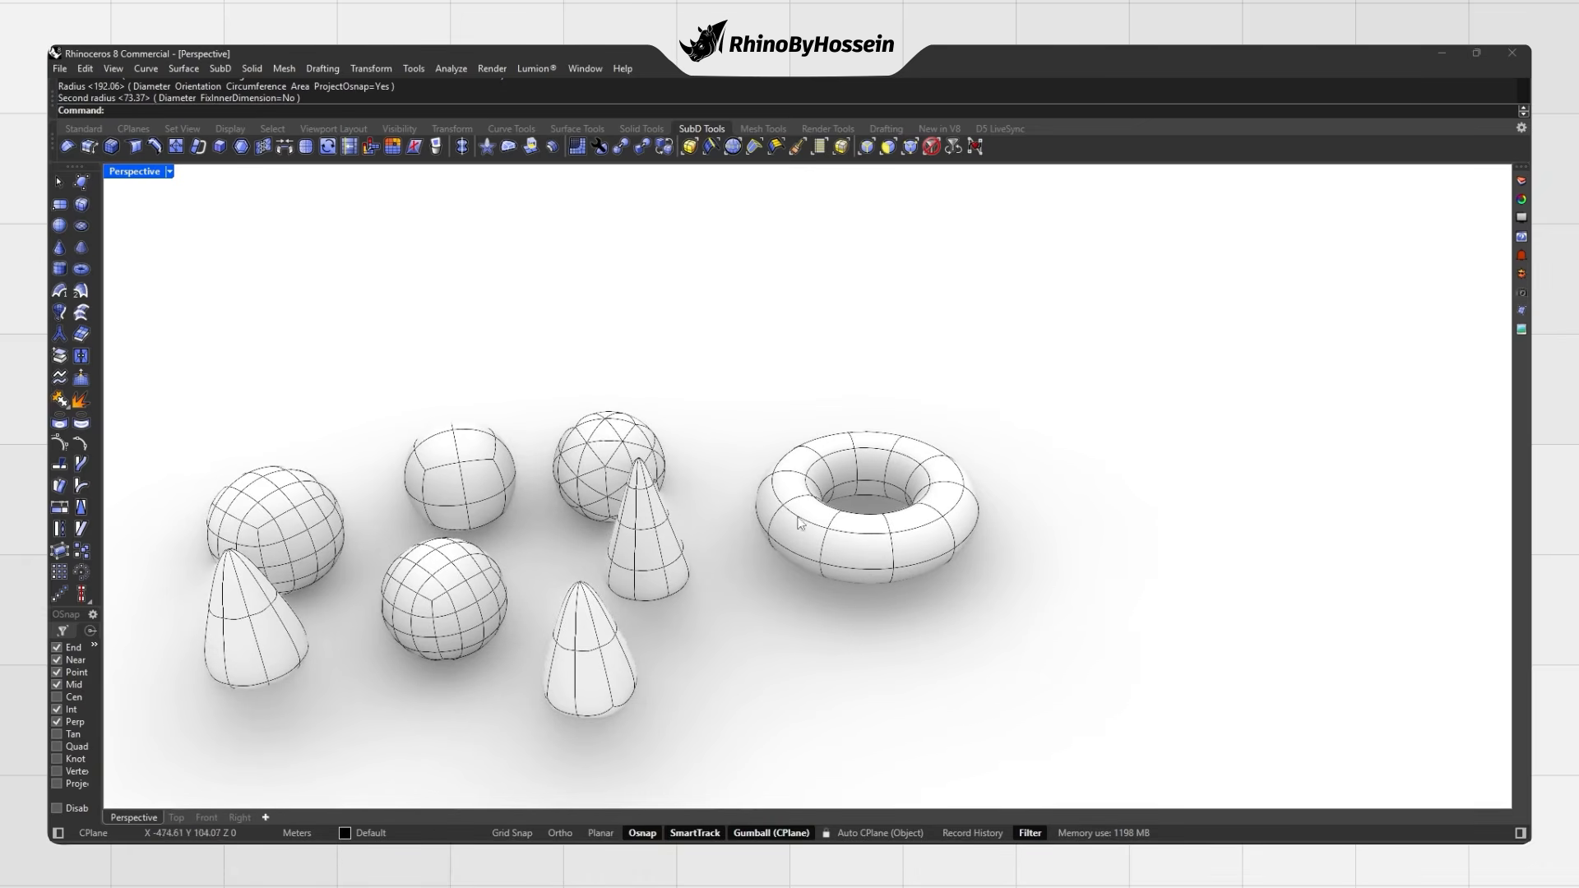
# Step: Add a second SubD torus with 20 vertical faces and the default tube radius
pyautogui.press('Return')
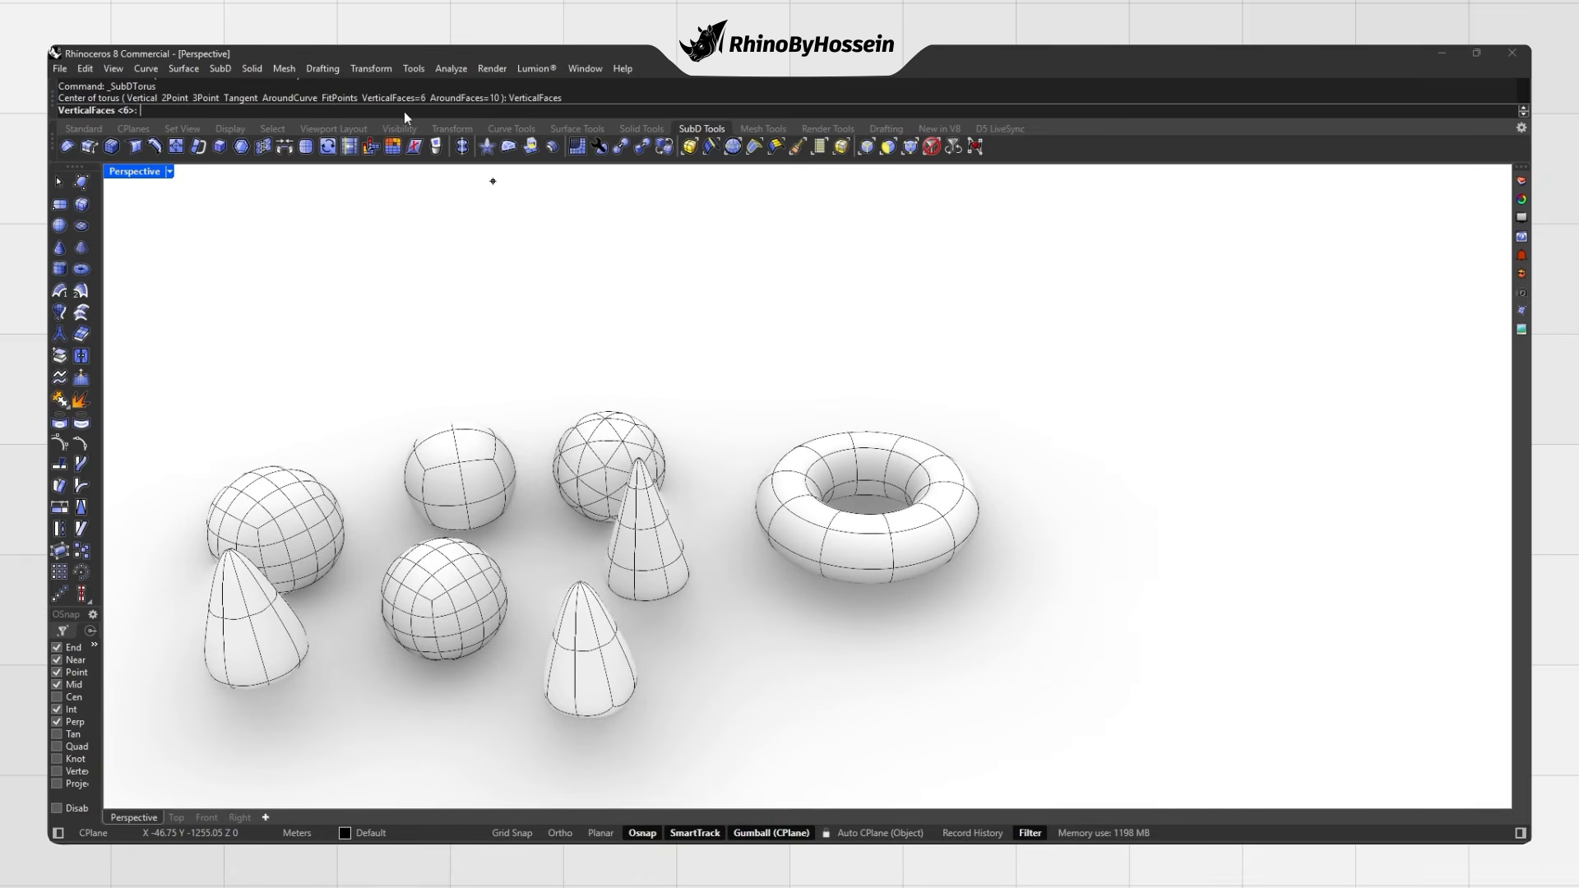
pyautogui.write('20')
pyautogui.press('Return')
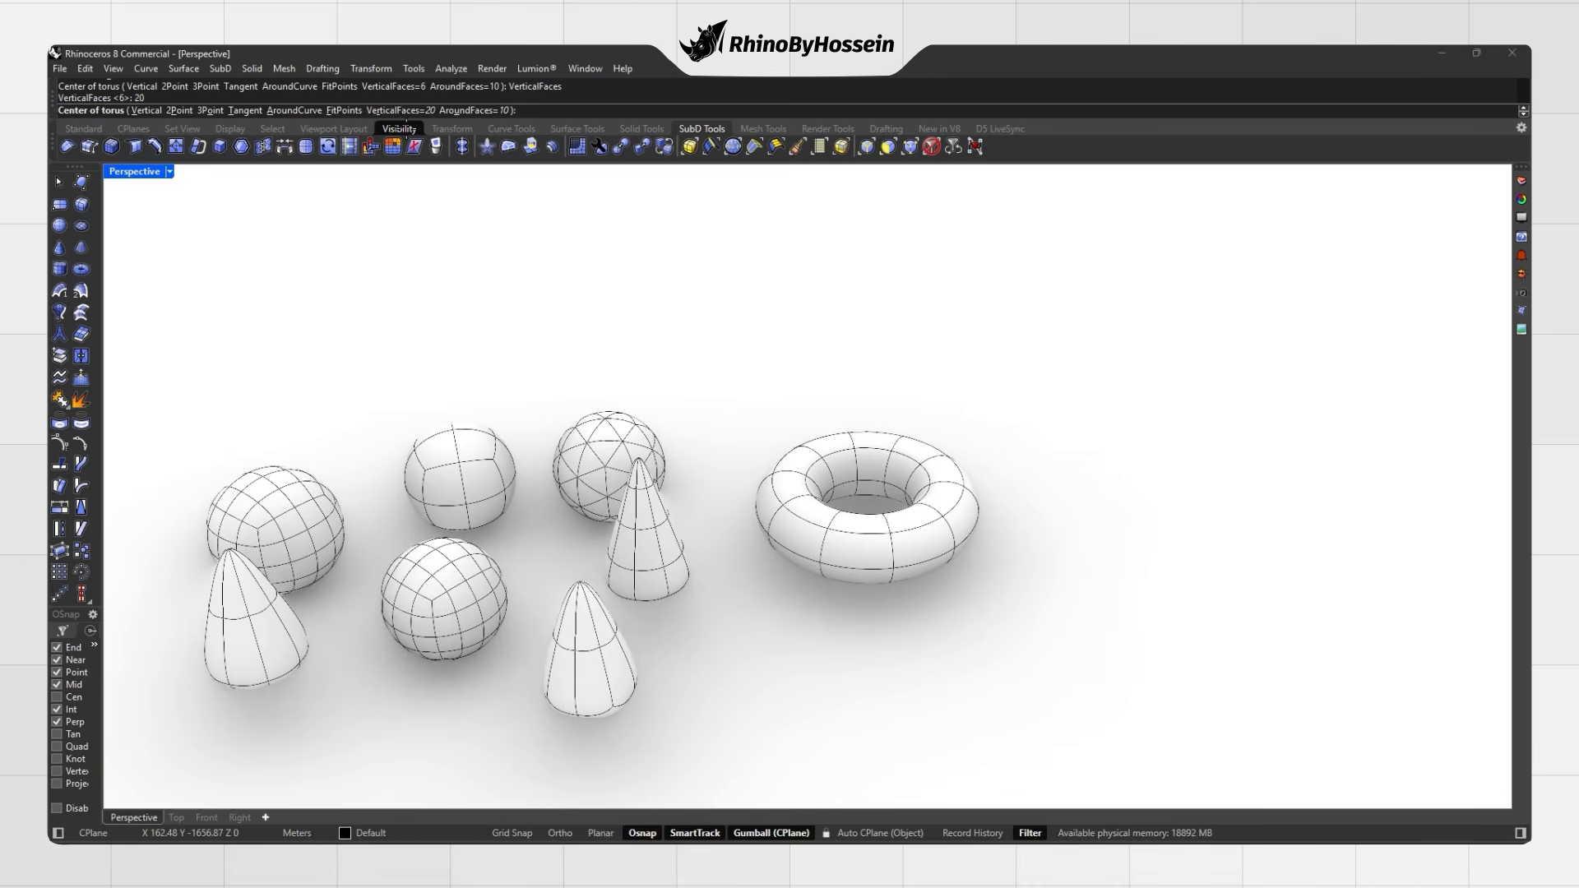
pyautogui.keyDown('shift'); pyautogui.moveTo(842, 469); pyautogui.dragTo(803, 392, button='right'); pyautogui.keyUp('shift')
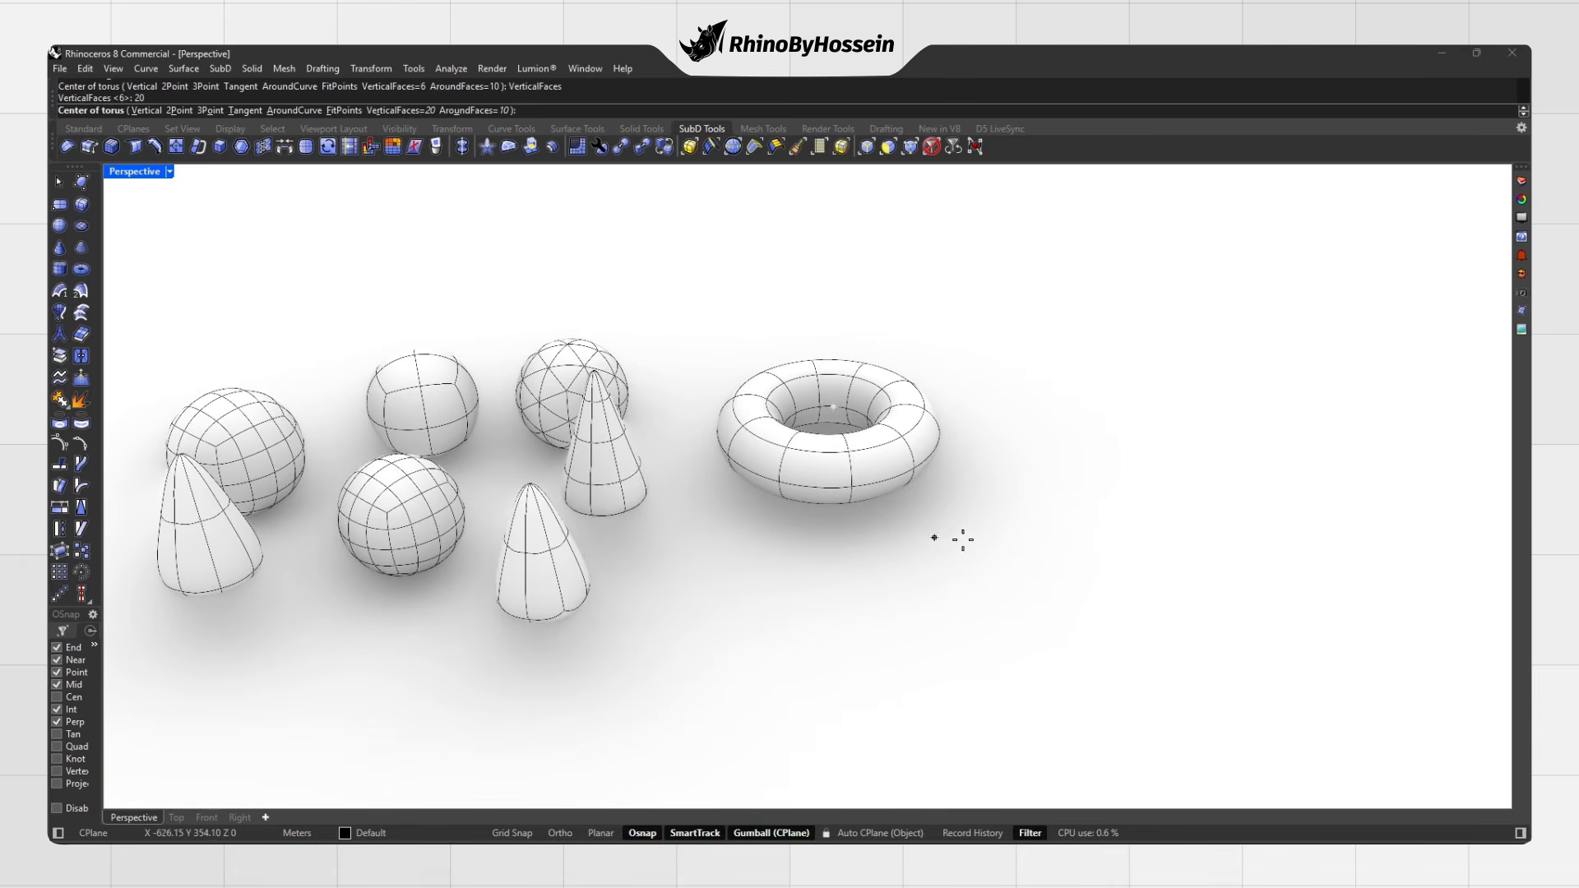
pyautogui.click(1118, 472)
pyautogui.click(1059, 496)
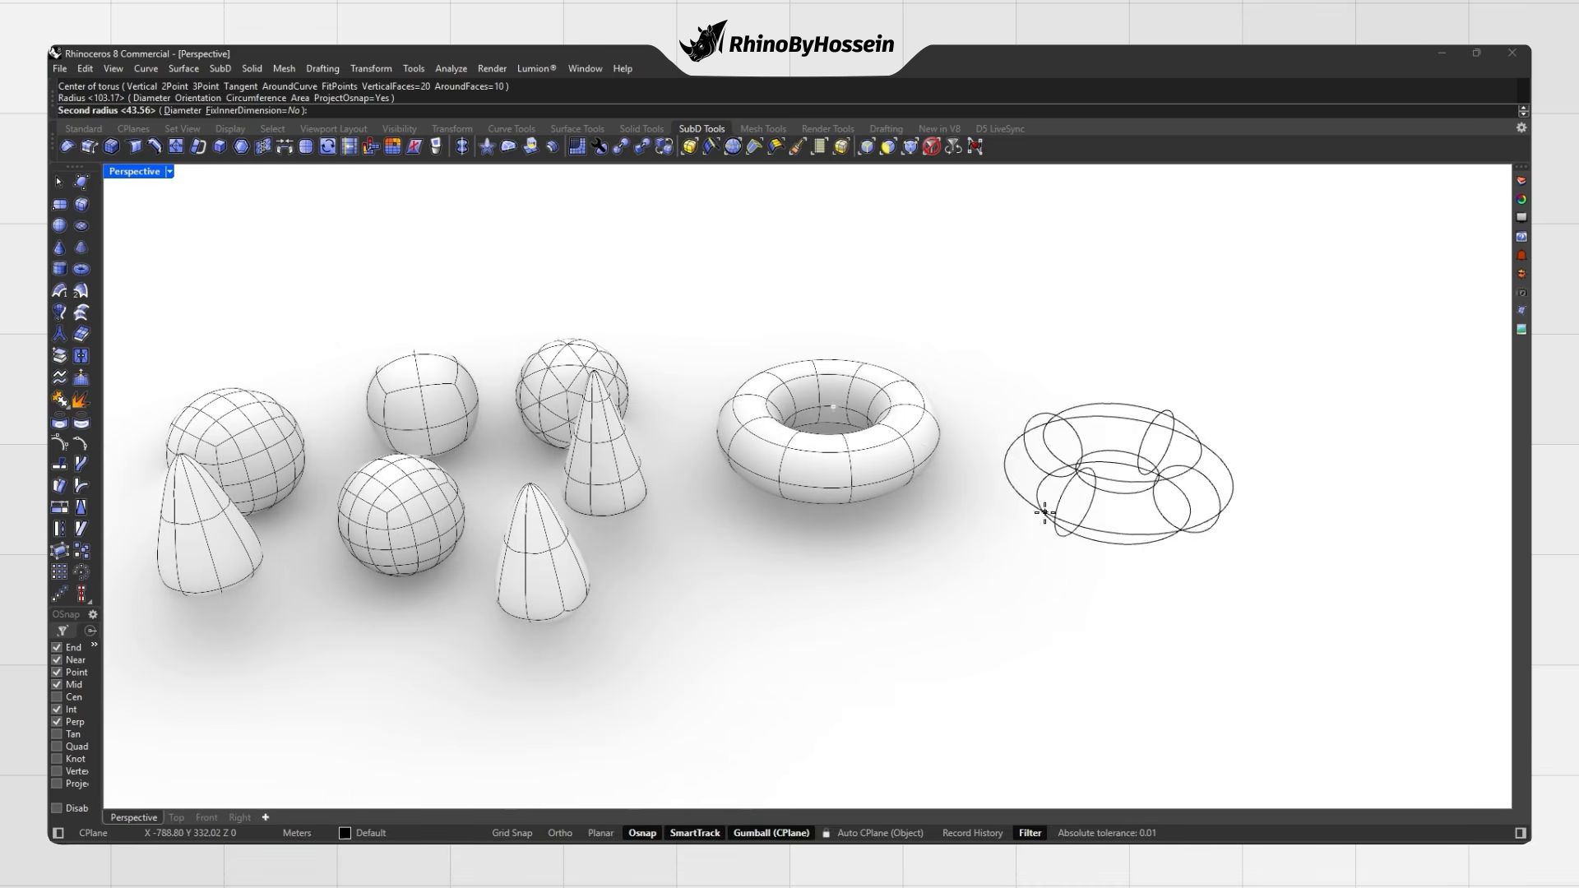
pyautogui.press('Return')
pyautogui.moveTo(1039, 501); pyautogui.dragTo(1022, 409, button='right')
pyautogui.scroll(-5, 1022, 409)
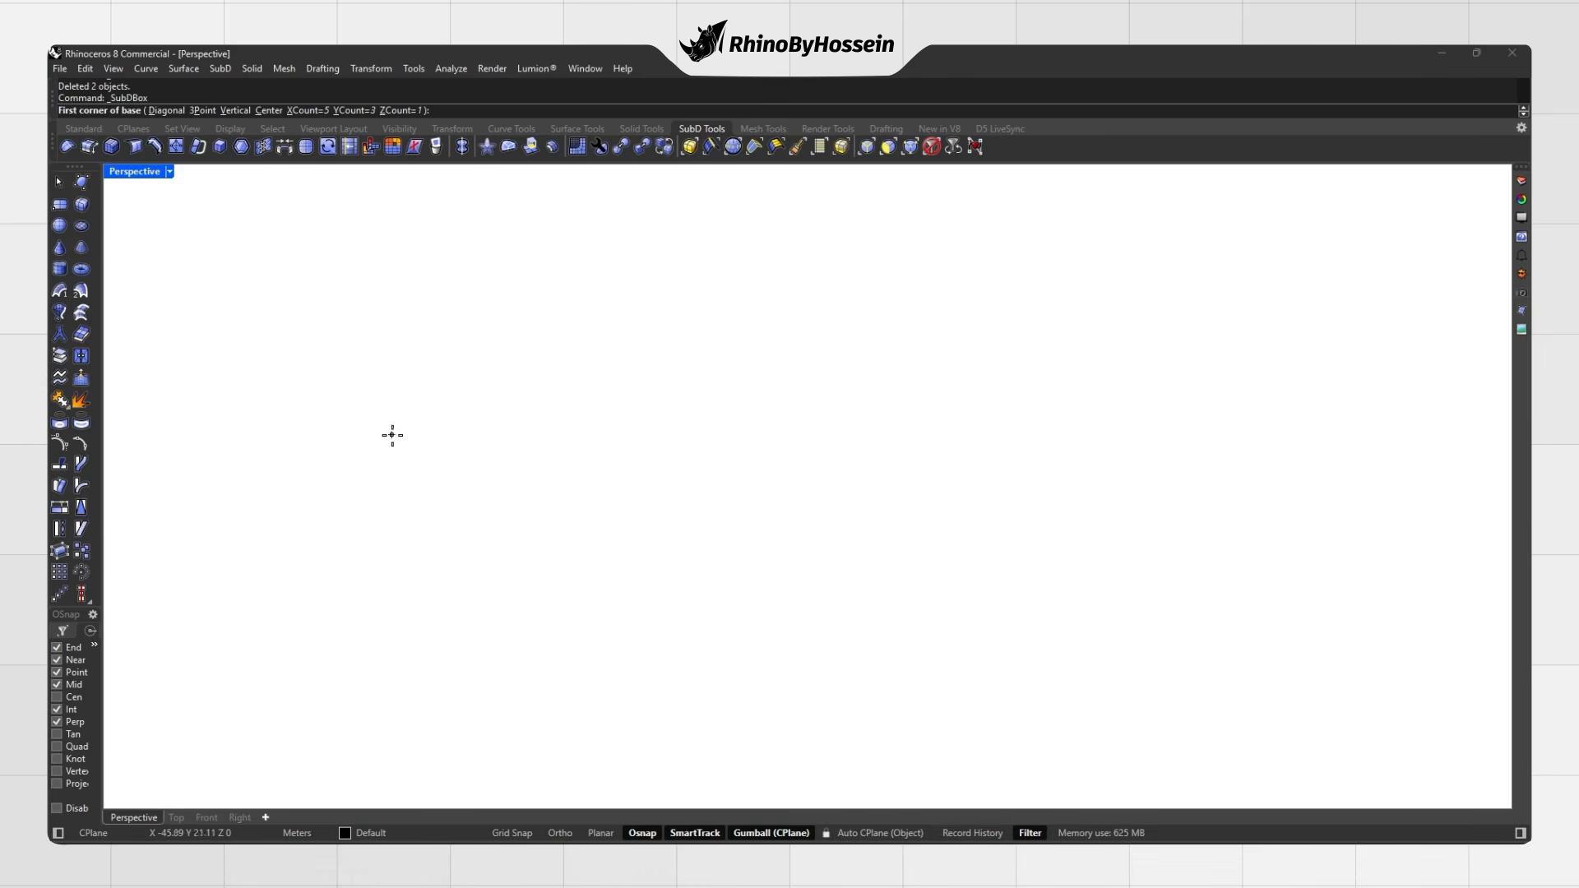
# Step: Draw a SubD box and show it in flat display
pyautogui.click(610, 638)
pyautogui.click(610, 486)
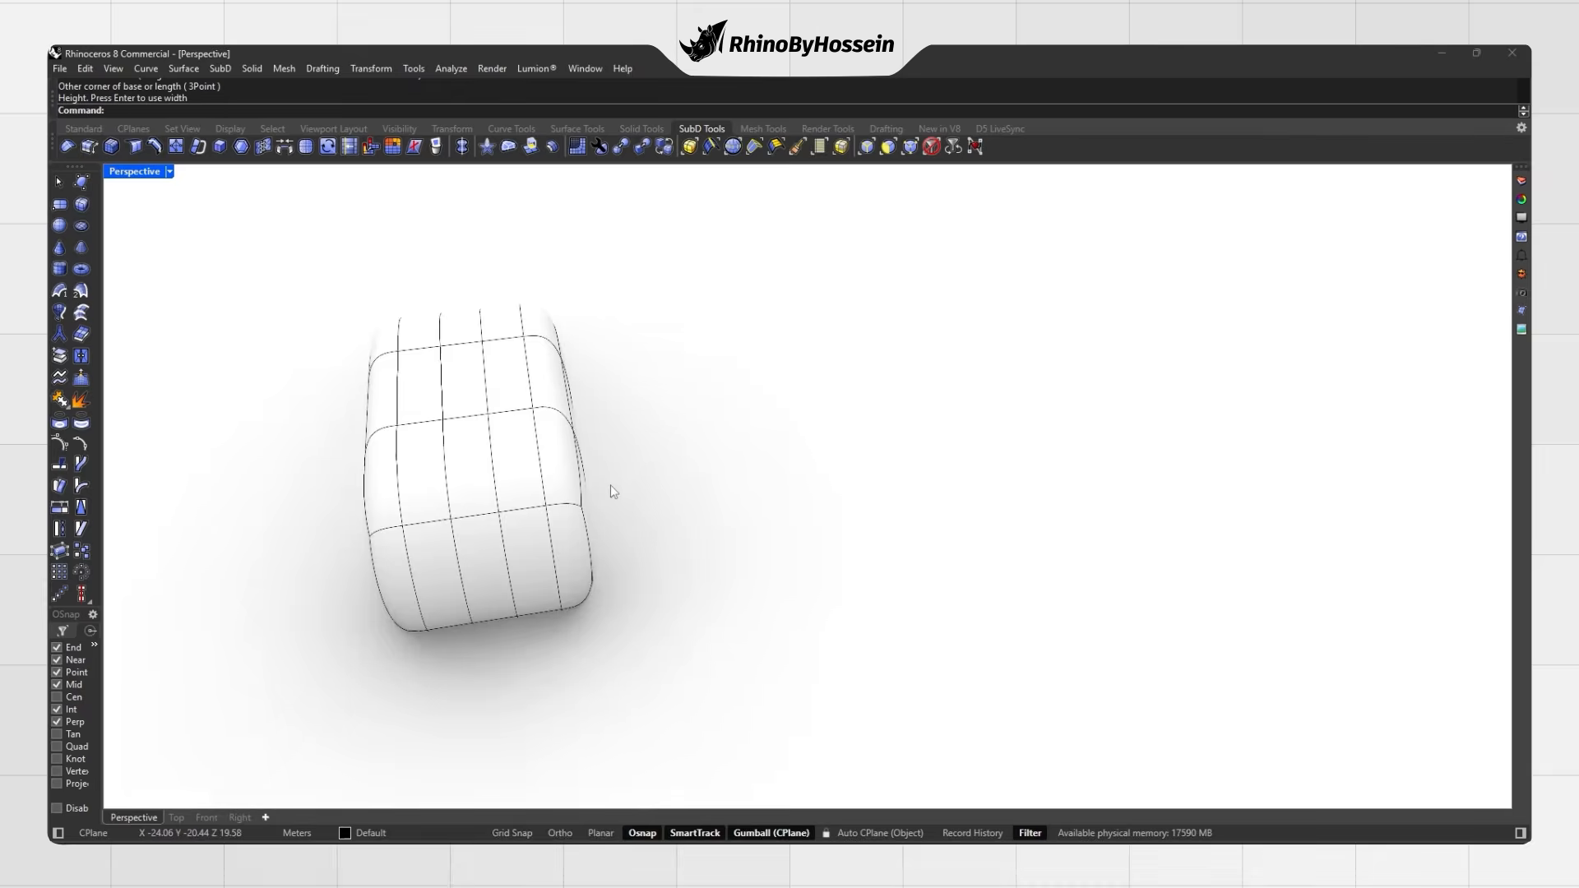
pyautogui.moveTo(552, 539); pyautogui.dragTo(629, 518, button='right')
pyautogui.press('Tab')
pyautogui.press('Tab')
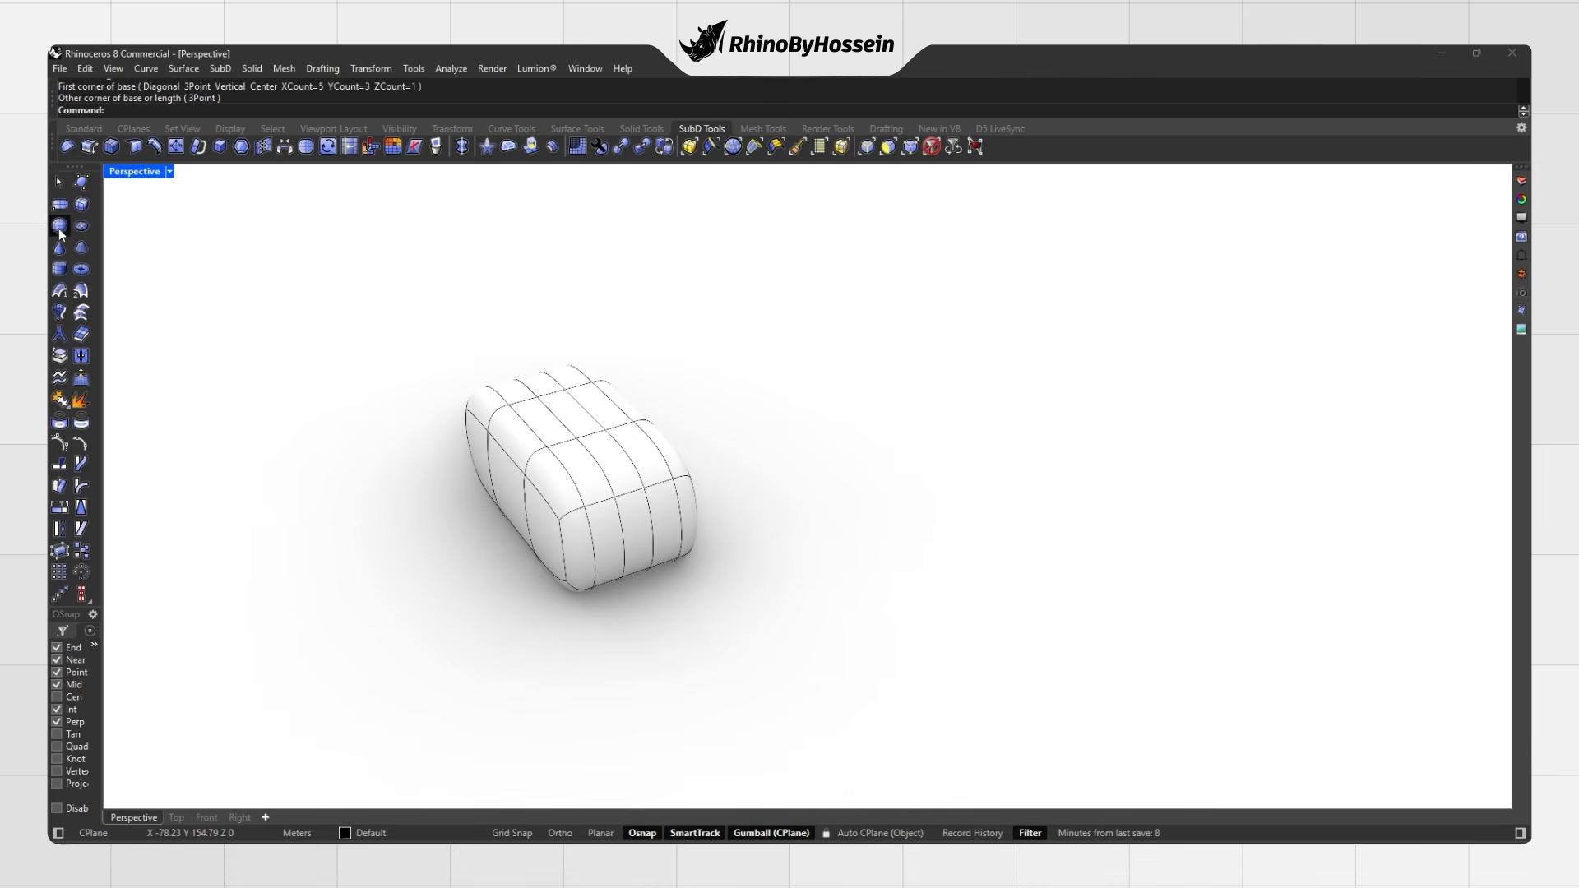
# Step: Draw a SubD sphere and drag it away from the box
pyautogui.click(883, 497)
pyautogui.click(822, 539)
pyautogui.moveTo(822, 539); pyautogui.dragTo(860, 487, button='right')
pyautogui.click(883, 467)
pyautogui.moveTo(882, 467); pyautogui.dragTo(852, 348)
pyautogui.click(749, 356)
pyautogui.moveTo(750, 356); pyautogui.dragTo(668, 417, button='right')
pyautogui.scroll(-2, 735, 416)
# Step: Draw a SubD cylinder beside the box and toggle it between flat and smooth
pyautogui.click(822, 568)
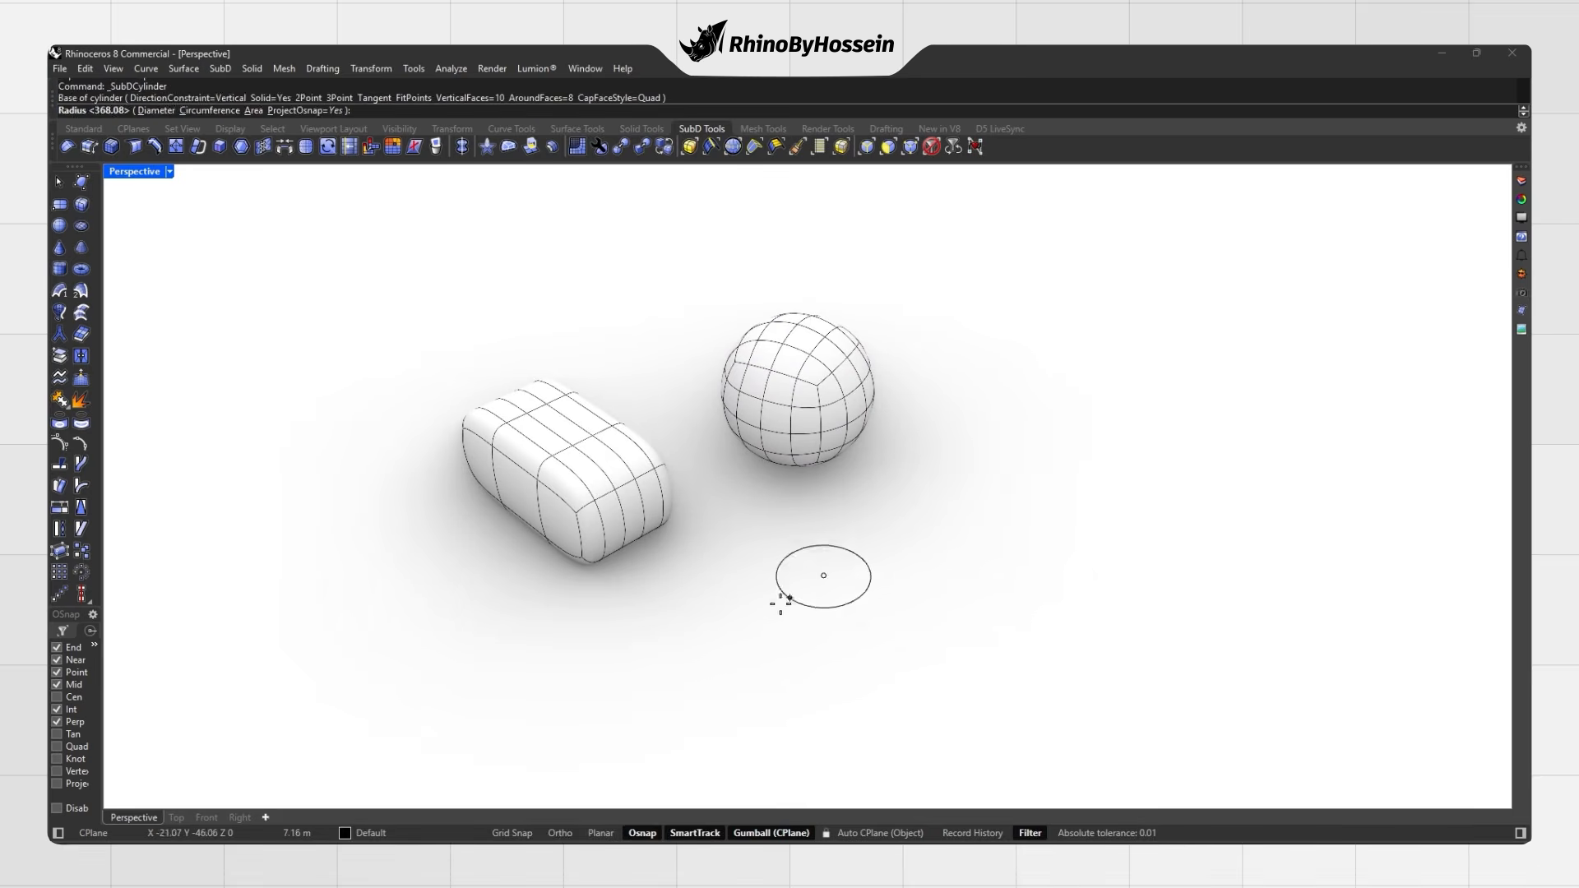
pyautogui.click(755, 622)
pyautogui.click(915, 474)
pyautogui.moveTo(879, 477); pyautogui.dragTo(924, 495, button='right')
pyautogui.press('Tab')
pyautogui.press('Tab')
pyautogui.keyDown('shift'); pyautogui.moveTo(924, 496); pyautogui.dragTo(735, 429, button='right'); pyautogui.keyUp('shift')
# Step: Move the sphere to the left with the gumball
pyautogui.click(735, 429)
pyautogui.moveTo(655, 410); pyautogui.dragTo(592, 428)
pyautogui.click(552, 414)
pyautogui.moveTo(631, 447); pyautogui.dragTo(535, 431, button='right')
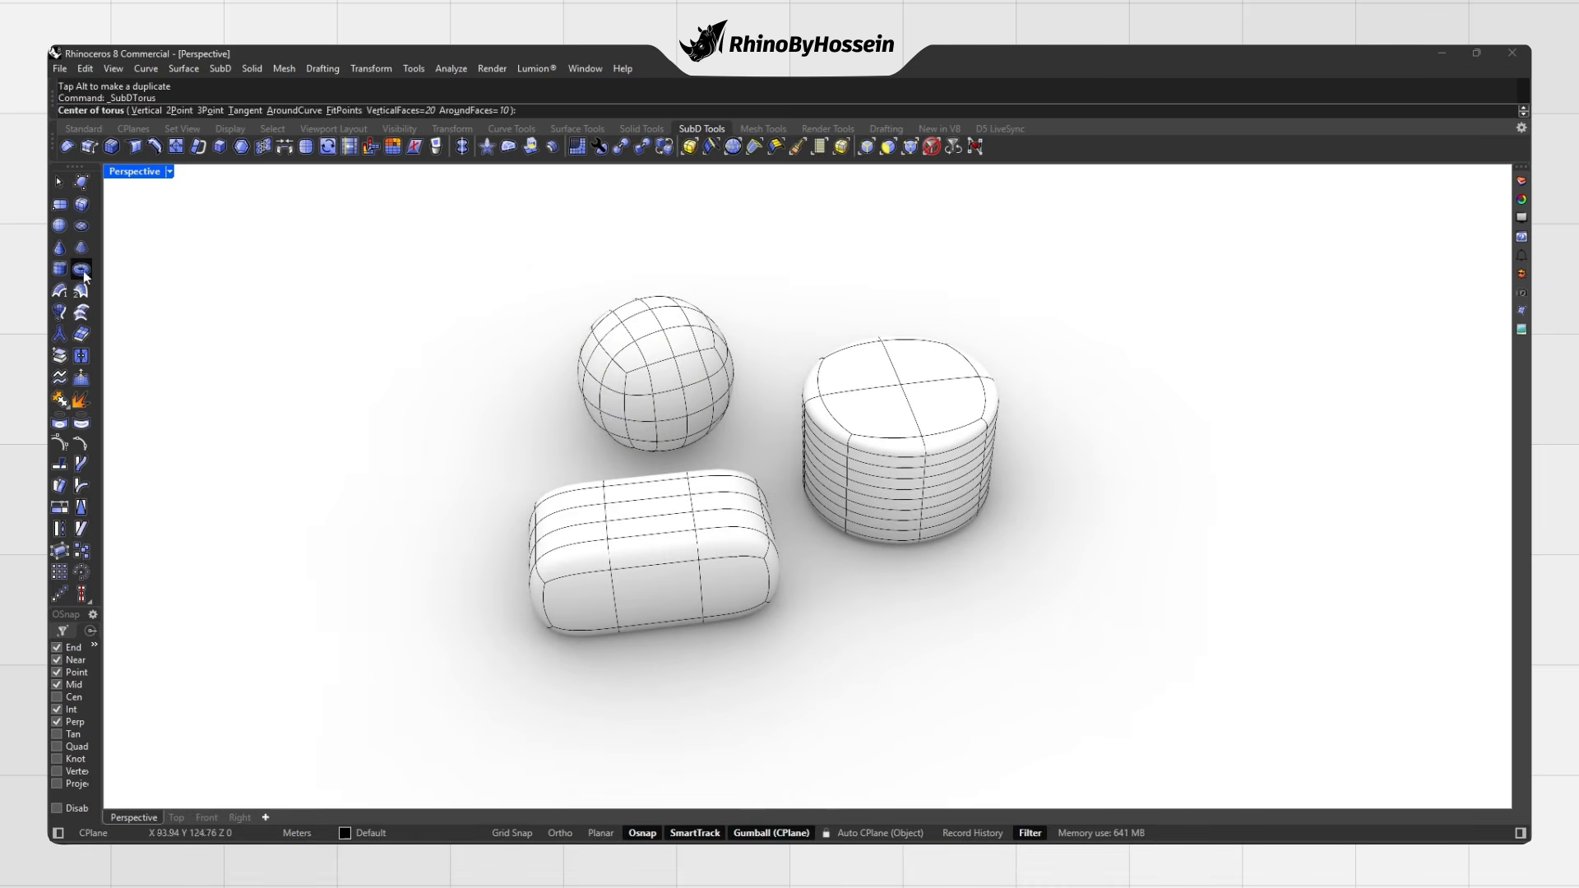
# Step: Draw a SubD torus and lift it upward
pyautogui.click(1158, 457)
pyautogui.click(1103, 482)
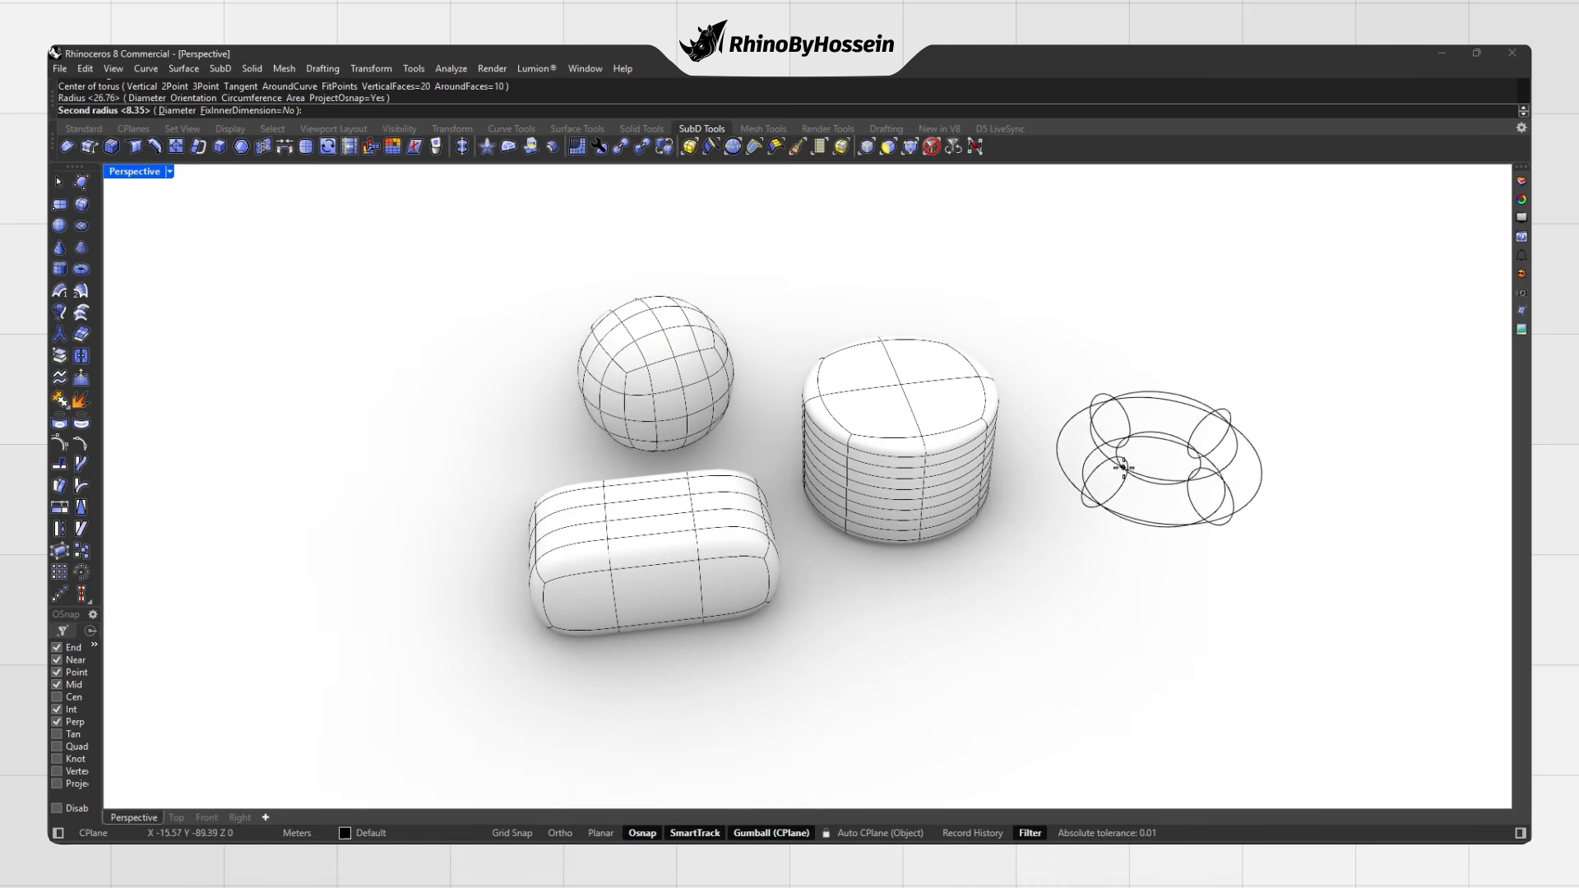
pyautogui.click(1121, 465)
pyautogui.click(1168, 434)
pyautogui.moveTo(1167, 430); pyautogui.dragTo(1175, 391)
# Step: Draw a SubD cone on the left and toggle the shapes between flat and smooth
pyautogui.click(465, 399)
pyautogui.click(400, 420)
pyautogui.click(357, 490)
pyautogui.click(372, 319)
pyautogui.moveTo(371, 319); pyautogui.dragTo(465, 388, button='right')
pyautogui.press('Tab')
pyautogui.press('Tab')
pyautogui.press('Tab')
pyautogui.moveTo(564, 388); pyautogui.dragTo(561, 437, button='right')
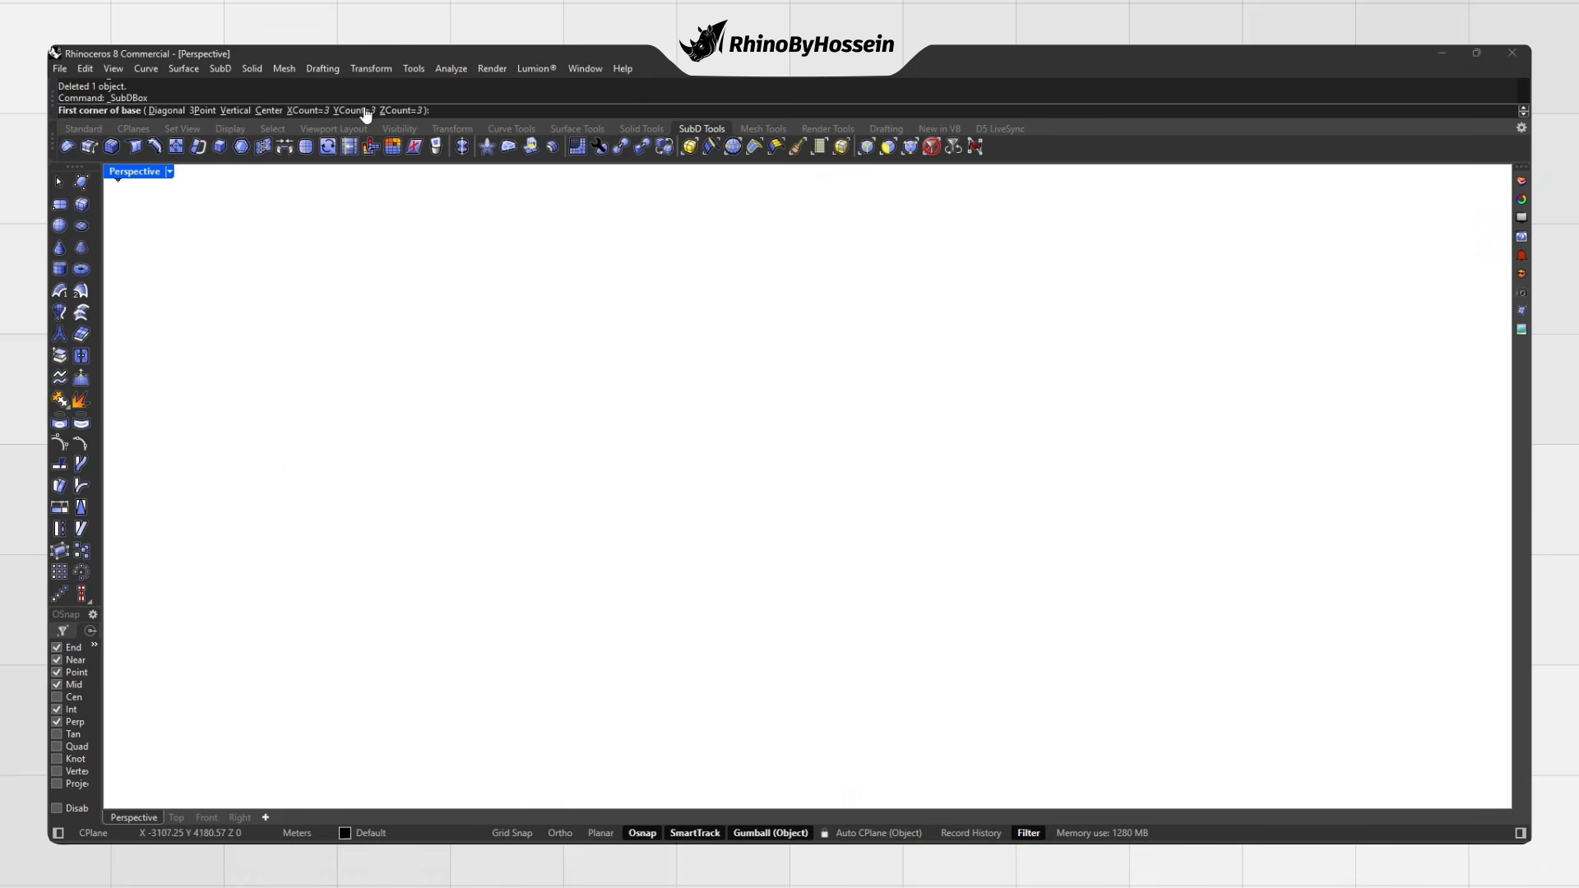
# Step: Draw a SubD box with 3 faces along X, checking it in flat and smooth display
pyautogui.click(316, 111)
pyautogui.write('3')
pyautogui.press('Return')
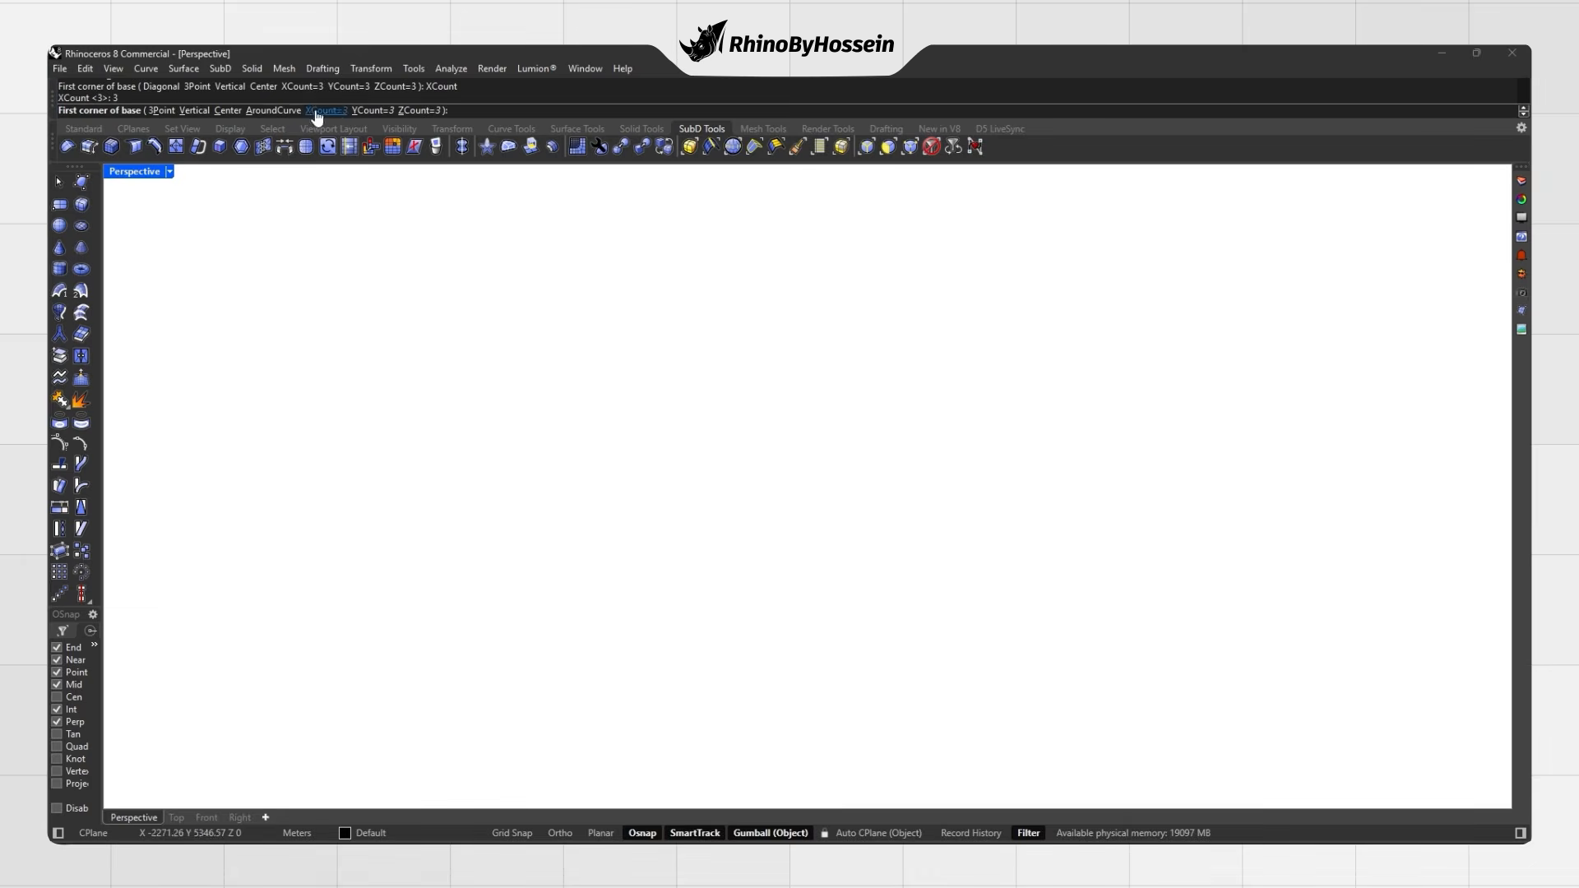
pyautogui.click(545, 526)
pyautogui.click(866, 581)
pyautogui.click(867, 440)
pyautogui.moveTo(850, 464); pyautogui.dragTo(650, 497, button='right')
pyautogui.press('Tab')
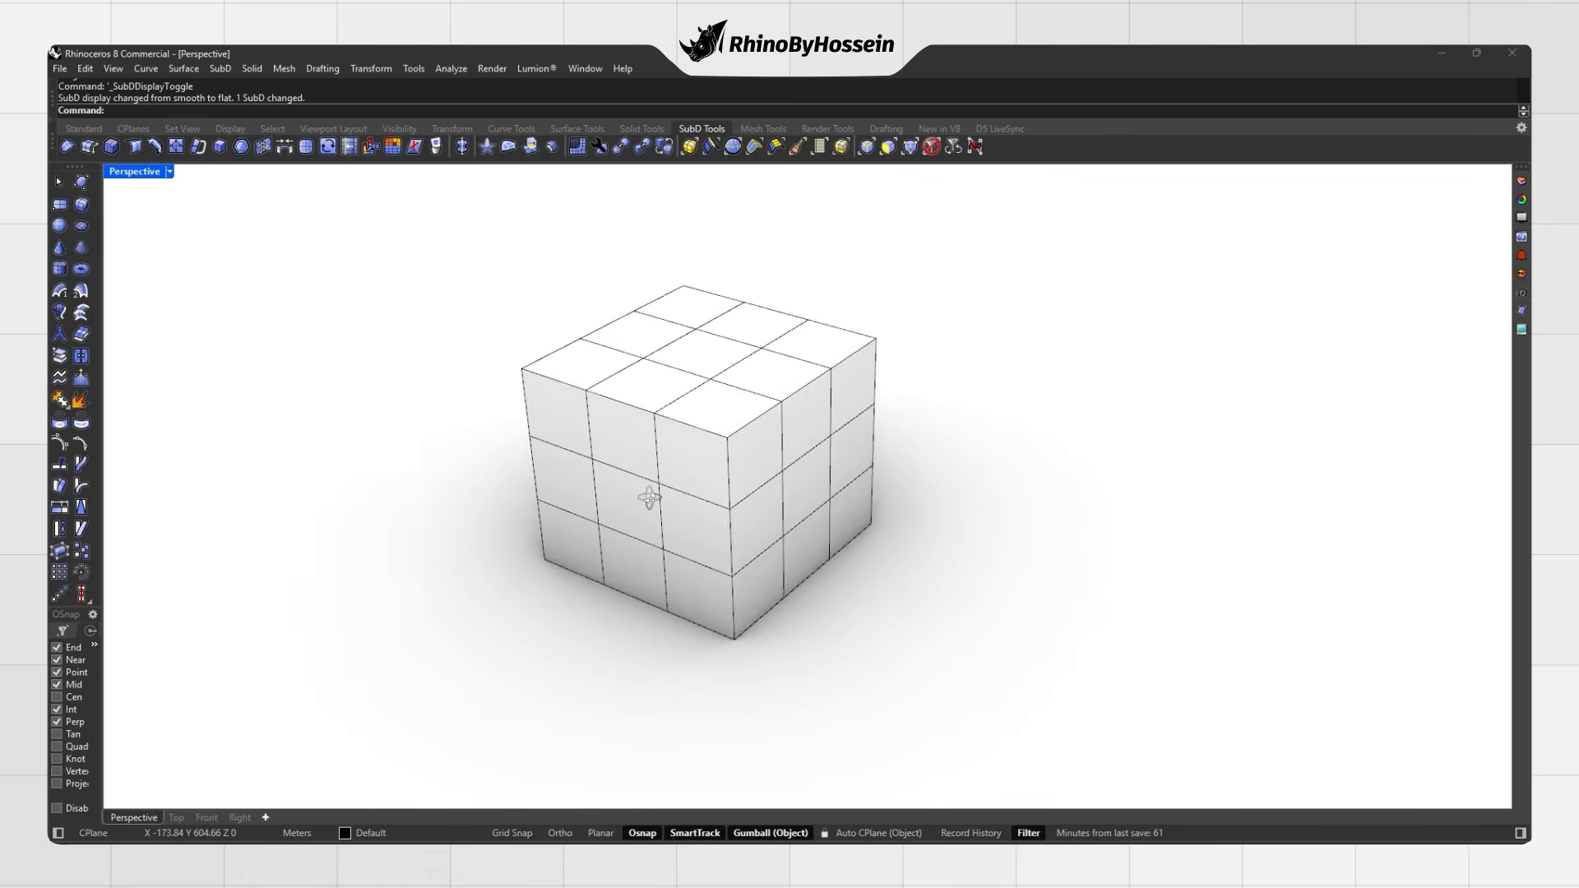
pyautogui.press('Tab')
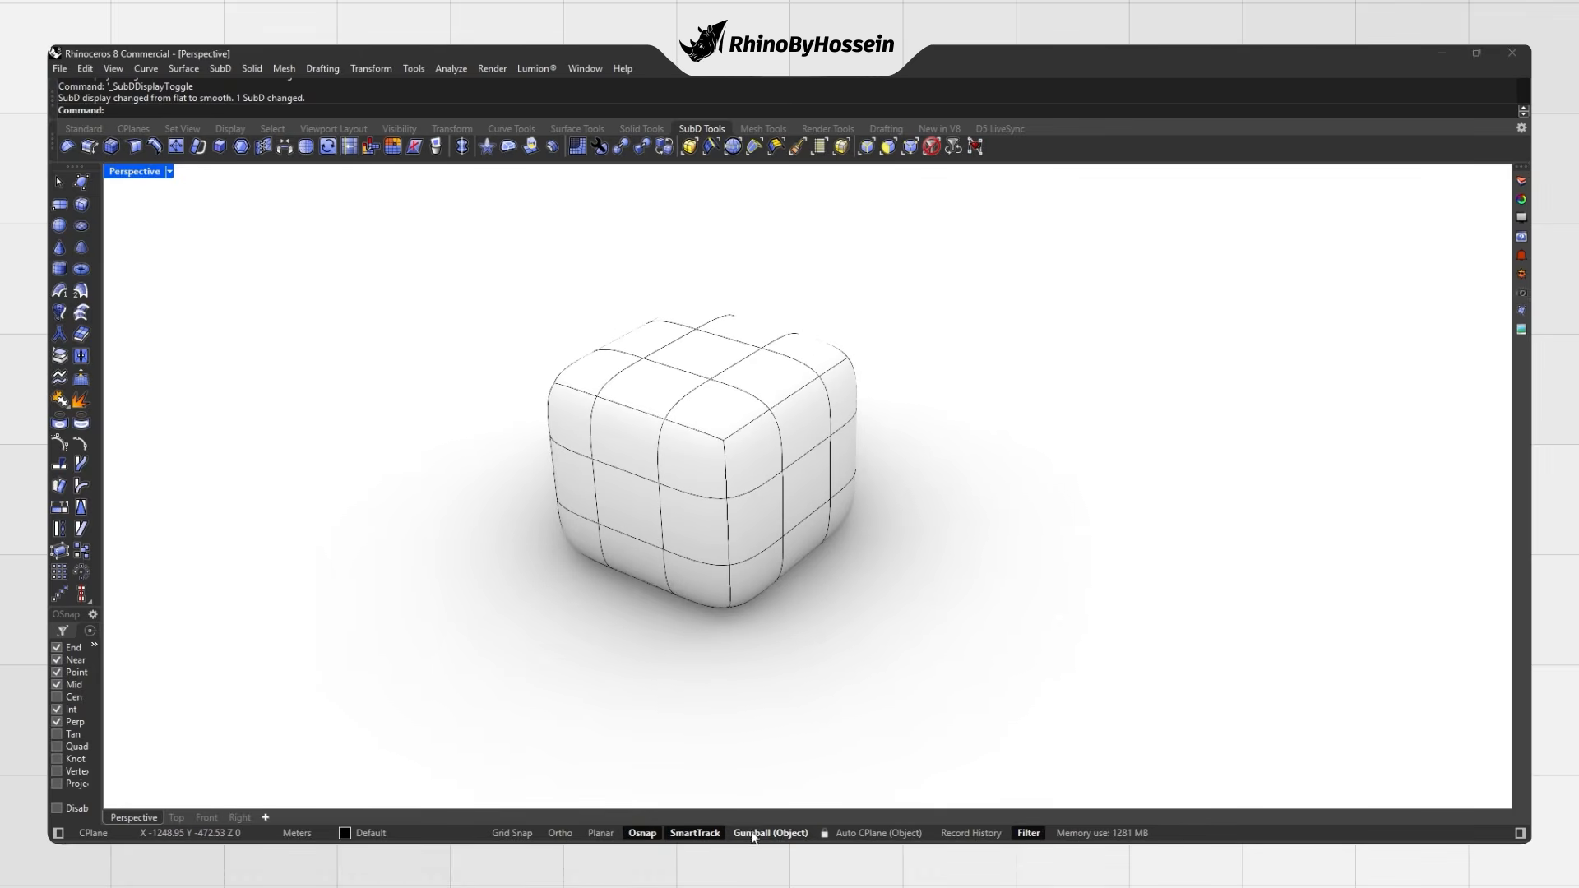
# Step: Select the SubD box and drag it up with the gumball's Z arrow
pyautogui.click(759, 539)
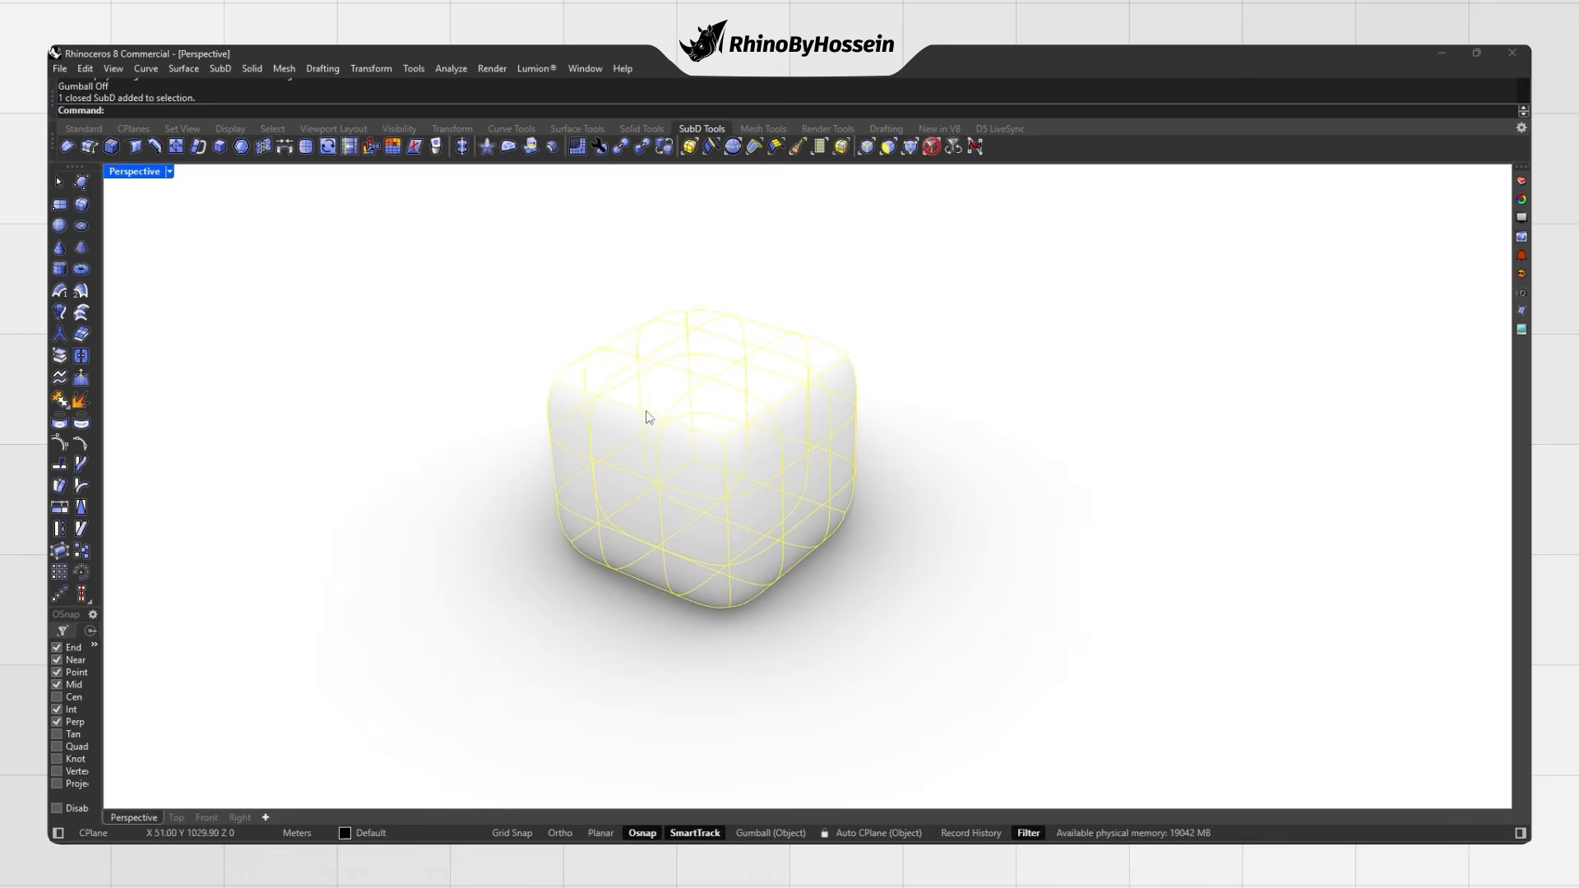
pyautogui.click(515, 589)
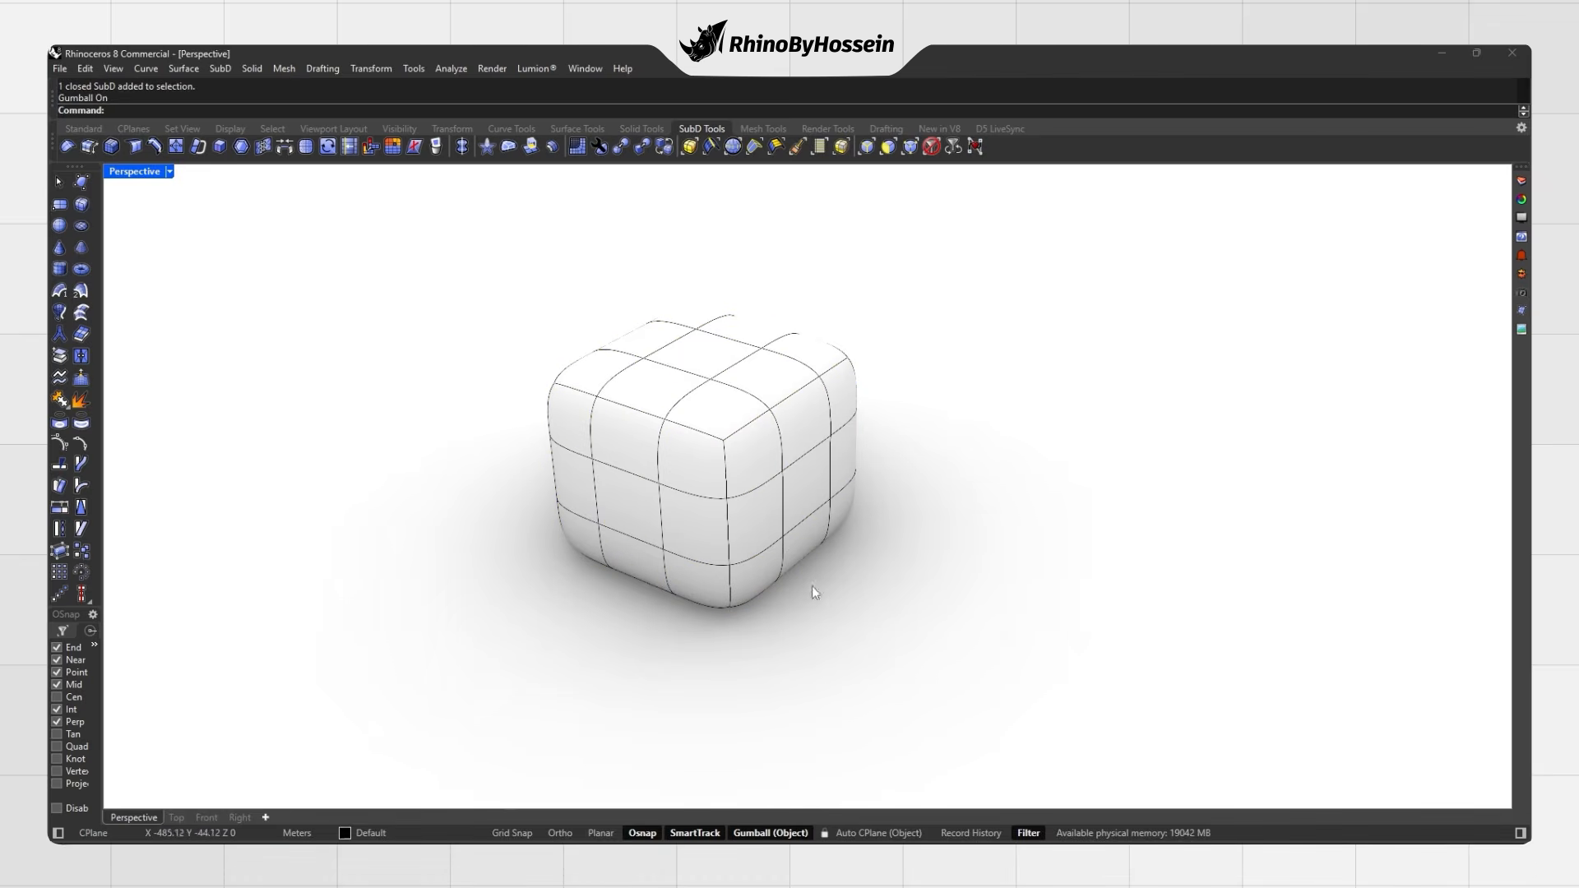
pyautogui.click(711, 499)
pyautogui.moveTo(712, 423)
pyautogui.mouseDown()
pyautogui.moveTo(712, 325)
pyautogui.moveTo(697, 442)
pyautogui.mouseUp()
# Step: Undo the box moves so it returns to its original spot
pyautogui.hotkey('ctrl', 'z')
pyautogui.moveTo(781, 481); pyautogui.dragTo(732, 484)
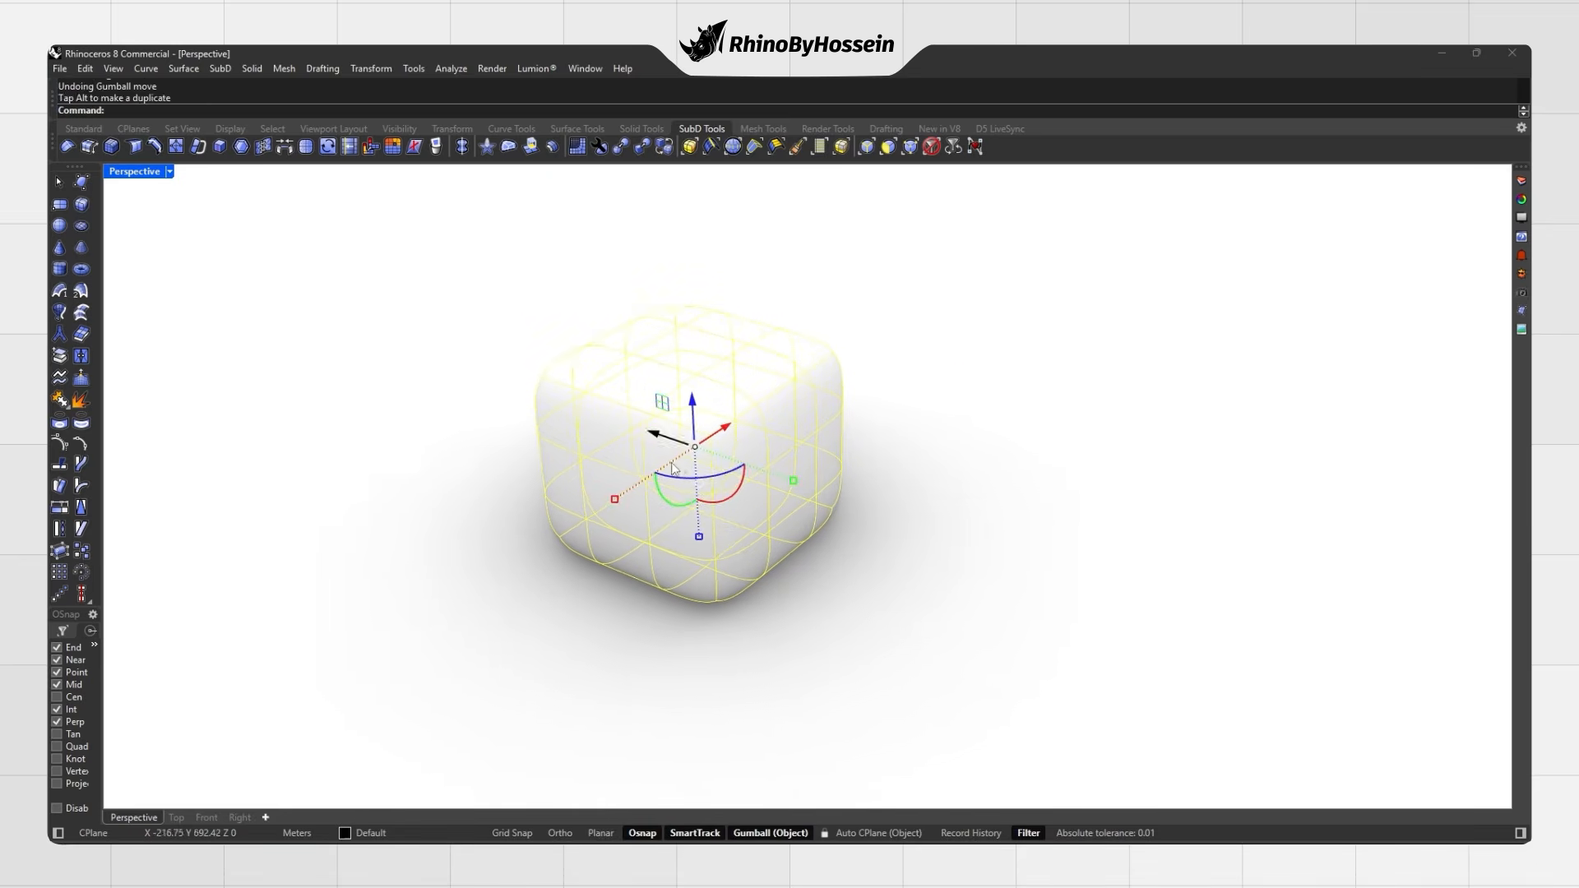
pyautogui.hotkey('ctrl', 'z')
pyautogui.press('Escape')
pyautogui.moveTo(762, 483)
pyautogui.mouseDown(button='right')
pyautogui.moveTo(814, 475)
pyautogui.moveTo(846, 504)
pyautogui.moveTo(879, 498)
pyautogui.moveTo(782, 460)
pyautogui.mouseUp(button='right')
# Step: Try moving, rotating and scaling the box with the gumball, undoing each change
pyautogui.click(715, 420)
pyautogui.moveTo(716, 419)
pyautogui.mouseDown()
pyautogui.moveTo(785, 379)
pyautogui.moveTo(662, 425)
pyautogui.moveTo(682, 414)
pyautogui.moveTo(734, 478)
pyautogui.moveTo(722, 406)
pyautogui.mouseUp()
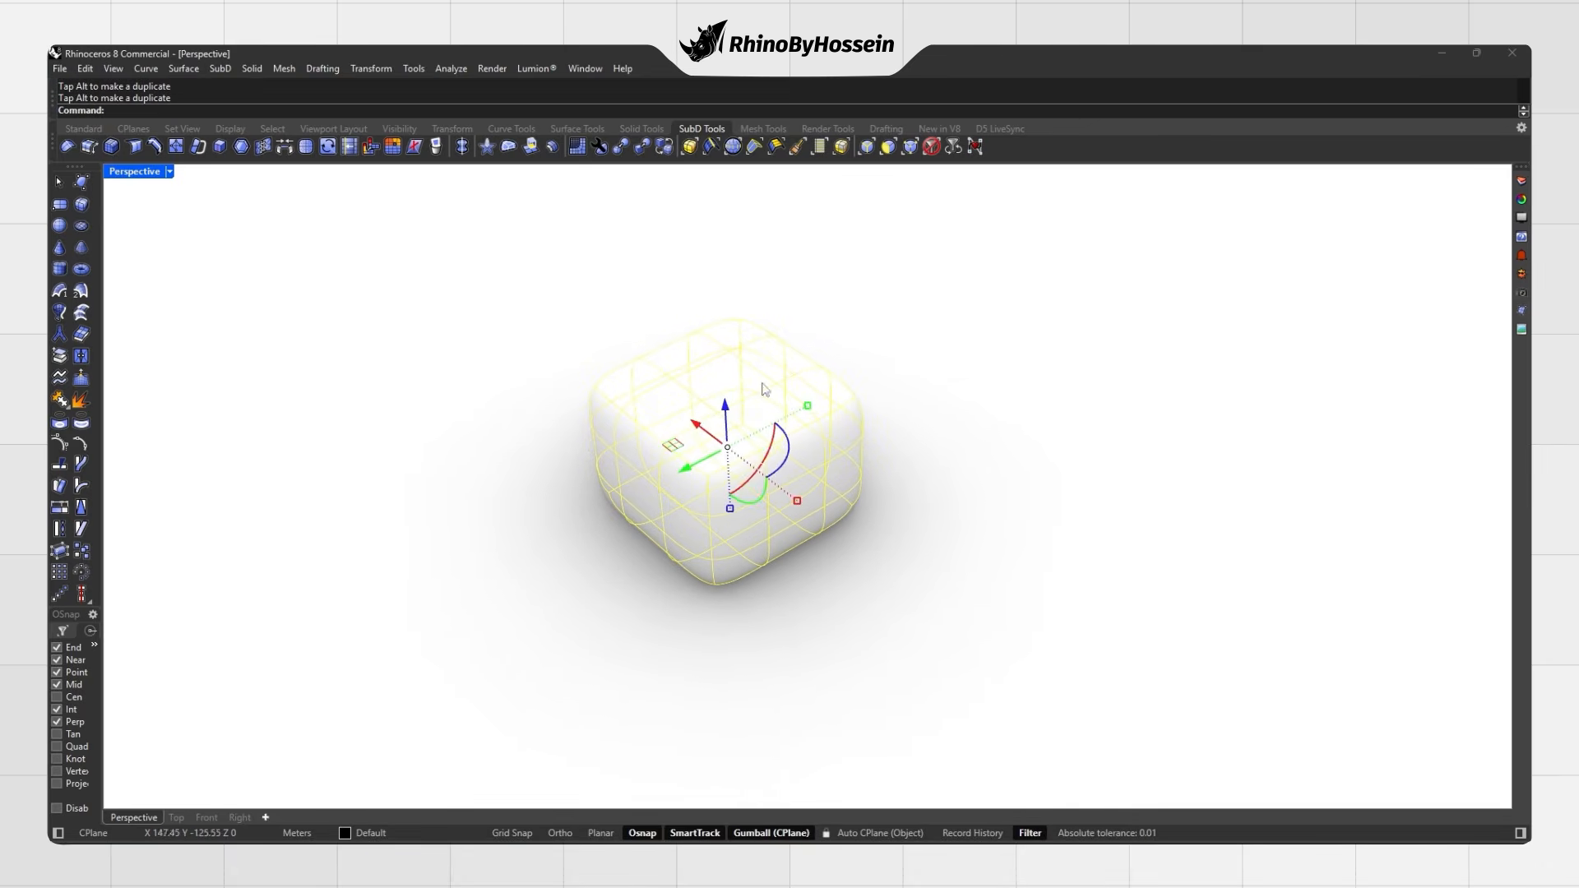
pyautogui.moveTo(792, 453); pyautogui.dragTo(728, 469, button='right')
pyautogui.moveTo(764, 491); pyautogui.dragTo(761, 503)
pyautogui.hotkey('ctrl', 'z')
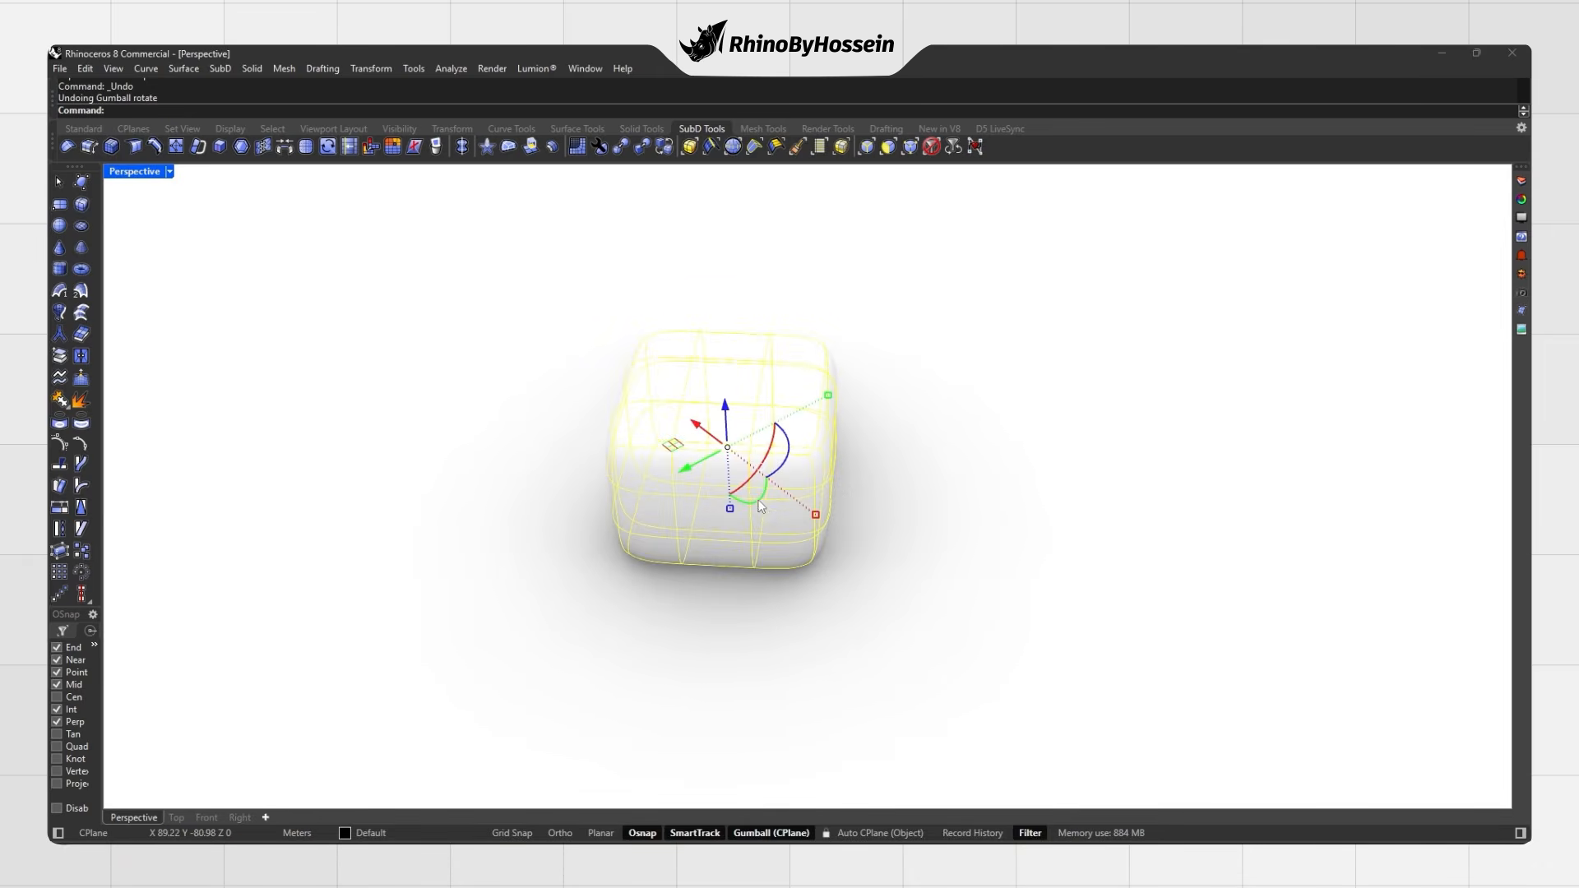
pyautogui.moveTo(834, 414); pyautogui.dragTo(869, 392)
pyautogui.hotkey('ctrl', 'z')
pyautogui.moveTo(850, 545); pyautogui.dragTo(905, 560)
pyautogui.hotkey('ctrl', 'z')
# Step: In flat display, pull one box face outward, then return to smooth display
pyautogui.press('Tab')
pyautogui.keyDown('ctrl'); pyautogui.keyDown('shift'); pyautogui.click(816, 408); pyautogui.keyUp('shift'); pyautogui.keyUp('ctrl')
pyautogui.moveTo(860, 468); pyautogui.dragTo(960, 495)
pyautogui.press('Escape')
pyautogui.moveTo(911, 453); pyautogui.dragTo(711, 487, button='right')
pyautogui.scroll(-3, 926, 477)
pyautogui.press('Tab')
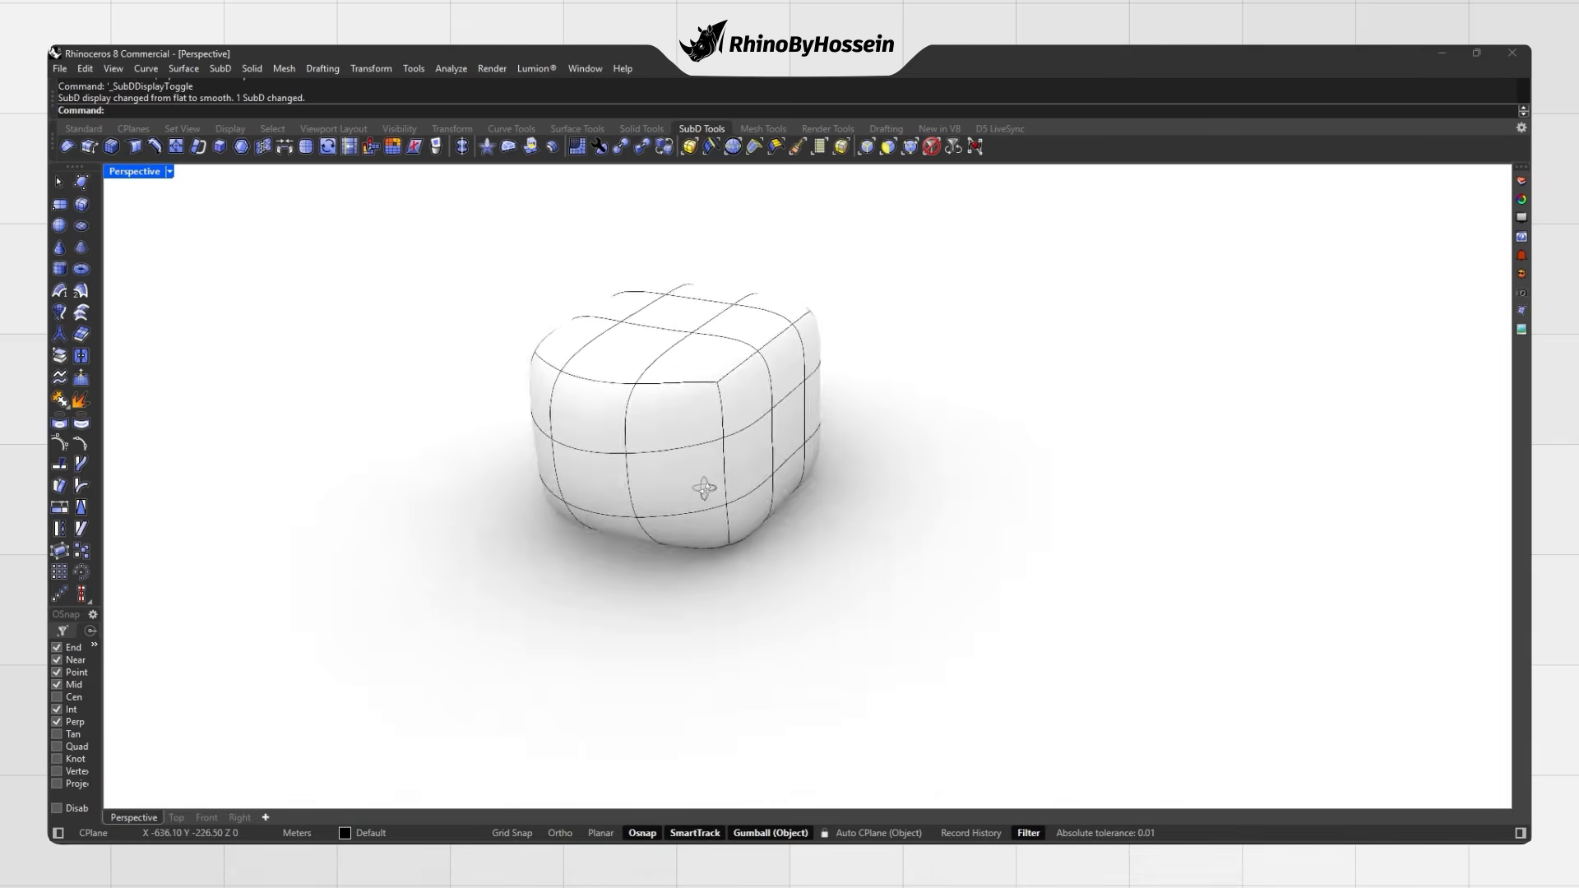
pyautogui.press('Tab')
pyautogui.keyDown('ctrl'); pyautogui.keyDown('shift'); pyautogui.click(715, 387); pyautogui.keyUp('shift'); pyautogui.keyUp('ctrl')
pyautogui.keyDown('ctrl'); pyautogui.keyDown('shift'); pyautogui.click(803, 350); pyautogui.keyUp('shift'); pyautogui.keyUp('ctrl')
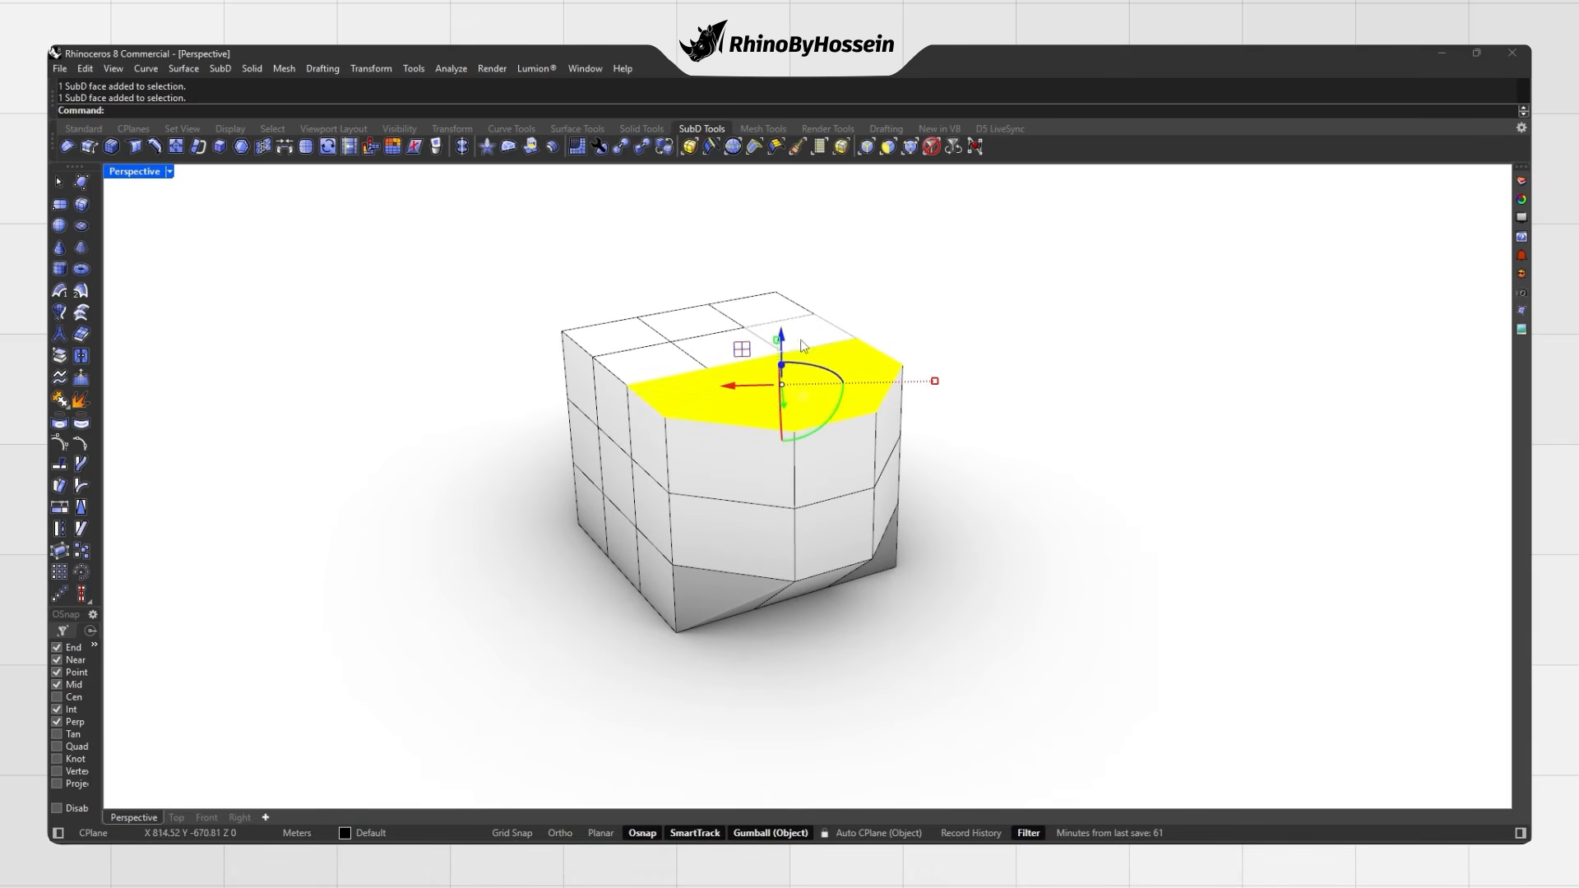
pyautogui.keyDown('ctrl'); pyautogui.keyDown('shift'); pyautogui.click(719, 340); pyautogui.keyUp('shift'); pyautogui.keyUp('ctrl')
pyautogui.keyDown('ctrl'); pyautogui.keyDown('shift'); pyautogui.click(654, 360); pyautogui.keyUp('shift'); pyautogui.keyUp('ctrl')
pyautogui.keyDown('ctrl'); pyautogui.keyDown('shift'); pyautogui.click(621, 336); pyautogui.keyUp('shift'); pyautogui.keyUp('ctrl')
pyautogui.keyDown('ctrl'); pyautogui.keyDown('shift'); pyautogui.click(758, 310); pyautogui.keyUp('shift'); pyautogui.keyUp('ctrl')
pyautogui.moveTo(769, 333); pyautogui.dragTo(728, 332)
pyautogui.moveTo(729, 300); pyautogui.dragTo(730, 268)
pyautogui.click(526, 431)
pyautogui.moveTo(526, 432); pyautogui.dragTo(637, 370, button='right')
pyautogui.moveTo(587, 399); pyautogui.dragTo(541, 406)
pyautogui.moveTo(538, 380); pyautogui.dragTo(508, 376)
pyautogui.click(592, 465)
pyautogui.scroll(-5, 592, 465)
pyautogui.moveTo(592, 465); pyautogui.dragTo(709, 465, button='right')
pyautogui.press('Tab')
pyautogui.keyDown('ctrl'); pyautogui.keyDown('shift'); pyautogui.click(731, 451); pyautogui.keyUp('shift'); pyautogui.keyUp('ctrl')
pyautogui.moveTo(710, 468); pyautogui.dragTo(677, 456)
pyautogui.moveTo(678, 455); pyautogui.dragTo(810, 514, button='right')
pyautogui.moveTo(824, 524); pyautogui.dragTo(889, 526)
pyautogui.moveTo(911, 503); pyautogui.dragTo(542, 345)
pyautogui.hotkey('ctrl', 'z')
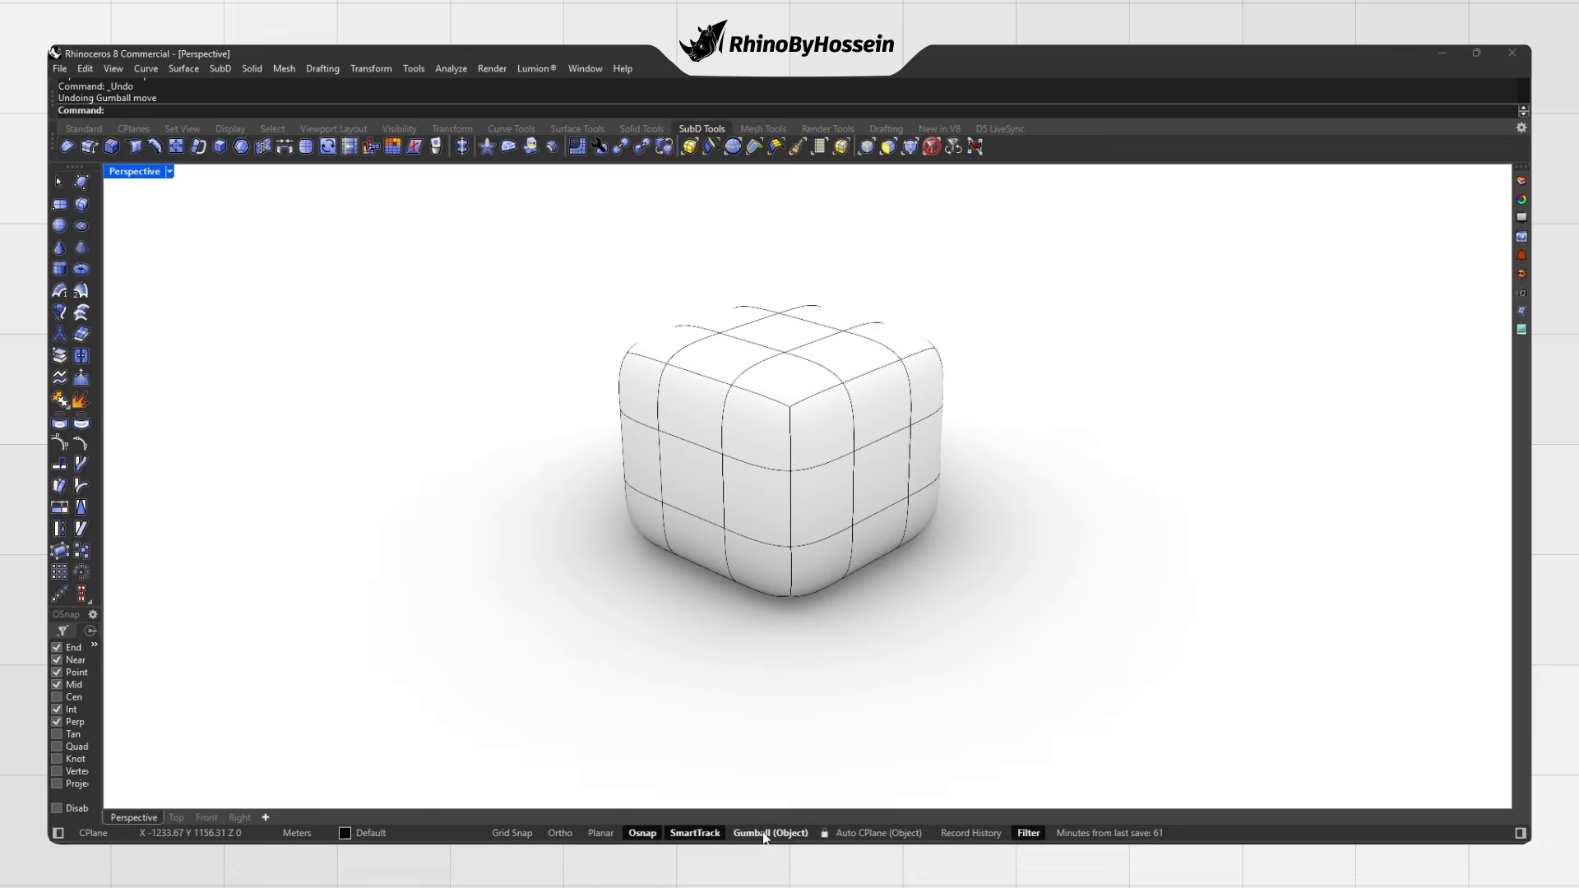
# Step: Turn the gumball off and back on from the status-bar Gumball pane
pyautogui.rightClick(764, 834)
pyautogui.click(803, 634)
pyautogui.rightClick(771, 833)
pyautogui.click(823, 612)
# Step: Align the gumball to the CPlane and select a face near the cube's top corner
pyautogui.rightClick(766, 833)
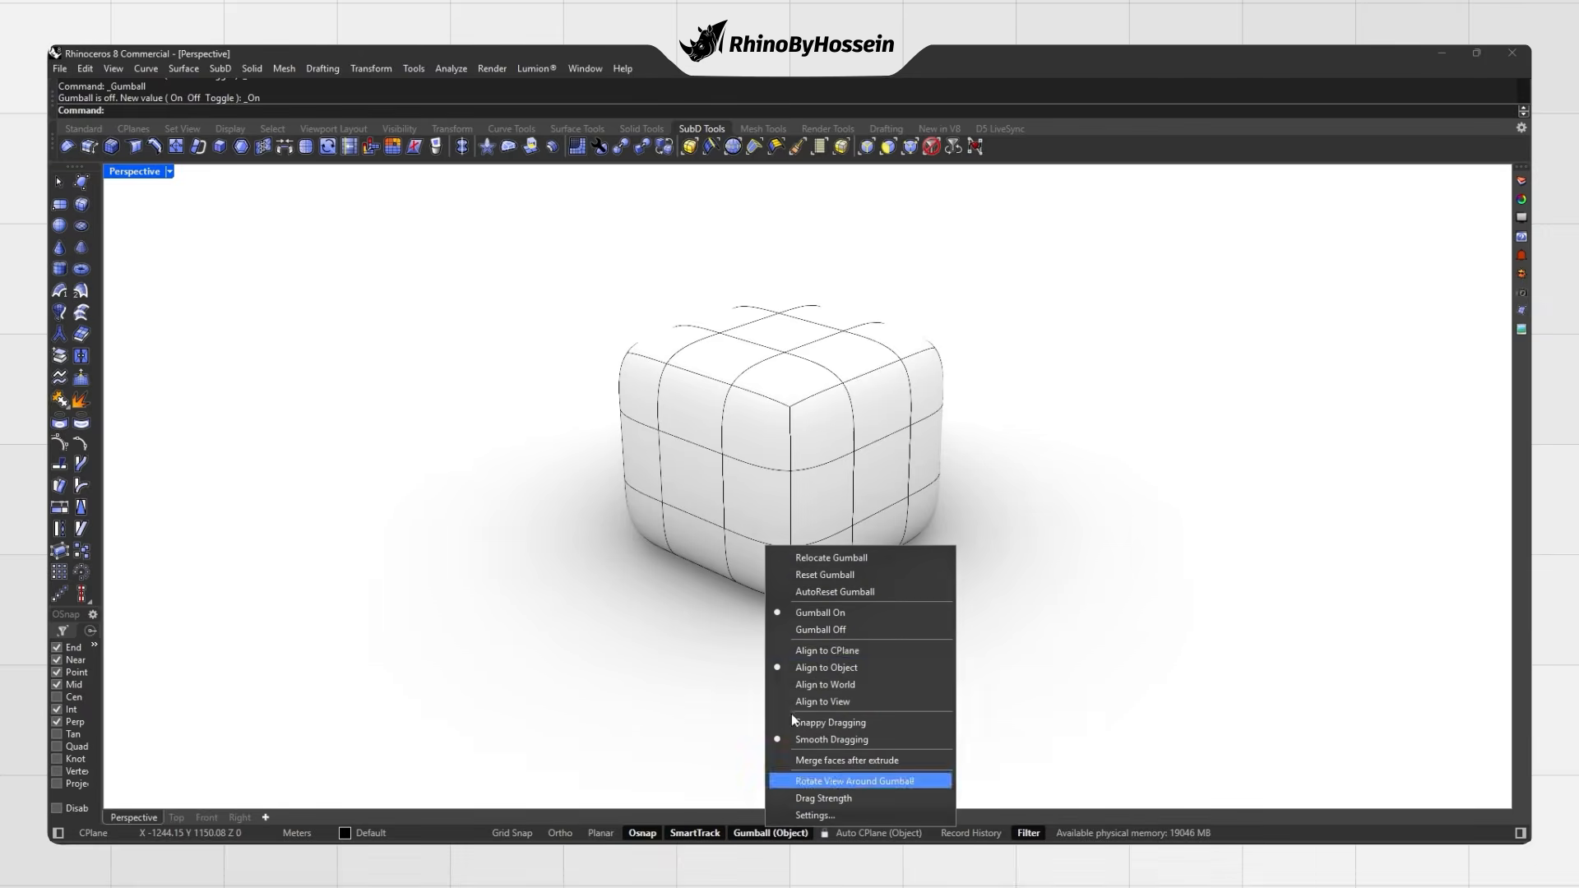
pyautogui.click(824, 651)
pyautogui.moveTo(904, 486); pyautogui.dragTo(860, 449, button='right')
pyautogui.keyDown('ctrl'); pyautogui.keyDown('shift'); pyautogui.click(852, 470); pyautogui.keyUp('shift'); pyautogui.keyUp('ctrl')
pyautogui.scroll(5, 864, 440)
pyautogui.scroll(-2, 860, 440)
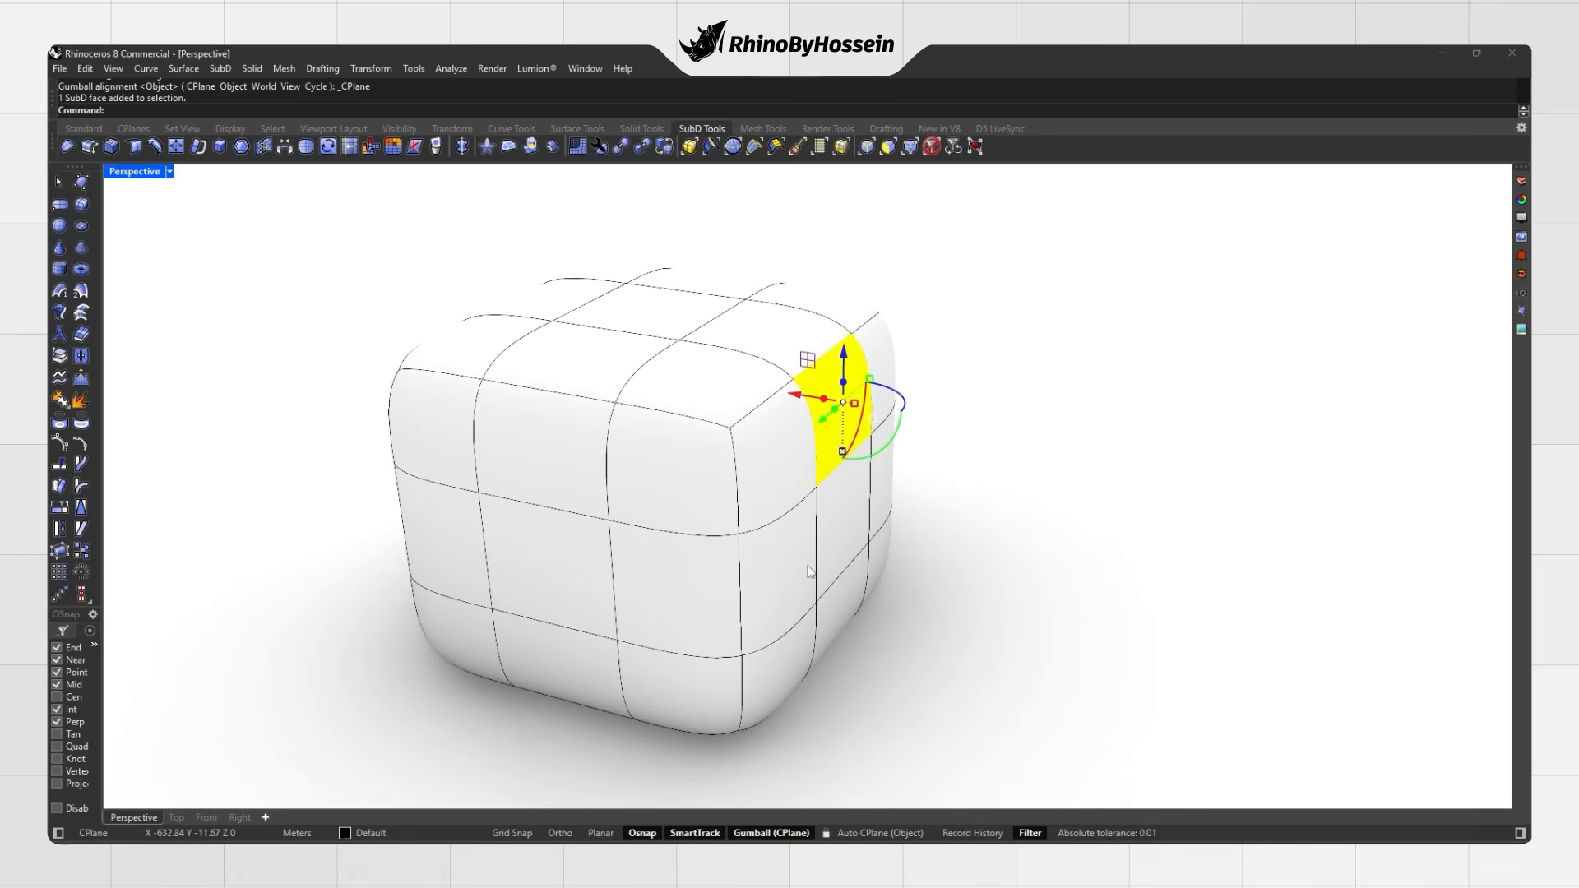
pyautogui.keyDown('shift'); pyautogui.moveTo(807, 571); pyautogui.dragTo(822, 568, button='right'); pyautogui.keyUp('shift')
# Step: Switch the gumball alignment to Object
pyautogui.rightClick(769, 832)
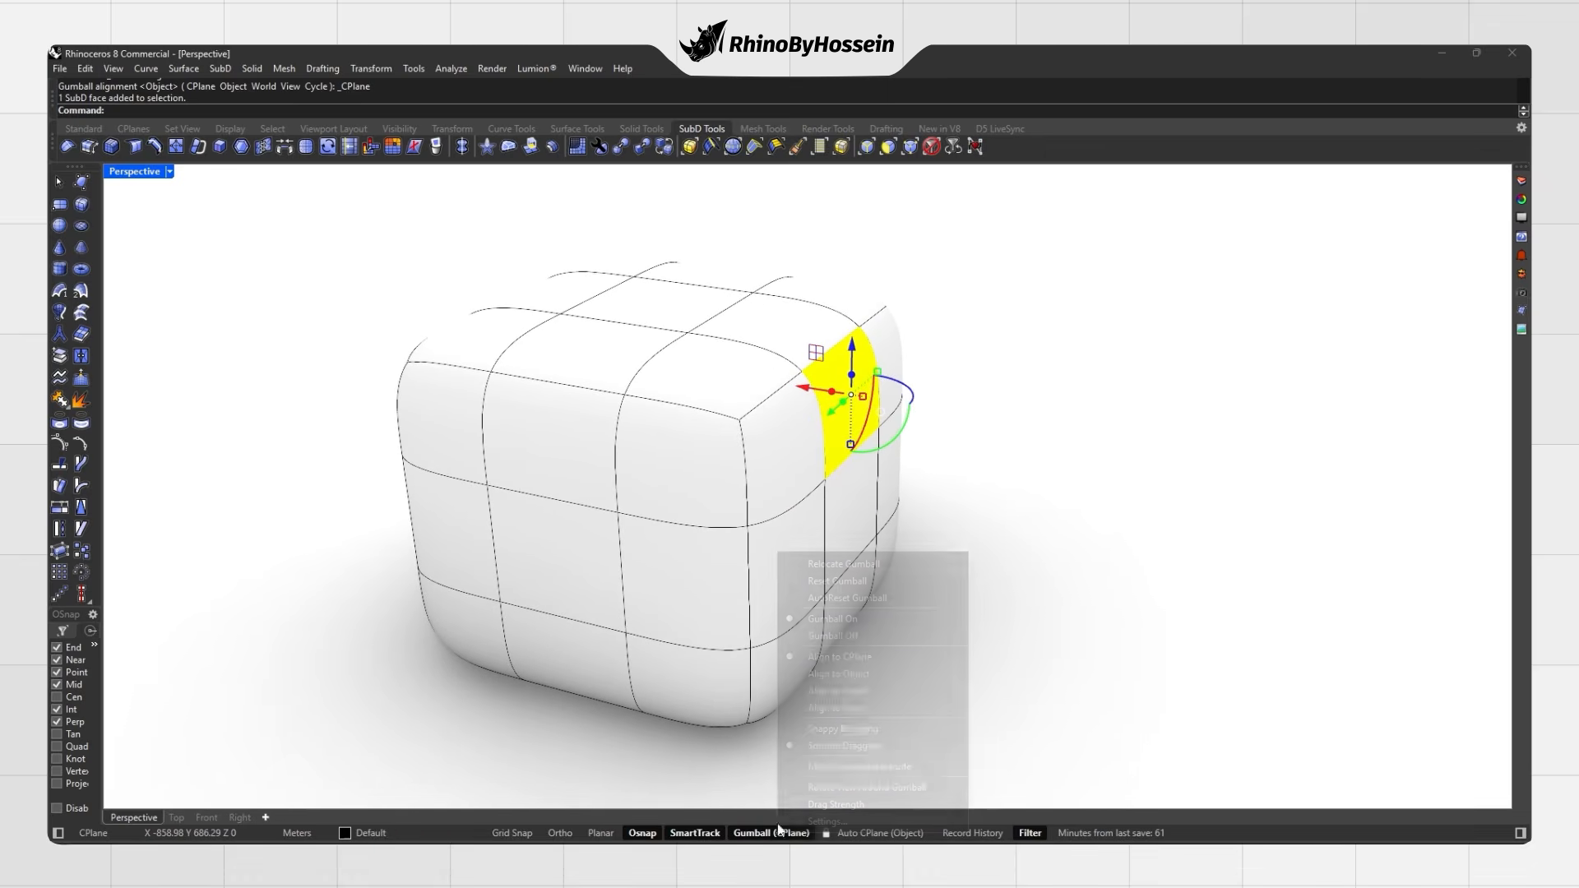
pyautogui.click(836, 674)
pyautogui.moveTo(837, 473); pyautogui.dragTo(942, 510, button='right')
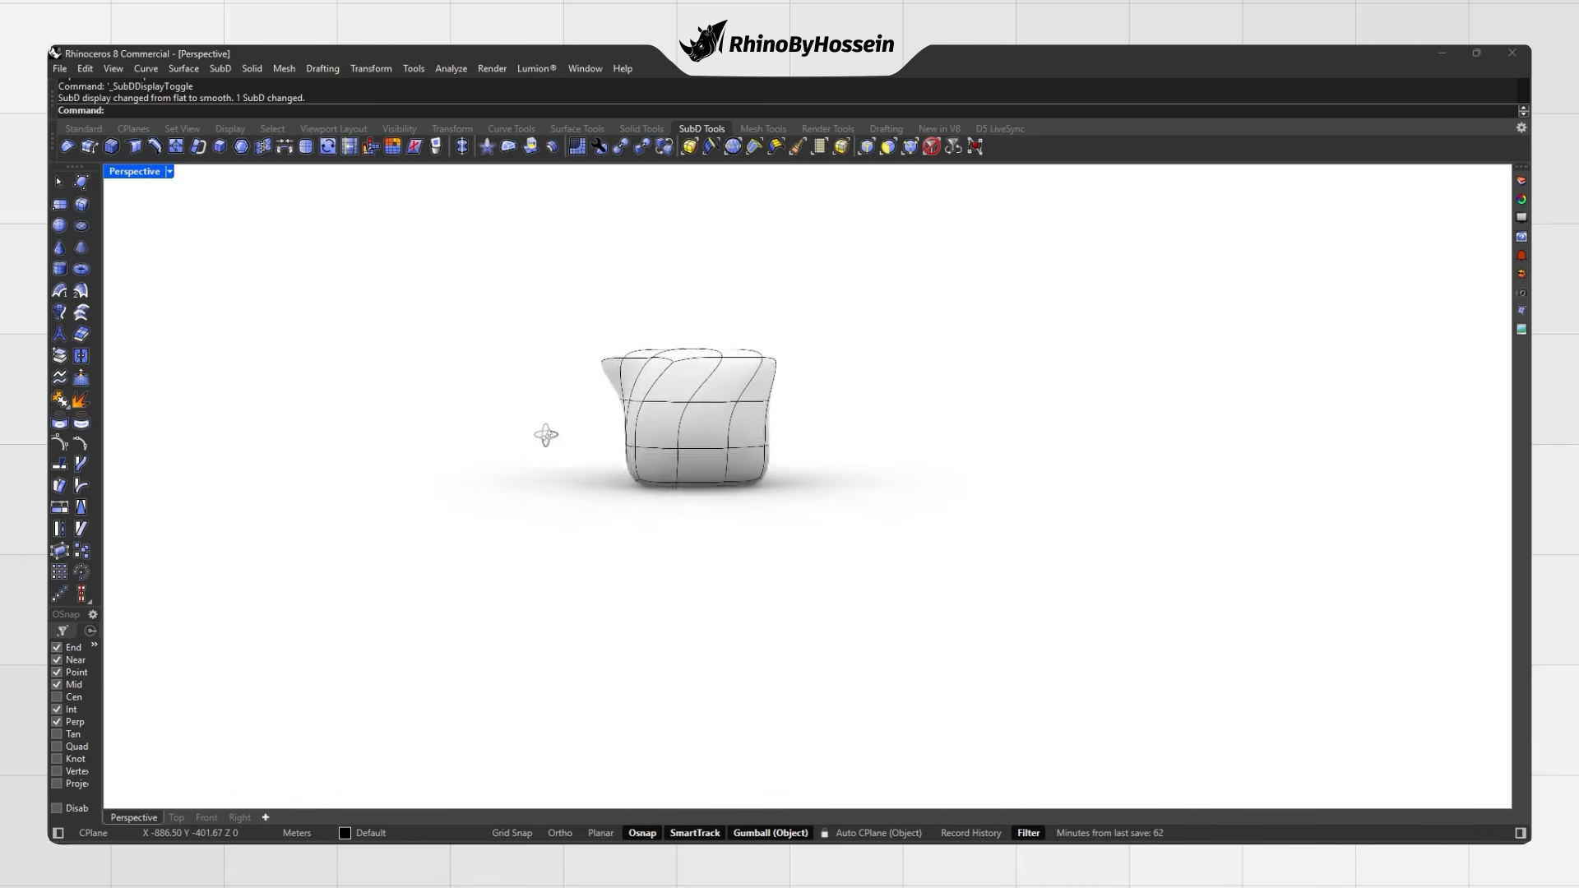
# Step: Drag a SubD vertex left, then right, and pull the spike inward to reshape the form
pyautogui.moveTo(546, 433); pyautogui.dragTo(732, 469, button='right')
pyautogui.moveTo(751, 471); pyautogui.dragTo(698, 474)
pyautogui.moveTo(687, 467); pyautogui.dragTo(810, 495, button='right')
pyautogui.moveTo(828, 524); pyautogui.dragTo(908, 503)
pyautogui.moveTo(910, 493); pyautogui.dragTo(644, 511, button='right')
pyautogui.moveTo(518, 370); pyautogui.dragTo(611, 405)
pyautogui.keyDown('shift'); pyautogui.moveTo(709, 435); pyautogui.dragTo(718, 471, button='right'); pyautogui.keyUp('shift')
pyautogui.scroll(3, 717, 472)
pyautogui.click(998, 459)
# Step: Bulge two side faces outward and raise them further with the Gumball
pyautogui.moveTo(998, 460); pyautogui.dragTo(737, 444, button='right')
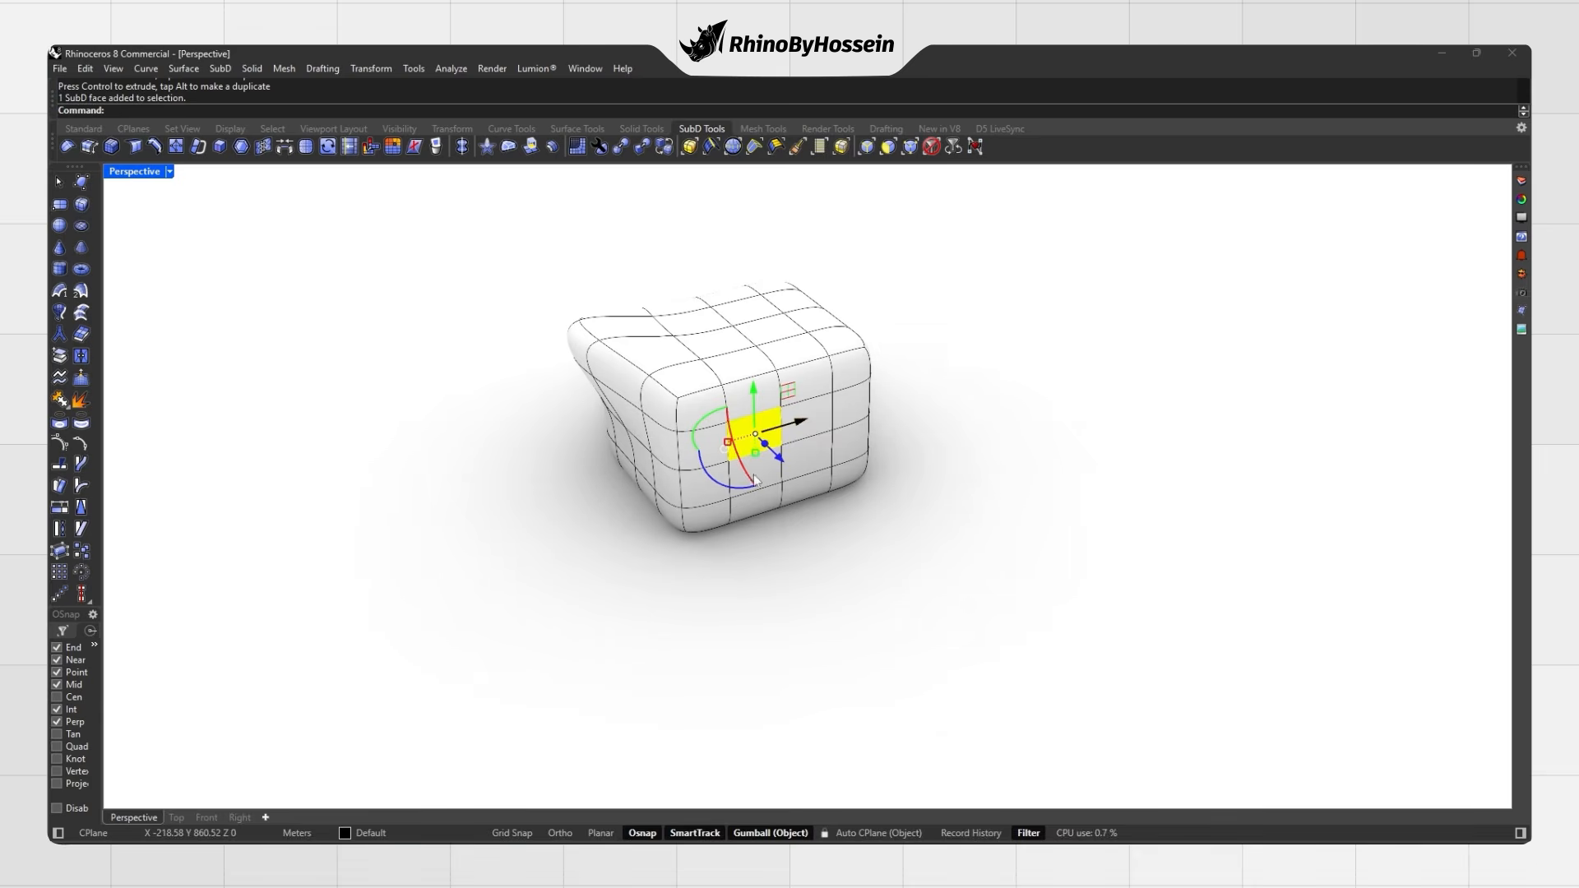
pyautogui.keyDown('ctrl'); pyautogui.keyDown('shift'); pyautogui.click(765, 484); pyautogui.keyUp('shift'); pyautogui.keyUp('ctrl')
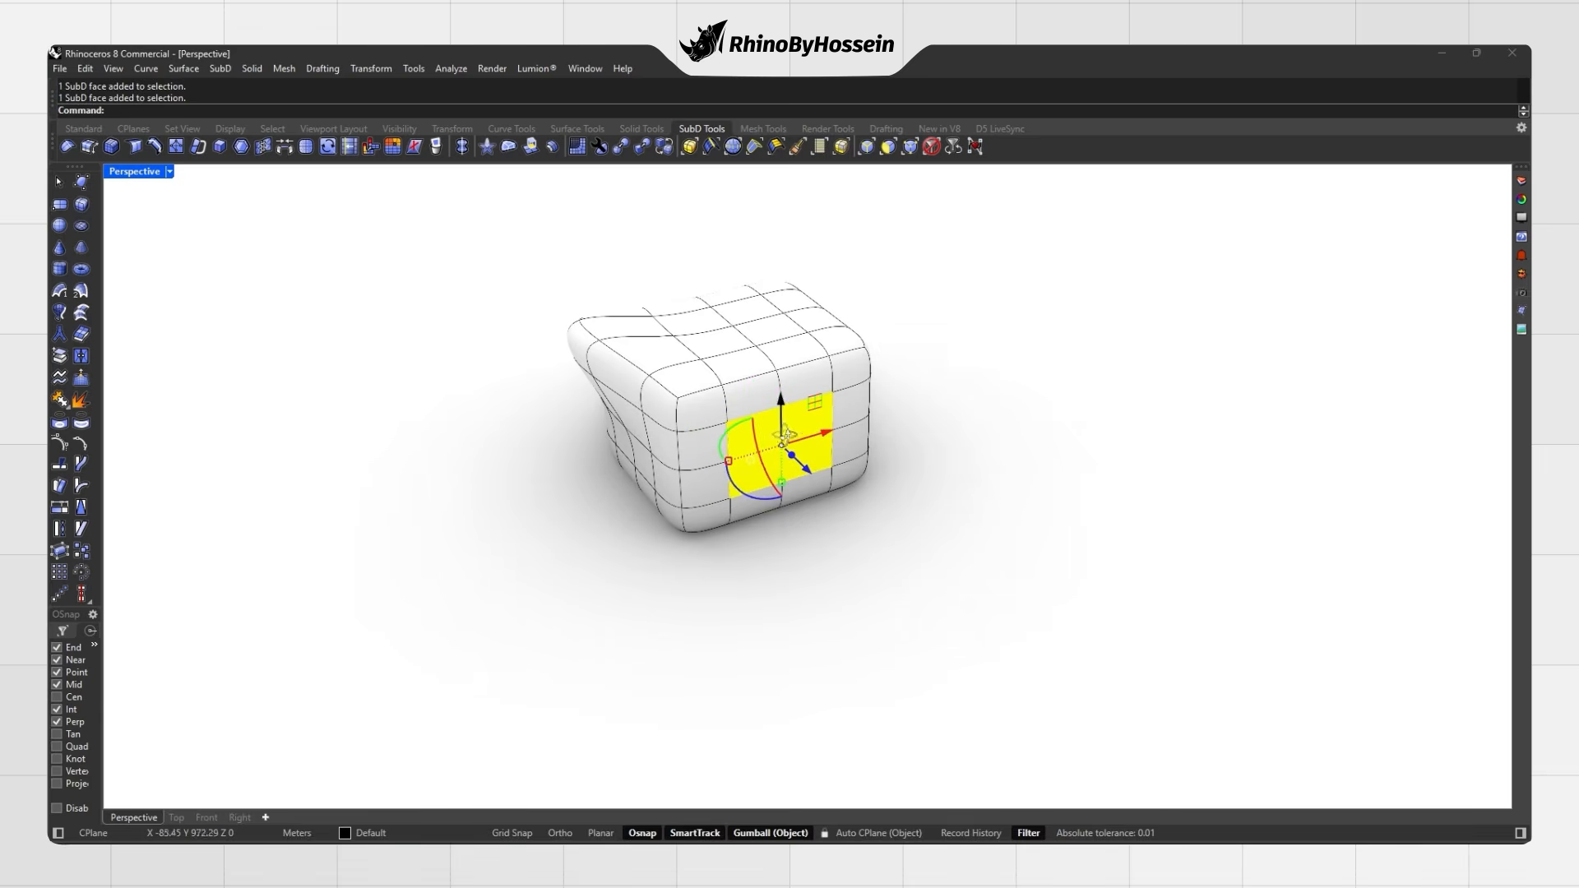
pyautogui.moveTo(802, 461); pyautogui.dragTo(919, 488)
pyautogui.moveTo(930, 493); pyautogui.dragTo(921, 462, button='right')
pyautogui.moveTo(883, 391); pyautogui.dragTo(888, 324)
pyautogui.moveTo(855, 463); pyautogui.dragTo(941, 578, button='right')
pyautogui.press('Escape')
# Step: Pull an edge out into a long spike and lift it upward
pyautogui.moveTo(972, 582); pyautogui.dragTo(962, 560)
pyautogui.moveTo(962, 559); pyautogui.dragTo(1042, 441, button='right')
pyautogui.press('Escape')
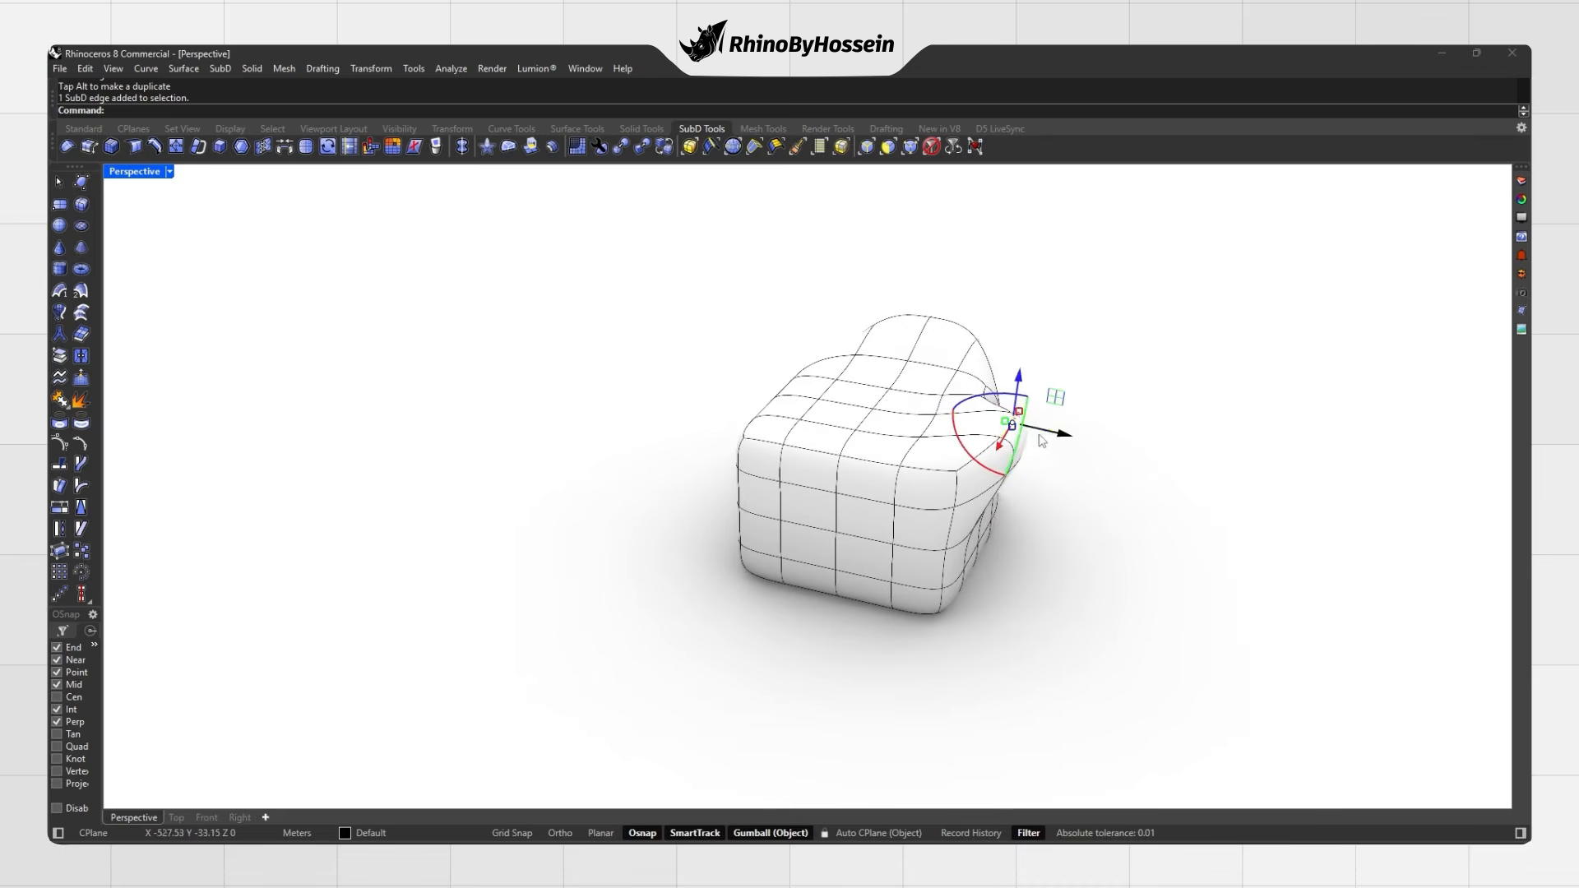
pyautogui.moveTo(1056, 437); pyautogui.dragTo(1120, 381)
pyautogui.moveTo(1120, 381); pyautogui.dragTo(998, 491, button='right')
pyautogui.click(1003, 449)
pyautogui.moveTo(923, 439); pyautogui.dragTo(861, 466, button='right')
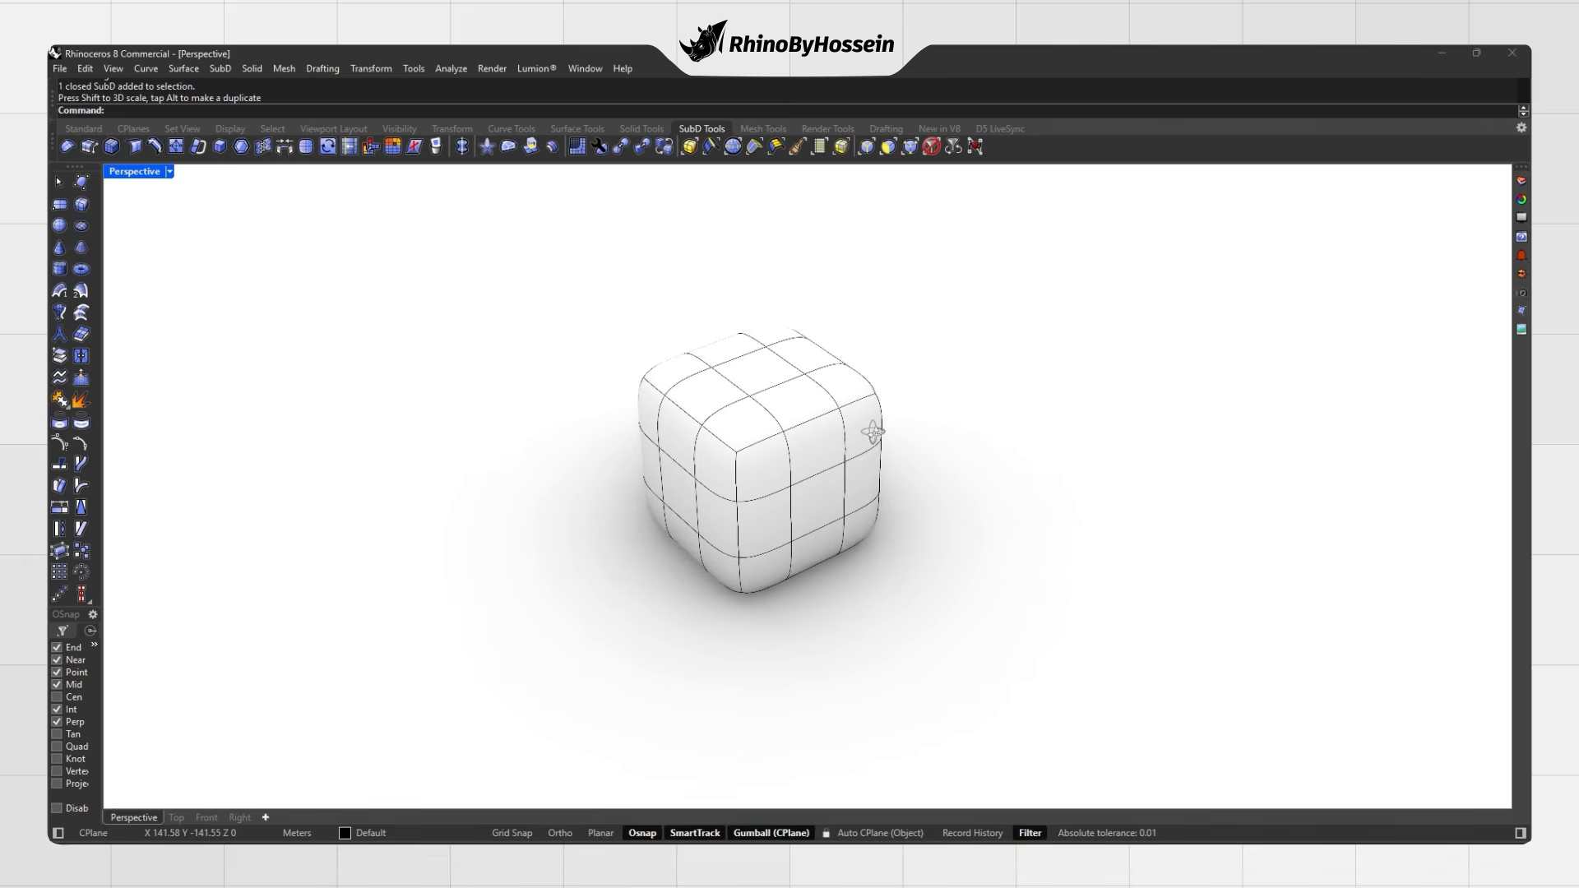
# Step: Select the cube's horizontal edge loops and rotate them to twist the cube
pyautogui.click(767, 500)
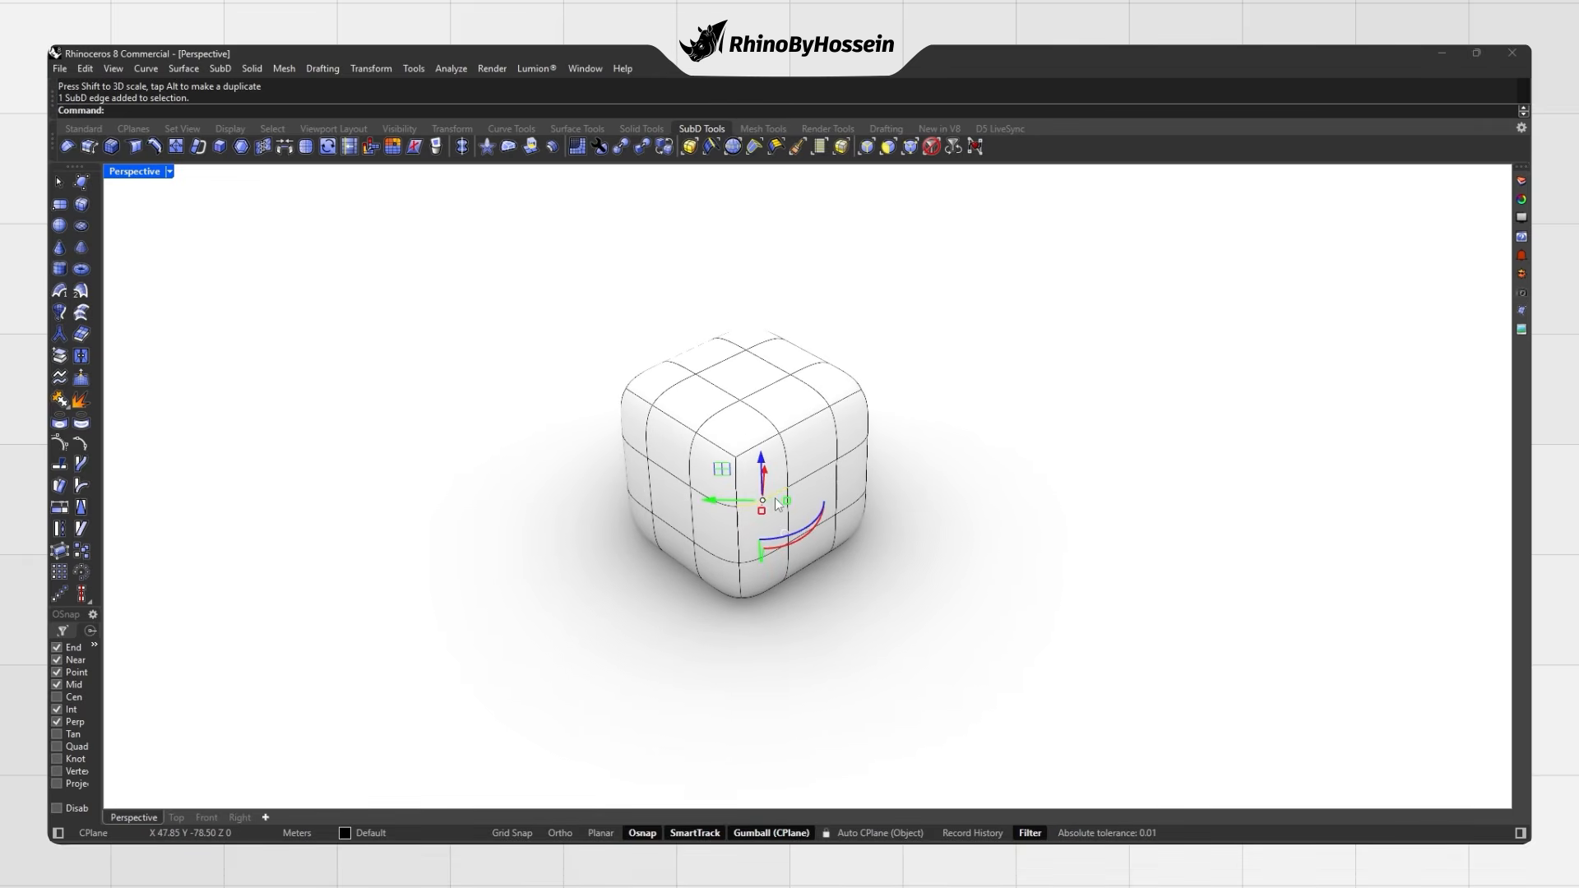
pyautogui.doubleClick(719, 505)
pyautogui.moveTo(735, 502); pyautogui.dragTo(765, 467, button='right')
pyautogui.moveTo(726, 408); pyautogui.dragTo(729, 436)
pyautogui.moveTo(773, 490); pyautogui.dragTo(903, 488)
pyautogui.doubleClick(763, 563)
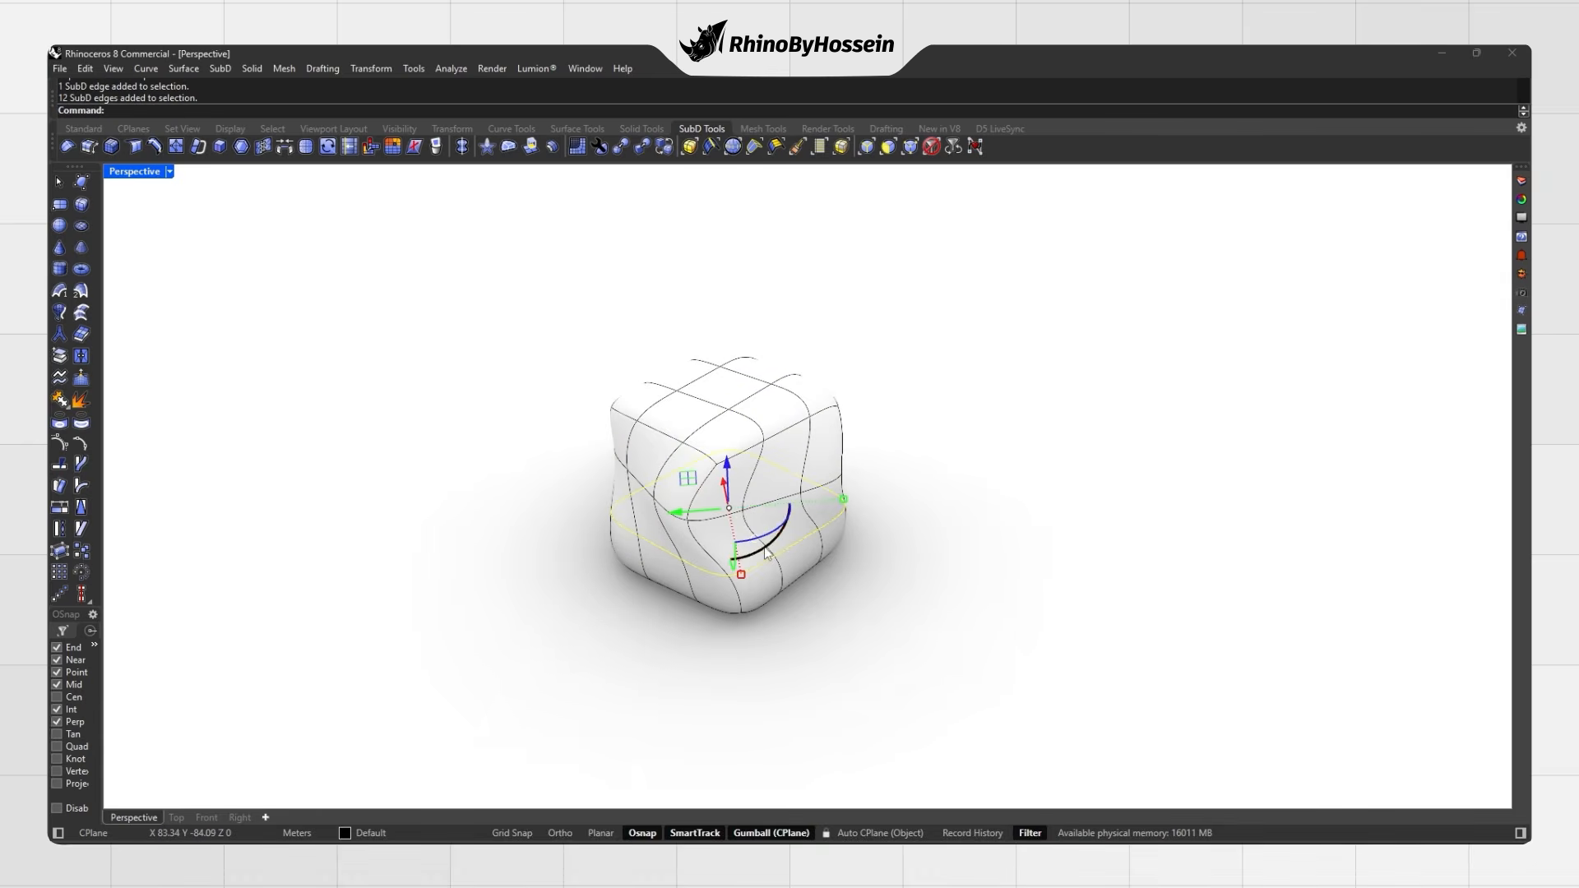
pyautogui.moveTo(784, 535); pyautogui.dragTo(815, 528)
pyautogui.click(910, 496)
# Step: Rotate two vertical edge loops to twist the cube further
pyautogui.doubleClick(765, 437)
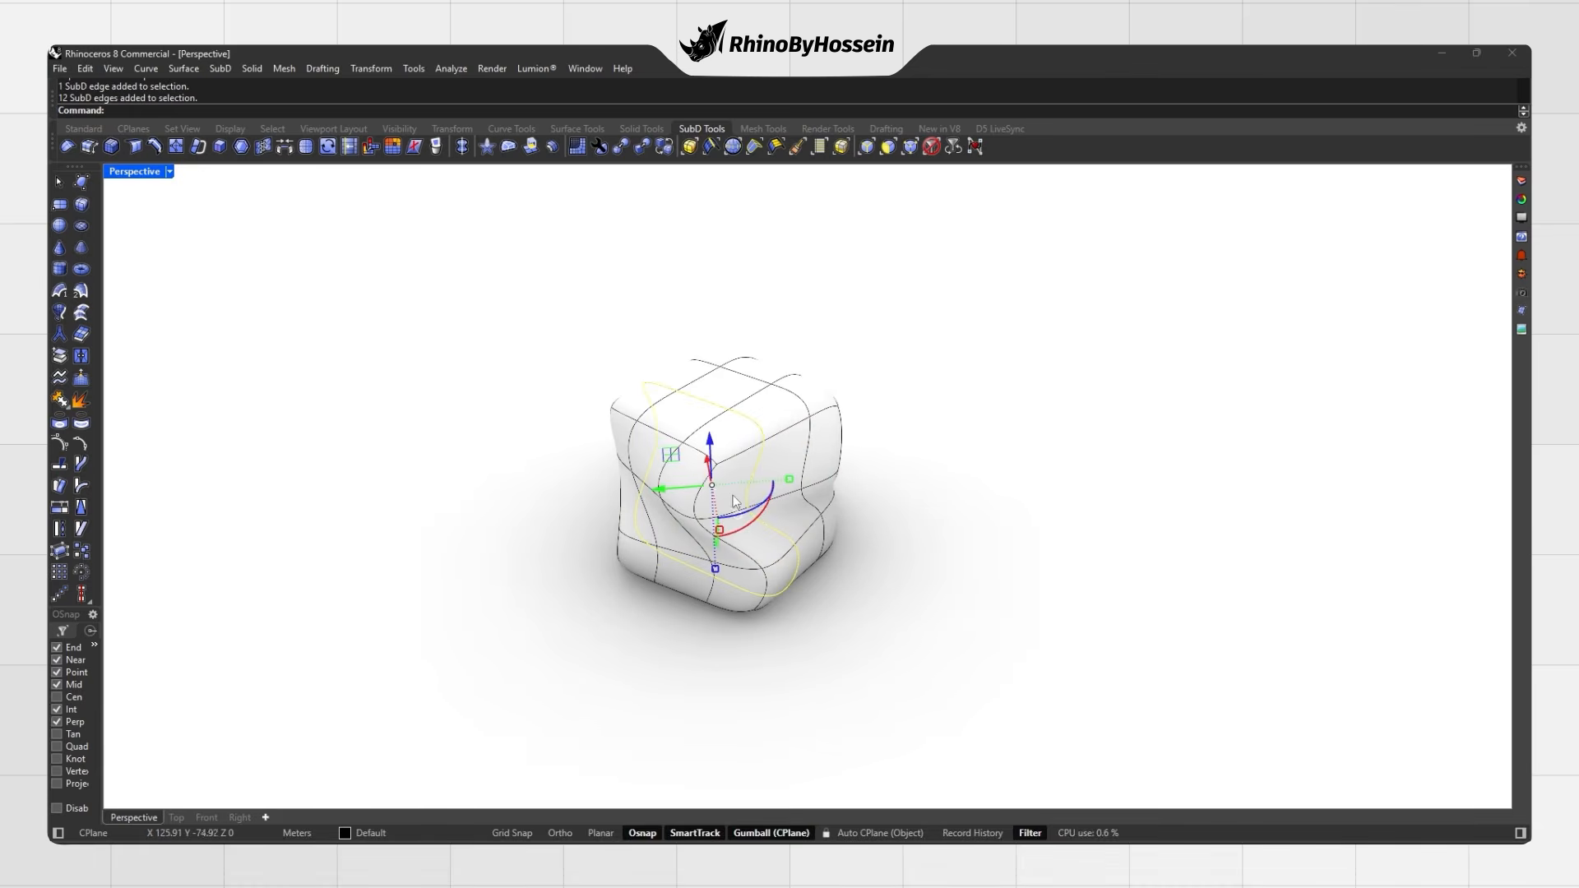
pyautogui.moveTo(755, 527); pyautogui.dragTo(896, 465)
pyautogui.click(896, 465)
pyautogui.doubleClick(802, 447)
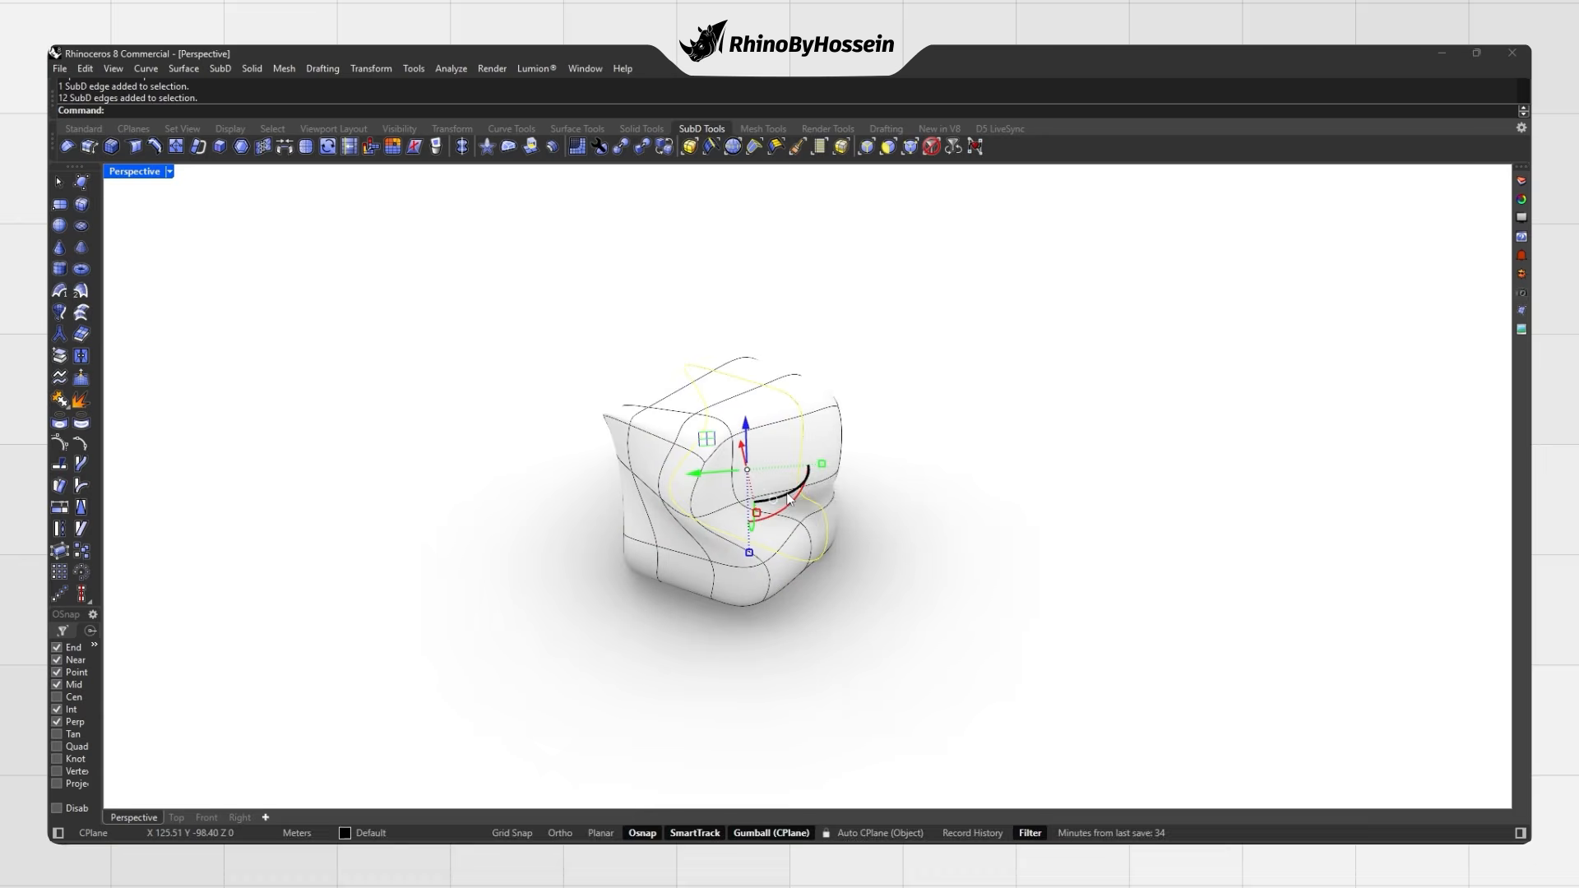
pyautogui.moveTo(789, 505); pyautogui.dragTo(776, 529)
pyautogui.click(872, 501)
pyautogui.moveTo(861, 502); pyautogui.dragTo(829, 537, button='right')
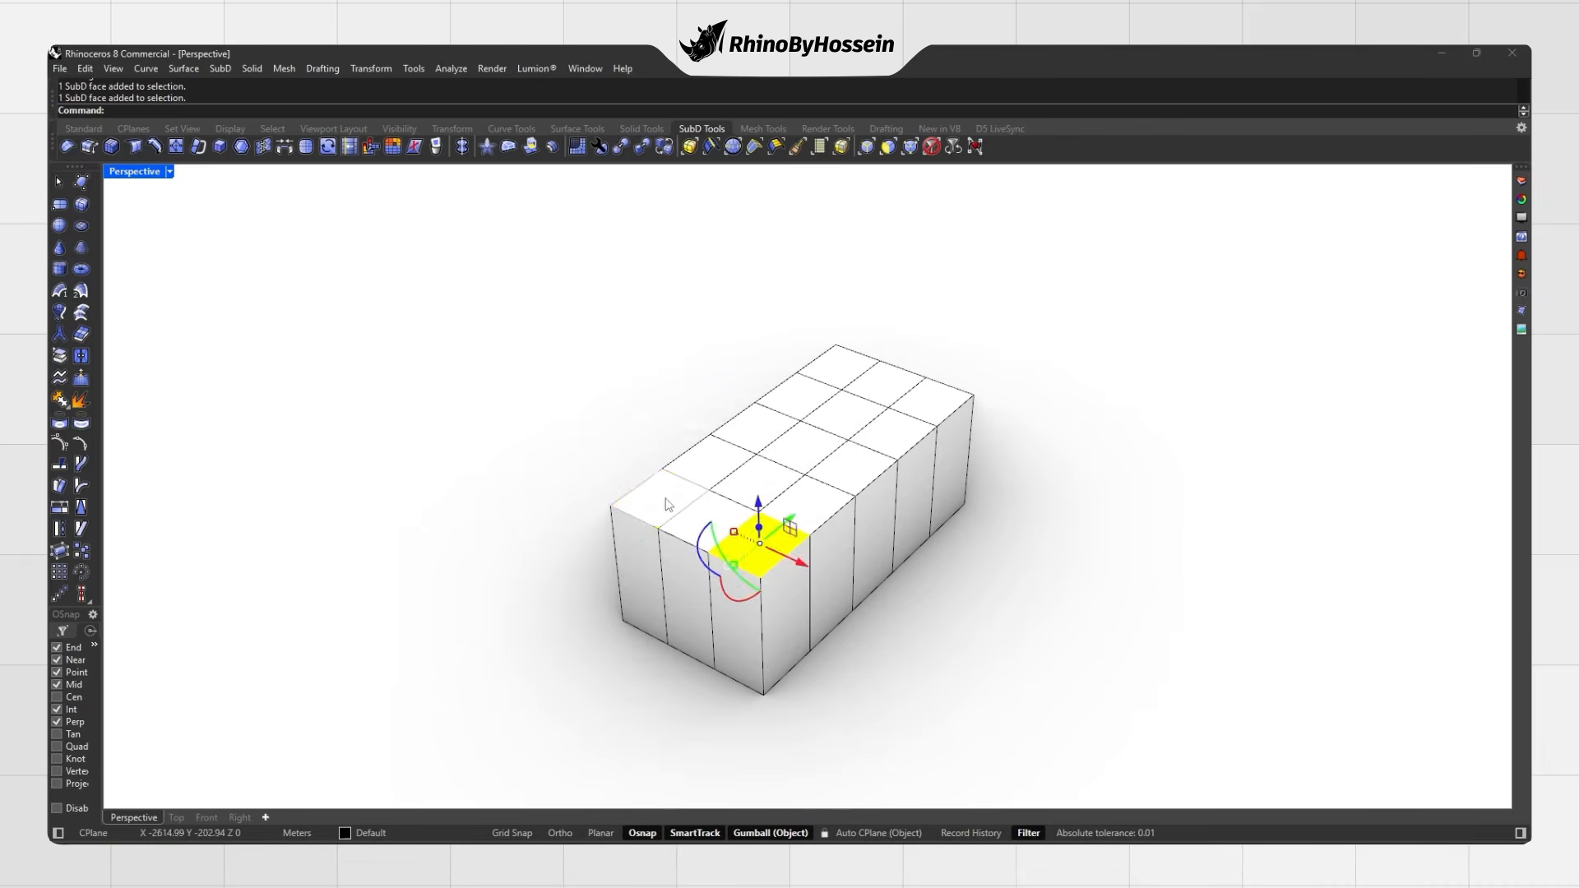
# Step: Extrude six top faces of the box upward, then extrude two faces higher
pyautogui.keyDown('ctrl'); pyautogui.keyDown('shift'); pyautogui.click(659, 497); pyautogui.keyUp('shift'); pyautogui.keyUp('ctrl')
pyautogui.keyDown('ctrl'); pyautogui.keyDown('shift'); pyautogui.click(750, 428); pyautogui.keyUp('shift'); pyautogui.keyUp('ctrl')
pyautogui.keyDown('ctrl'); pyautogui.keyDown('shift'); pyautogui.click(837, 366); pyautogui.keyUp('shift'); pyautogui.keyUp('ctrl')
pyautogui.keyDown('ctrl'); pyautogui.keyDown('shift'); pyautogui.click(931, 401); pyautogui.keyUp('shift'); pyautogui.keyUp('ctrl')
pyautogui.hotkey('ctrl', 'z')
pyautogui.moveTo(794, 426); pyautogui.dragTo(806, 372)
pyautogui.keyDown('ctrl'); pyautogui.keyDown('shift'); pyautogui.click(851, 471); pyautogui.keyUp('shift'); pyautogui.keyUp('ctrl')
pyautogui.moveTo(803, 375); pyautogui.dragTo(689, 325, button='right')
pyautogui.click(689, 326)
pyautogui.keyDown('ctrl'); pyautogui.keyDown('shift'); pyautogui.click(807, 418); pyautogui.keyUp('shift'); pyautogui.keyUp('ctrl')
pyautogui.moveTo(748, 435); pyautogui.dragTo(747, 415)
pyautogui.press('Escape')
# Step: Try moving a top face sideways, then undo the move
pyautogui.keyDown('ctrl'); pyautogui.keyDown('shift'); pyautogui.click(594, 456); pyautogui.keyUp('shift'); pyautogui.keyUp('ctrl')
pyautogui.moveTo(610, 484); pyautogui.dragTo(586, 454)
pyautogui.moveTo(518, 447); pyautogui.dragTo(489, 465)
pyautogui.press('Escape')
pyautogui.moveTo(783, 439); pyautogui.dragTo(705, 482, button='right')
pyautogui.hotkey('ctrl', 'z')
pyautogui.hotkey('ctrl', 'z')
pyautogui.press('Escape')
# Step: Move two rear top faces along one axis and widen them outward
pyautogui.keyDown('ctrl'); pyautogui.keyDown('shift'); pyautogui.click(535, 414); pyautogui.keyUp('shift'); pyautogui.keyUp('ctrl')
pyautogui.keyDown('ctrl'); pyautogui.keyDown('shift'); pyautogui.click(832, 379); pyautogui.keyUp('shift'); pyautogui.keyUp('ctrl')
pyautogui.moveTo(596, 433); pyautogui.dragTo(670, 420, button='right')
pyautogui.moveTo(742, 446); pyautogui.dragTo(621, 465)
pyautogui.moveTo(805, 273); pyautogui.dragTo(843, 242)
pyautogui.press('Escape')
pyautogui.moveTo(799, 455); pyautogui.dragTo(650, 465, button='right')
# Step: Widen two more top faces by scaling them outward
pyautogui.keyDown('ctrl'); pyautogui.keyDown('shift'); pyautogui.click(544, 474); pyautogui.keyUp('shift'); pyautogui.keyUp('ctrl')
pyautogui.keyDown('ctrl'); pyautogui.keyDown('shift'); pyautogui.click(847, 434); pyautogui.keyUp('shift'); pyautogui.keyUp('ctrl')
pyautogui.moveTo(847, 433); pyautogui.dragTo(929, 372, button='right')
pyautogui.moveTo(928, 368); pyautogui.dragTo(982, 355)
pyautogui.click(1049, 398)
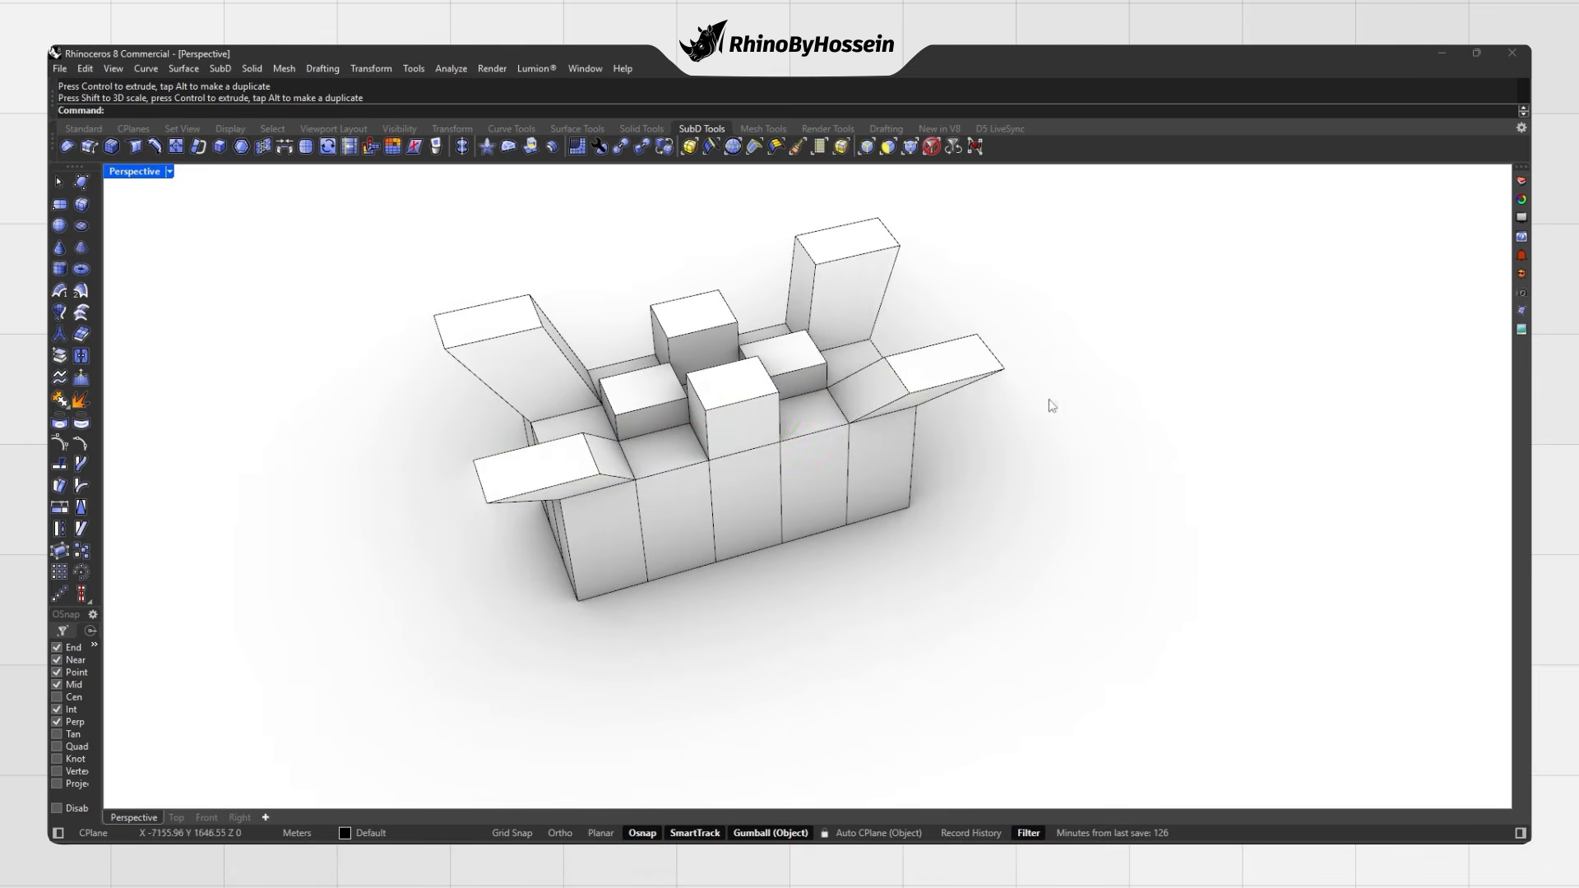
pyautogui.moveTo(1049, 398); pyautogui.dragTo(1069, 460, button='right')
# Step: Extrude the left and right faces out into splayed arms
pyautogui.keyDown('ctrl'); pyautogui.keyDown('shift'); pyautogui.click(688, 437); pyautogui.keyUp('shift'); pyautogui.keyUp('ctrl')
pyautogui.moveTo(688, 437); pyautogui.dragTo(806, 449, button='right')
pyautogui.keyDown('ctrl'); pyautogui.moveTo(812, 451); pyautogui.dragTo(701, 417); pyautogui.keyUp('ctrl')
pyautogui.press('Escape')
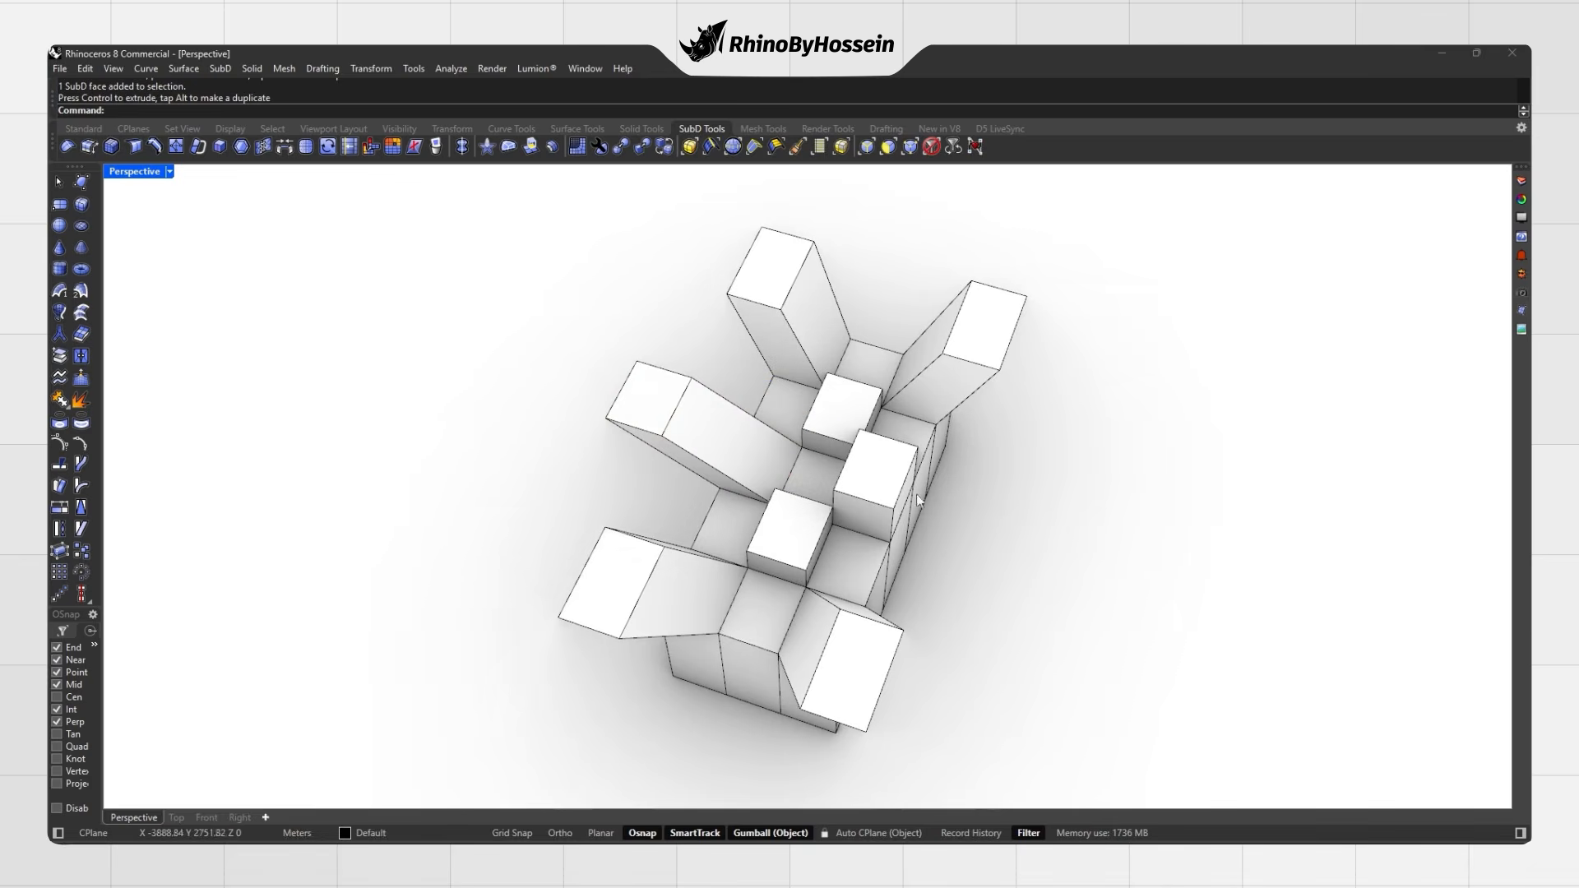
pyautogui.keyDown('ctrl'); pyautogui.keyDown('shift'); pyautogui.click(872, 472); pyautogui.keyUp('shift'); pyautogui.keyUp('ctrl')
pyautogui.keyDown('ctrl'); pyautogui.moveTo(927, 482); pyautogui.dragTo(1062, 507); pyautogui.keyUp('ctrl')
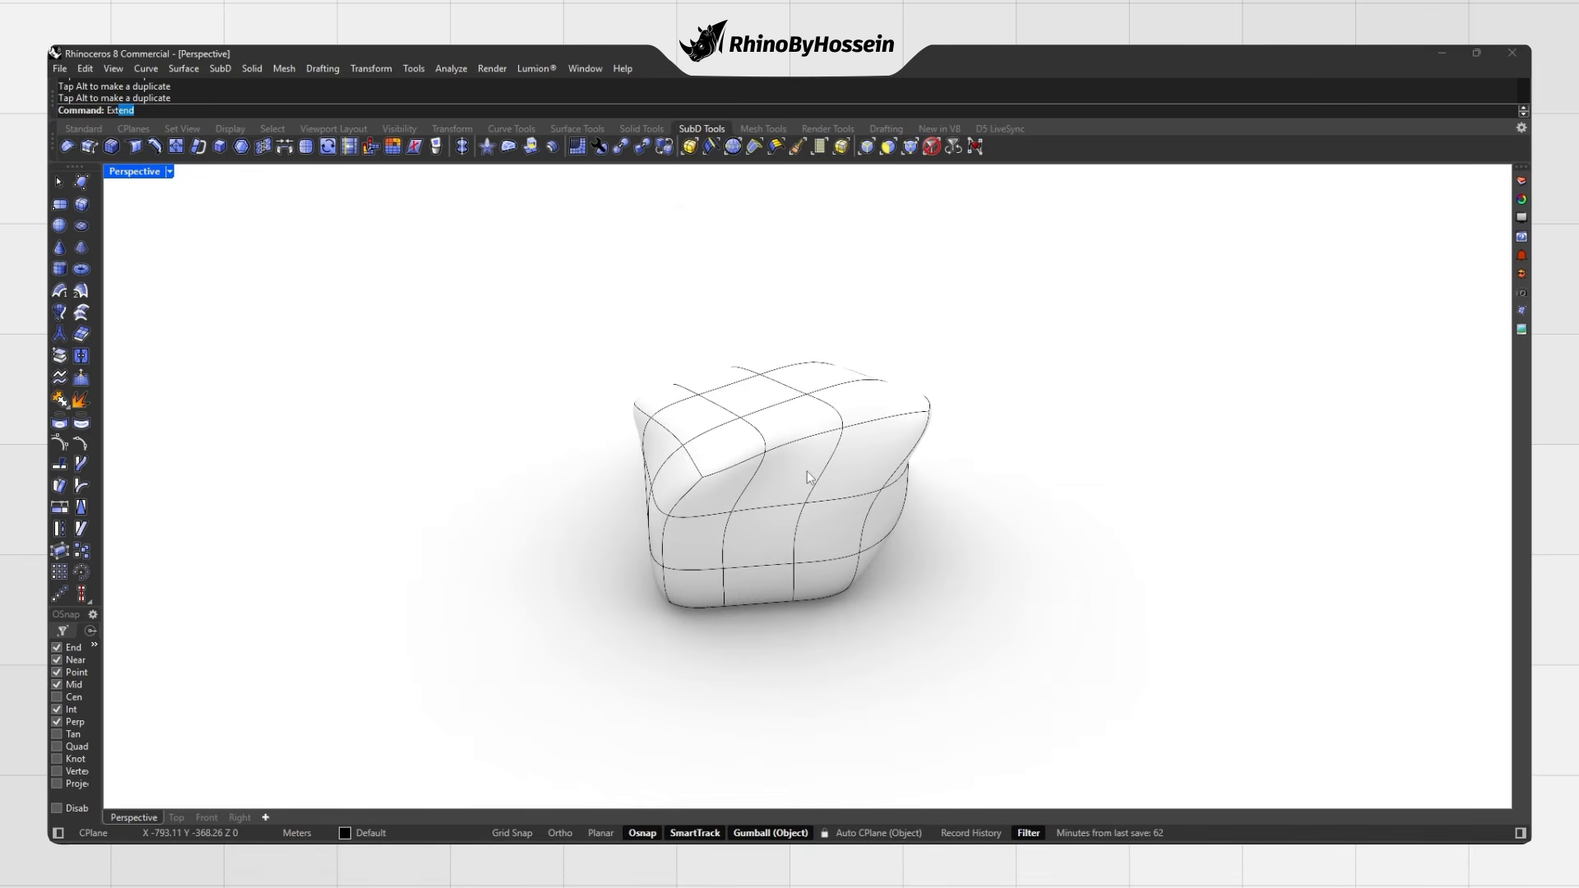
# Step: Extrude a top face upward to a set height with ExtrudeSubD
pyautogui.write('rudeSubD')
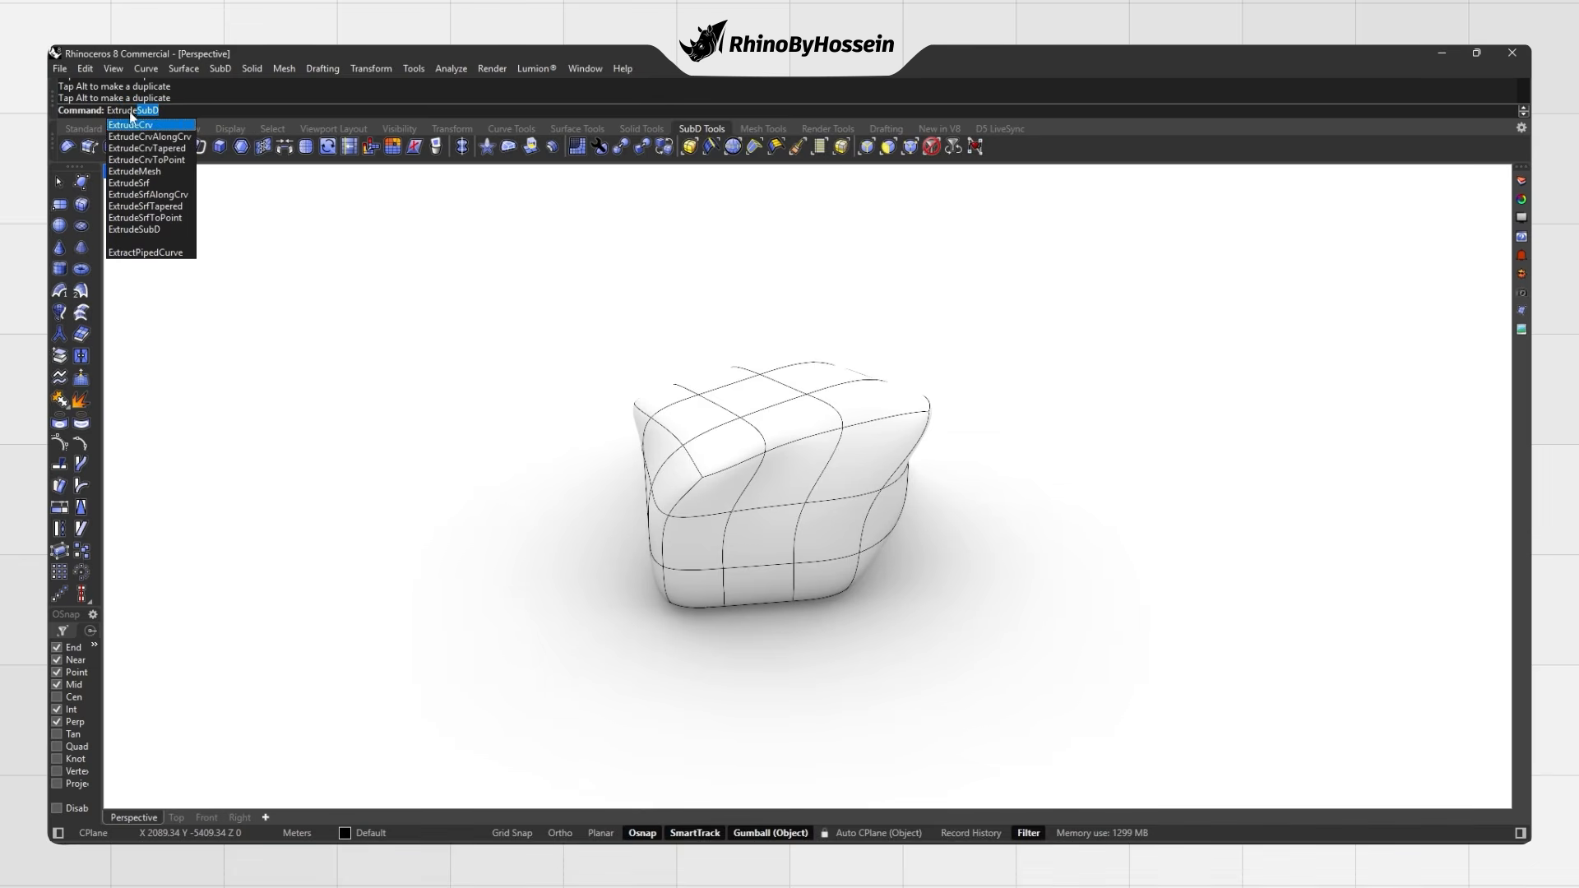
pyautogui.press('Return')
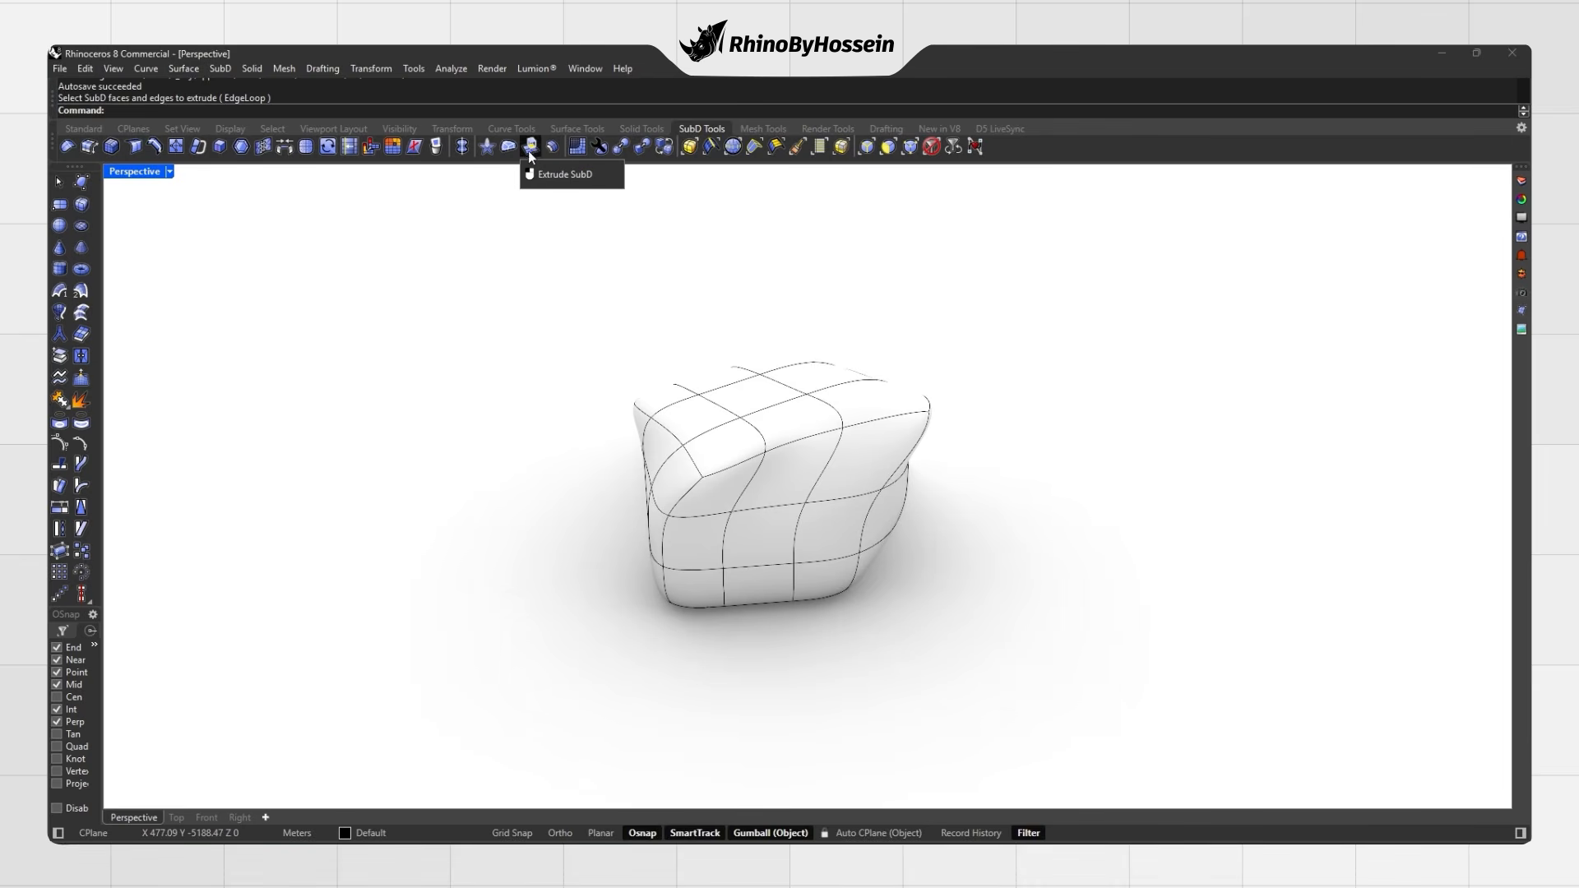
pyautogui.click(529, 148)
pyautogui.click(752, 398)
pyautogui.press('Return')
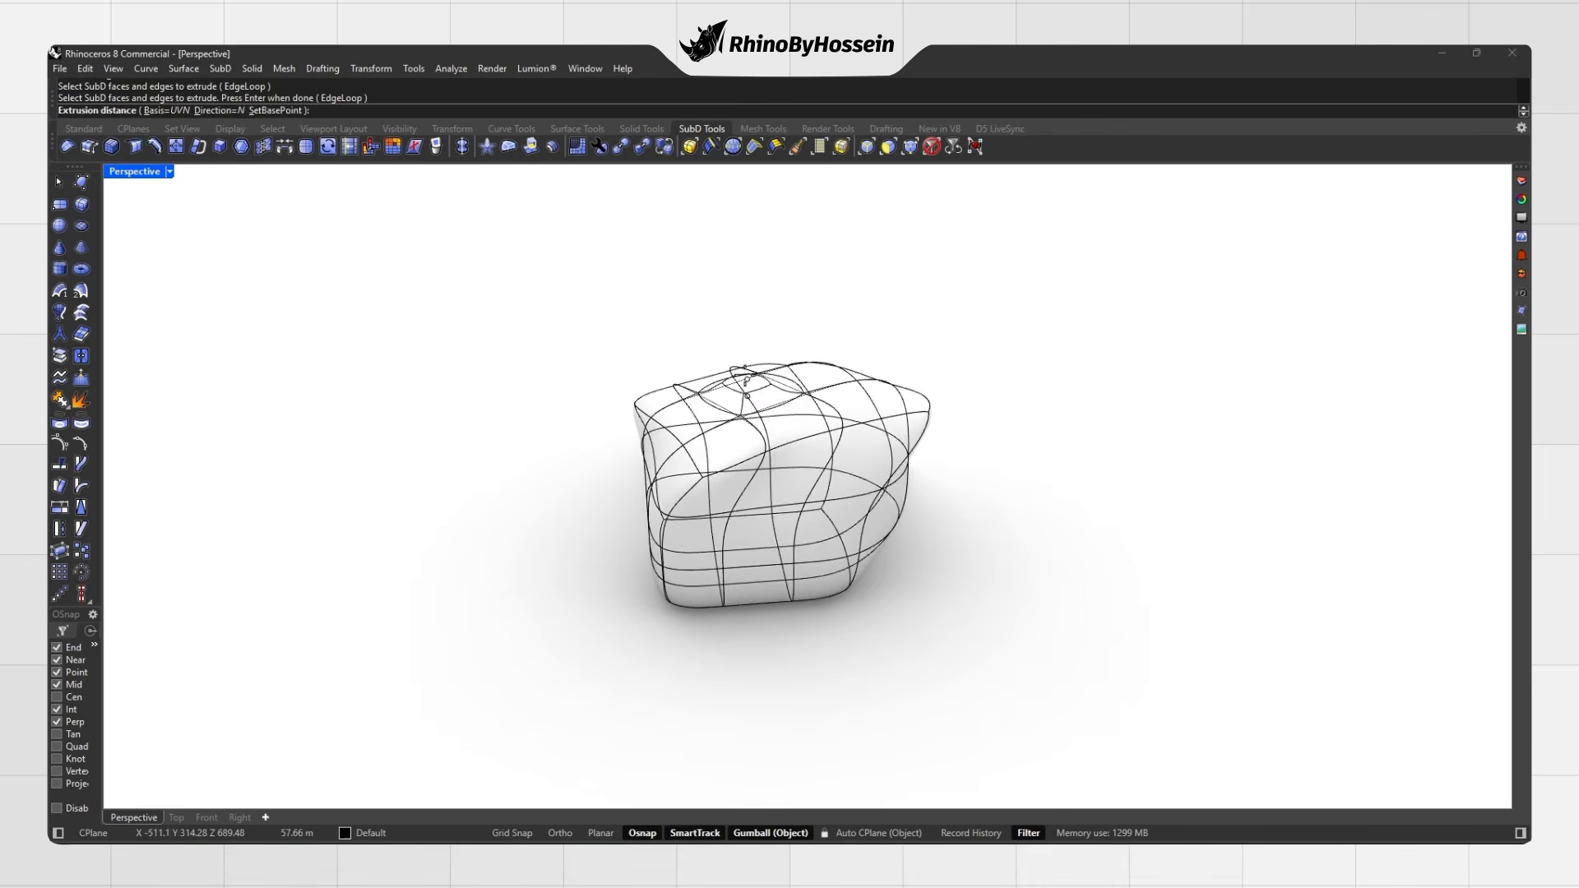
pyautogui.click(752, 280)
pyautogui.moveTo(753, 279); pyautogui.dragTo(828, 318, button='right')
pyautogui.press('Tab')
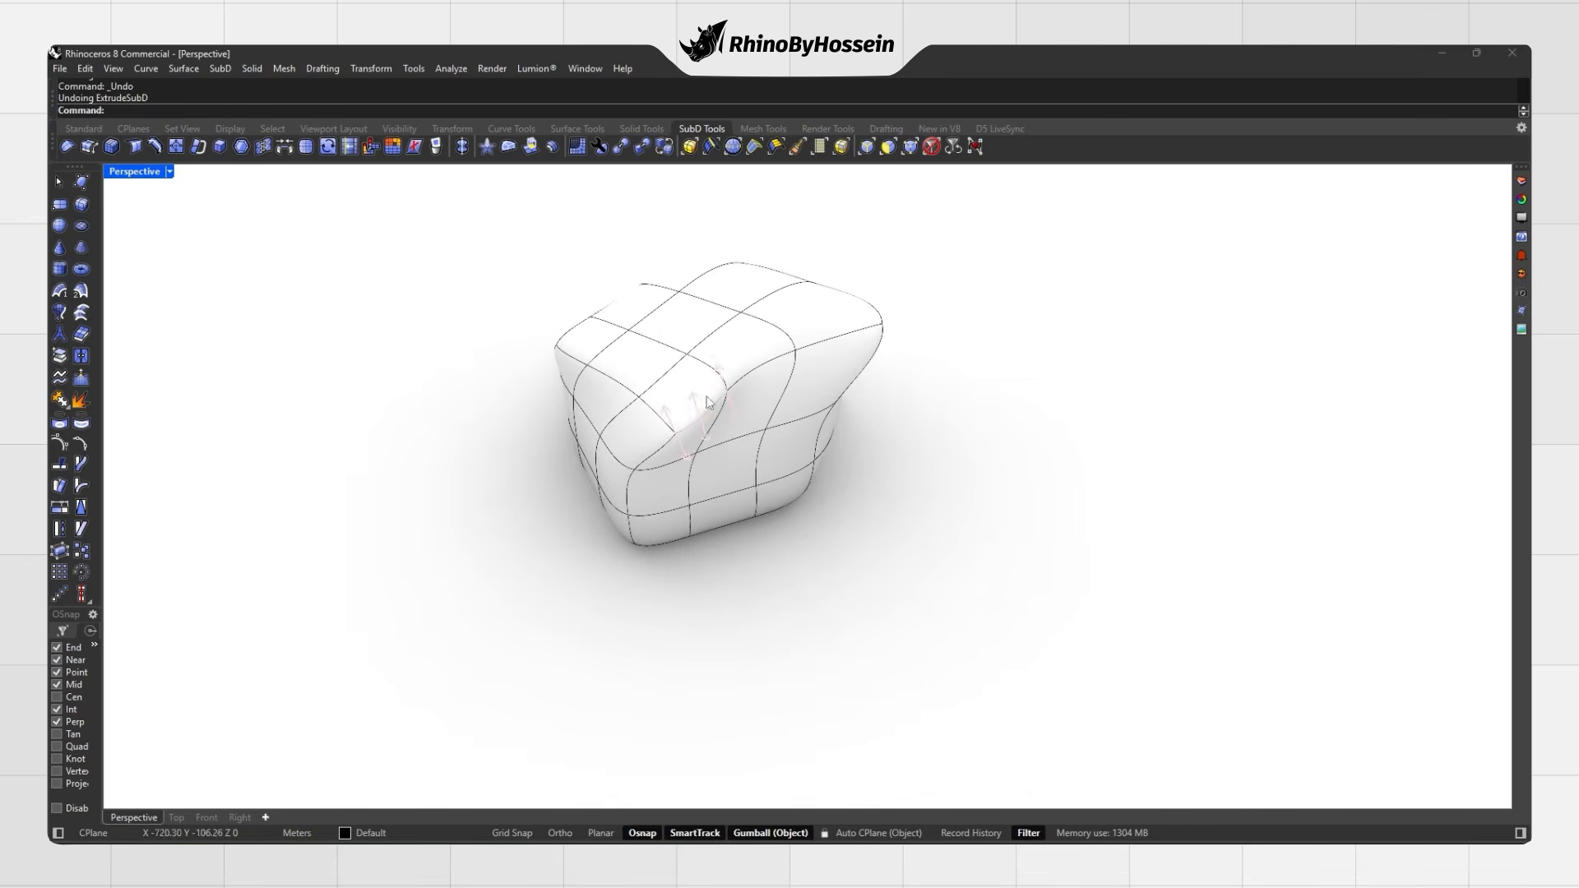
# Step: Extrude two top faces upward twice into a tall back
pyautogui.keyDown('ctrl'); pyautogui.keyDown('shift'); pyautogui.click(687, 327); pyautogui.keyUp('shift'); pyautogui.keyUp('ctrl')
pyautogui.keyDown('ctrl'); pyautogui.keyDown('shift'); pyautogui.click(636, 363); pyautogui.keyUp('shift'); pyautogui.keyUp('ctrl')
pyautogui.moveTo(636, 363); pyautogui.dragTo(815, 350, button='right')
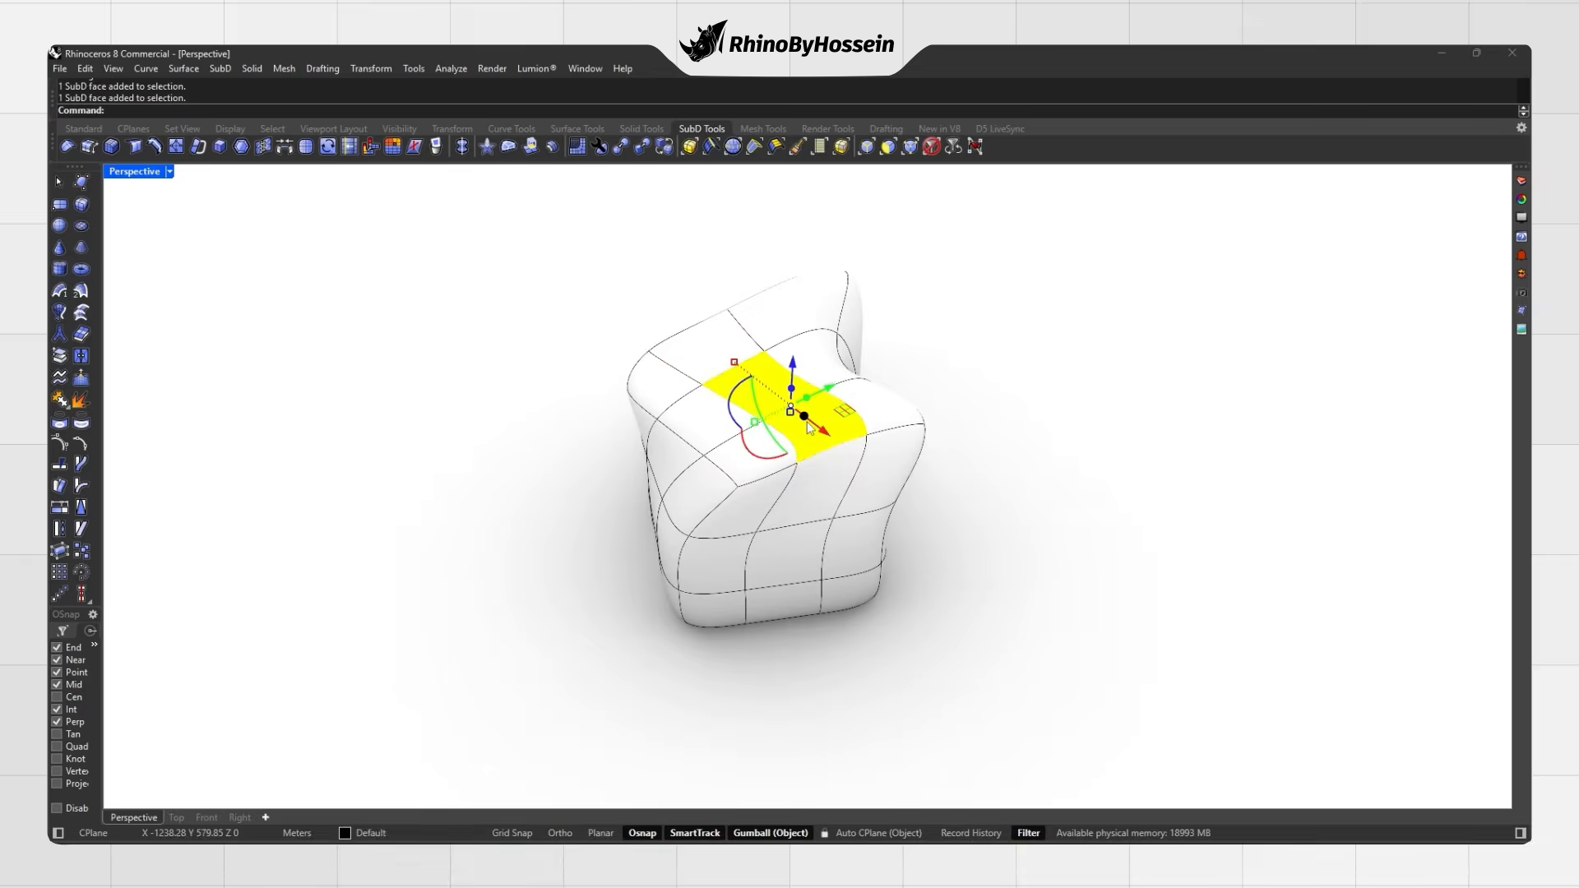
pyautogui.press('Tab')
pyautogui.moveTo(800, 372); pyautogui.dragTo(802, 296)
pyautogui.moveTo(832, 378); pyautogui.dragTo(863, 400, button='right')
pyautogui.moveTo(820, 308); pyautogui.dragTo(824, 234)
pyautogui.click(978, 379)
pyautogui.moveTo(977, 380); pyautogui.dragTo(810, 457, button='right')
pyautogui.moveTo(810, 456)
pyautogui.keyDown('ctrl'); pyautogui.mouseDown(button='right')
pyautogui.moveTo(817, 423)
pyautogui.moveTo(786, 442)
pyautogui.mouseUp(button='right'); pyautogui.keyUp('ctrl')
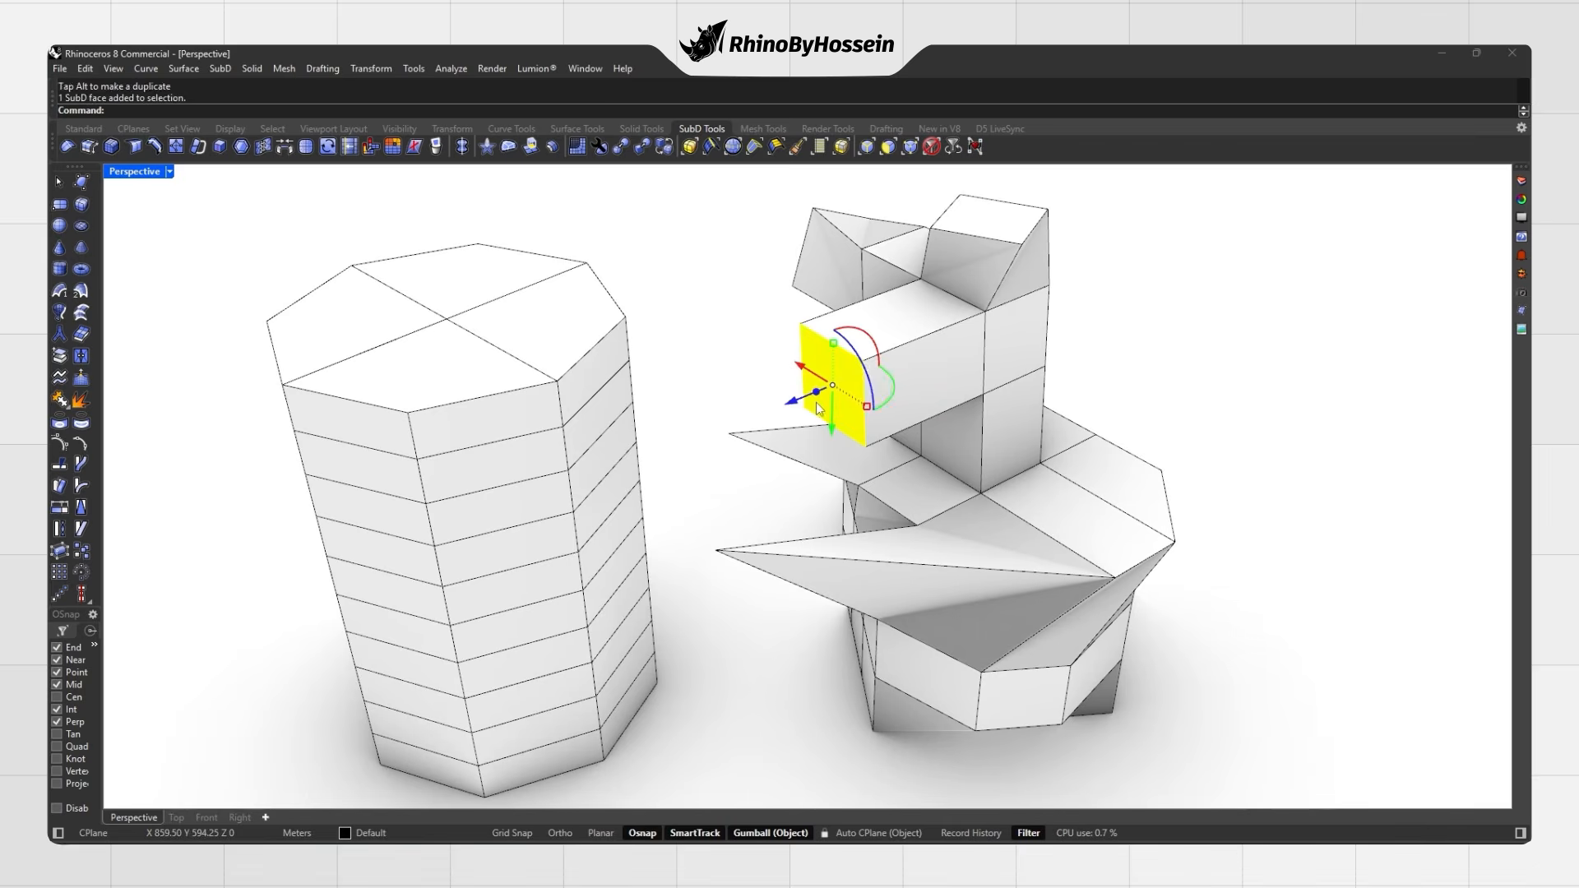
# Step: Delete a face on the tall form and one on the left prism, leaving openings
pyautogui.press('Delete')
pyautogui.moveTo(816, 402); pyautogui.dragTo(398, 339, button='right')
pyautogui.click(605, 392)
pyautogui.press('Delete')
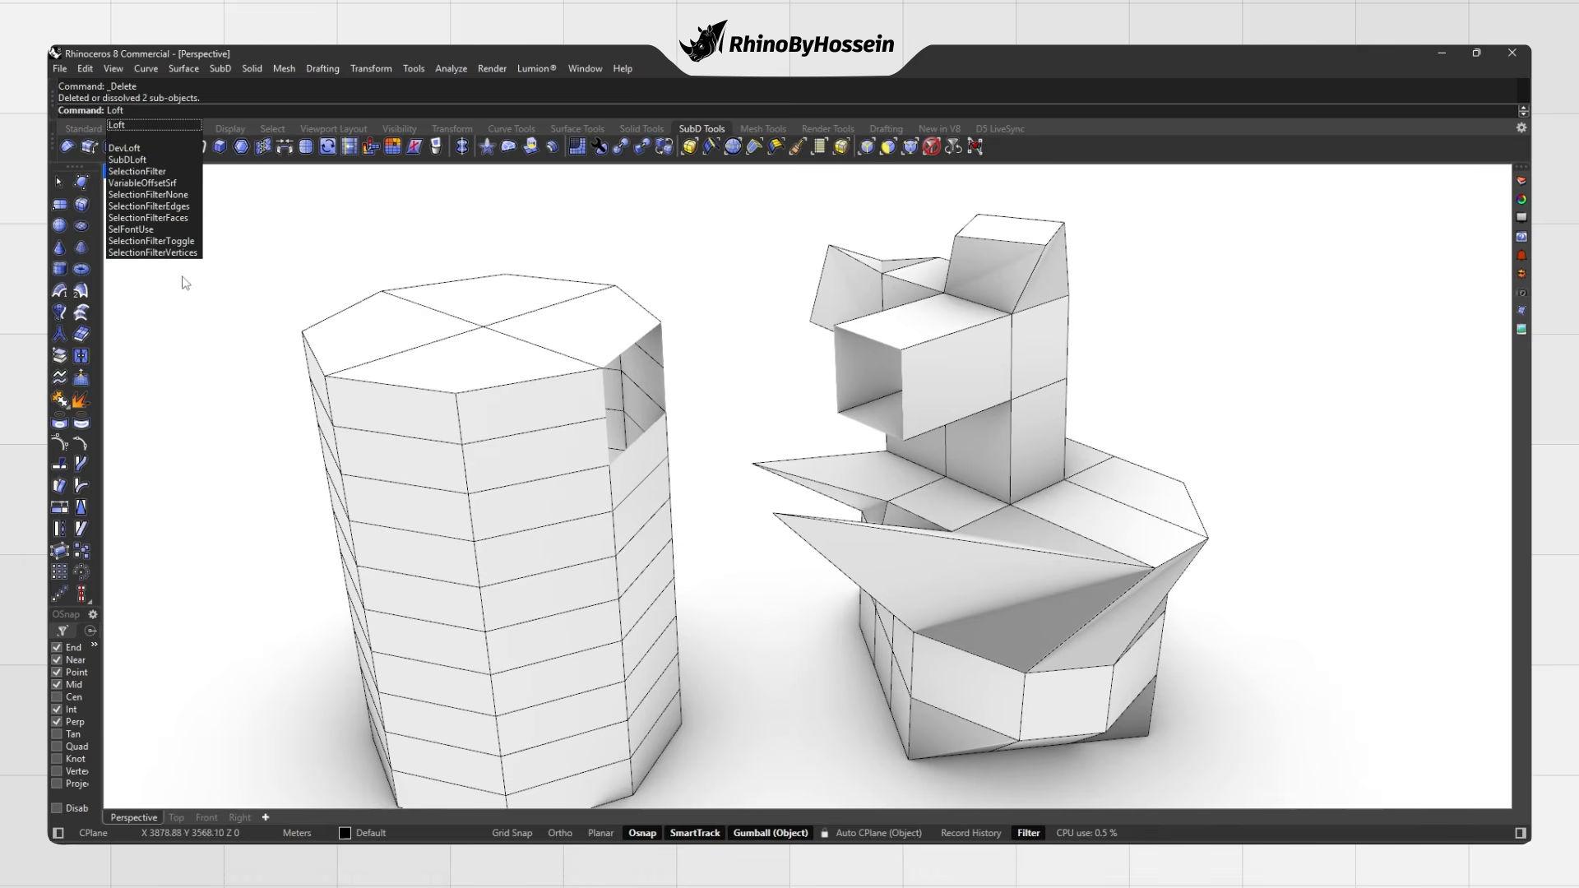
# Step: Loft the prism hole's edge chain to the box opening's edges, viewing the bridge smooth
pyautogui.click(126, 162)
pyautogui.moveTo(629, 326); pyautogui.dragTo(646, 282, button='right')
pyautogui.click(675, 322)
pyautogui.moveTo(708, 355); pyautogui.dragTo(575, 428, button='right')
pyautogui.click(837, 342)
pyautogui.moveTo(727, 381); pyautogui.dragTo(696, 365, button='right')
pyautogui.rightClick(836, 350)
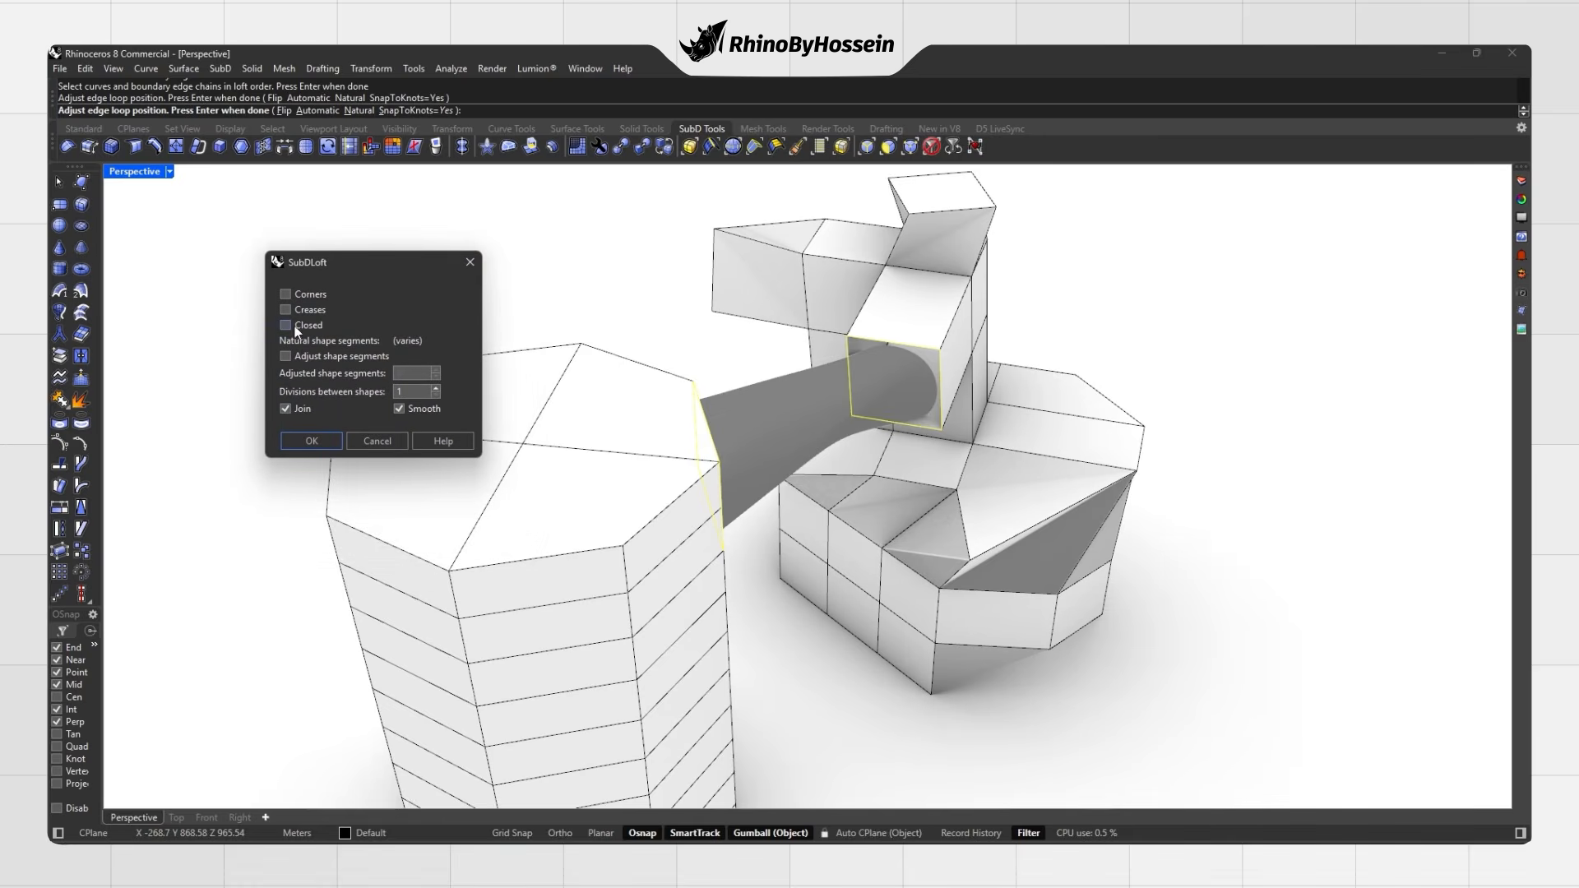
pyautogui.moveTo(359, 264); pyautogui.dragTo(369, 259)
pyautogui.click(330, 436)
pyautogui.moveTo(491, 452); pyautogui.dragTo(780, 398, button='right')
pyautogui.press('Tab')
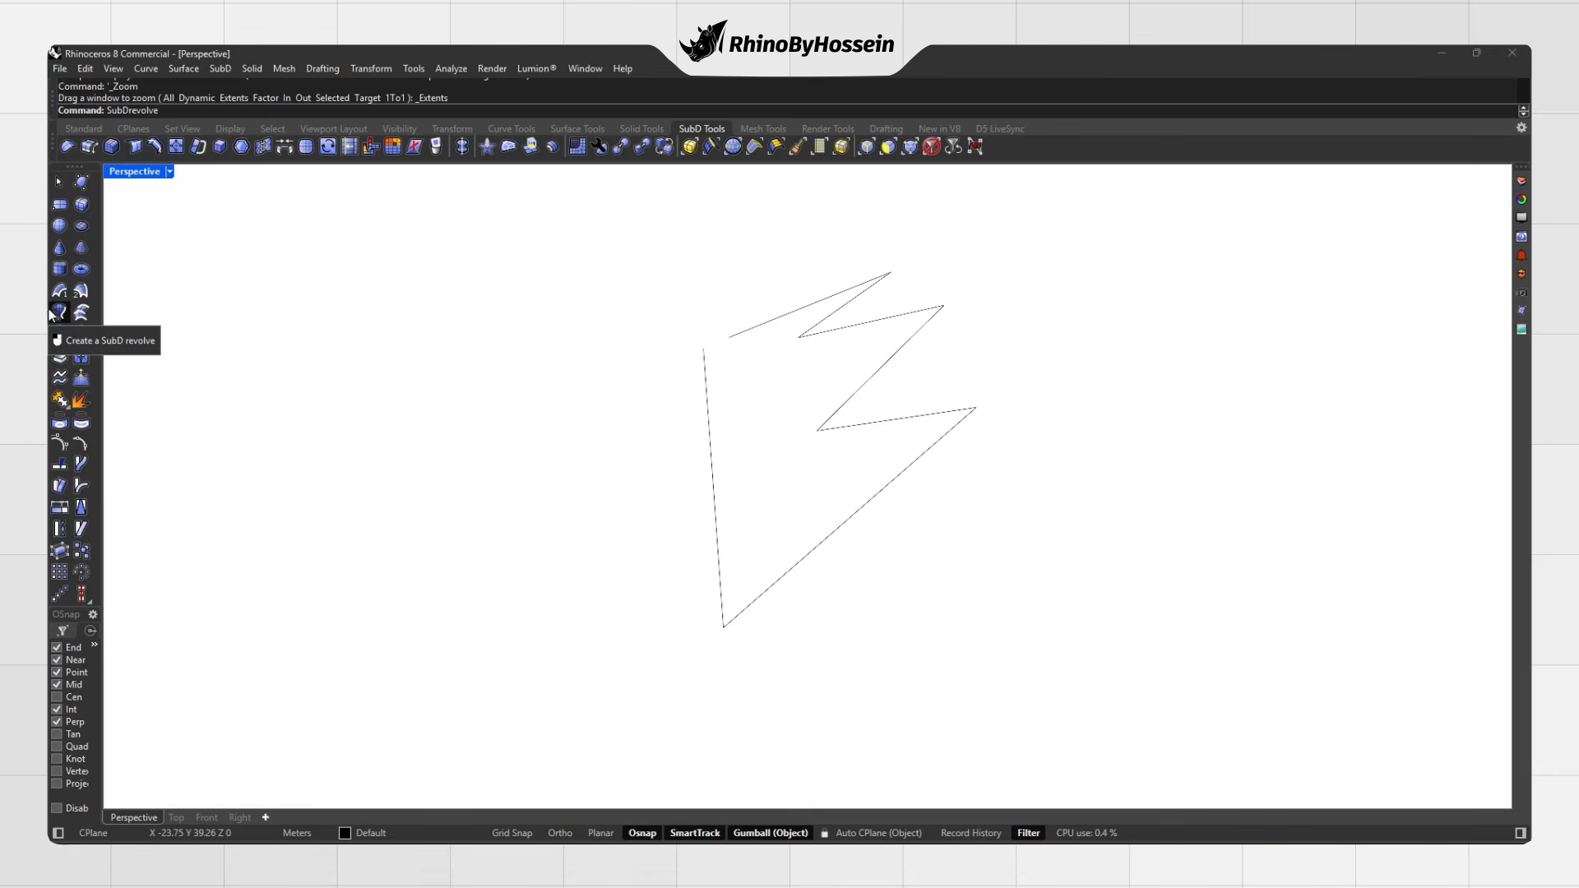
# Step: Revolve the zigzag curve 360 degrees around the straight line into a tiered SubD
pyautogui.click(59, 311)
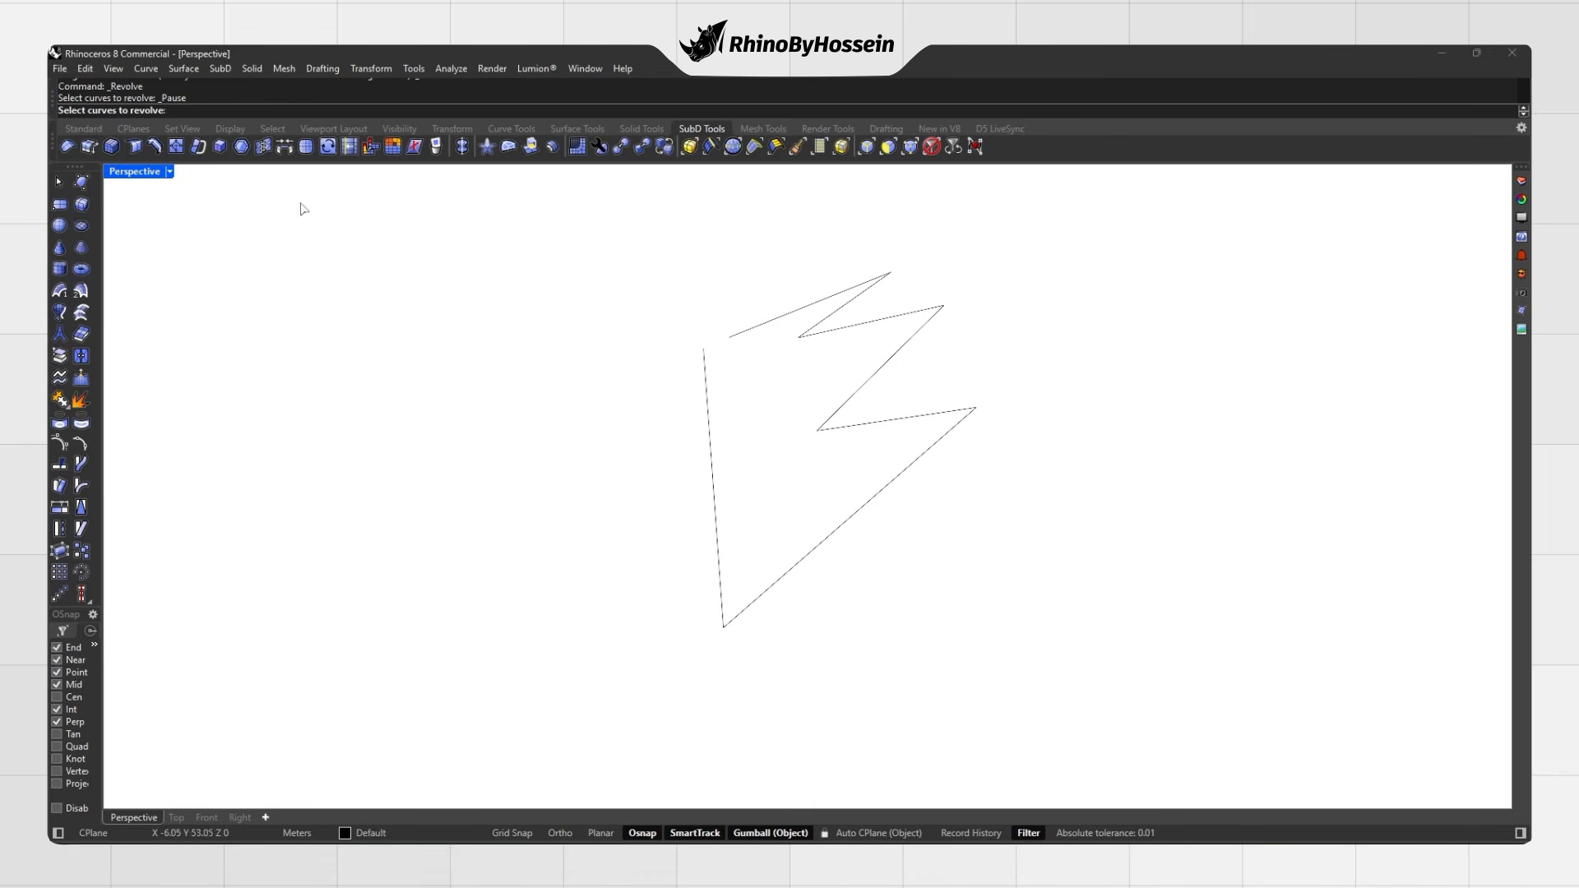
pyautogui.click(739, 354)
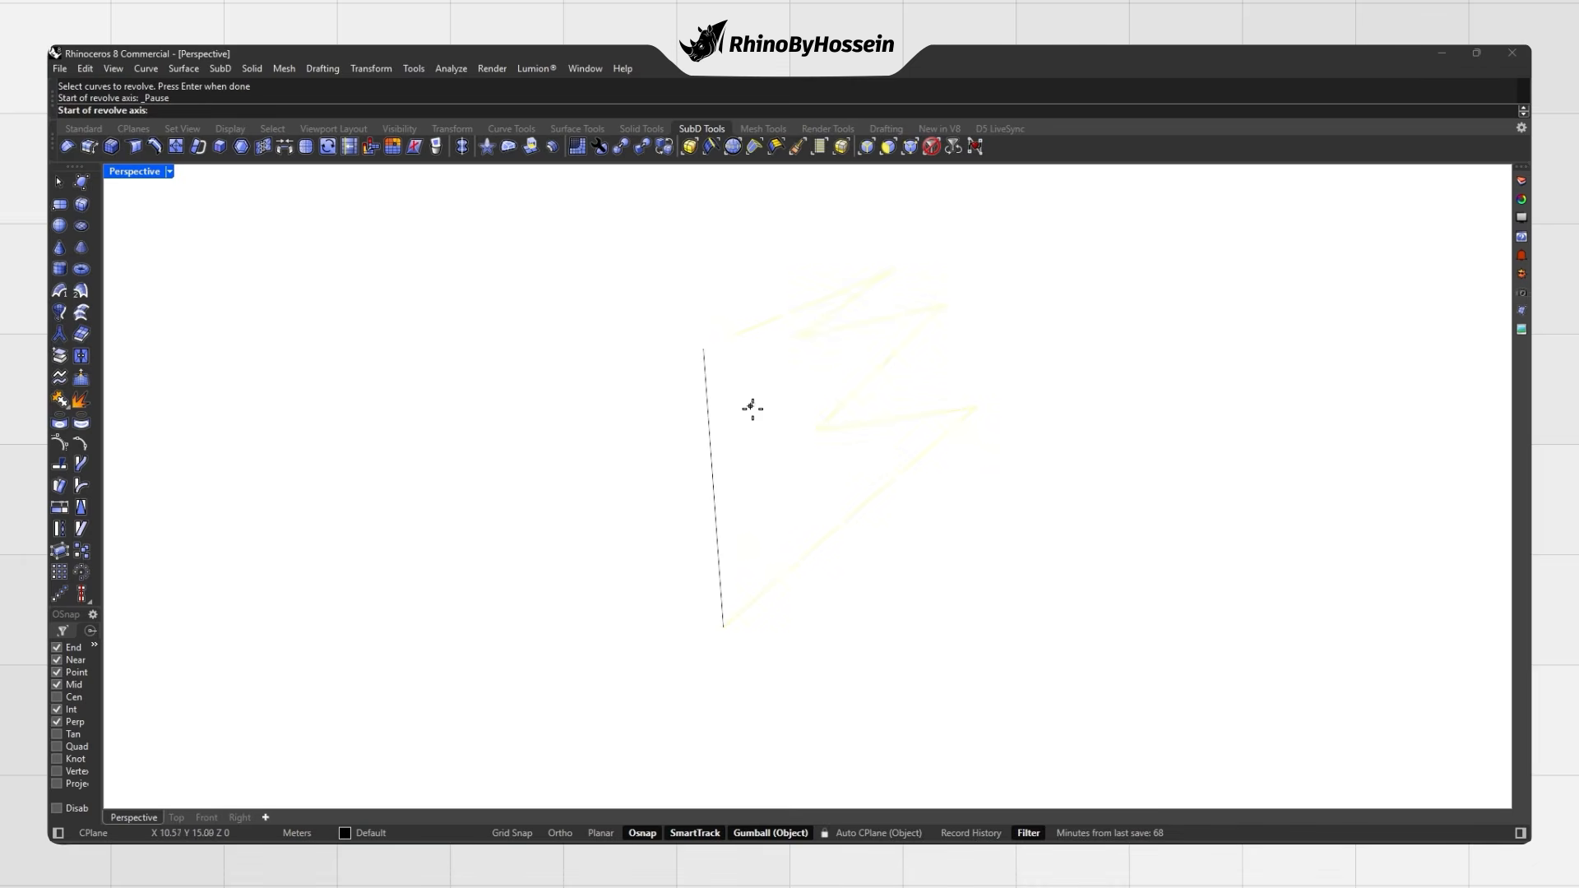
pyautogui.click(703, 352)
pyautogui.click(723, 625)
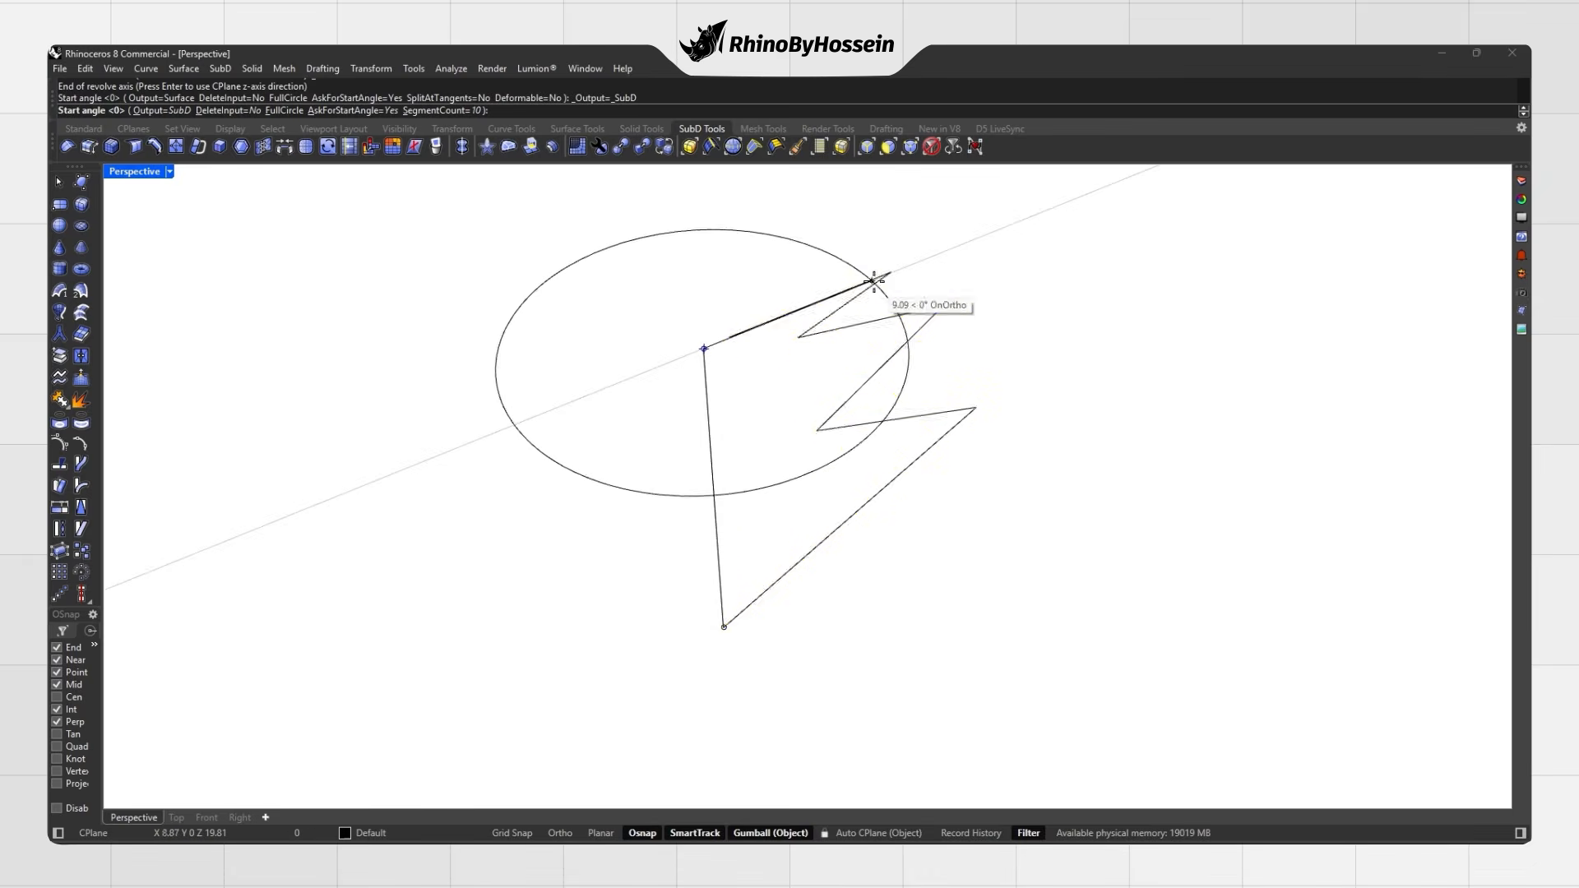
pyautogui.click(890, 273)
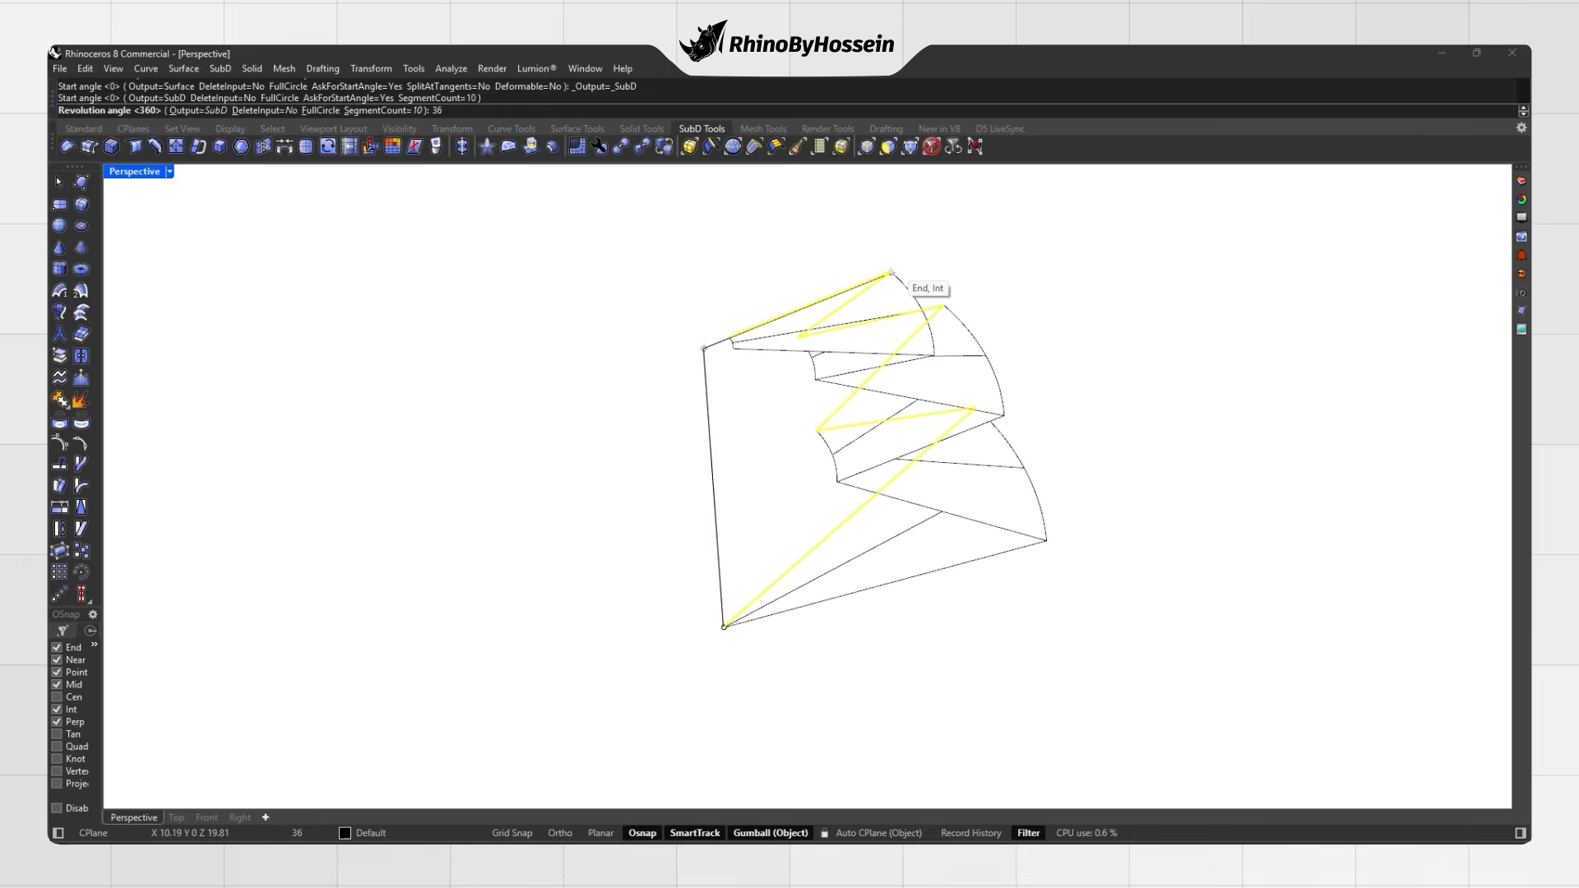
pyautogui.press('Return')
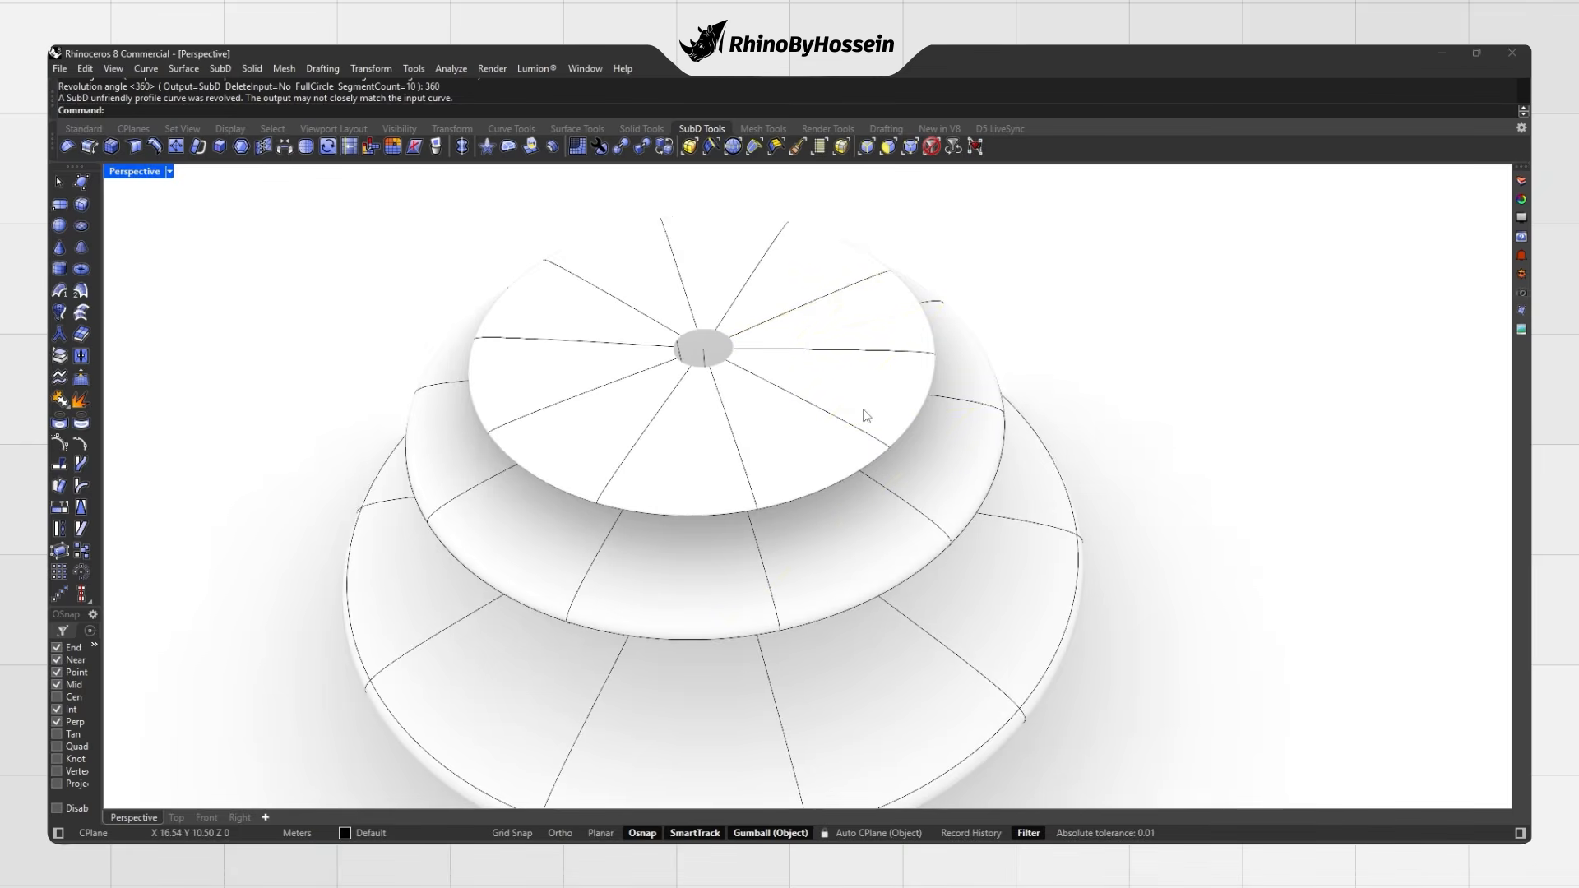
pyautogui.scroll(-5, 866, 416)
pyautogui.moveTo(813, 520); pyautogui.dragTo(653, 425, button='right')
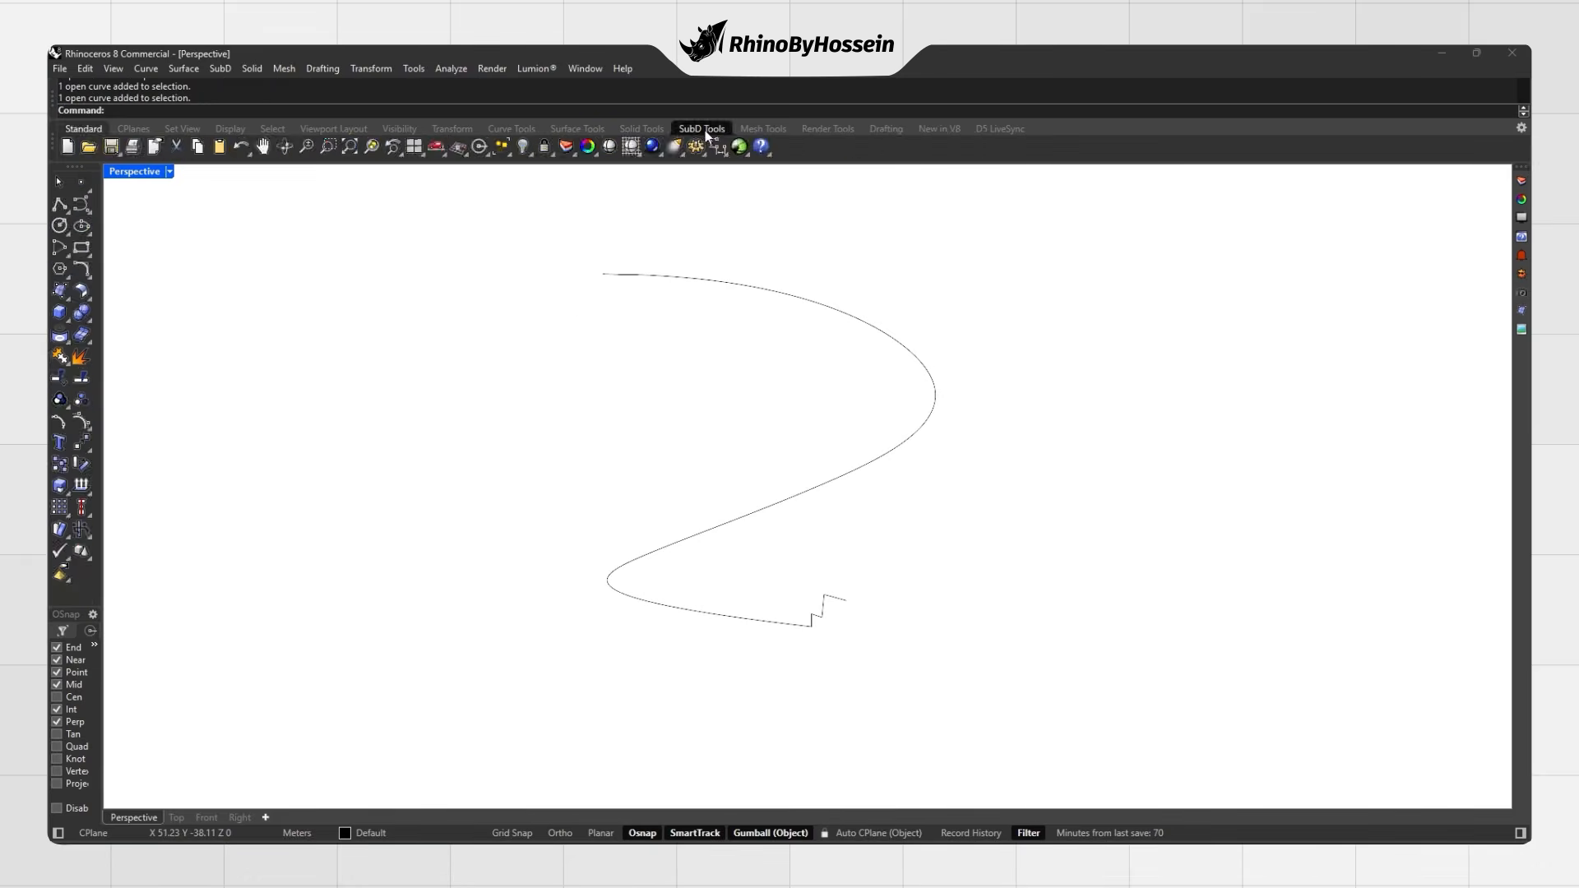
pyautogui.click(703, 130)
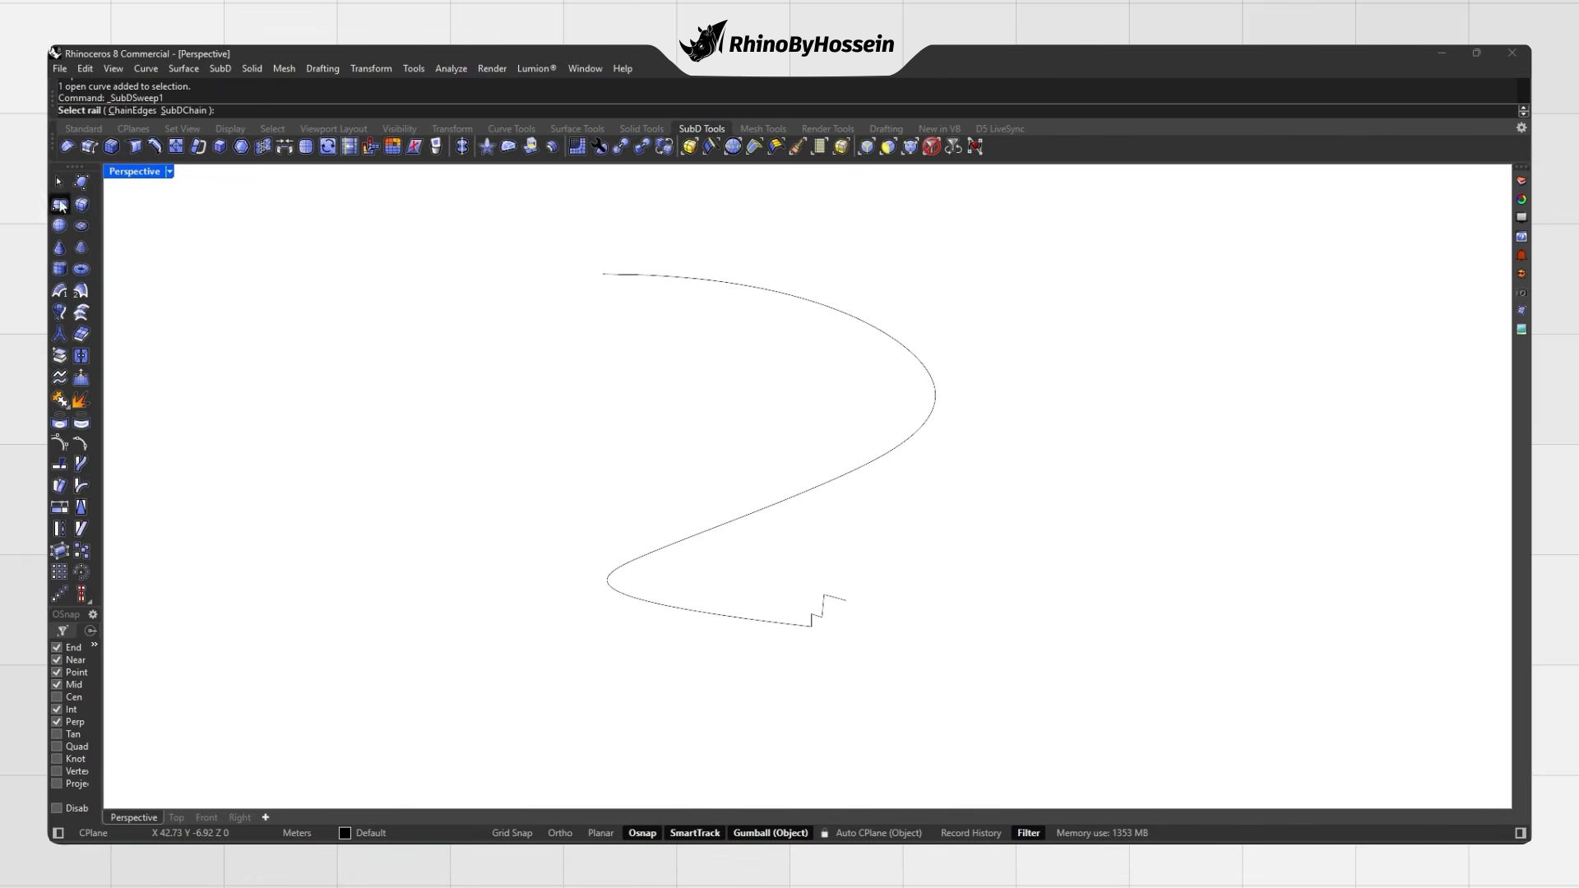
# Step: Sweep the zigzag profile along the S-curve rail into a SubD band, checking flat and smooth display
pyautogui.click(652, 559)
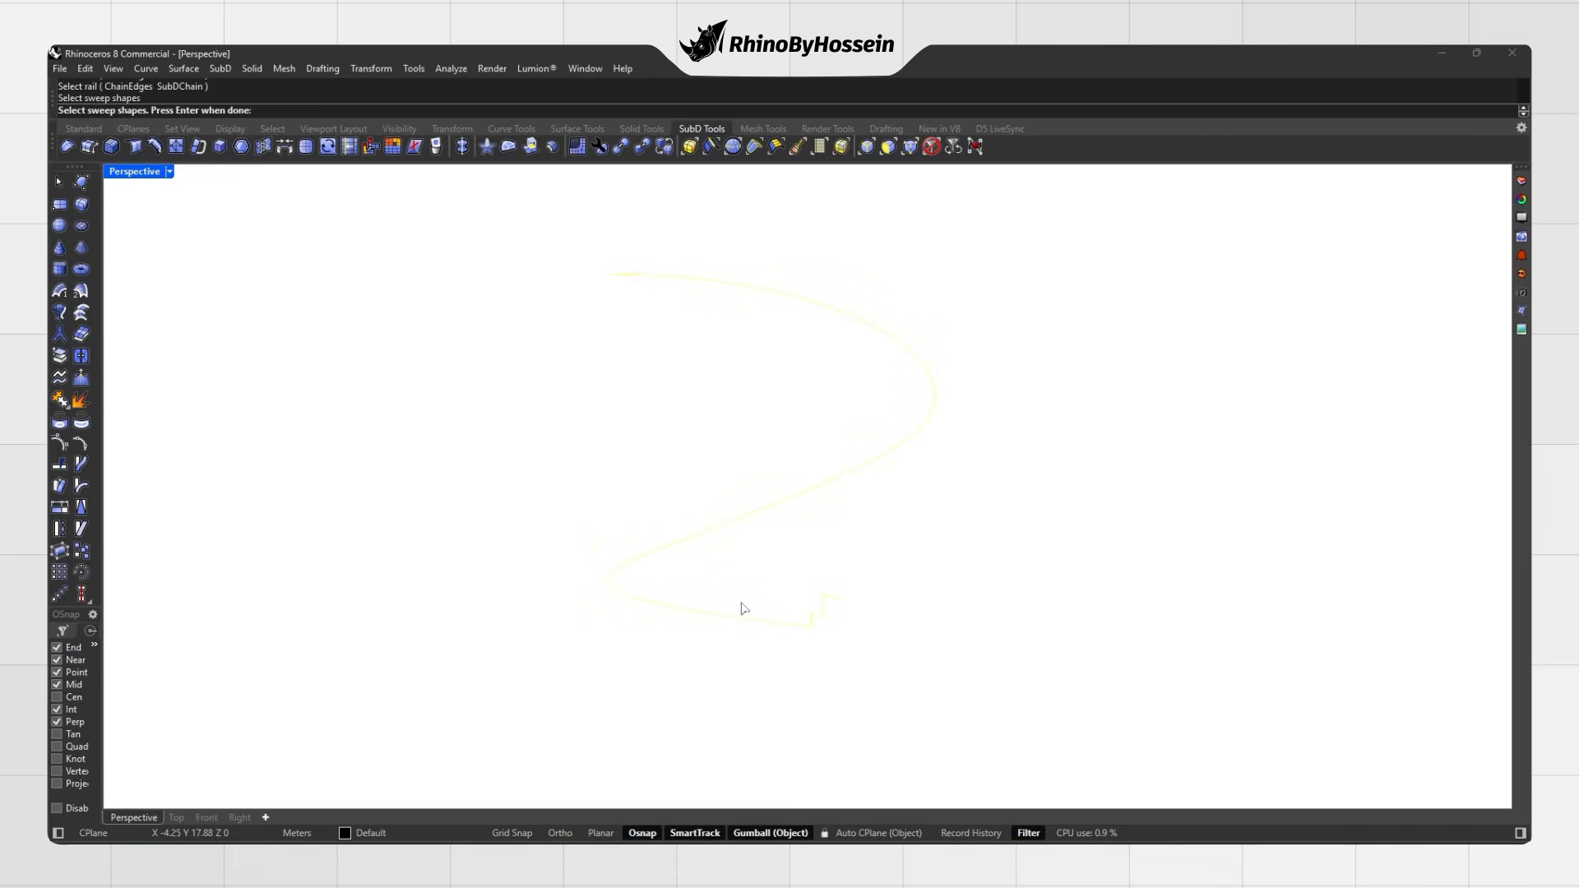
pyautogui.press('Return')
pyautogui.moveTo(799, 342); pyautogui.dragTo(1076, 357)
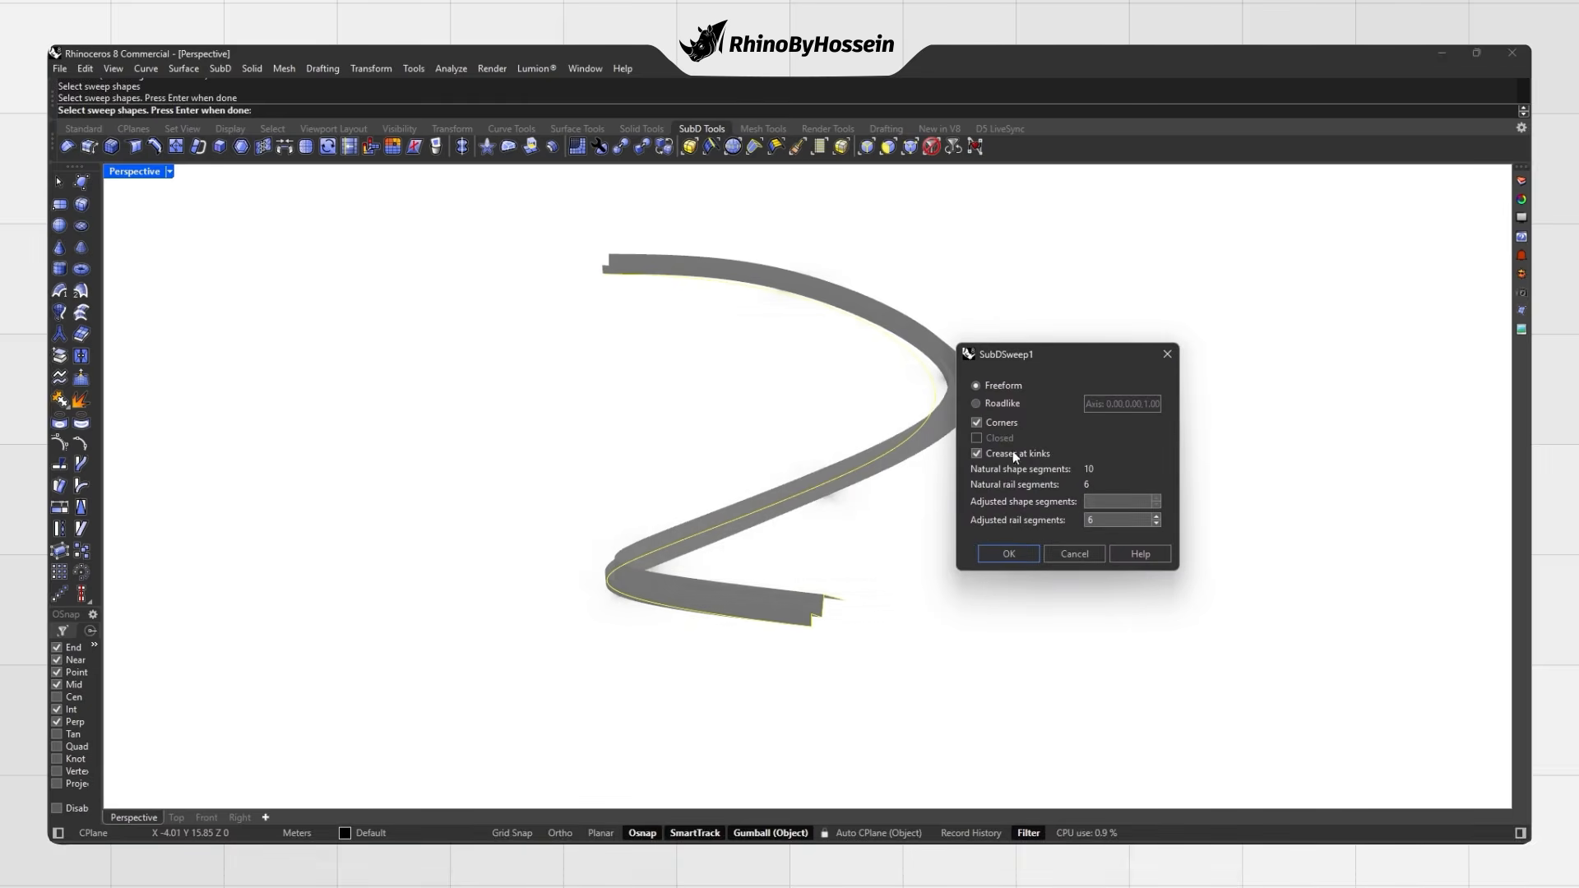
pyautogui.click(1009, 554)
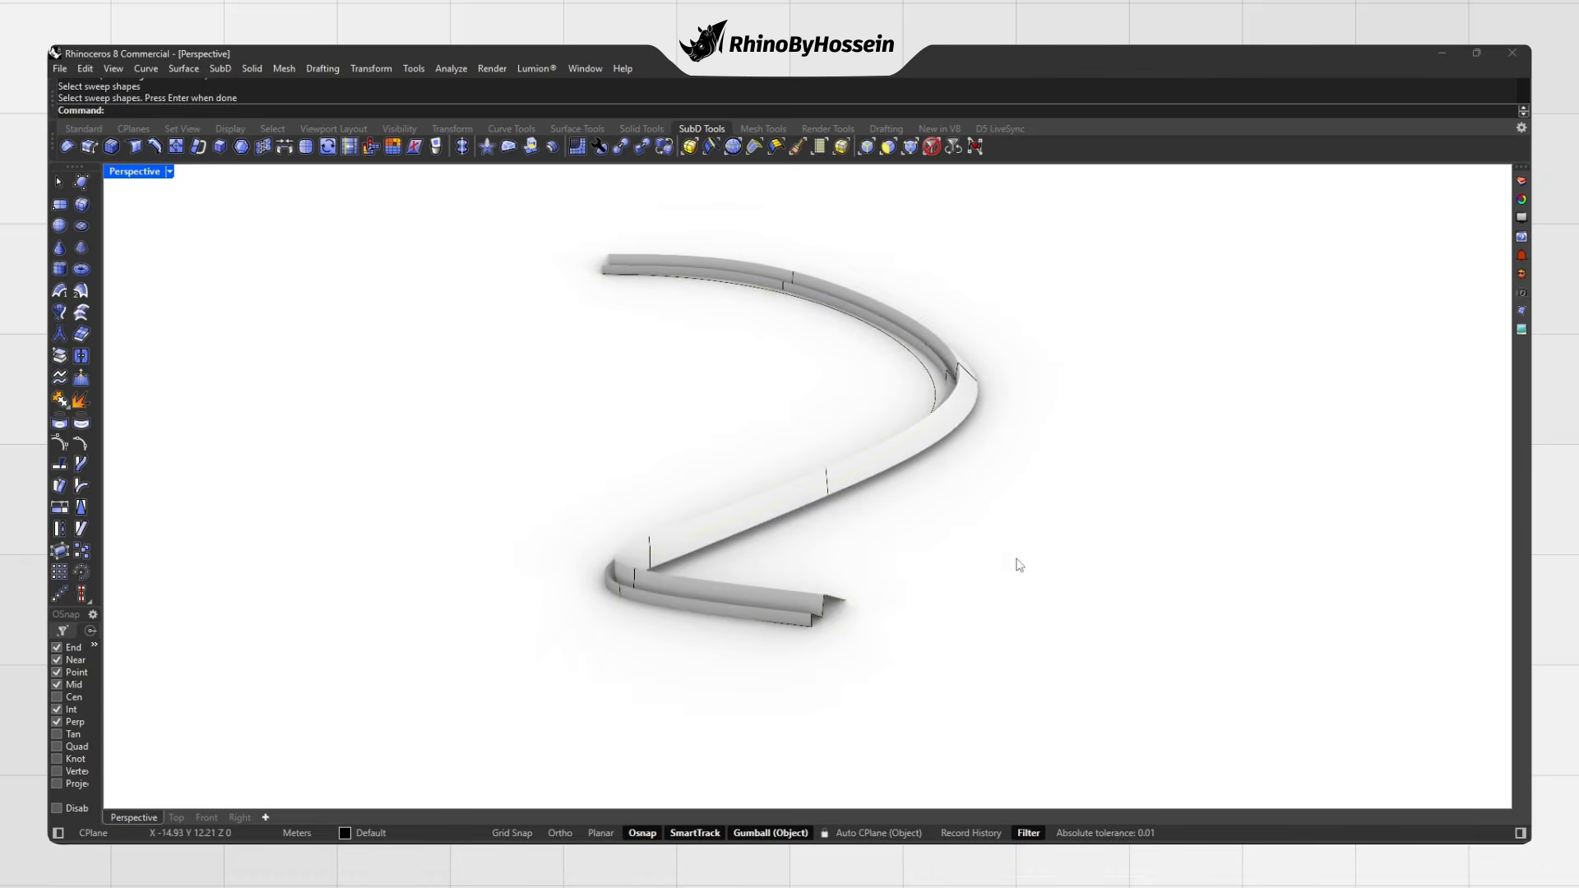
pyautogui.press('Tab')
pyautogui.moveTo(825, 576); pyautogui.dragTo(758, 458, button='right')
pyautogui.press('Tab')
pyautogui.scroll(1, 794, 539)
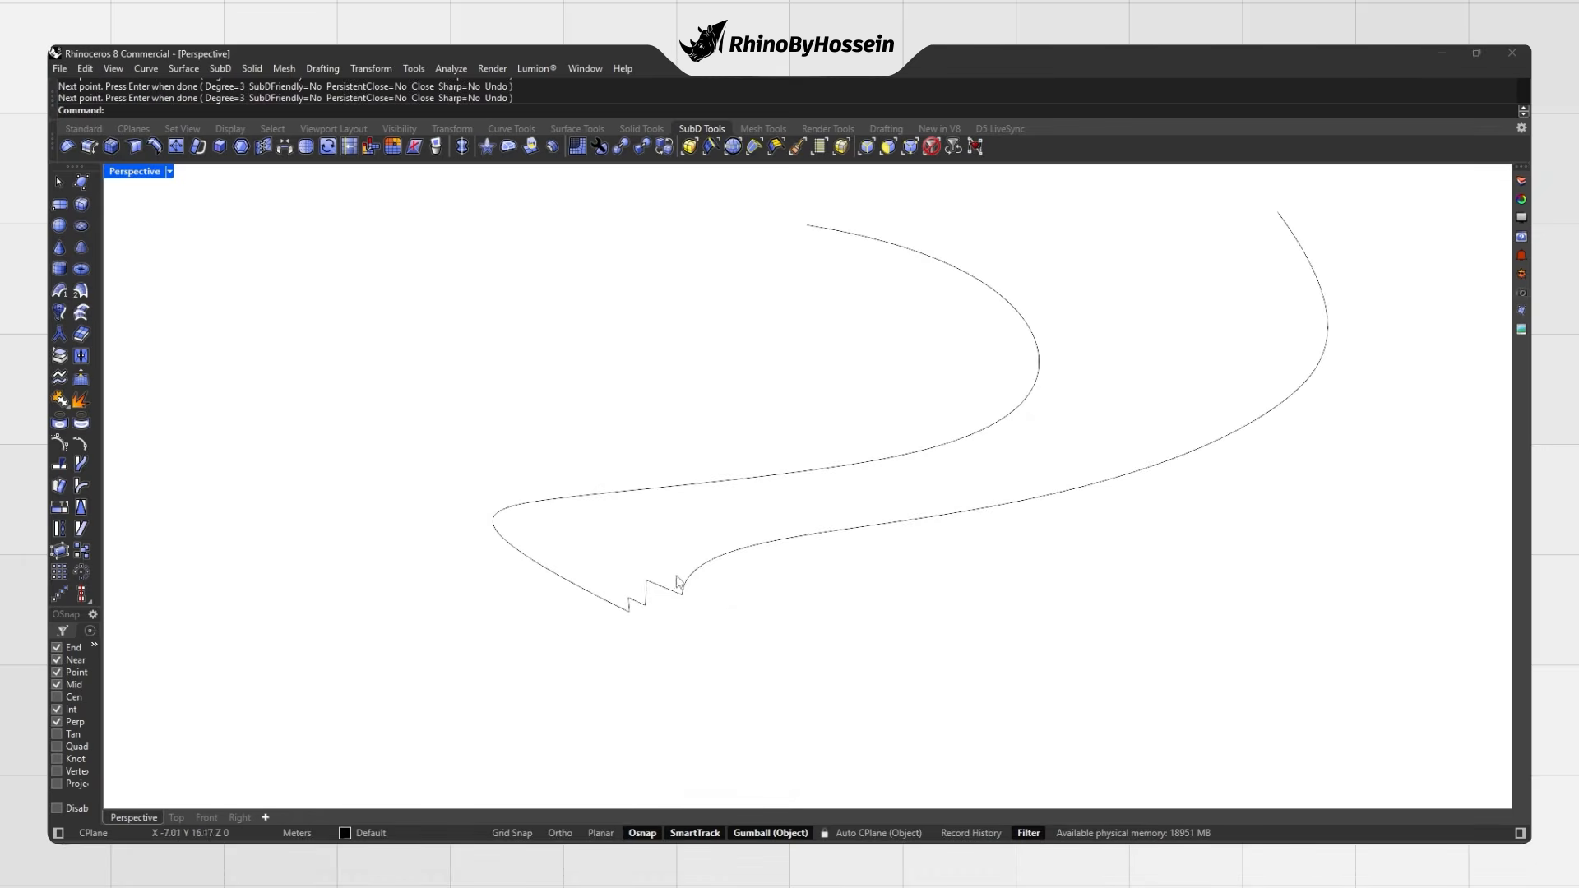
# Step: Start a SubDSweep2 using the two long rail curves and the zigzag profile
pyautogui.click(83, 292)
pyautogui.click(654, 497)
pyautogui.click(699, 569)
pyautogui.click(647, 607)
pyautogui.press('Return')
# Step: Leave Corners unchecked and create the twisting SubD sweep sheet, viewed in flat display
pyautogui.moveTo(776, 359); pyautogui.dragTo(1054, 410)
pyautogui.click(981, 435)
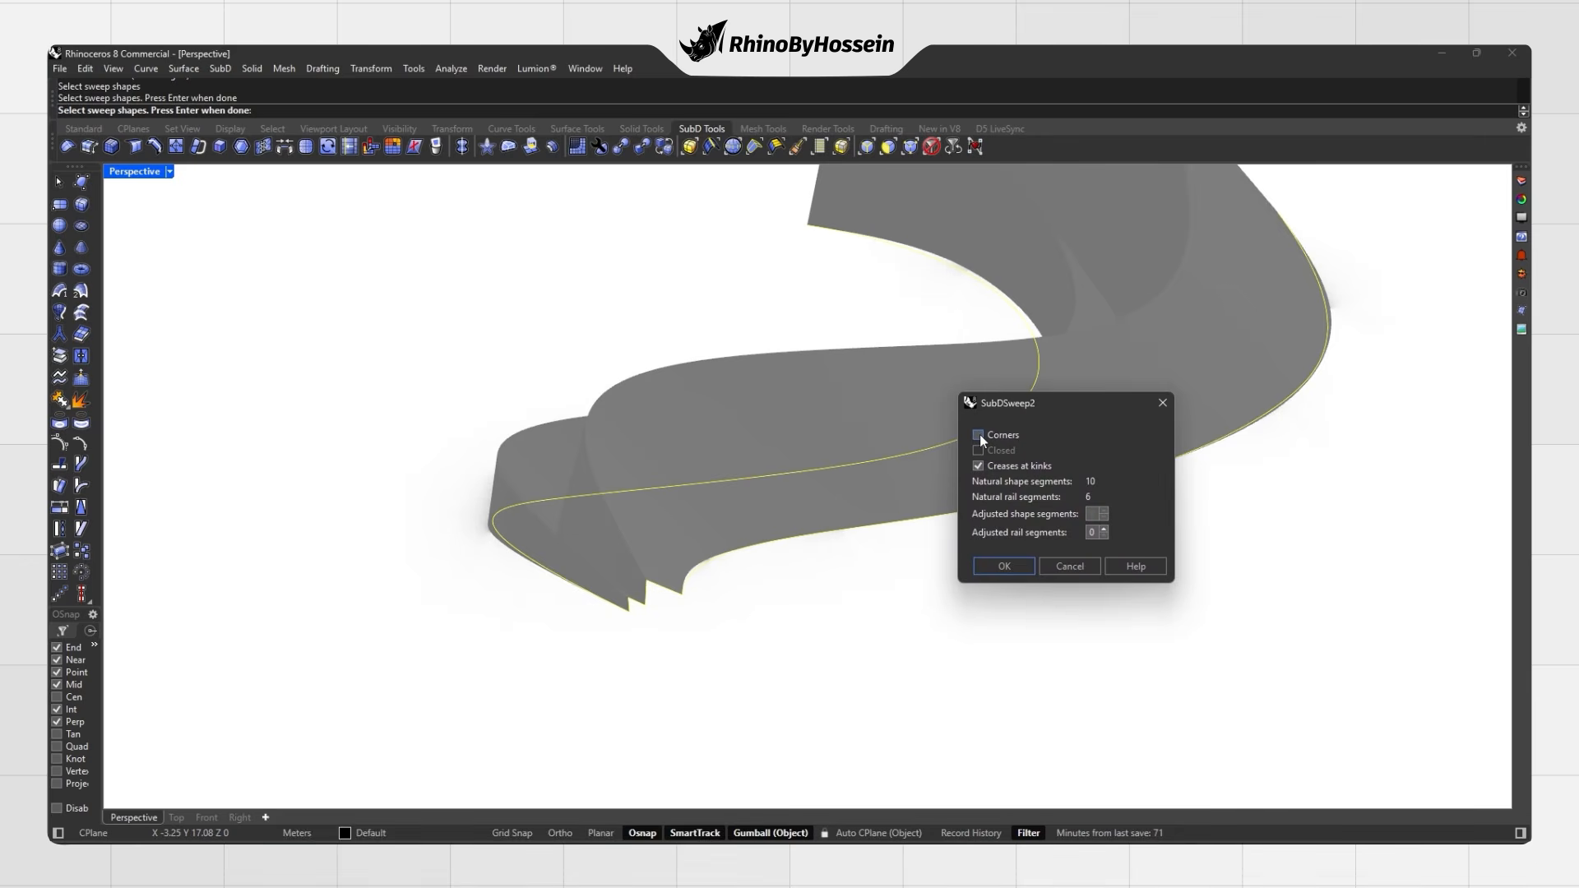
pyautogui.click(981, 435)
pyautogui.click(980, 436)
pyautogui.click(981, 435)
pyautogui.click(1004, 566)
pyautogui.moveTo(917, 516); pyautogui.dragTo(789, 522, button='right')
pyautogui.press('Tab')
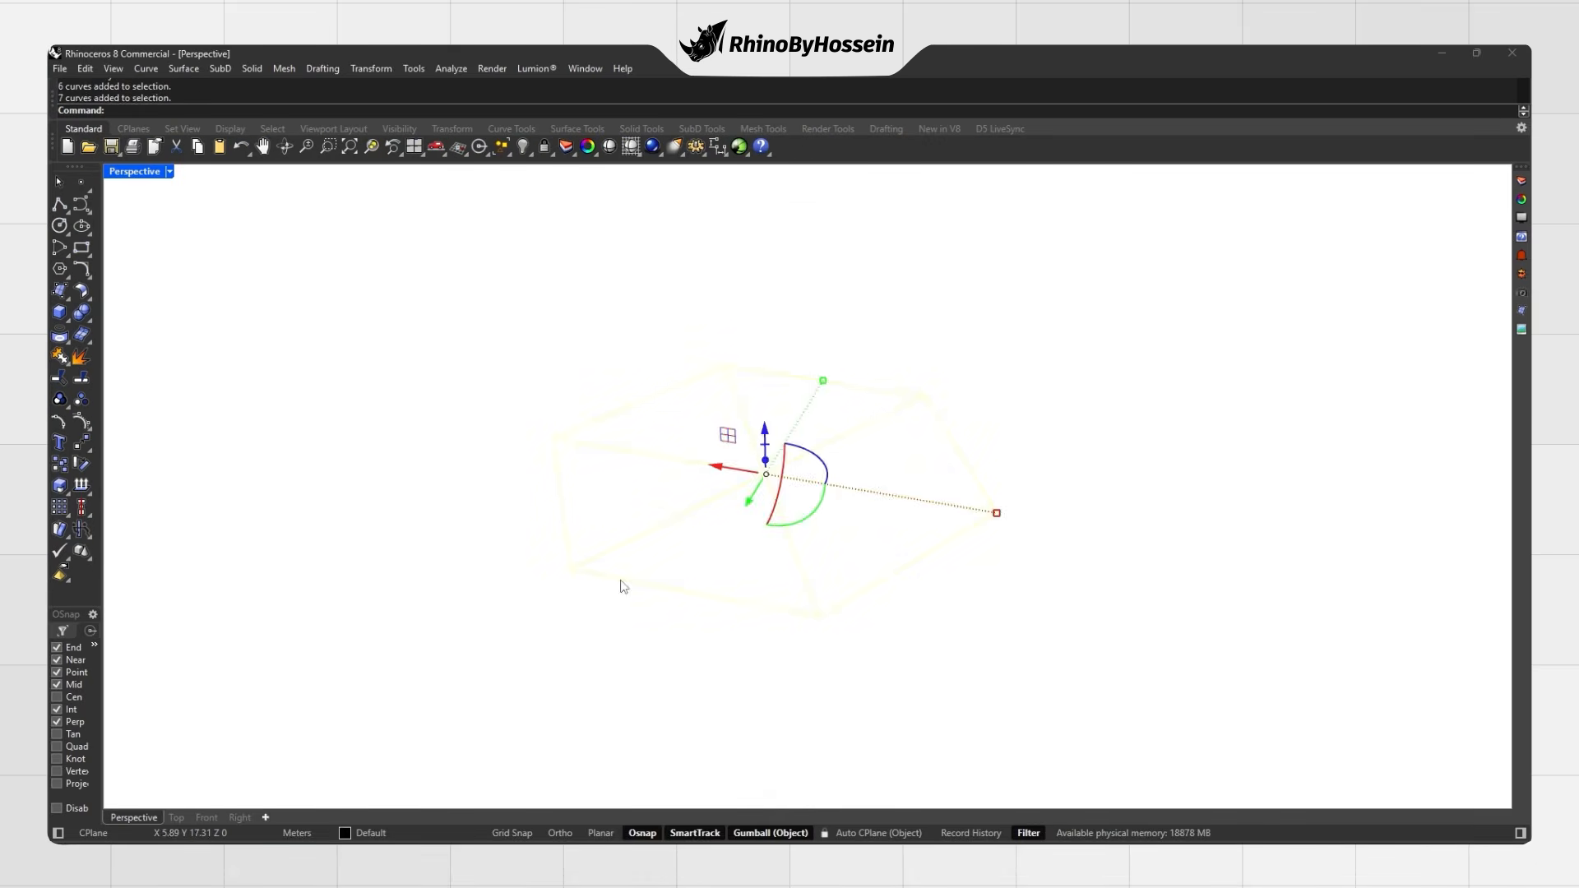
# Step: Lift the hexagon wireframe's control points to height 9, forming a pyramid shape
pyautogui.press('F10')
pyautogui.hotkey('ctrl', 'a')
pyautogui.moveTo(776, 368); pyautogui.dragTo(777, 367)
pyautogui.moveTo(744, 461); pyautogui.dragTo(757, 427, button='right')
pyautogui.moveTo(735, 418); pyautogui.dragTo(737, 400)
pyautogui.moveTo(750, 327); pyautogui.dragTo(752, 329)
pyautogui.press('Escape')
pyautogui.moveTo(761, 430); pyautogui.dragTo(813, 446, button='right')
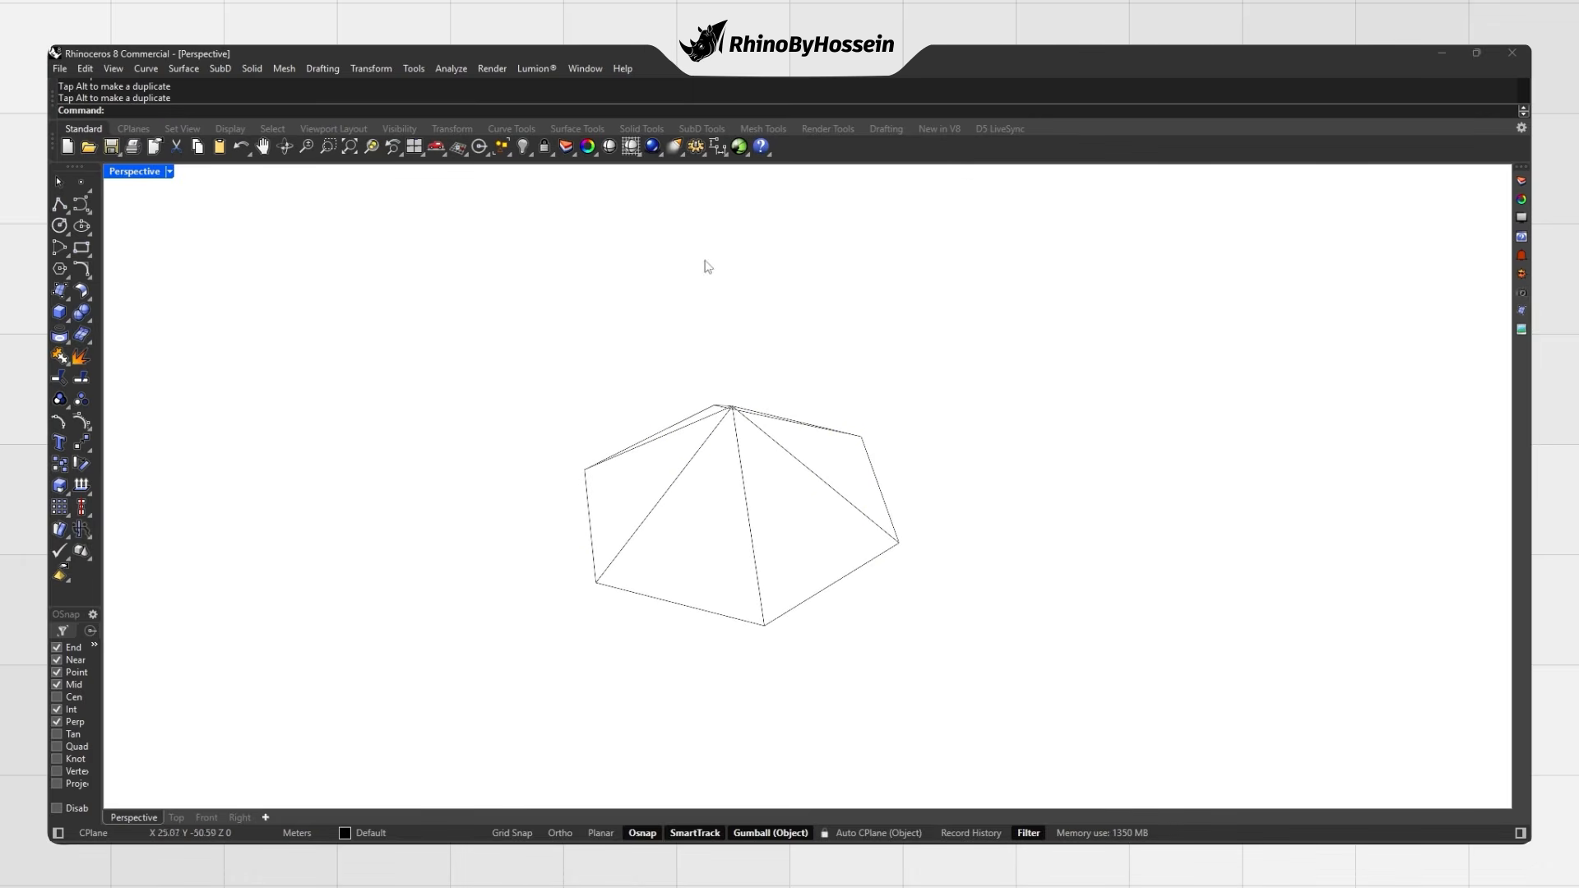
# Step: MultiPipe all the pyramid curves into a SubD frame with Cap set to Yes
pyautogui.click(700, 129)
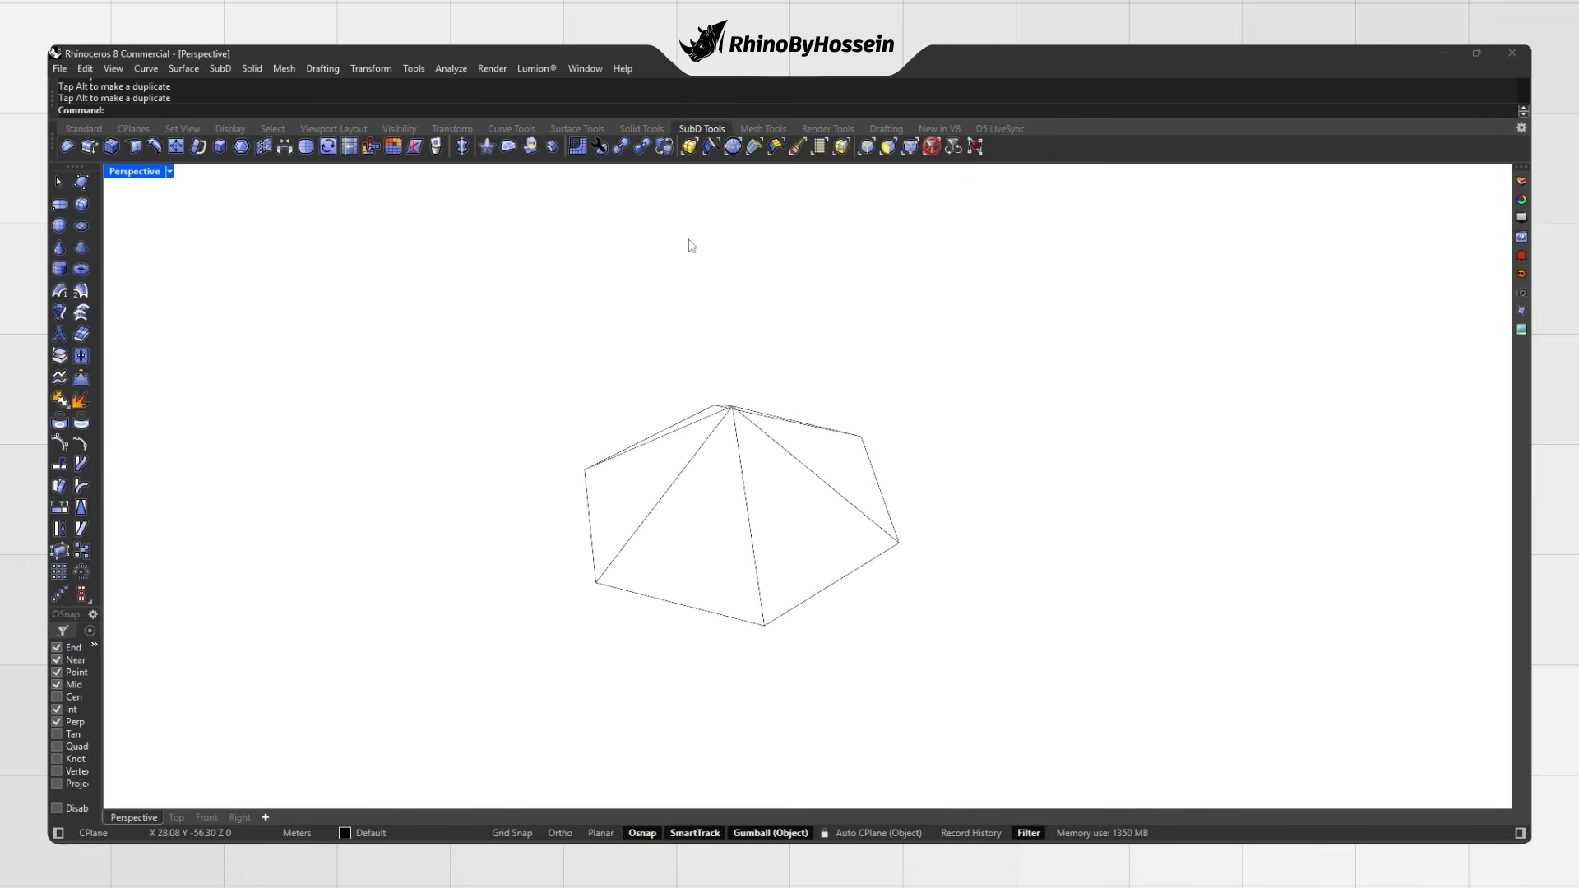
pyautogui.click(60, 334)
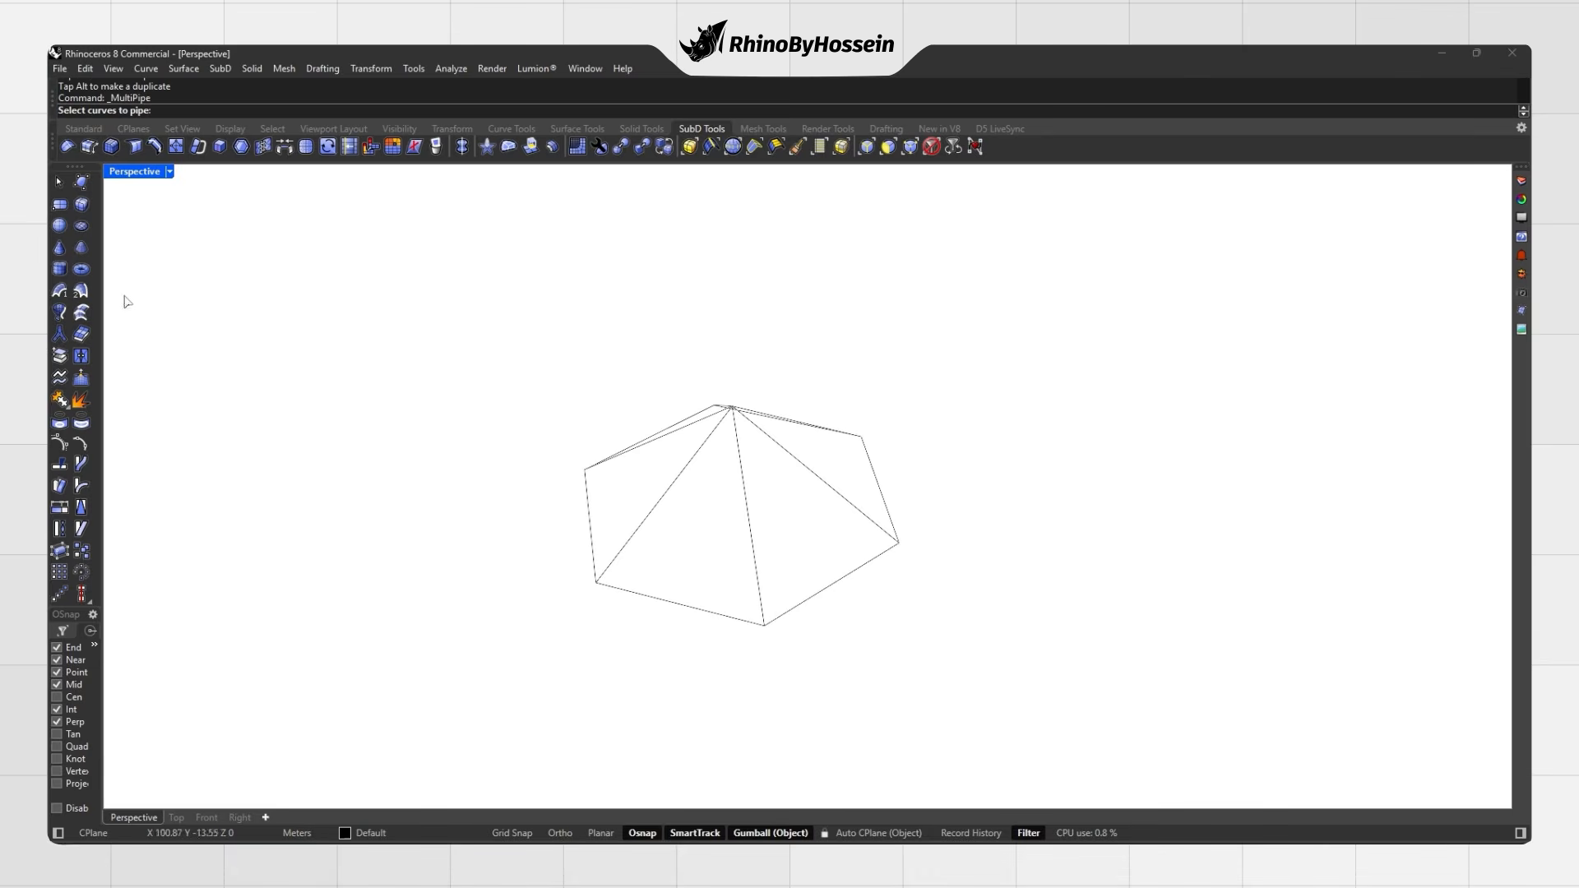
pyautogui.moveTo(957, 332); pyautogui.dragTo(464, 683)
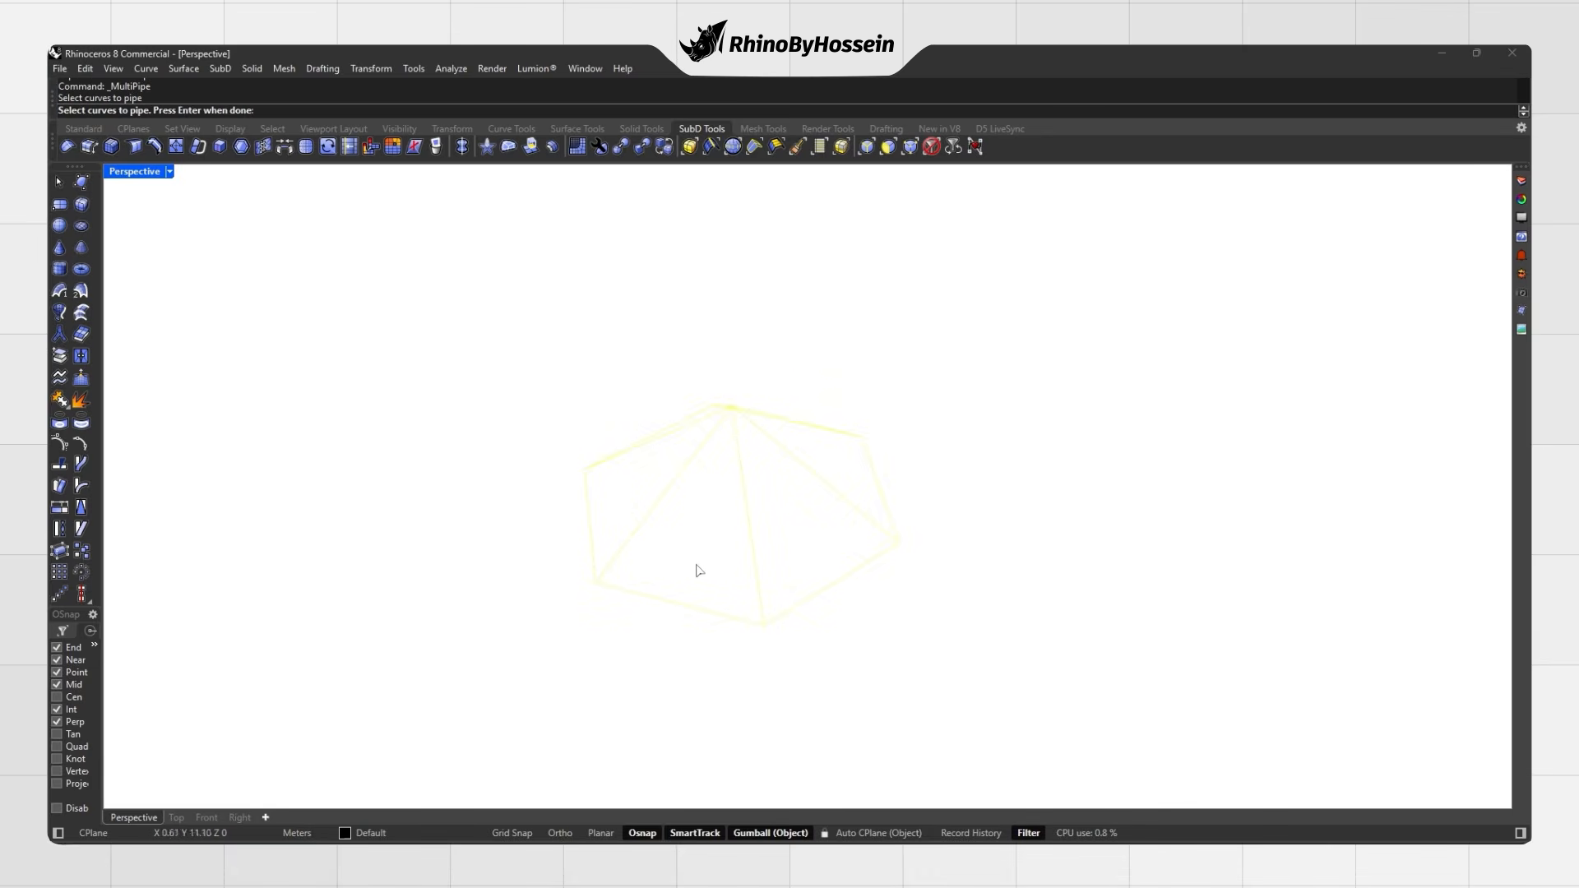
pyautogui.press('Return')
pyautogui.moveTo(628, 504); pyautogui.dragTo(683, 448, button='right')
pyautogui.click(133, 112)
pyautogui.moveTo(682, 448)
pyautogui.mouseDown(button='right')
pyautogui.moveTo(633, 534)
pyautogui.moveTo(729, 440)
pyautogui.moveTo(691, 481)
pyautogui.moveTo(724, 543)
pyautogui.moveTo(840, 362)
pyautogui.moveTo(804, 425)
pyautogui.moveTo(659, 448)
pyautogui.mouseUp(button='right')
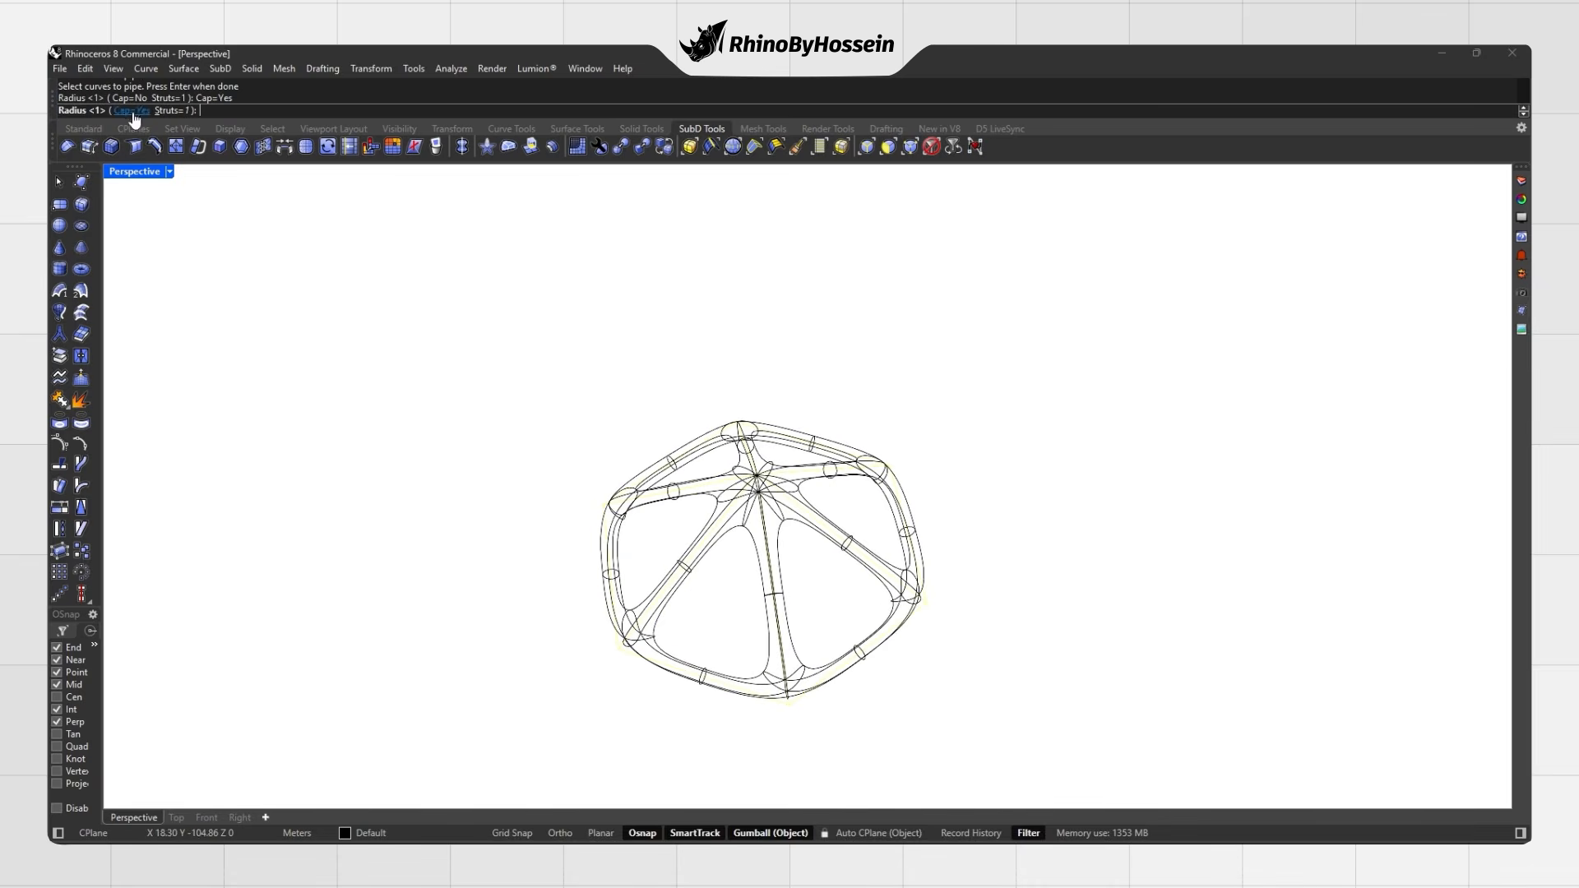
pyautogui.press('Return')
# Step: Compare the piped frame with the wireframe, then move the SubD frame to the right
pyautogui.press('Tab')
pyautogui.press('Tab')
pyautogui.press('Tab')
pyautogui.press('Tab')
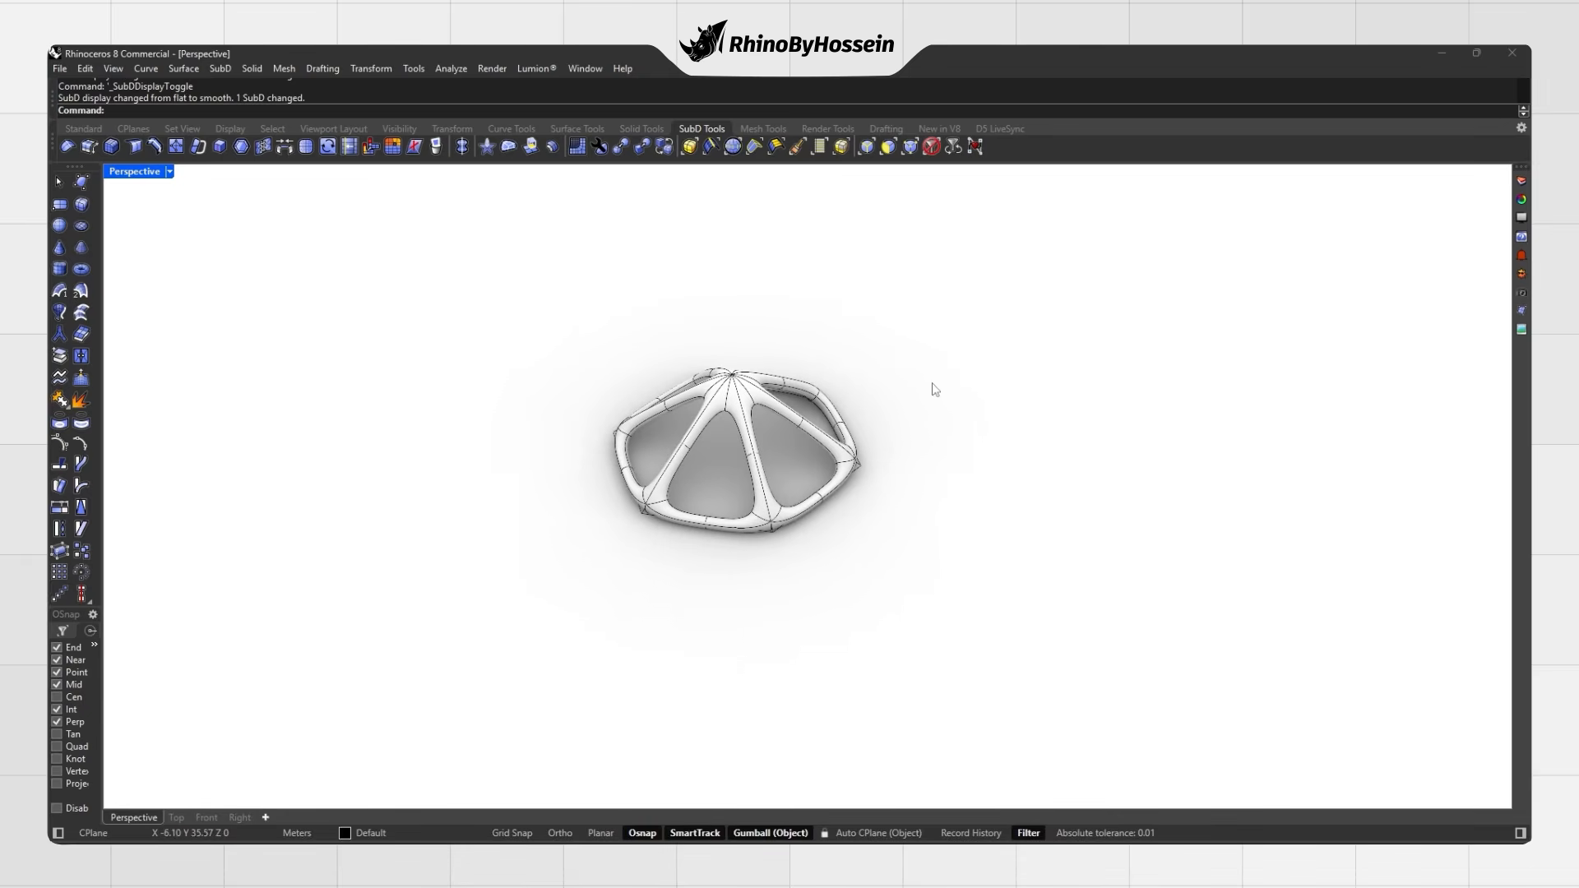
pyautogui.scroll(2, 745, 375)
pyautogui.hotkey('ctrl', 'z')
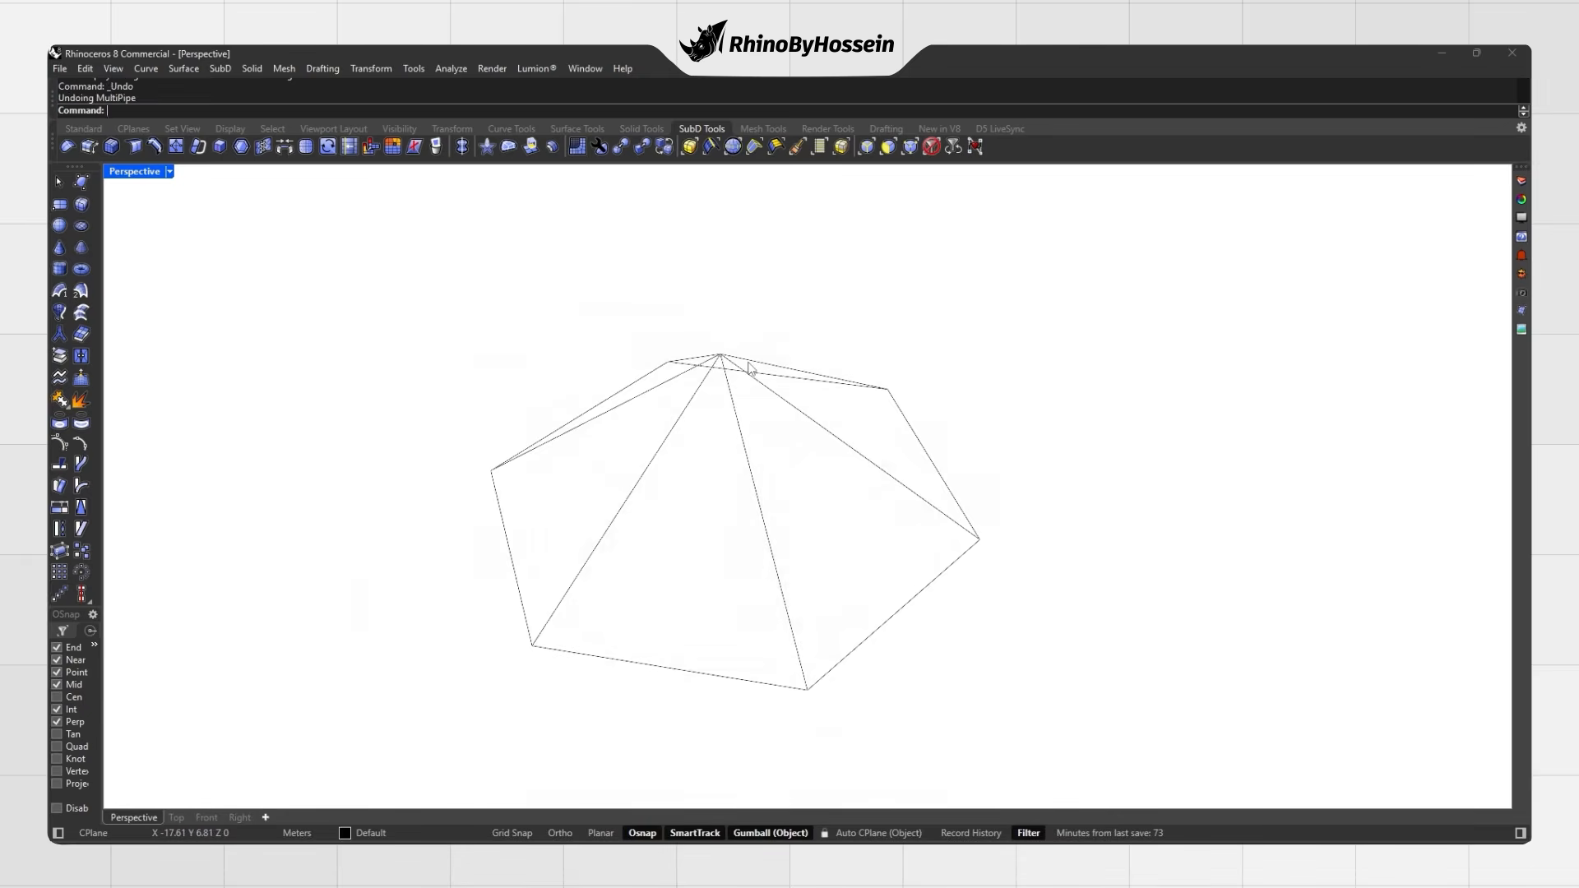
pyautogui.hotkey('ctrl', 'y')
pyautogui.click(742, 440)
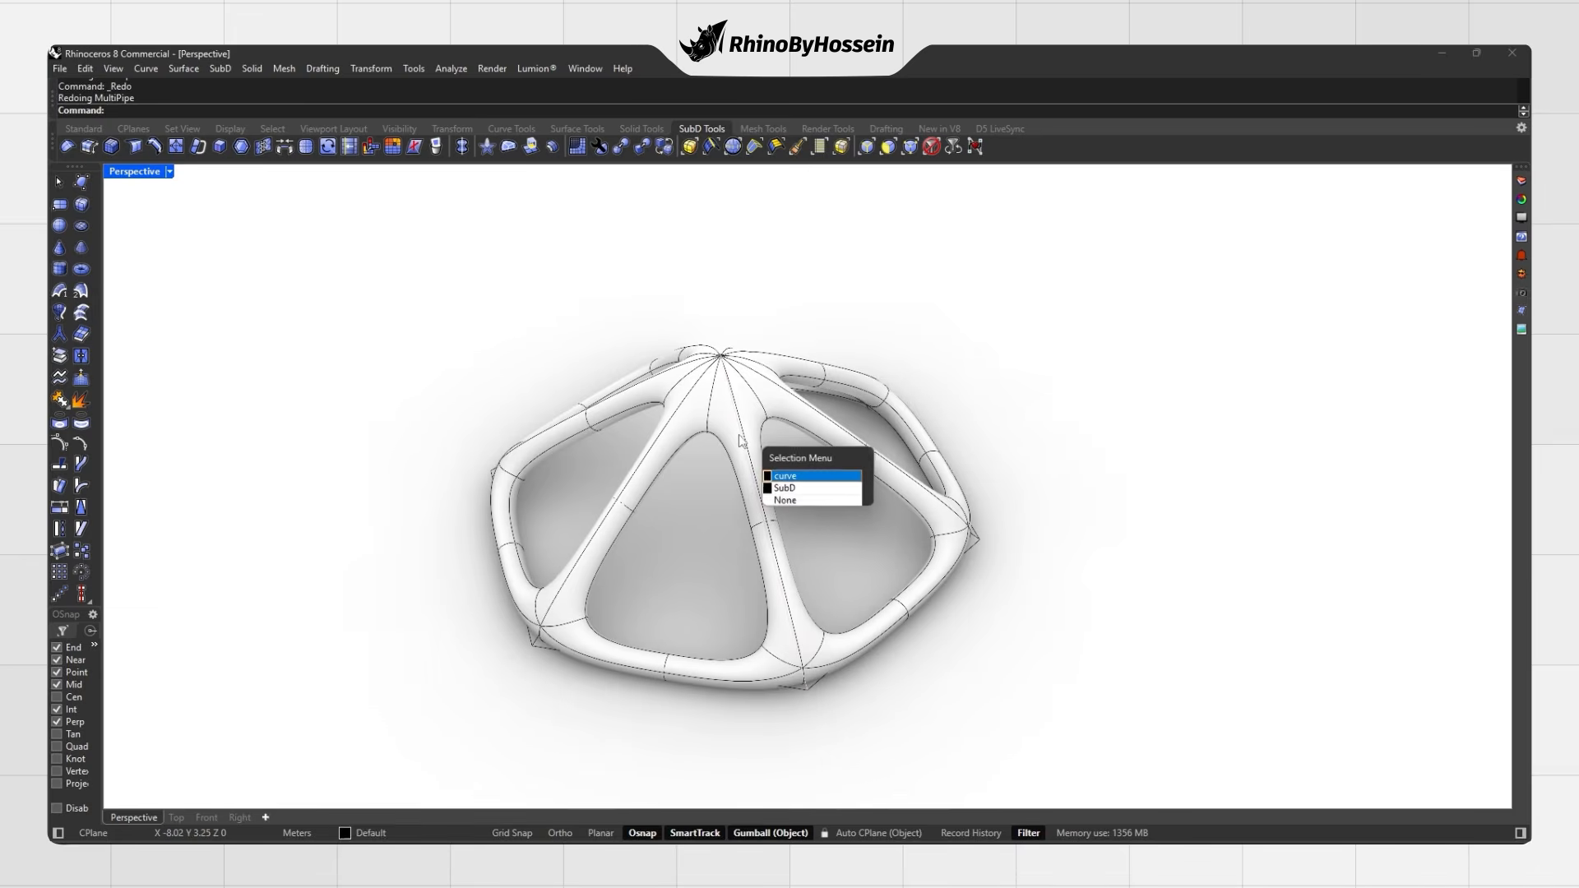
pyautogui.click(802, 494)
pyautogui.moveTo(750, 451); pyautogui.dragTo(1034, 381)
# Step: MultiPipe the seven leftover wireframe curves again with Struts set to 5
pyautogui.moveTo(868, 335); pyautogui.dragTo(605, 572)
pyautogui.click(57, 335)
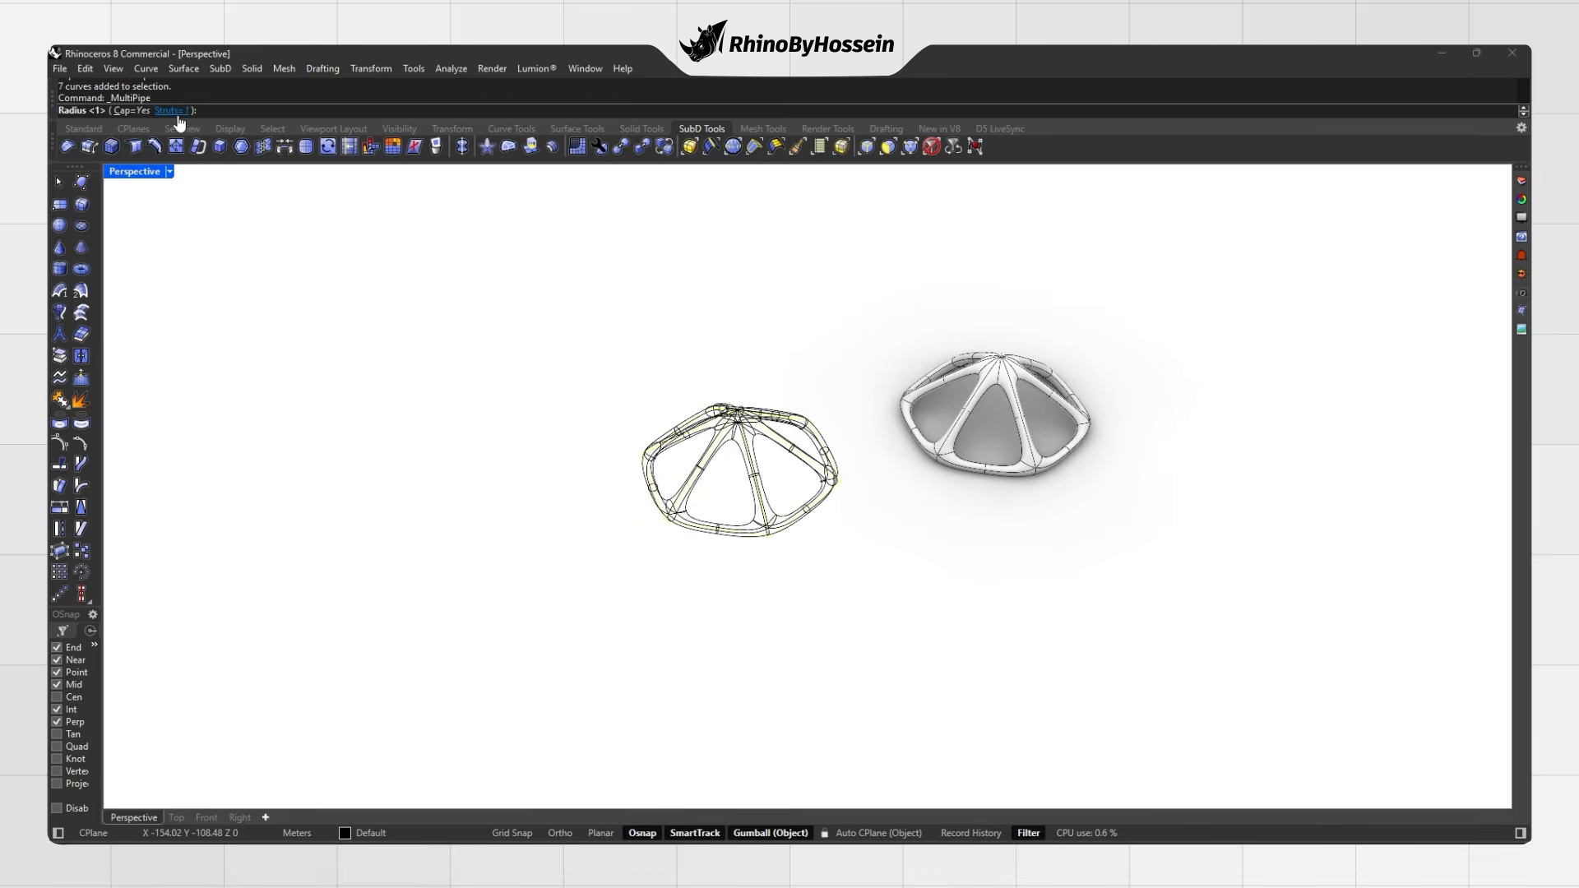
pyautogui.press('Return')
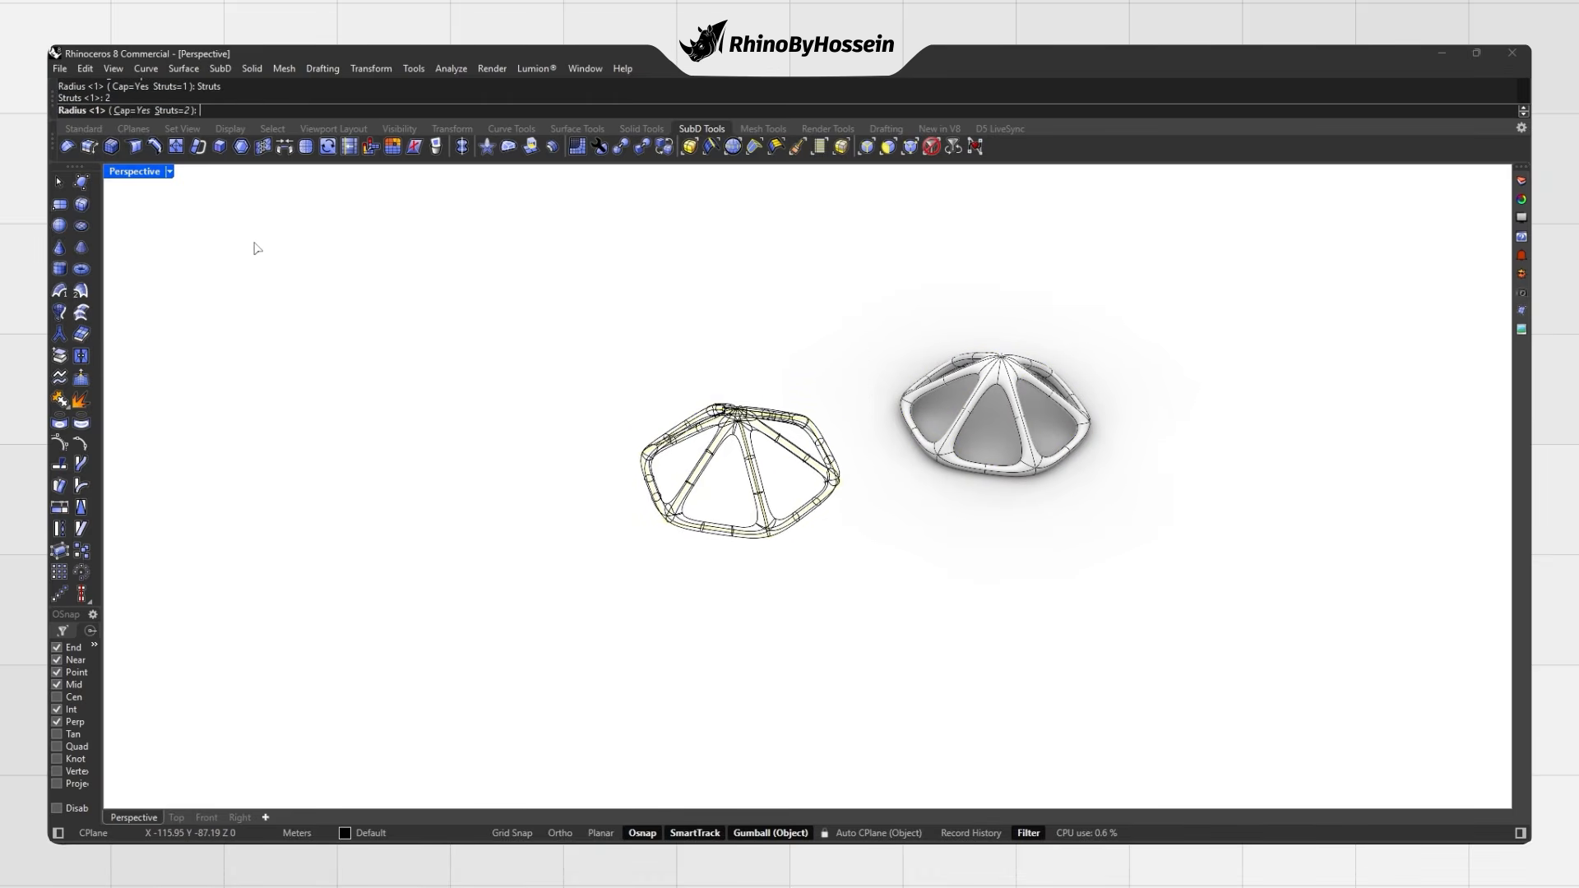
pyautogui.moveTo(299, 175); pyautogui.dragTo(301, 208, button='right')
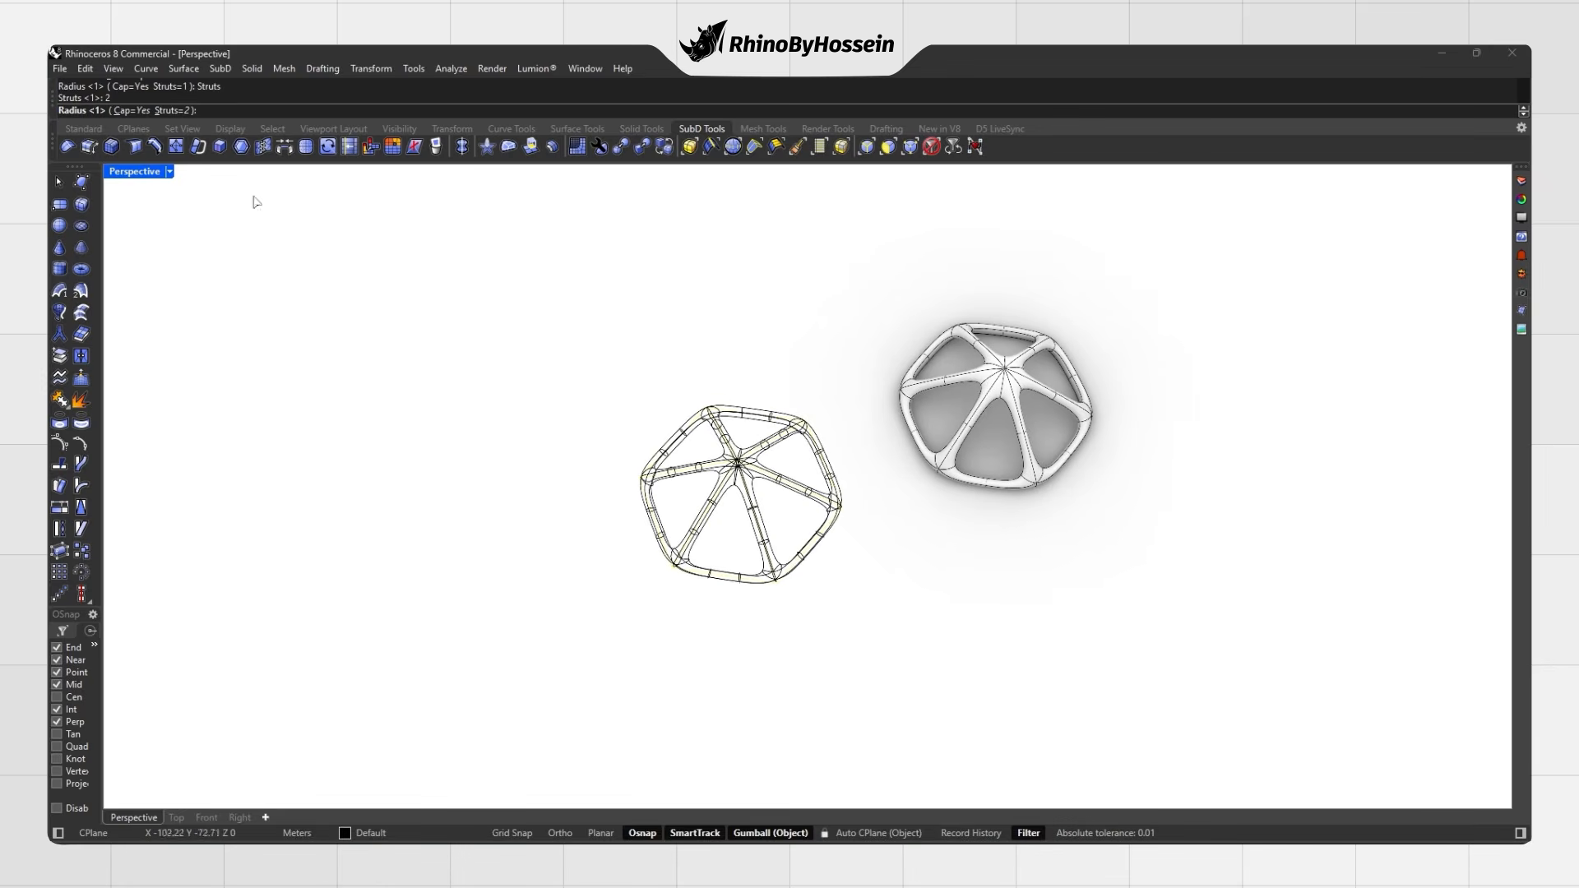
pyautogui.write('5')
pyautogui.press('Return')
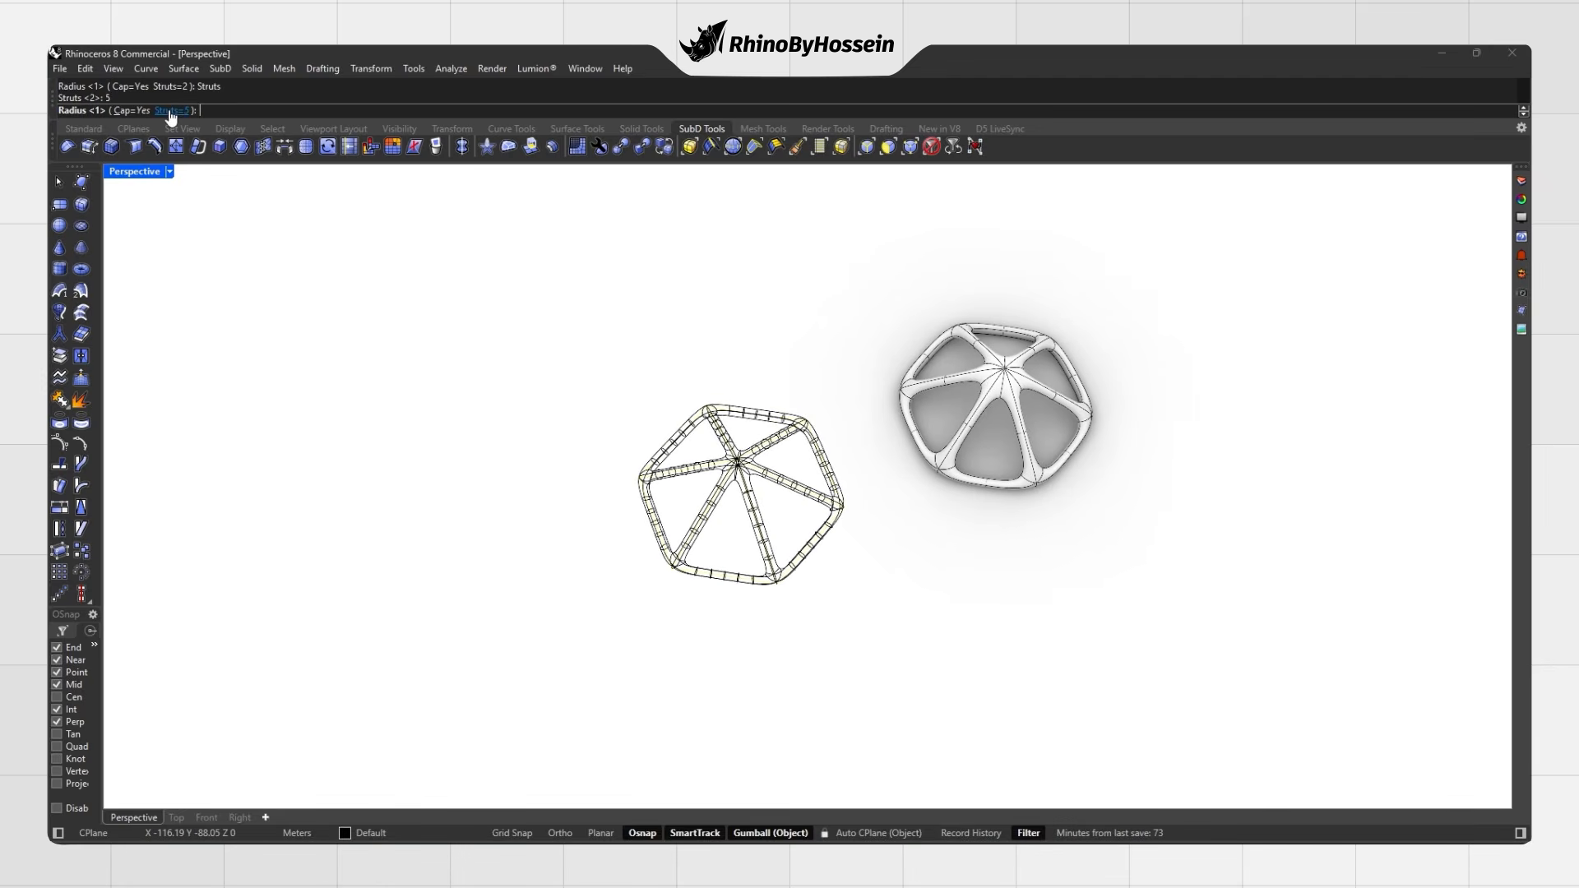
pyautogui.moveTo(533, 475); pyautogui.dragTo(707, 499, button='right')
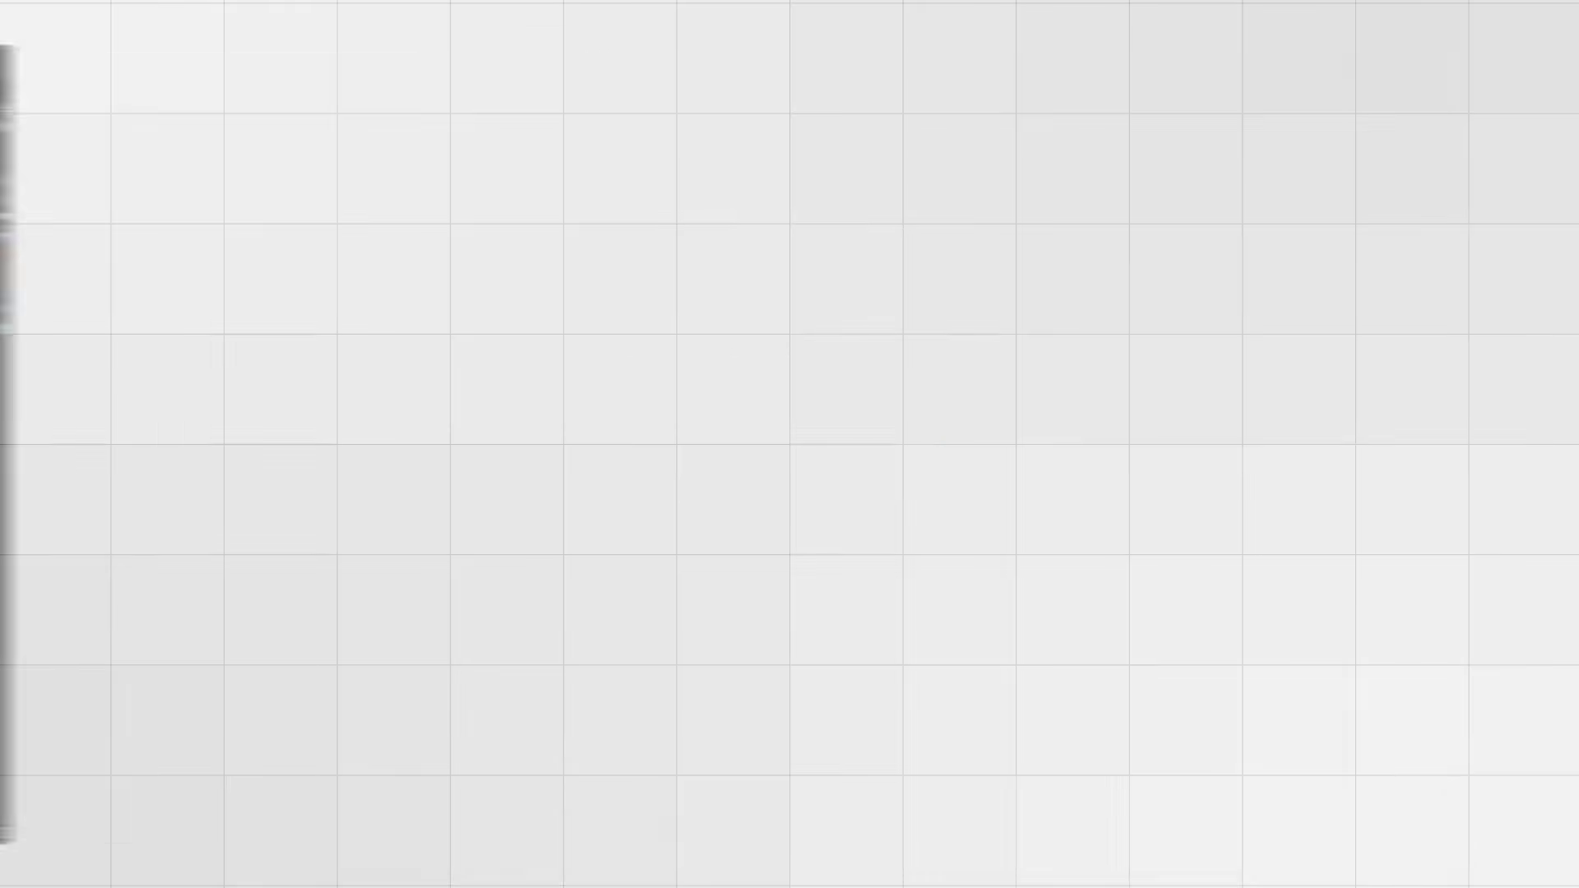
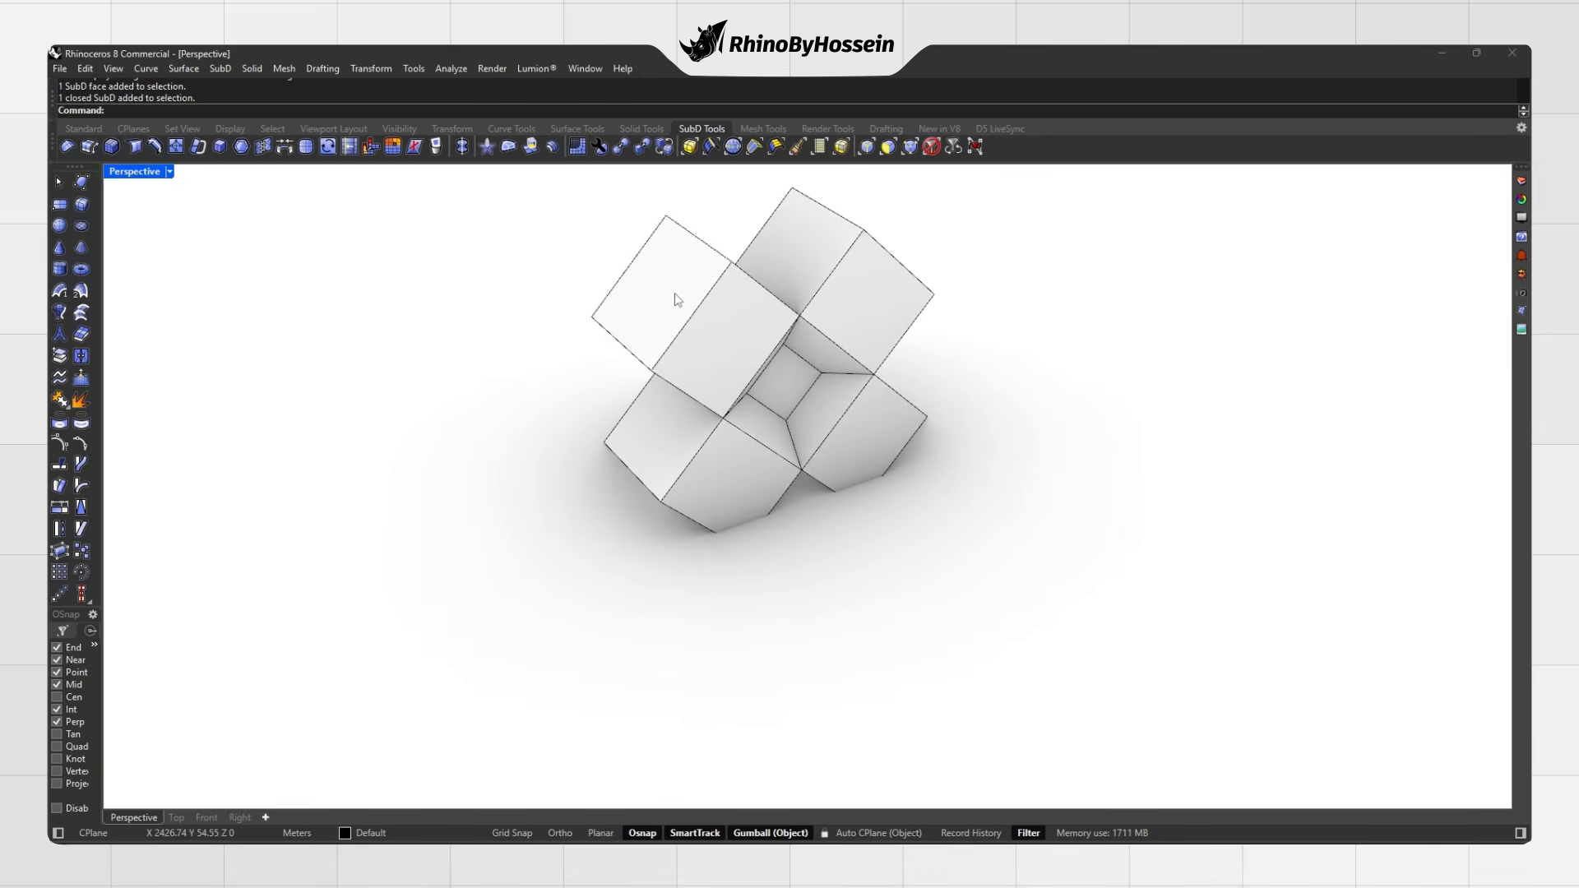
# Step: Rotate the top cube's face by 45° and another face by 20° so the boxes splay apart
pyautogui.click(630, 318)
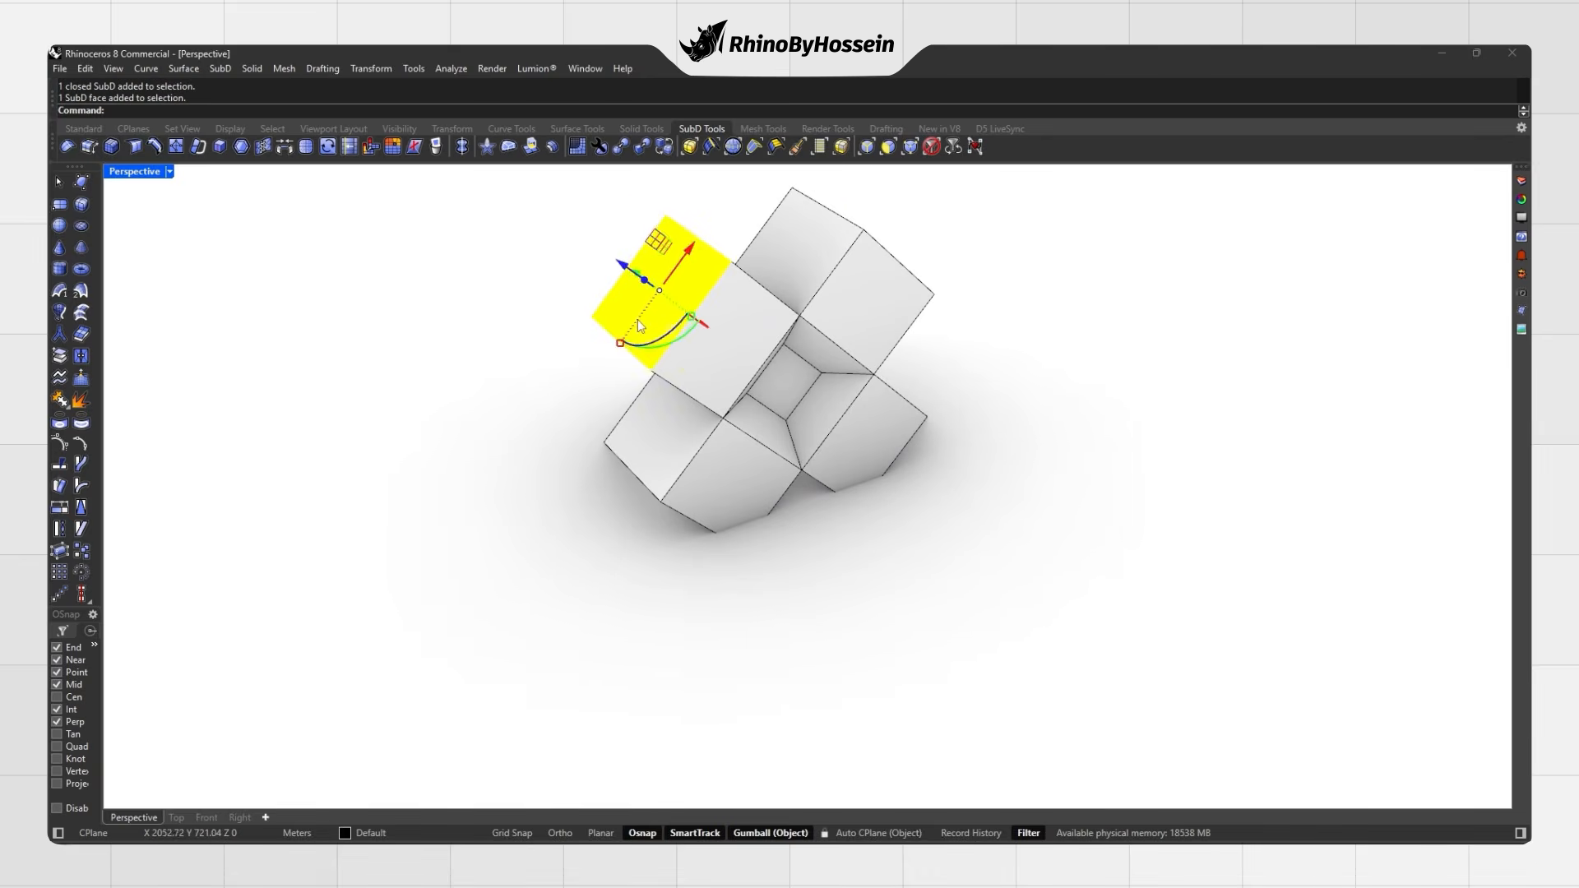
pyautogui.moveTo(630, 318); pyautogui.dragTo(672, 320, button='right')
pyautogui.press('Return')
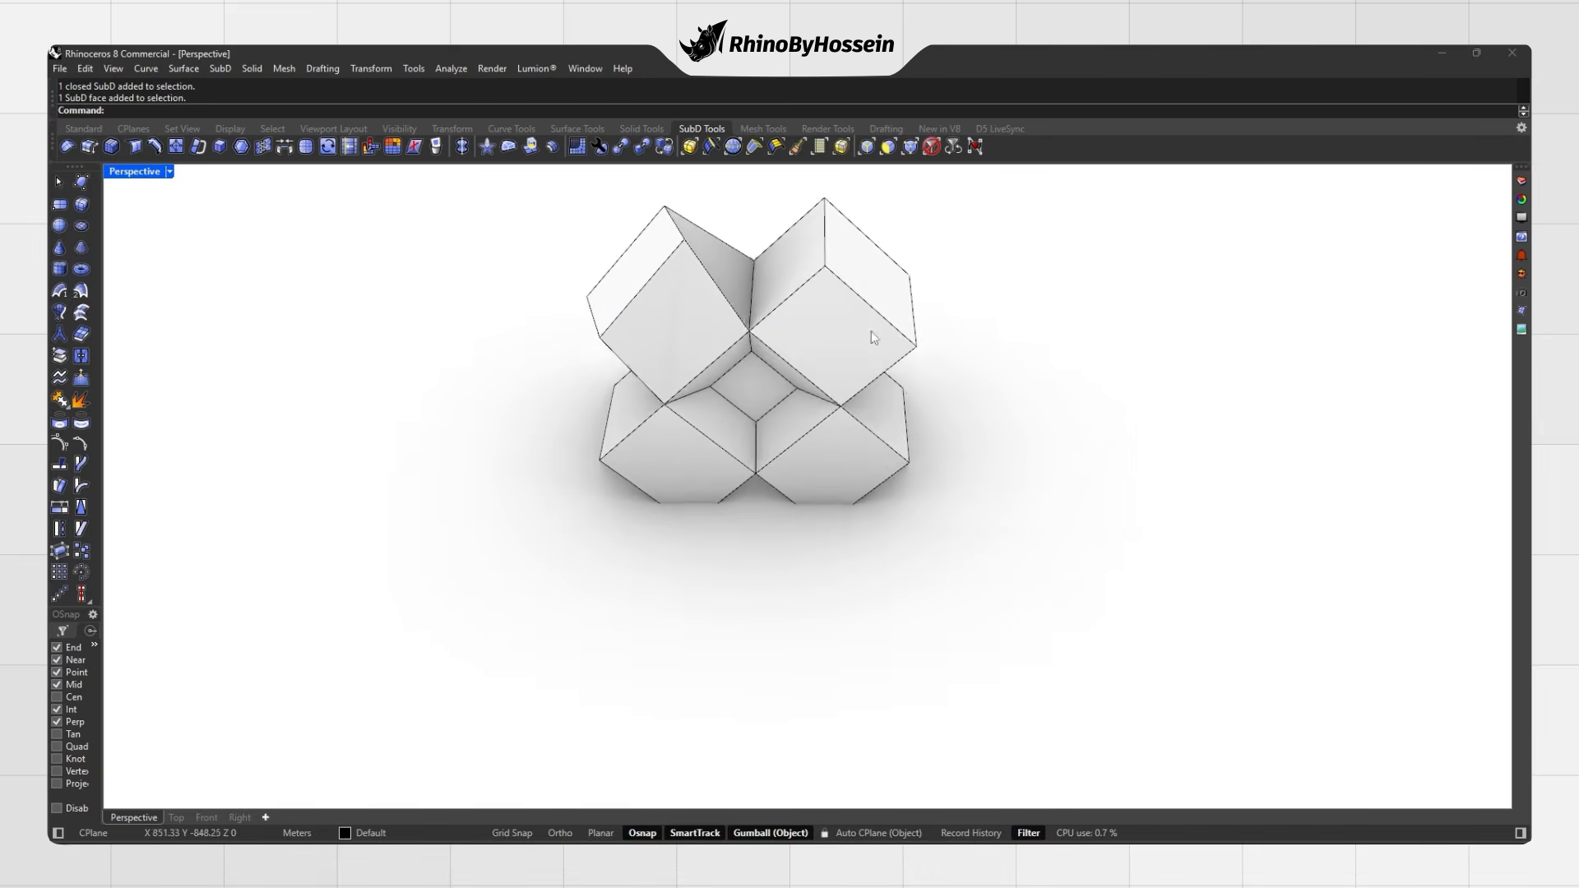
pyautogui.click(839, 296)
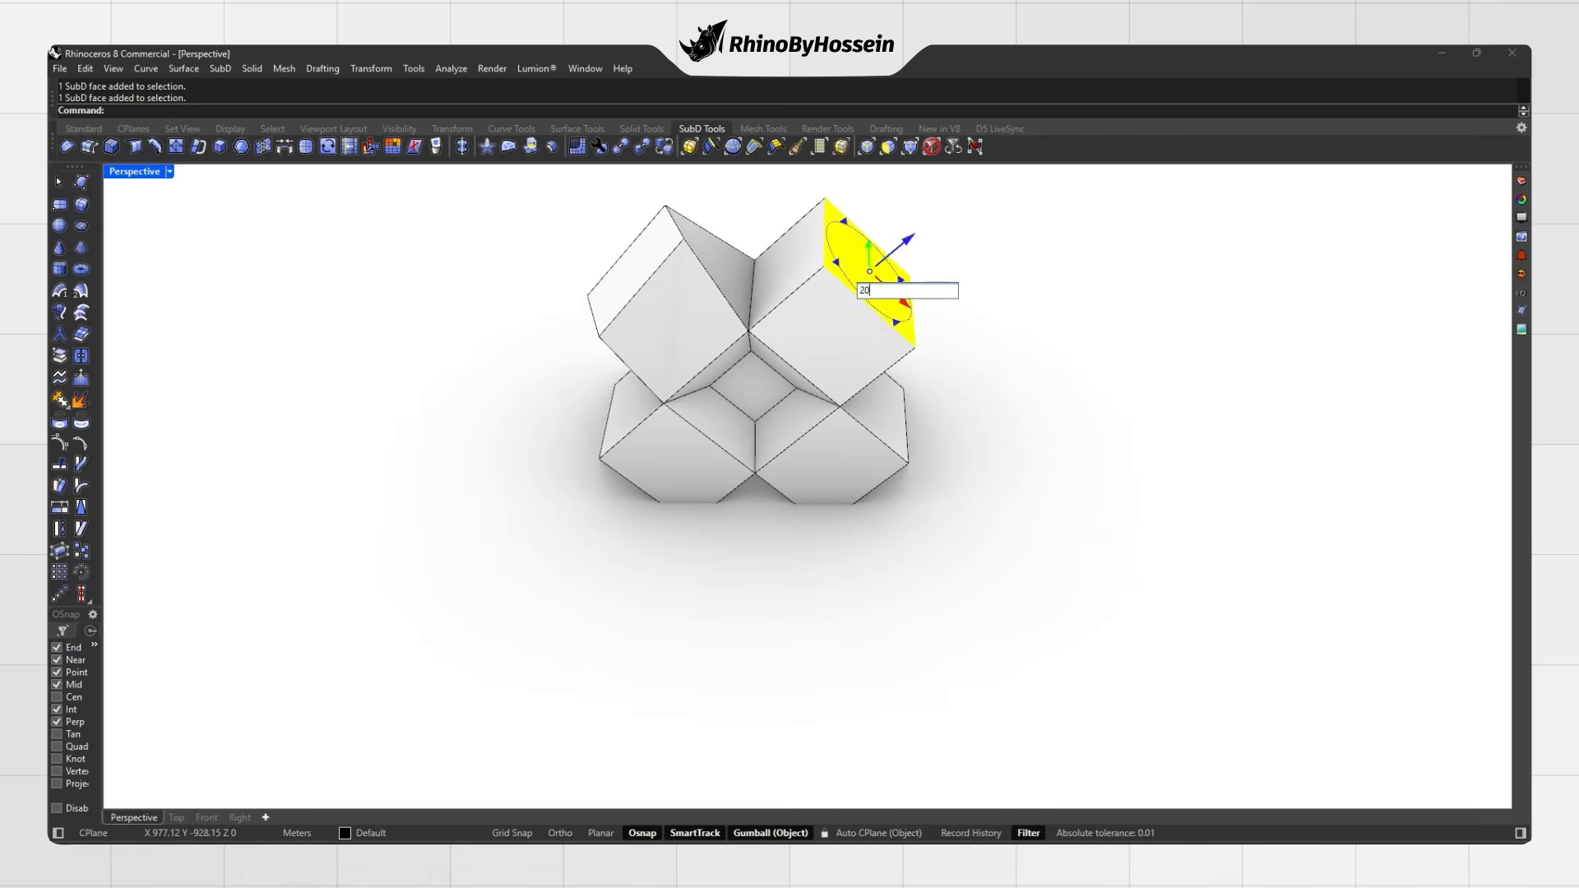
pyautogui.press('Return')
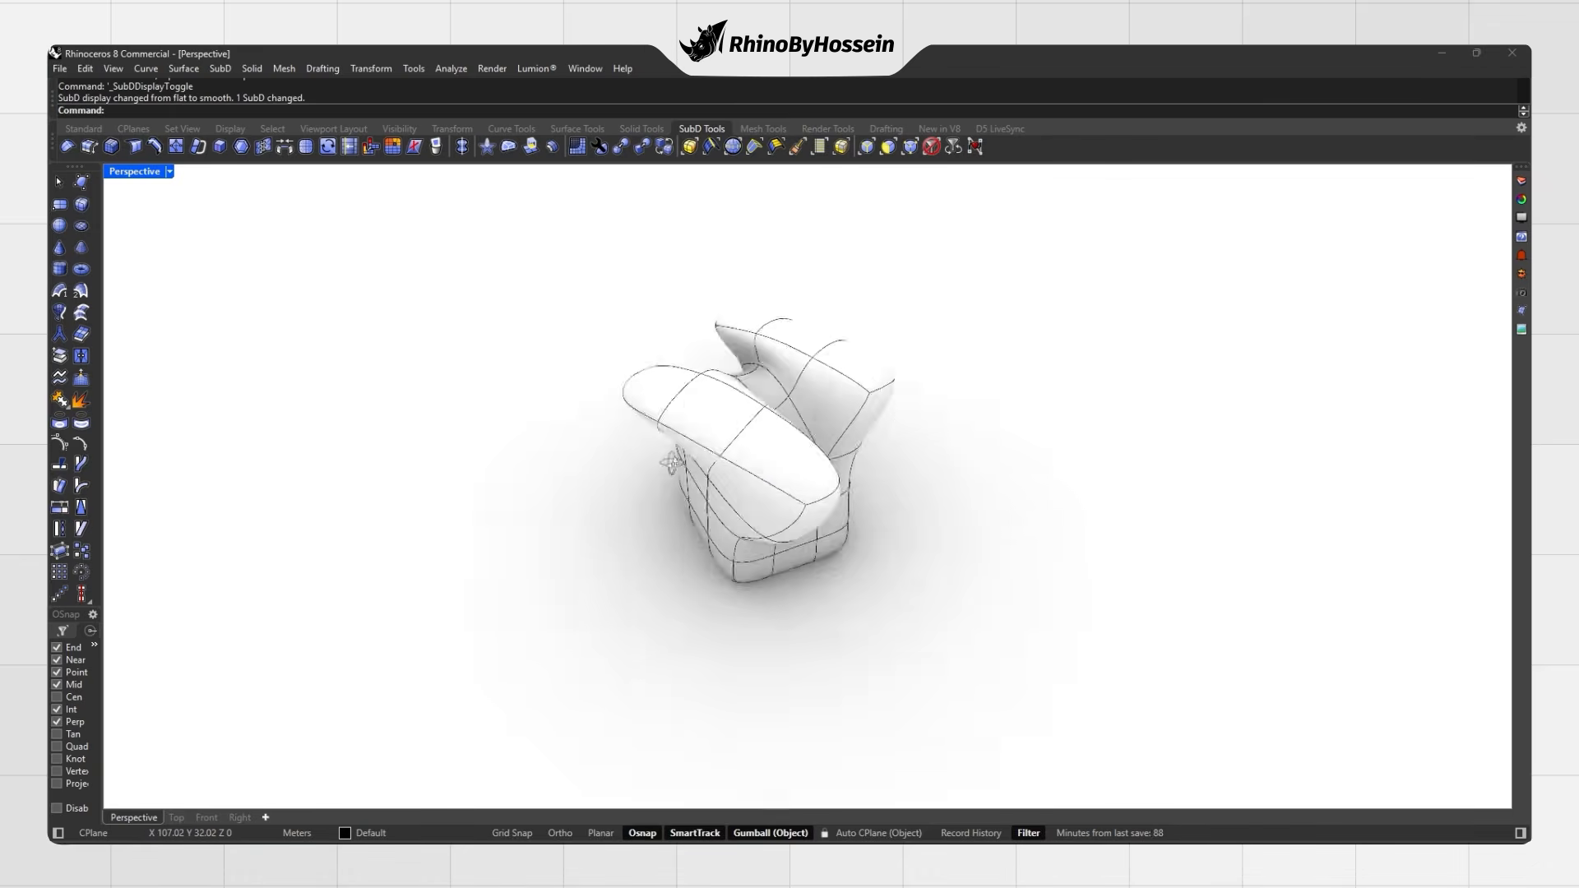
pyautogui.moveTo(568, 387); pyautogui.dragTo(486, 423, button='right')
pyautogui.scroll(-5, 757, 383)
pyautogui.scroll(8, 755, 382)
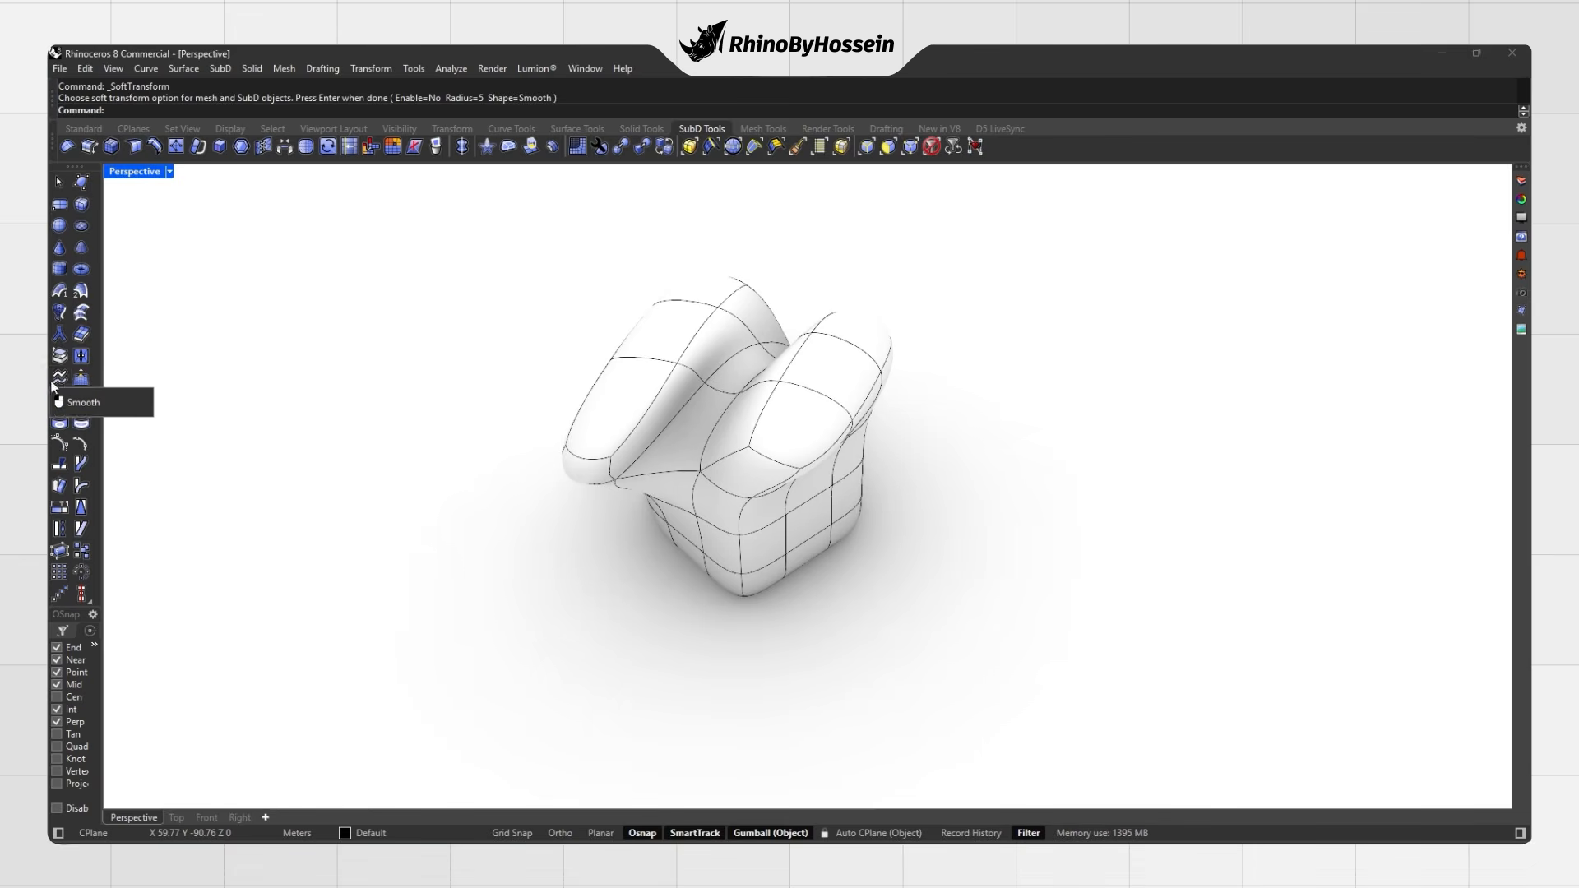
# Step: Smooth the two-lobed SubD with smooth factor 1 and 1 smoothing step
pyautogui.click(59, 378)
pyautogui.click(663, 451)
pyautogui.press('Return')
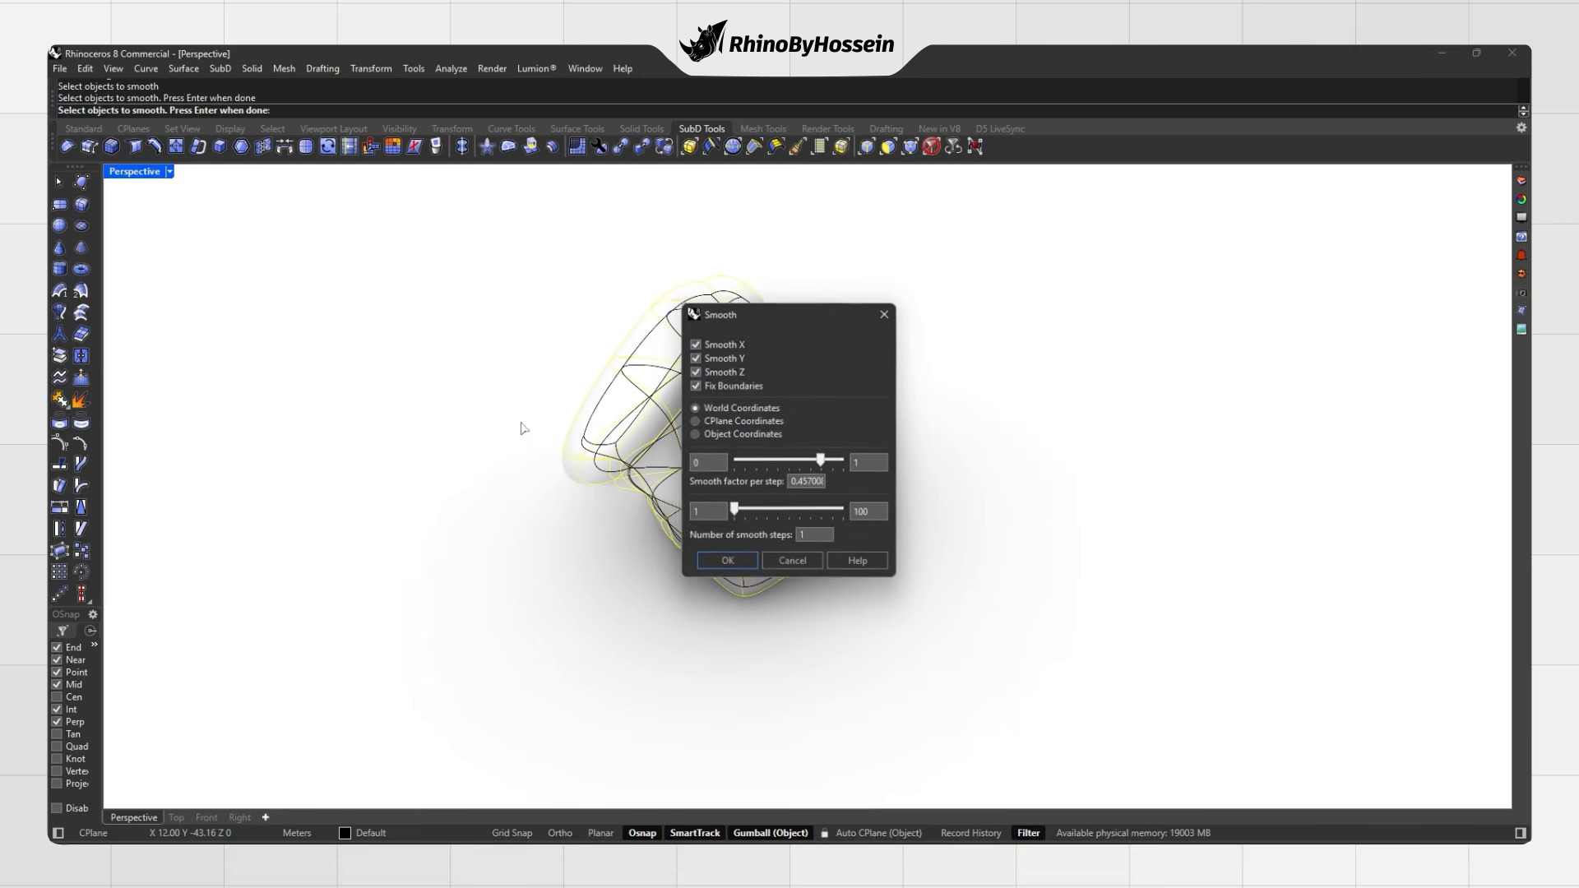
pyautogui.moveTo(771, 315); pyautogui.dragTo(1024, 284)
pyautogui.moveTo(781, 411); pyautogui.dragTo(703, 398, button='right')
pyautogui.moveTo(990, 482)
pyautogui.mouseDown()
pyautogui.moveTo(1025, 479)
pyautogui.moveTo(983, 492)
pyautogui.mouseUp()
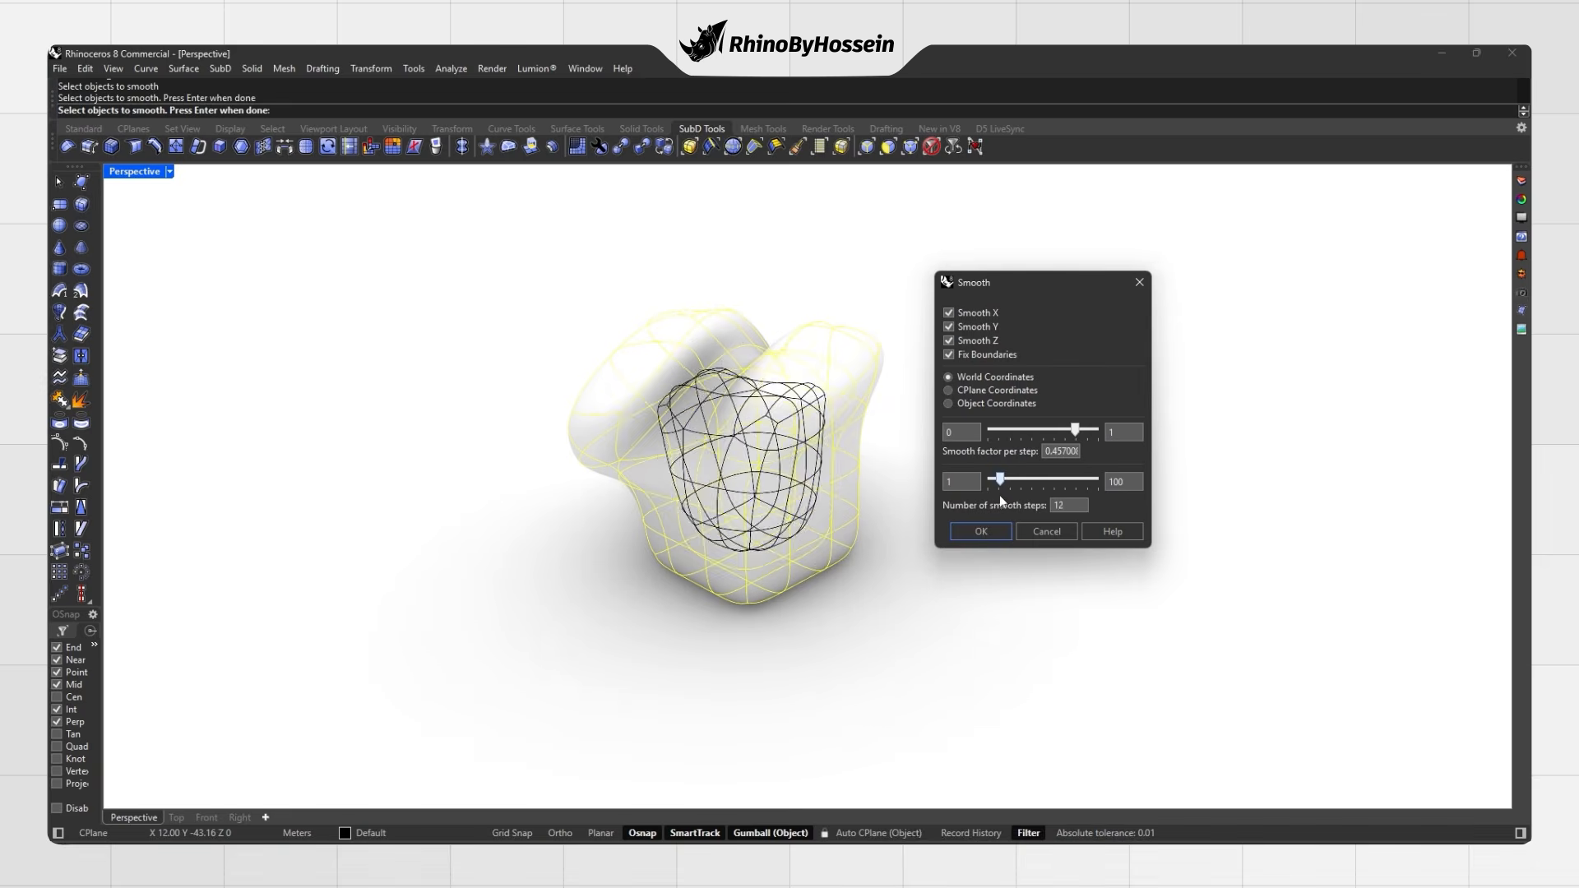
pyautogui.moveTo(1076, 430); pyautogui.dragTo(977, 454)
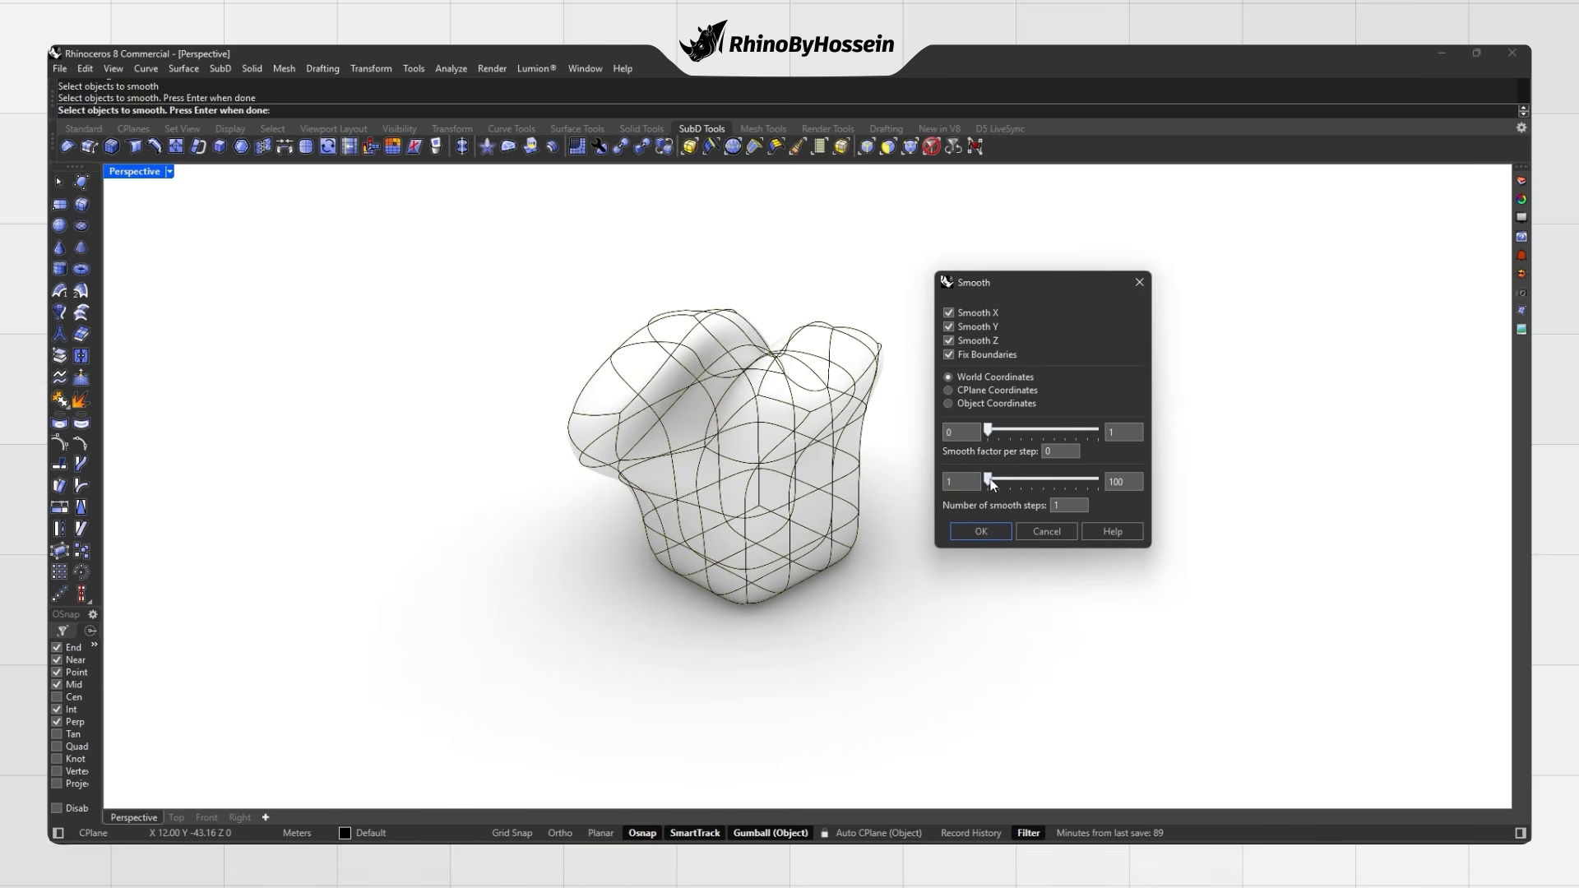
pyautogui.moveTo(1052, 443); pyautogui.dragTo(1096, 438)
pyautogui.moveTo(991, 483); pyautogui.dragTo(988, 485)
# Step: Apply the smoothing, then show the open-box SubD in flat display
pyautogui.click(984, 530)
pyautogui.moveTo(874, 424); pyautogui.dragTo(715, 447, button='right')
pyautogui.moveTo(714, 447); pyautogui.dragTo(954, 449, button='right')
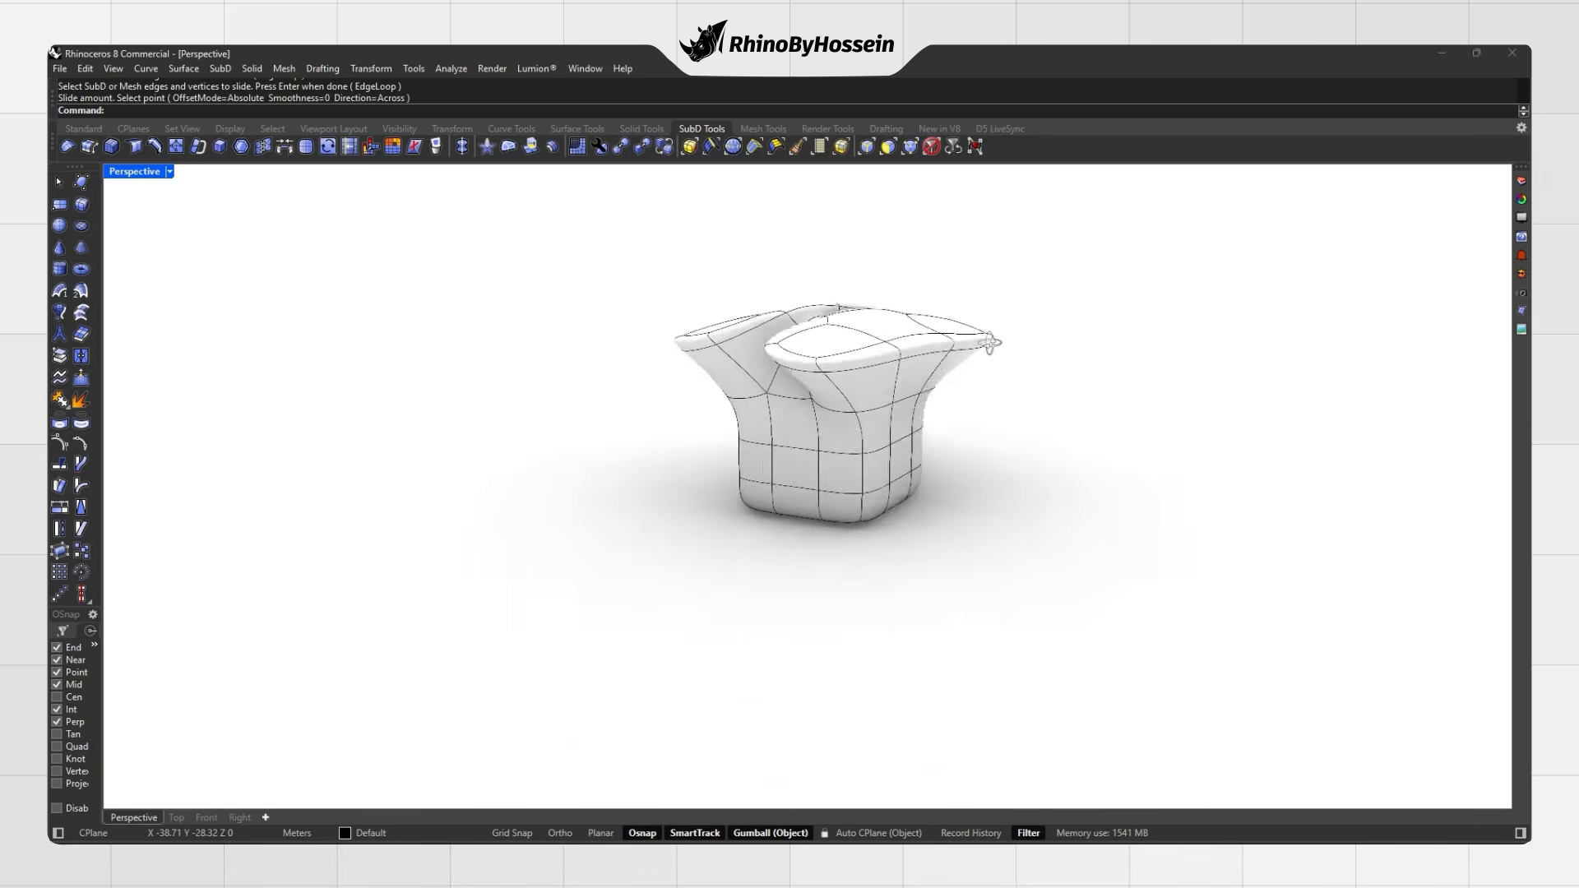
pyautogui.moveTo(990, 346); pyautogui.dragTo(704, 486, button='right')
pyautogui.press('Tab')
# Step: Slide the selected front and rear flap edges to a new position
pyautogui.keyDown('ctrl'); pyautogui.keyDown('shift'); pyautogui.click(814, 402); pyautogui.keyUp('shift'); pyautogui.keyUp('ctrl')
pyautogui.keyDown('ctrl'); pyautogui.keyDown('shift'); pyautogui.moveTo(737, 540); pyautogui.dragTo(768, 447); pyautogui.keyUp('shift'); pyautogui.keyUp('ctrl')
pyautogui.moveTo(768, 460); pyautogui.dragTo(946, 503, button='right')
pyautogui.keyDown('ctrl'); pyautogui.keyDown('shift'); pyautogui.moveTo(863, 286); pyautogui.dragTo(944, 409); pyautogui.keyUp('shift'); pyautogui.keyUp('ctrl')
pyautogui.moveTo(944, 409); pyautogui.dragTo(987, 288, button='right')
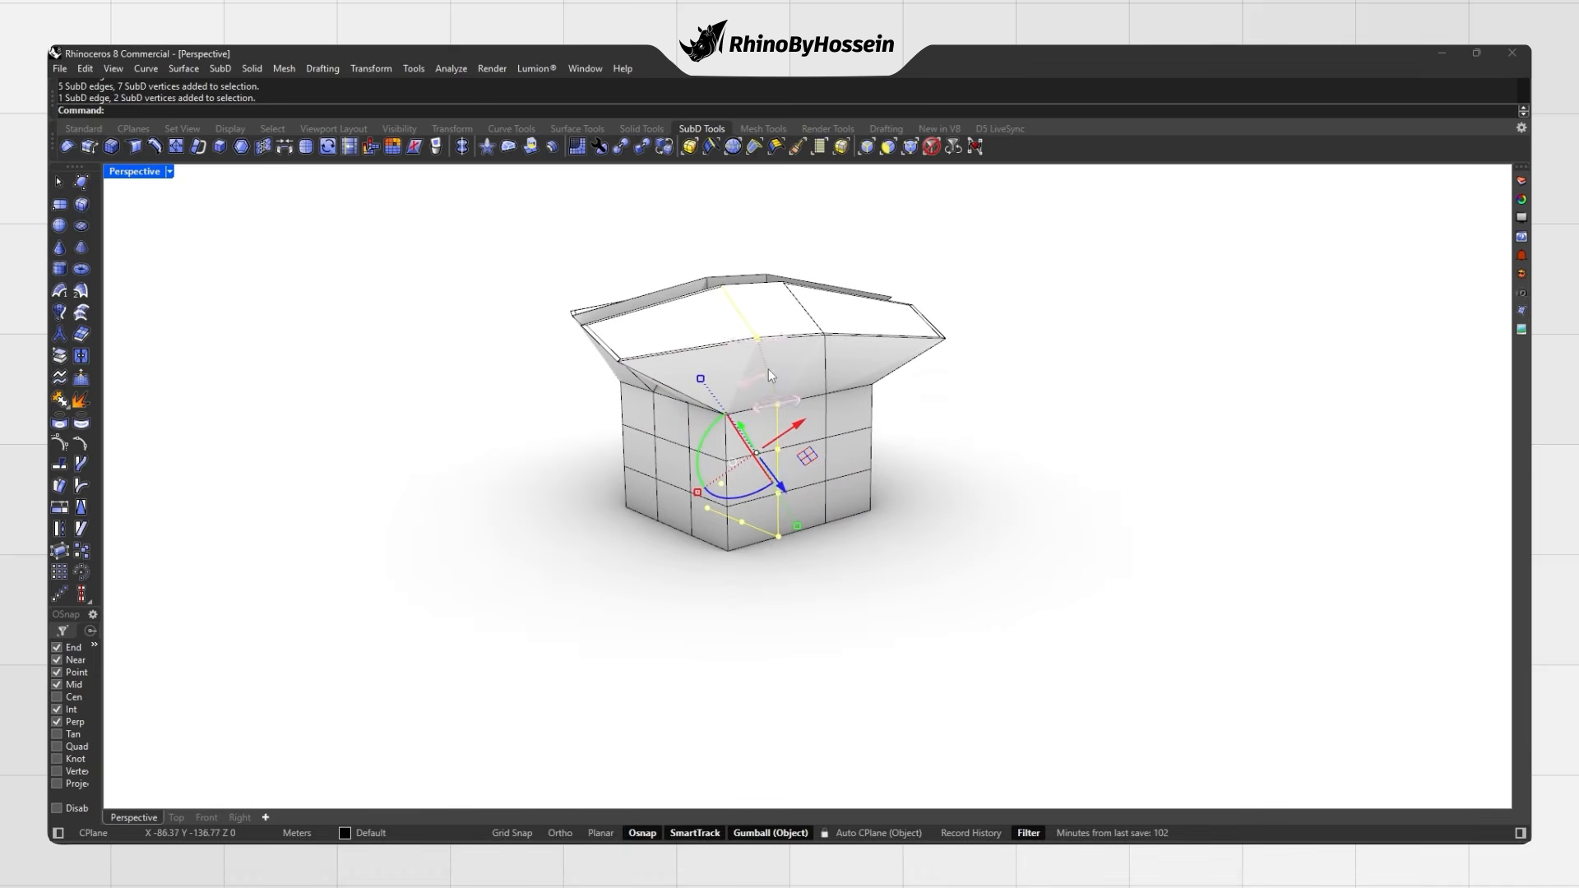
pyautogui.keyDown('ctrl'); pyautogui.keyDown('shift'); pyautogui.click(771, 375); pyautogui.keyUp('shift'); pyautogui.keyUp('ctrl')
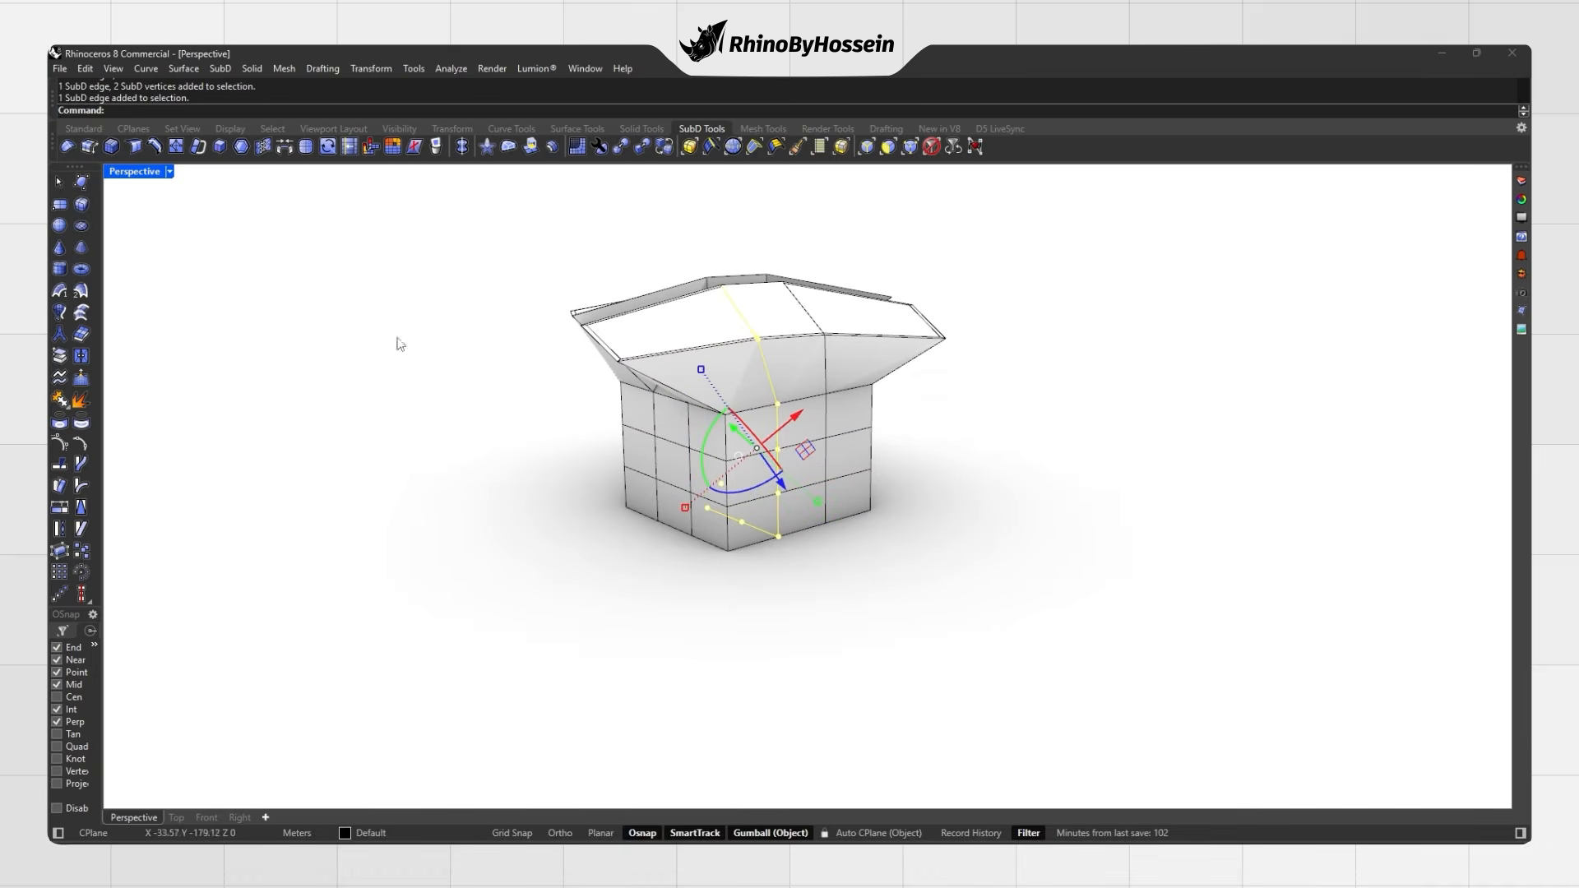
pyautogui.click(348, 149)
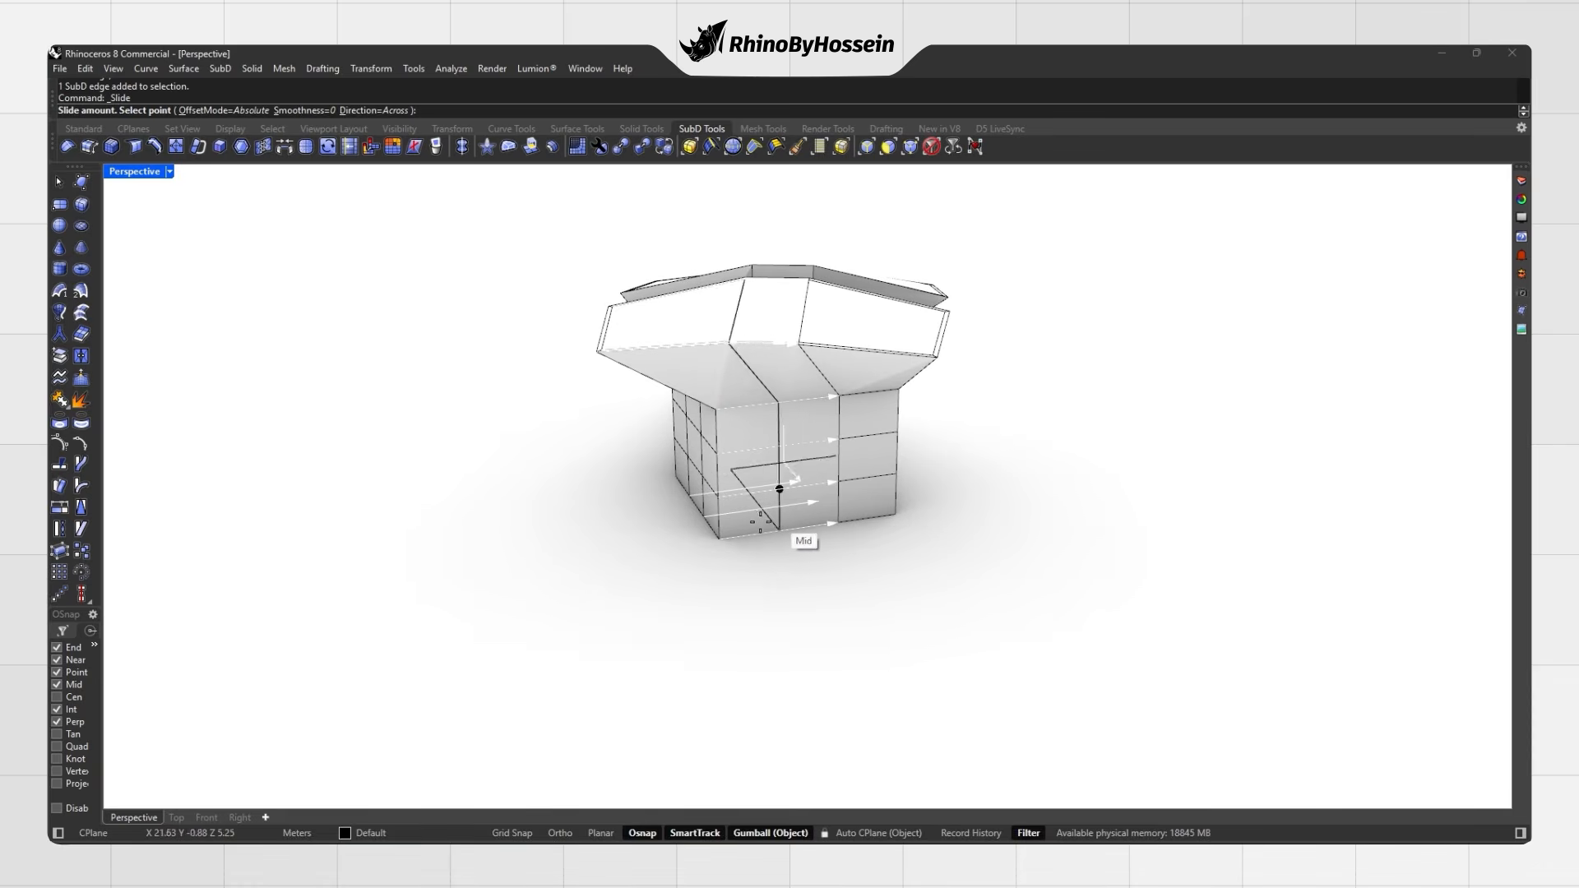
pyautogui.click(783, 504)
pyautogui.moveTo(783, 504); pyautogui.dragTo(777, 444, button='right')
pyautogui.press('Tab')
pyautogui.press('Tab')
# Step: Slide another flap edge to a new position and check it smoothed
pyautogui.rightClick(714, 357)
pyautogui.click(712, 355)
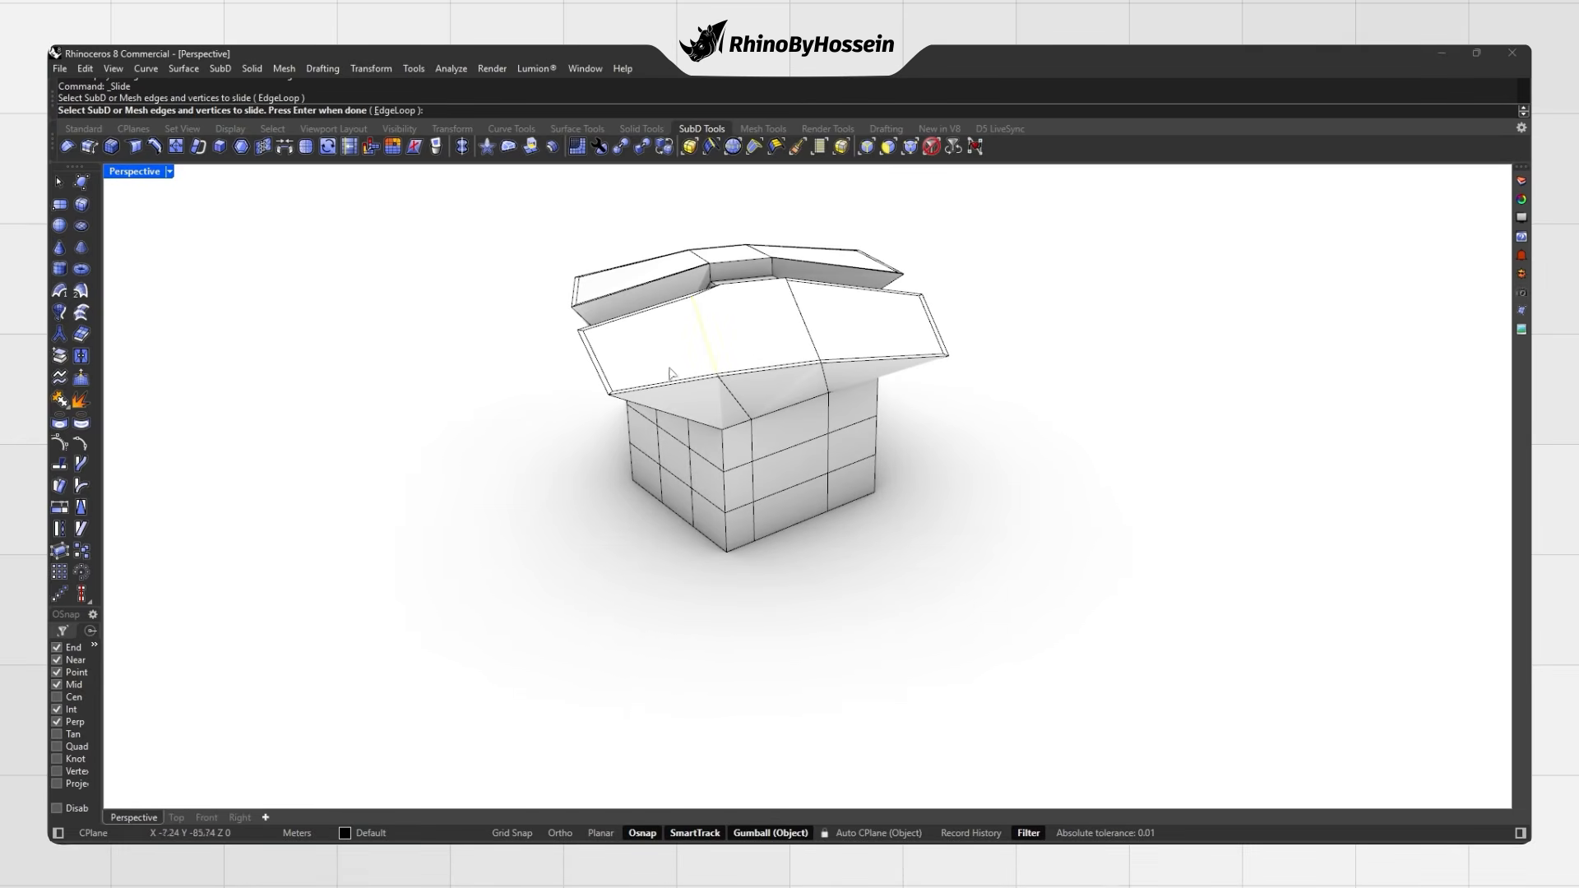
pyautogui.rightClick(736, 346)
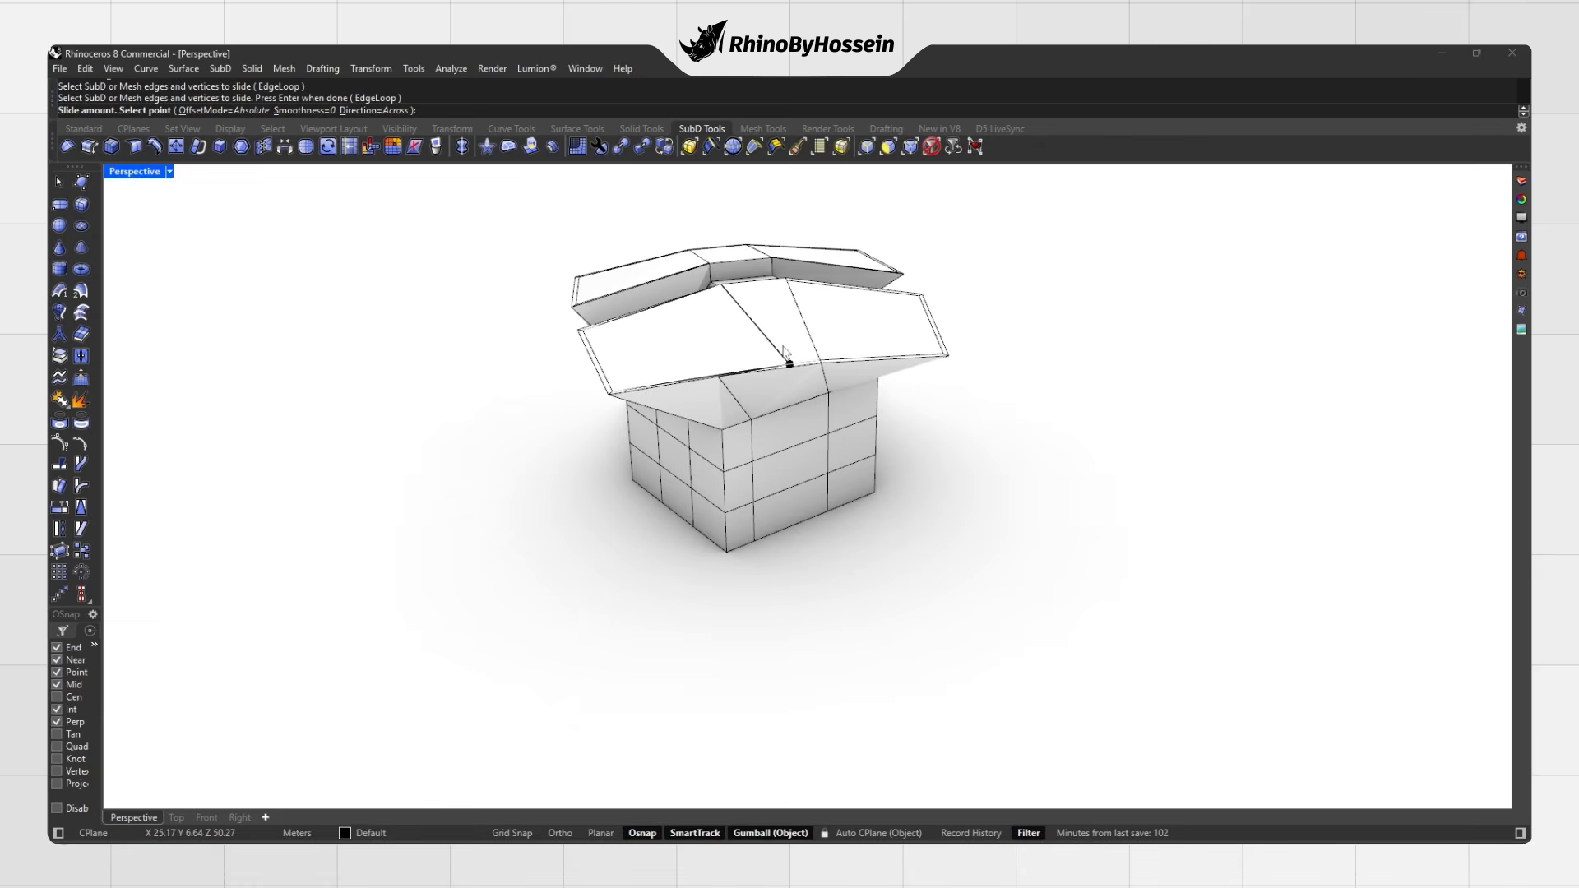
pyautogui.click(743, 360)
pyautogui.moveTo(743, 360); pyautogui.dragTo(773, 428, button='right')
pyautogui.press('Tab')
pyautogui.press('Tab')
pyautogui.scroll(-2, 773, 428)
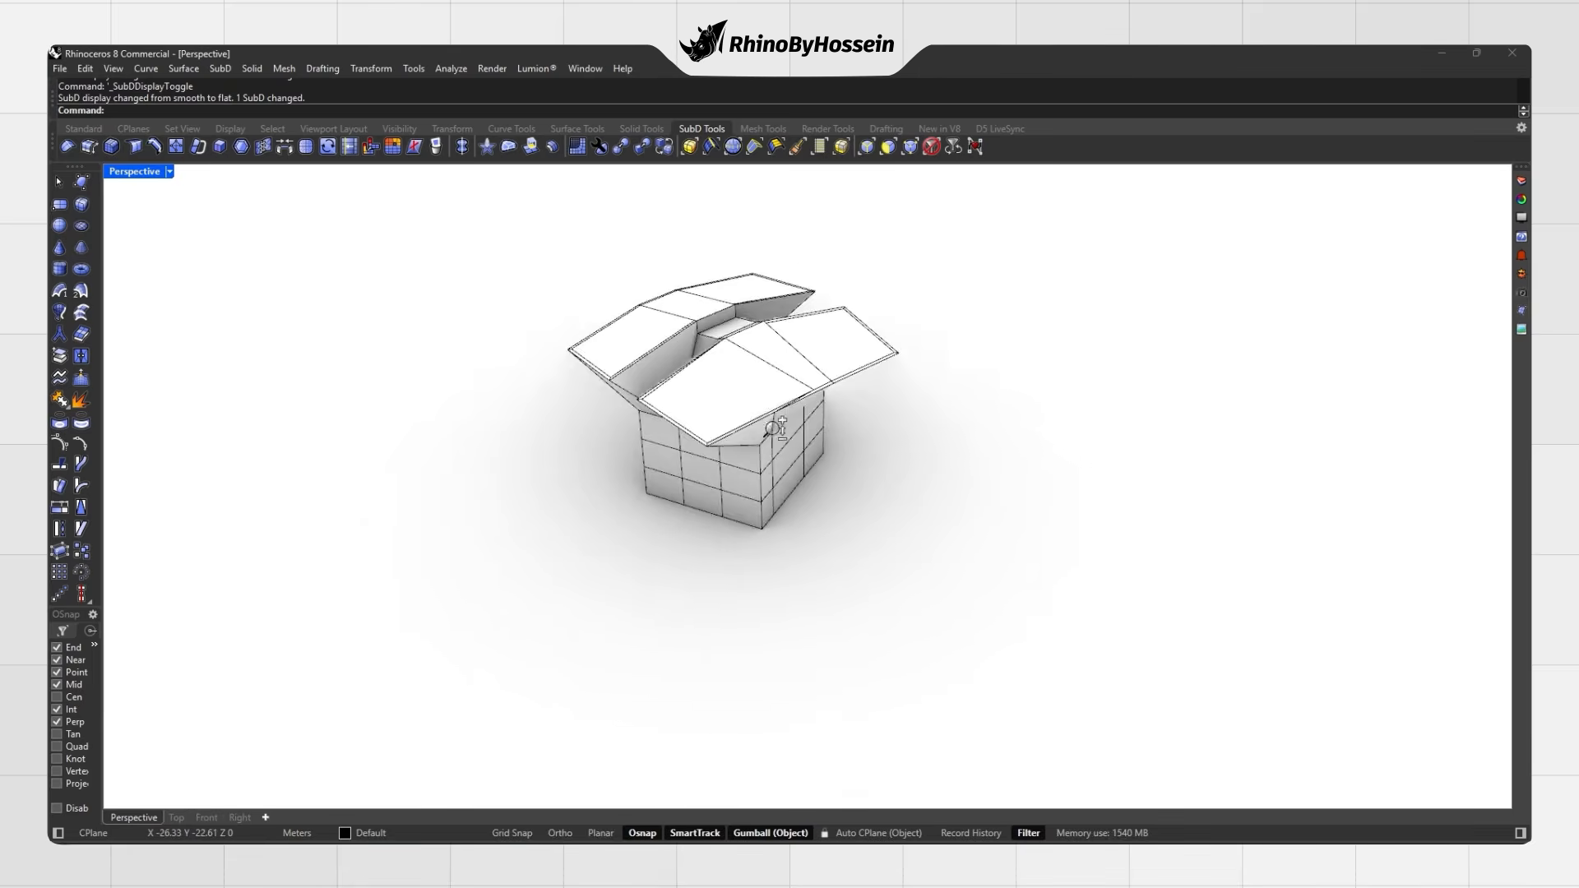
# Step: Insert an edge loop across the front flap
pyautogui.press('Tab')
pyautogui.scroll(3, 765, 436)
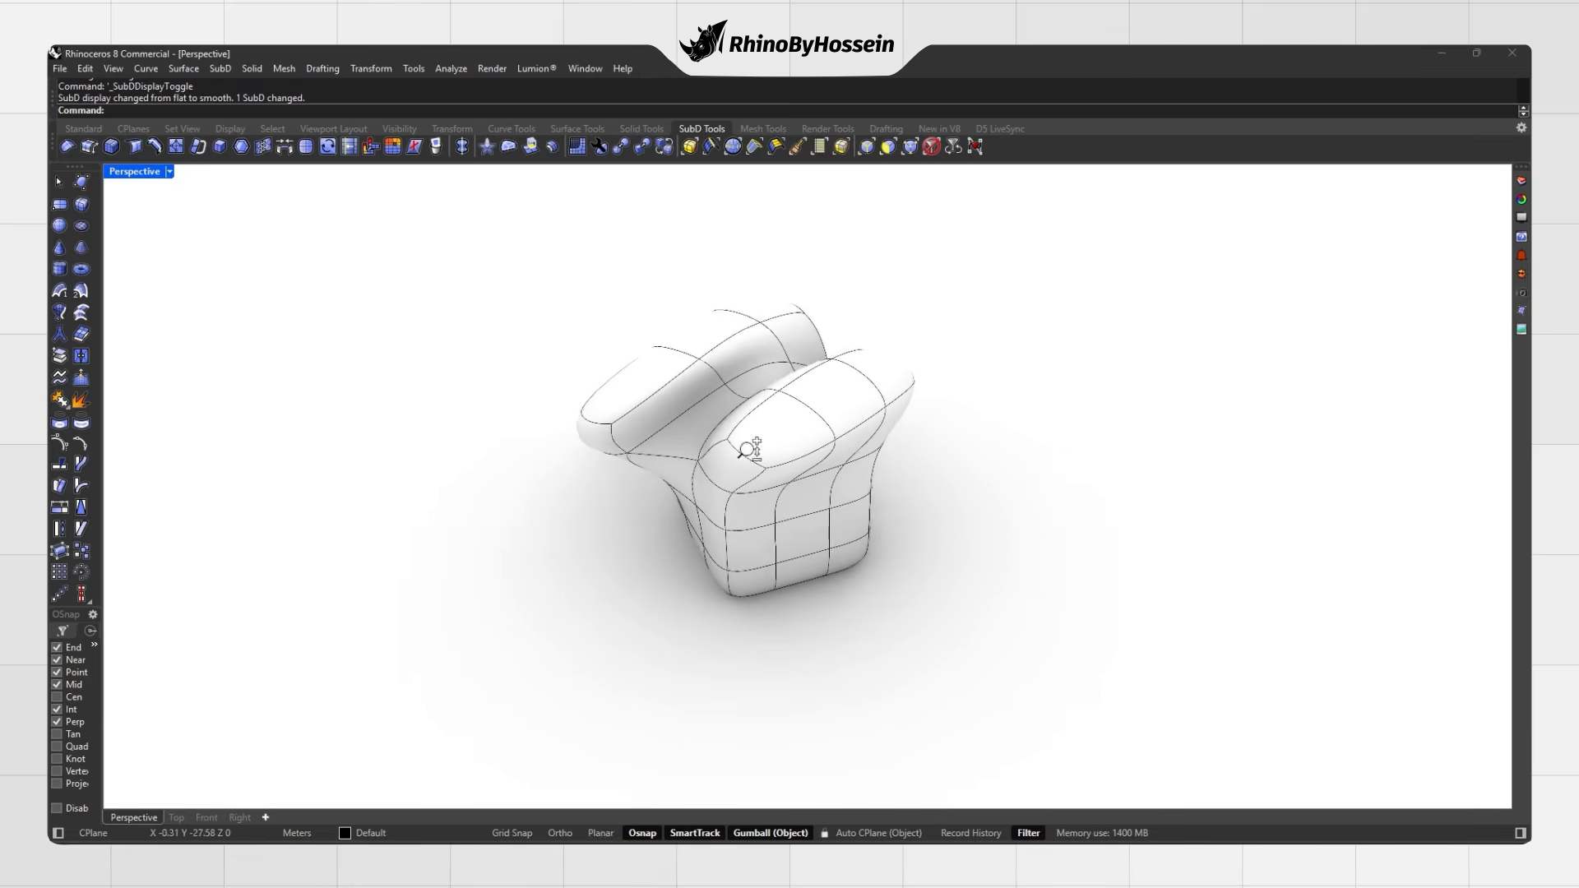
pyautogui.click(151, 144)
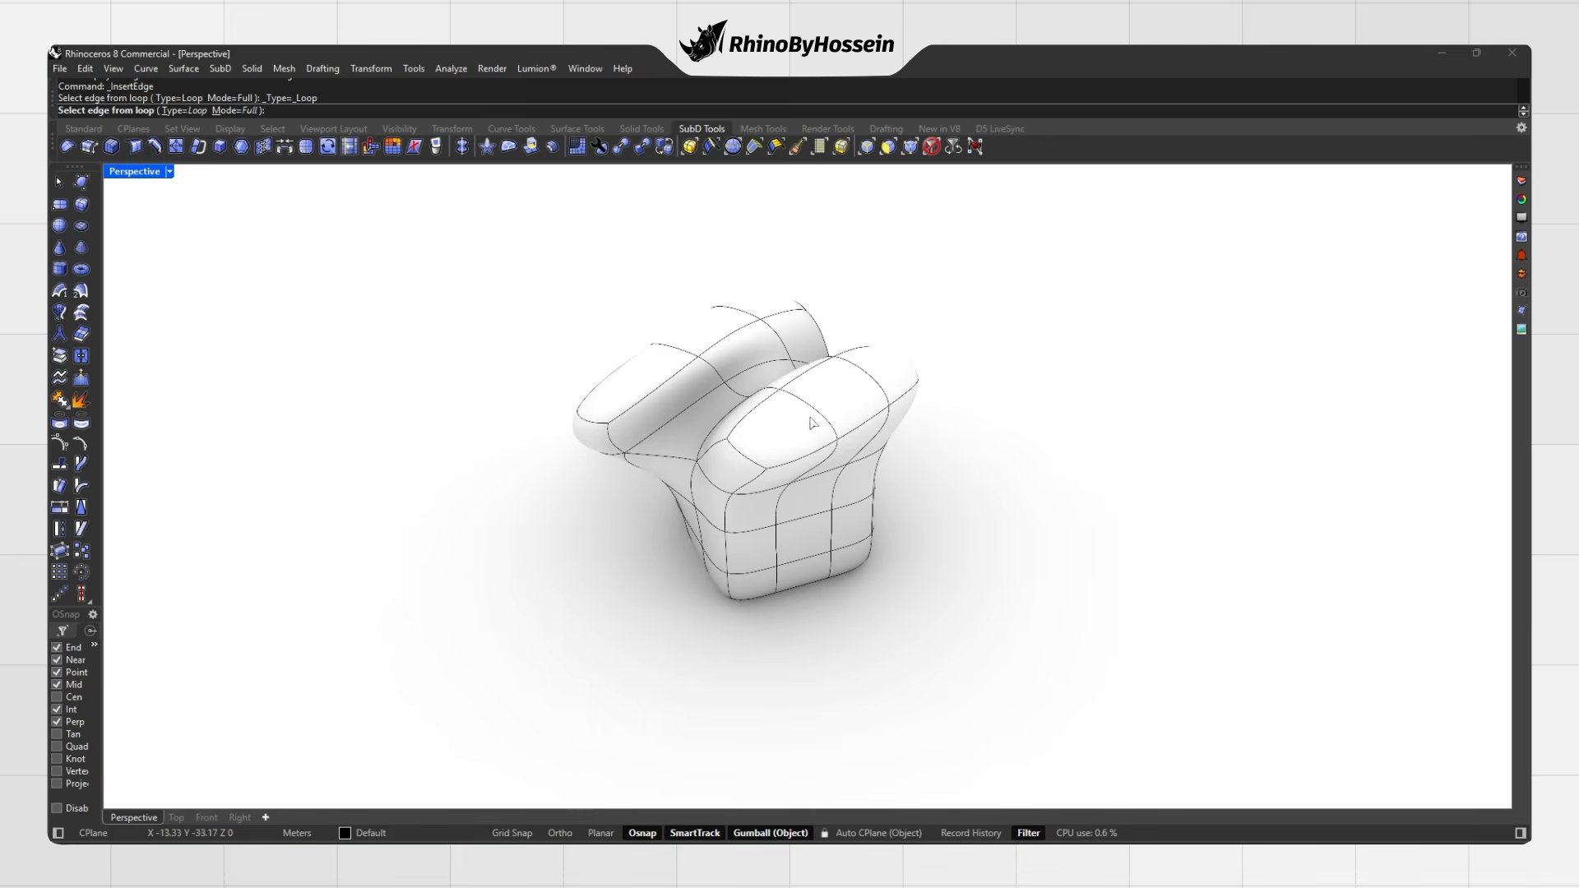
pyautogui.press('Tab')
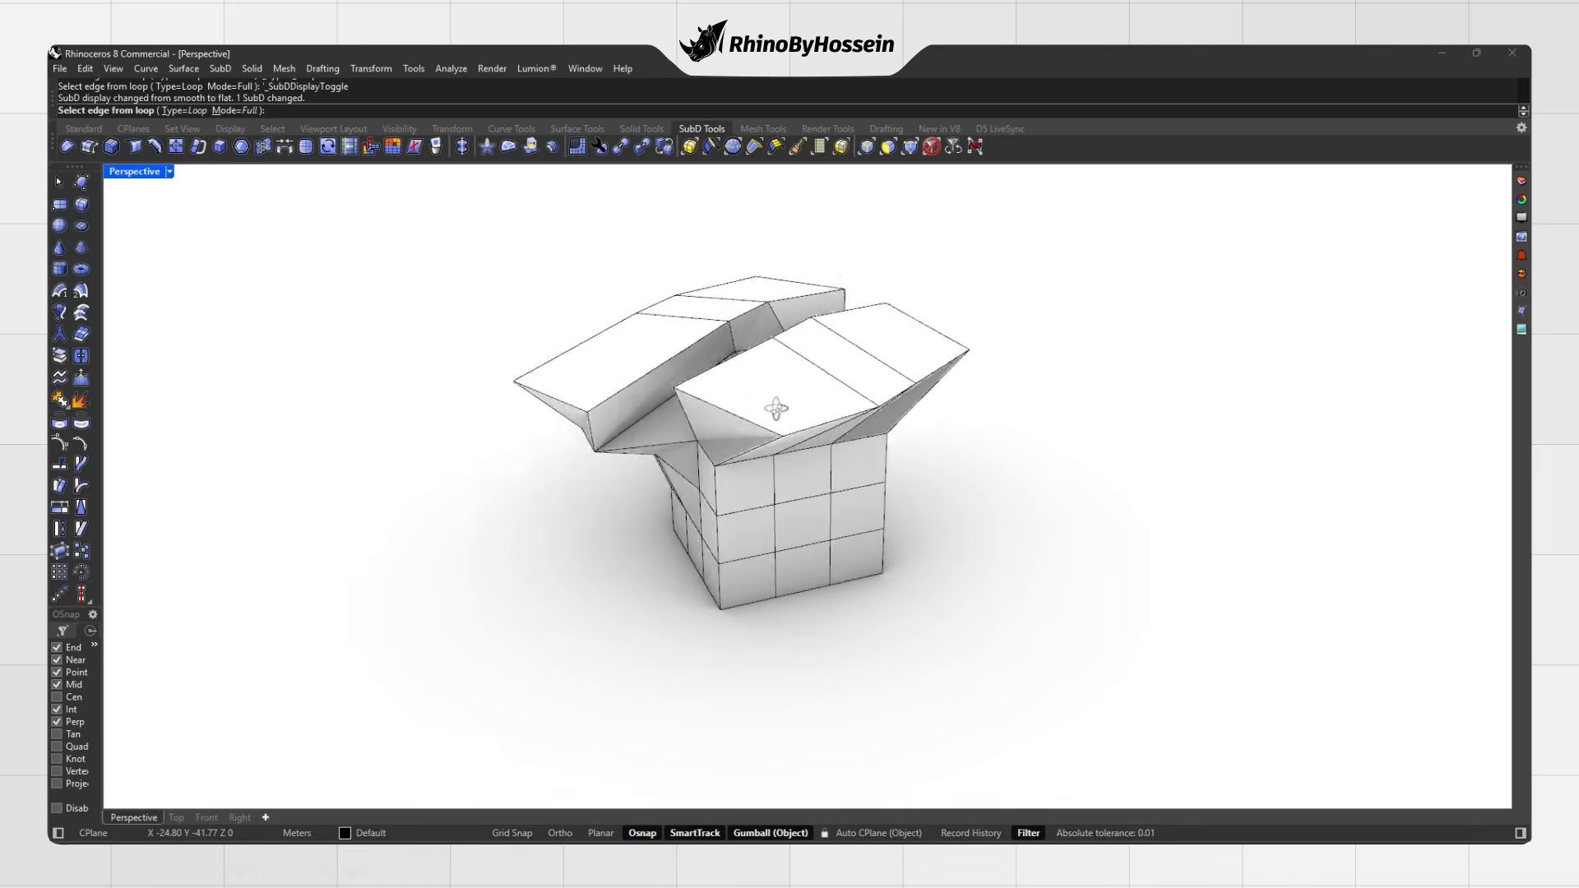
pyautogui.click(820, 393)
pyautogui.moveTo(765, 381); pyautogui.dragTo(737, 387, button='right')
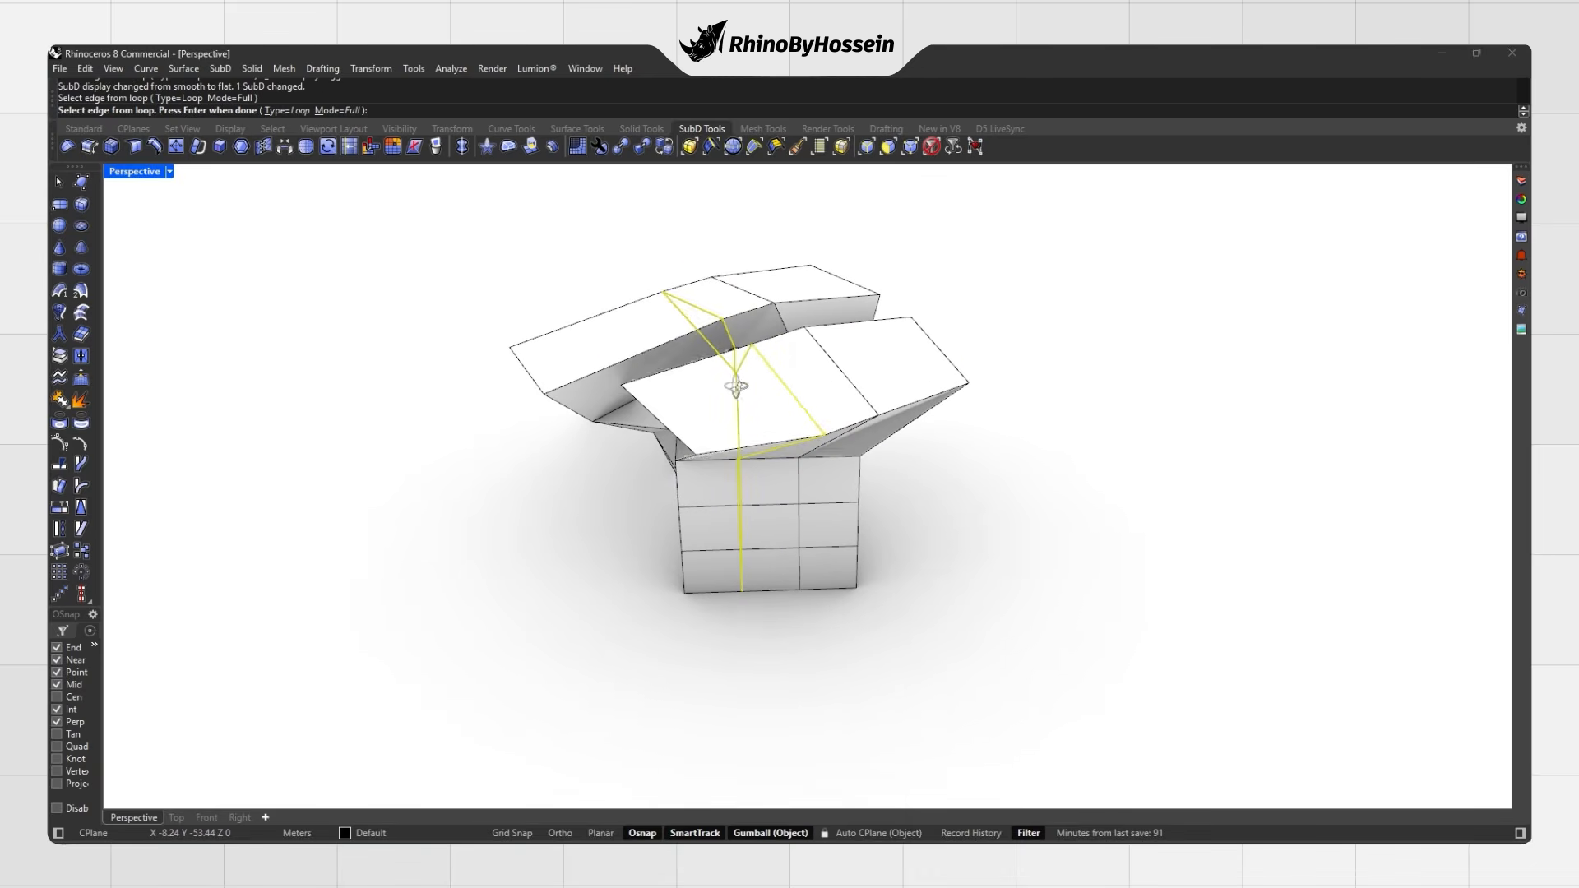
pyautogui.rightClick(725, 410)
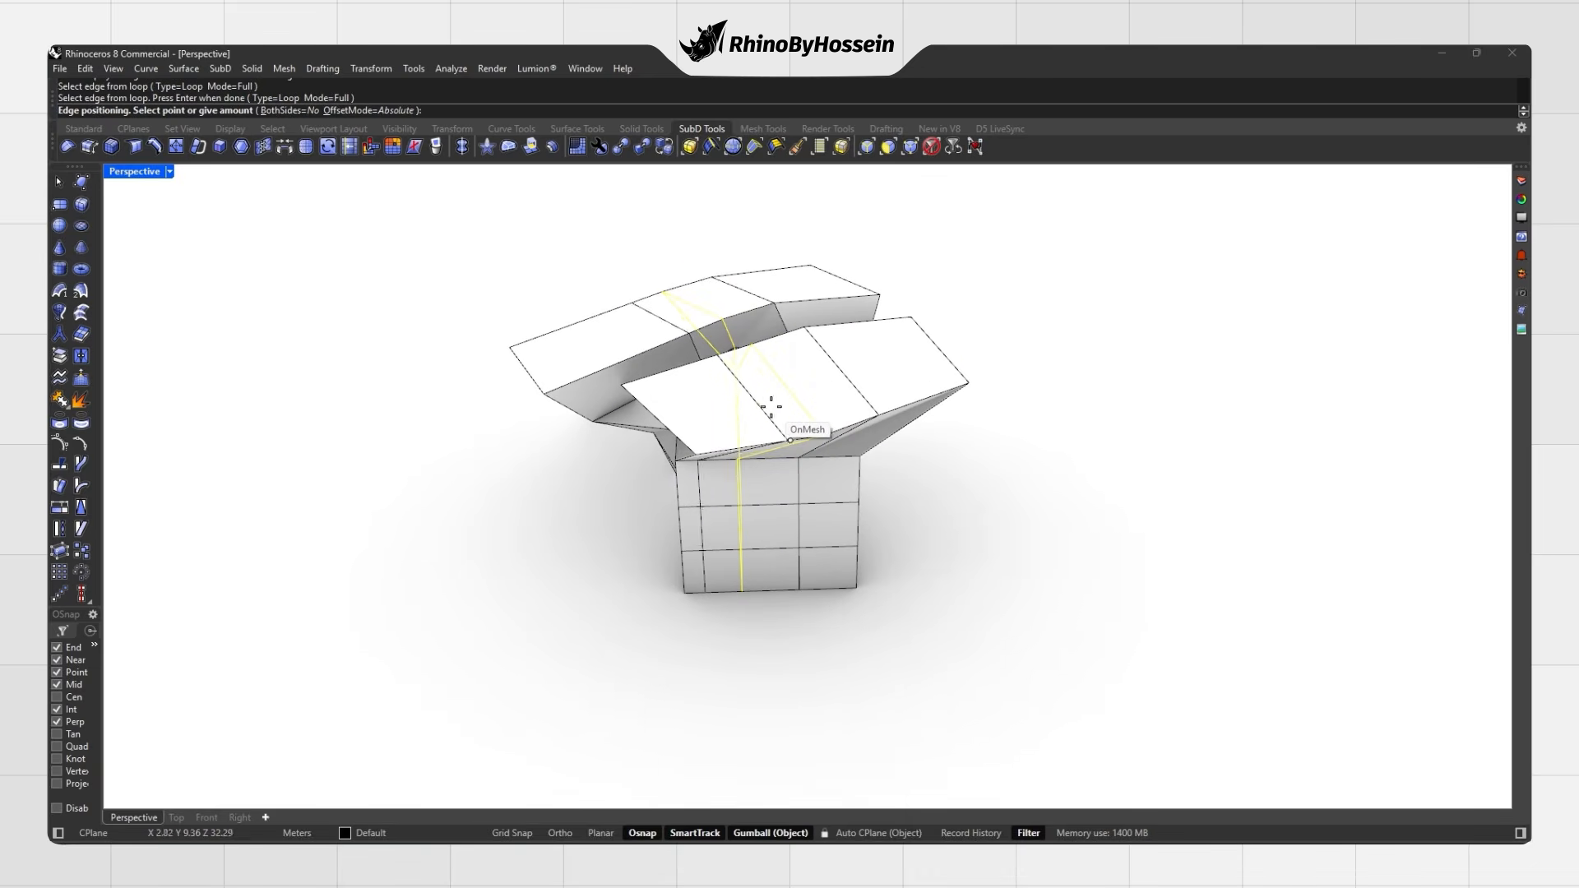
pyautogui.click(778, 414)
pyautogui.moveTo(779, 416); pyautogui.dragTo(770, 458, button='right')
# Step: Insert a second flap edge loop, then add and undo a vertical loop on the box side
pyautogui.rightClick(913, 397)
pyautogui.click(910, 396)
pyautogui.rightClick(781, 368)
pyautogui.click(776, 370)
pyautogui.rightClick(770, 458)
pyautogui.moveTo(785, 402); pyautogui.dragTo(813, 344, button='right')
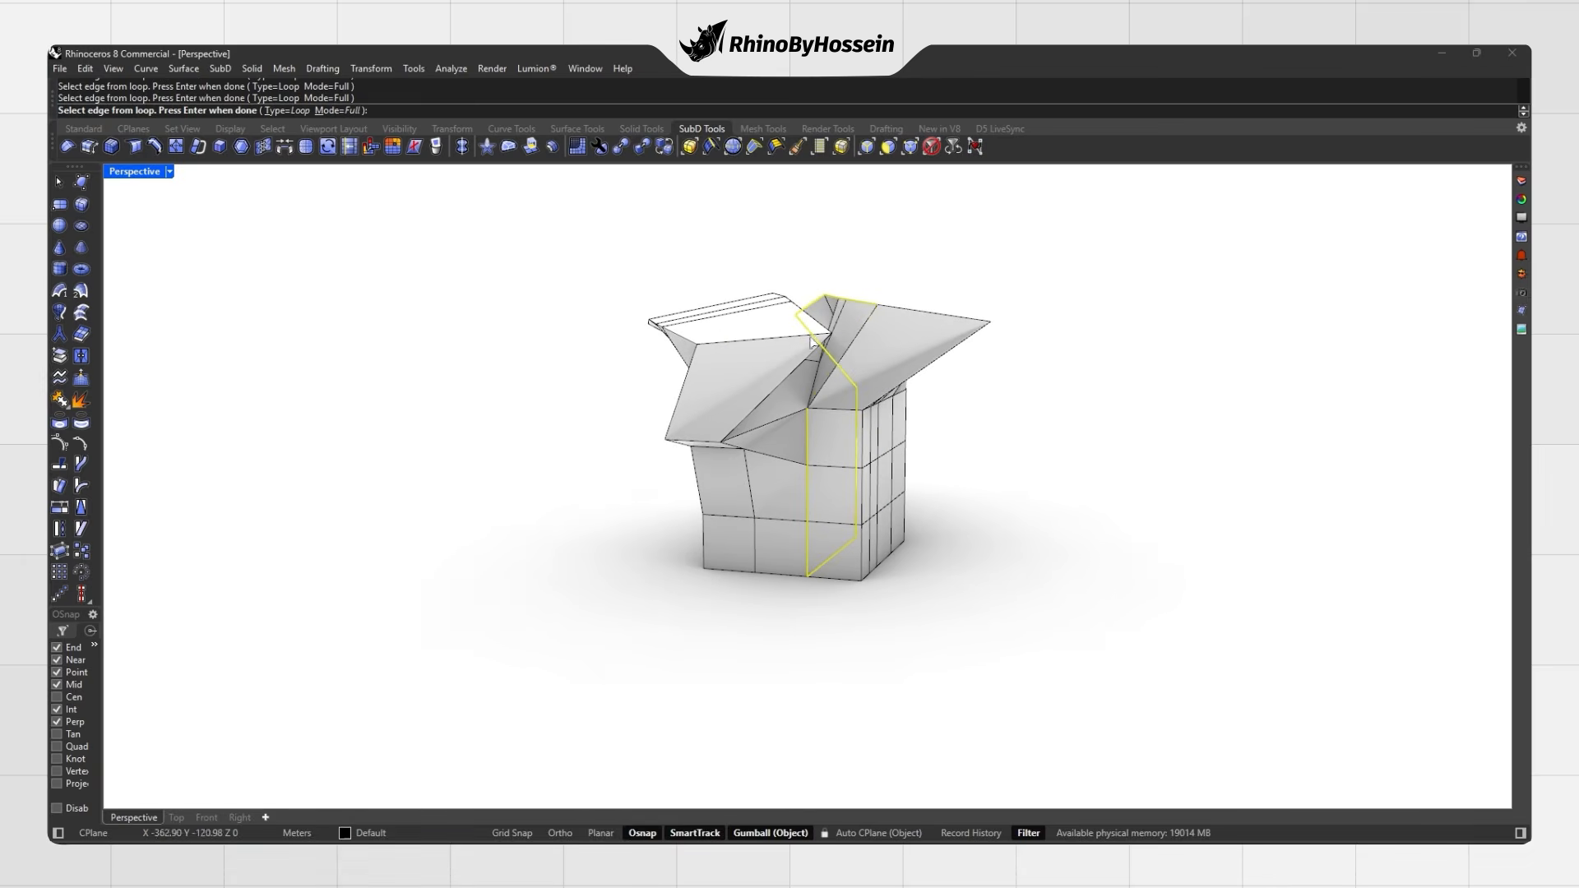
pyautogui.click(835, 362)
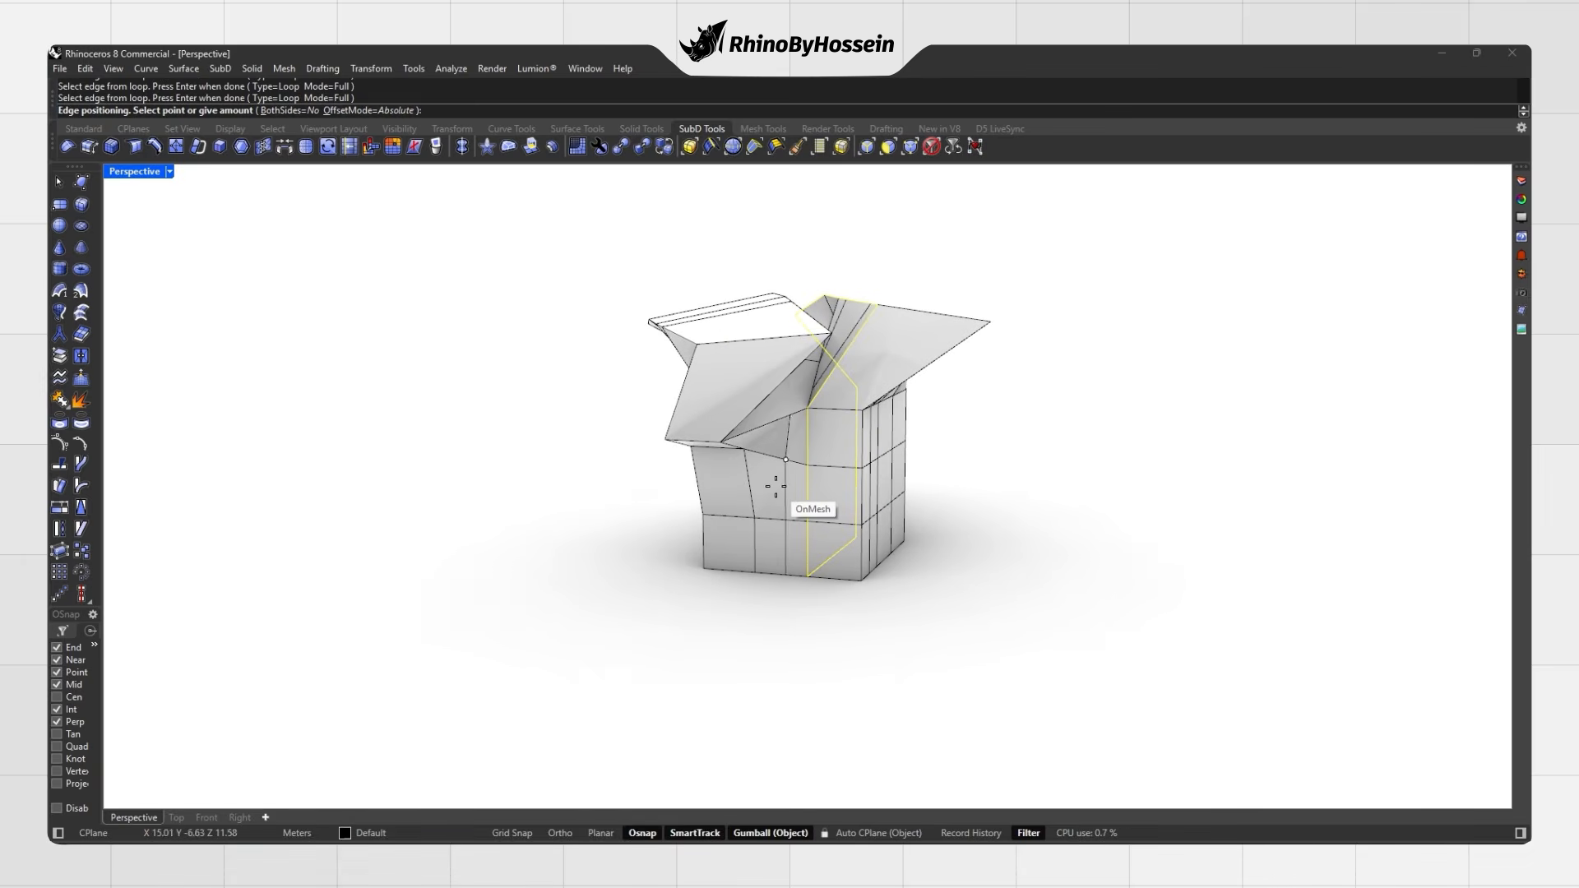
pyautogui.click(775, 486)
pyautogui.moveTo(774, 486); pyautogui.dragTo(1040, 398, button='right')
pyautogui.hotkey('ctrl', 'z')
pyautogui.press('Escape')
# Step: Insert a horizontal edge loop around the box and view it smoothed
pyautogui.rightClick(784, 448)
pyautogui.click(785, 444)
pyautogui.moveTo(785, 445); pyautogui.dragTo(831, 494, button='right')
pyautogui.rightClick(755, 444)
pyautogui.click(769, 470)
pyautogui.press('Tab')
pyautogui.press('Tab')
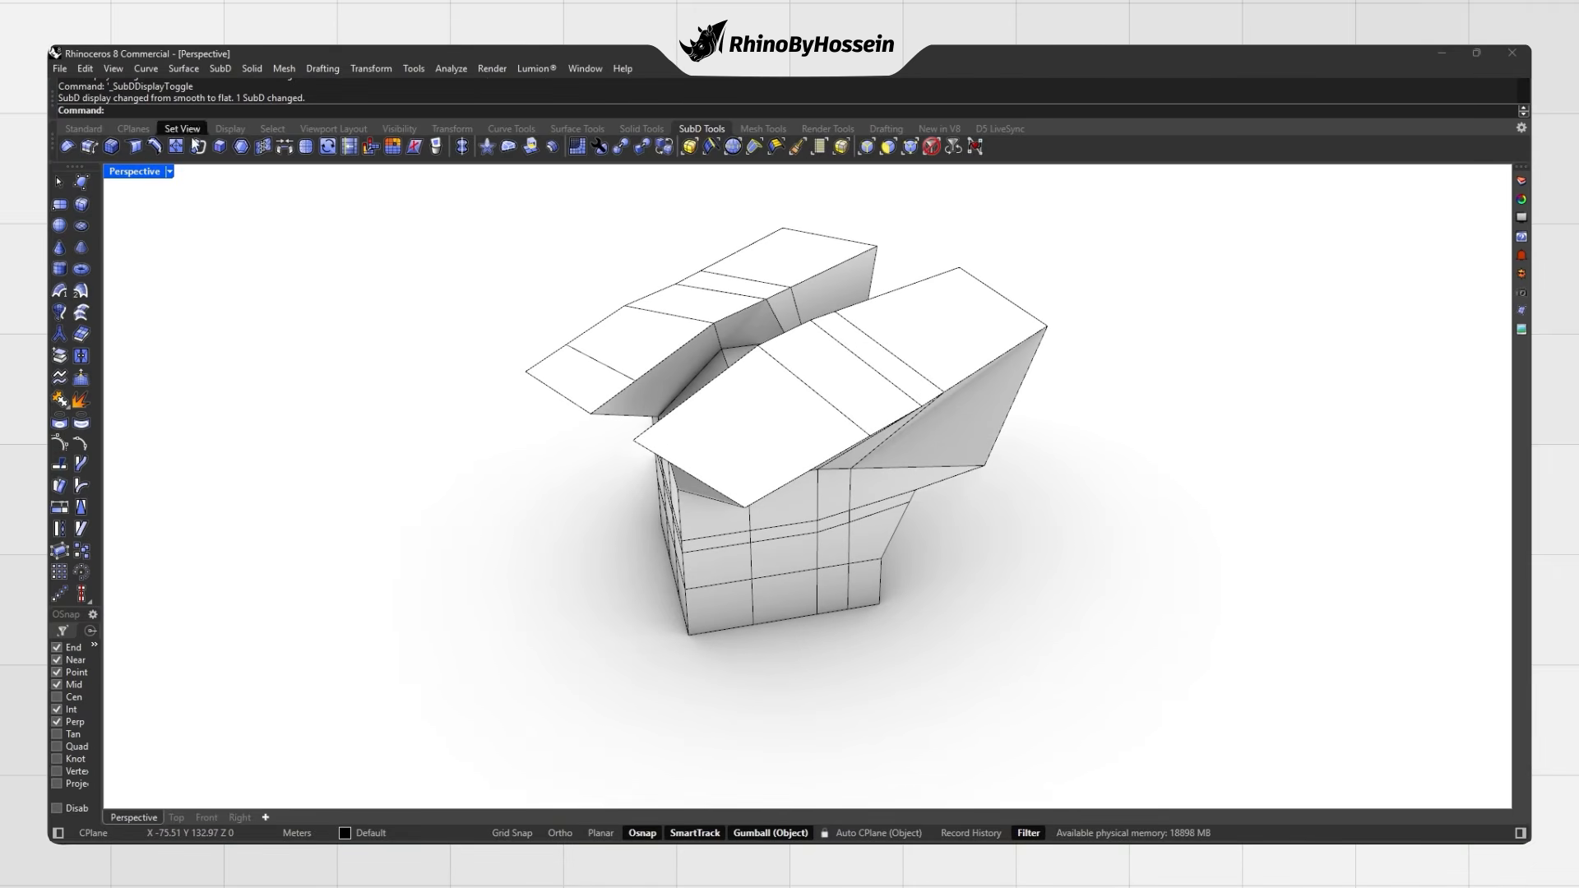
# Step: Bevel the flap edge with a 3-segment bevel and view it smoothed
pyautogui.click(110, 148)
pyautogui.moveTo(668, 459); pyautogui.dragTo(691, 395, button='right')
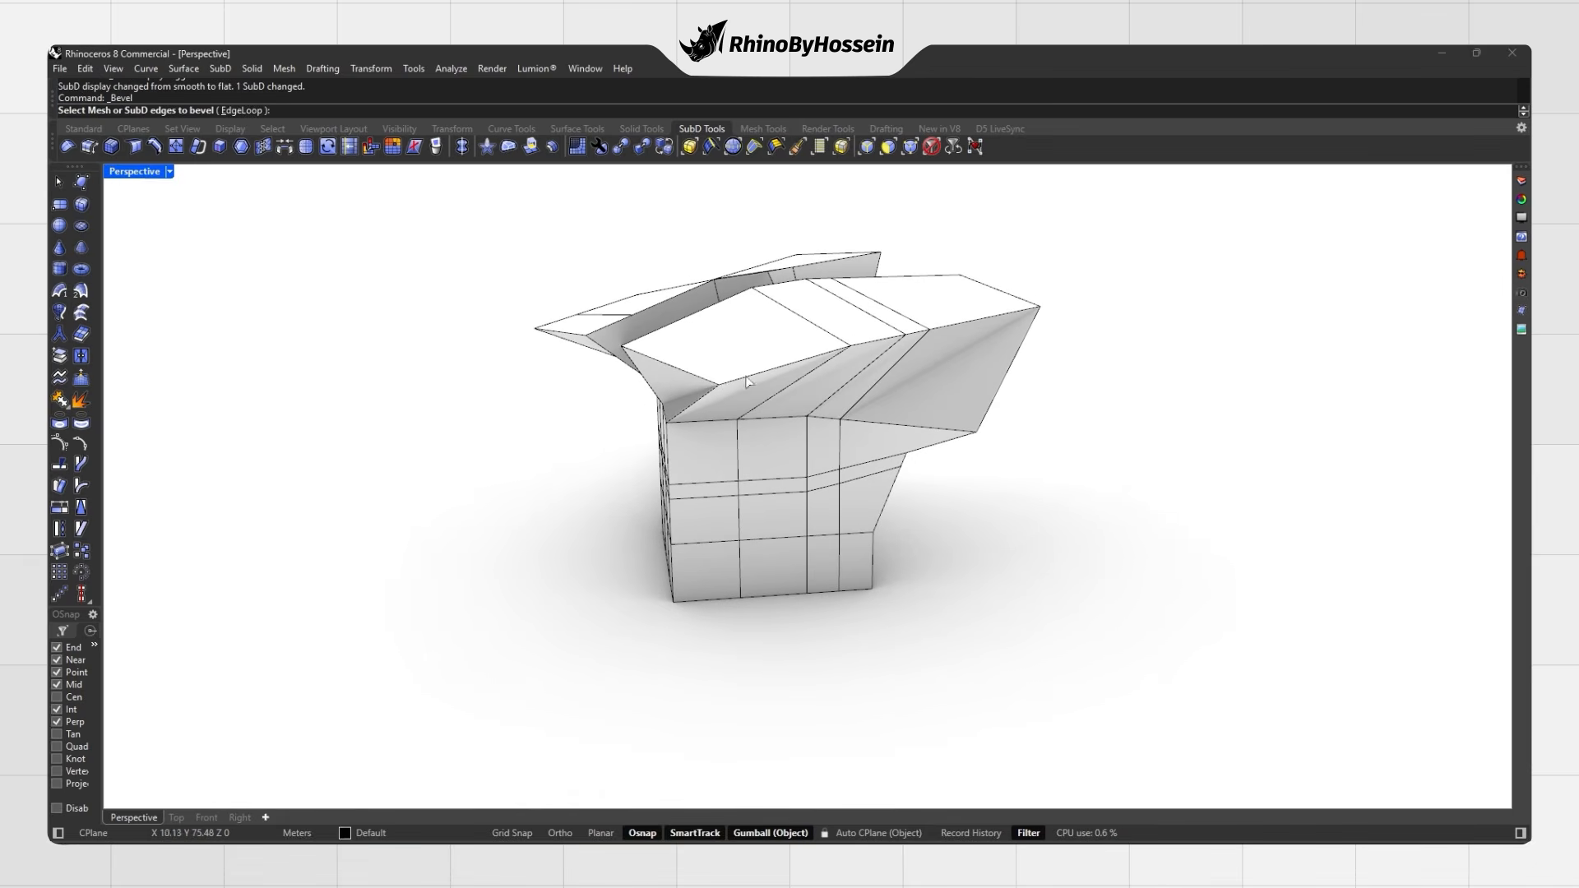
pyautogui.click(679, 373)
pyautogui.moveTo(580, 309); pyautogui.dragTo(480, 297, button='right')
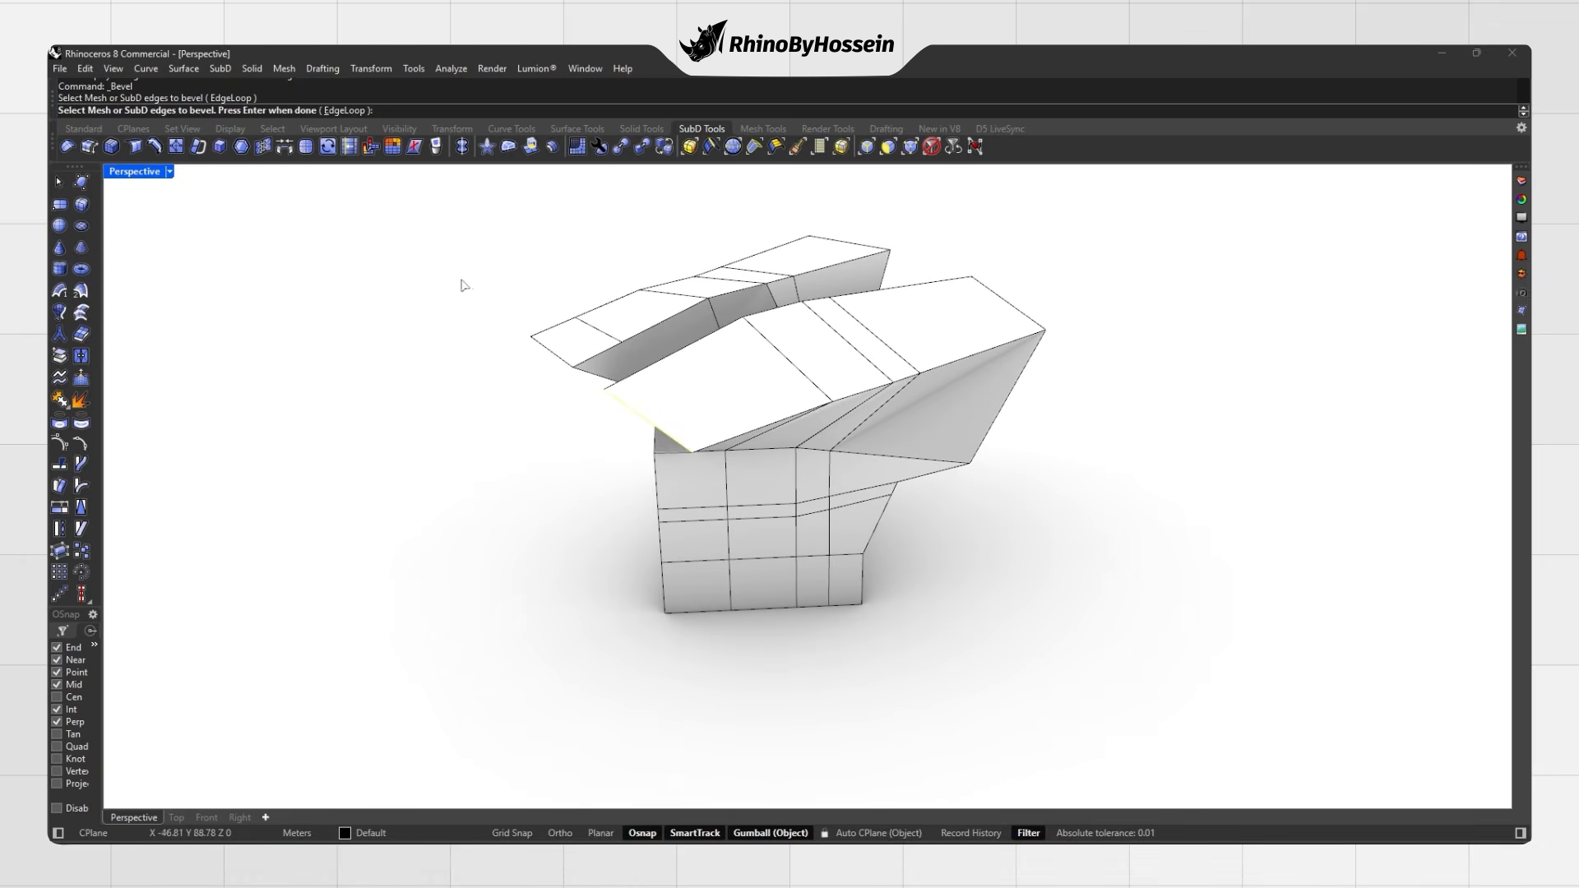
pyautogui.press('Return')
pyautogui.moveTo(662, 396); pyautogui.dragTo(743, 362, button='right')
pyautogui.click(638, 381)
pyautogui.press('Tab')
pyautogui.press('Tab')
# Step: Bevel the lid edge loop, undoing and redoing it, and show the model smooth
pyautogui.press('Return')
pyautogui.press('Return')
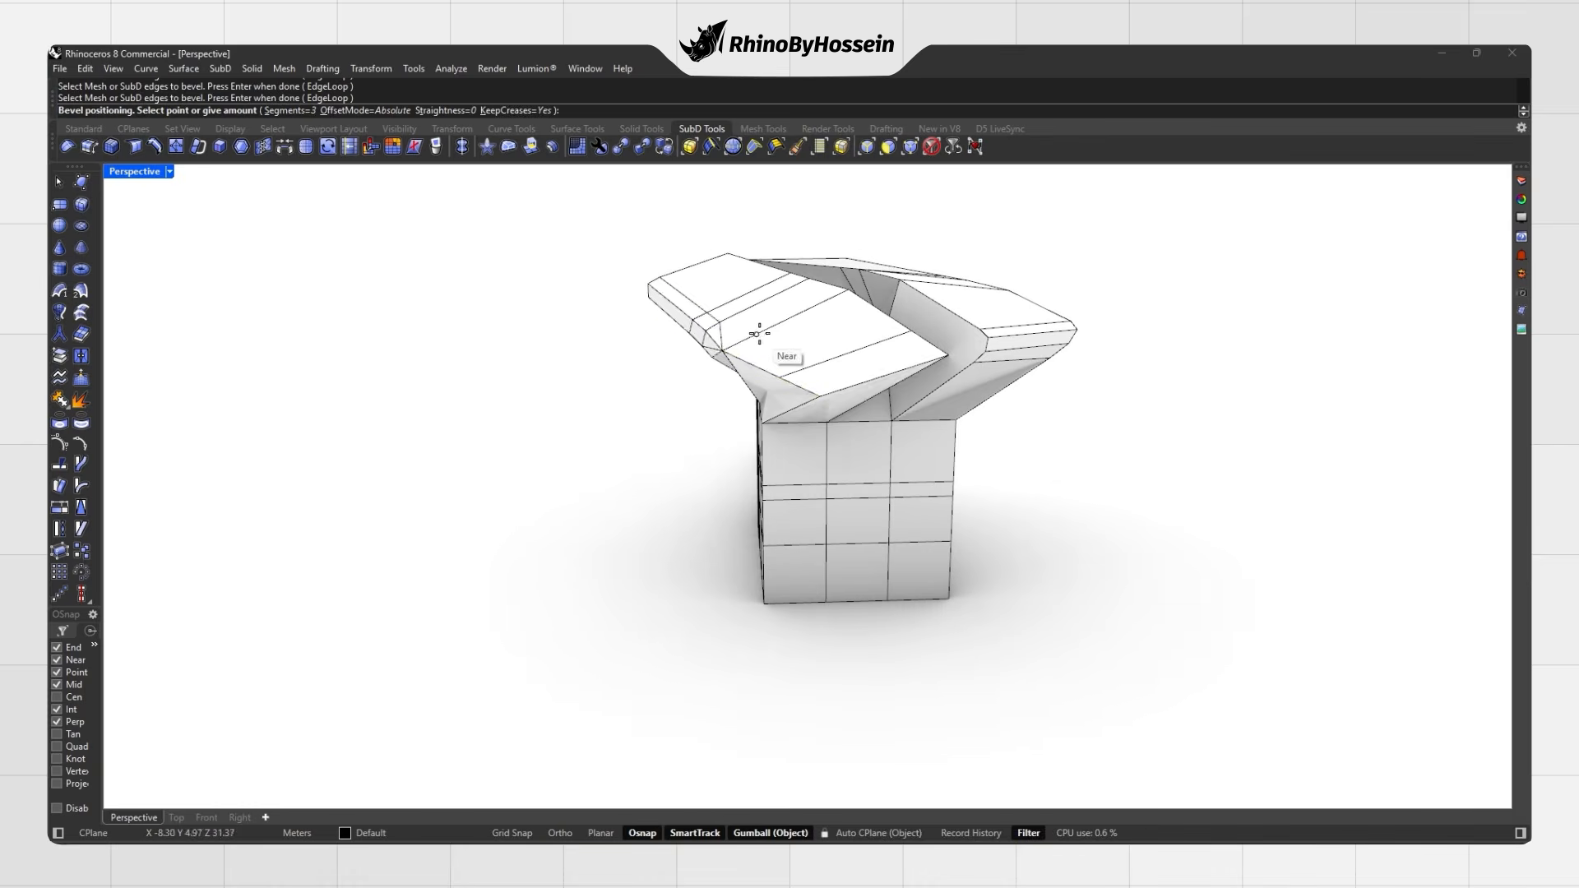
pyautogui.click(822, 344)
pyautogui.moveTo(822, 344); pyautogui.dragTo(764, 318, button='right')
pyautogui.hotkey('ctrl', 'z')
pyautogui.press('Return')
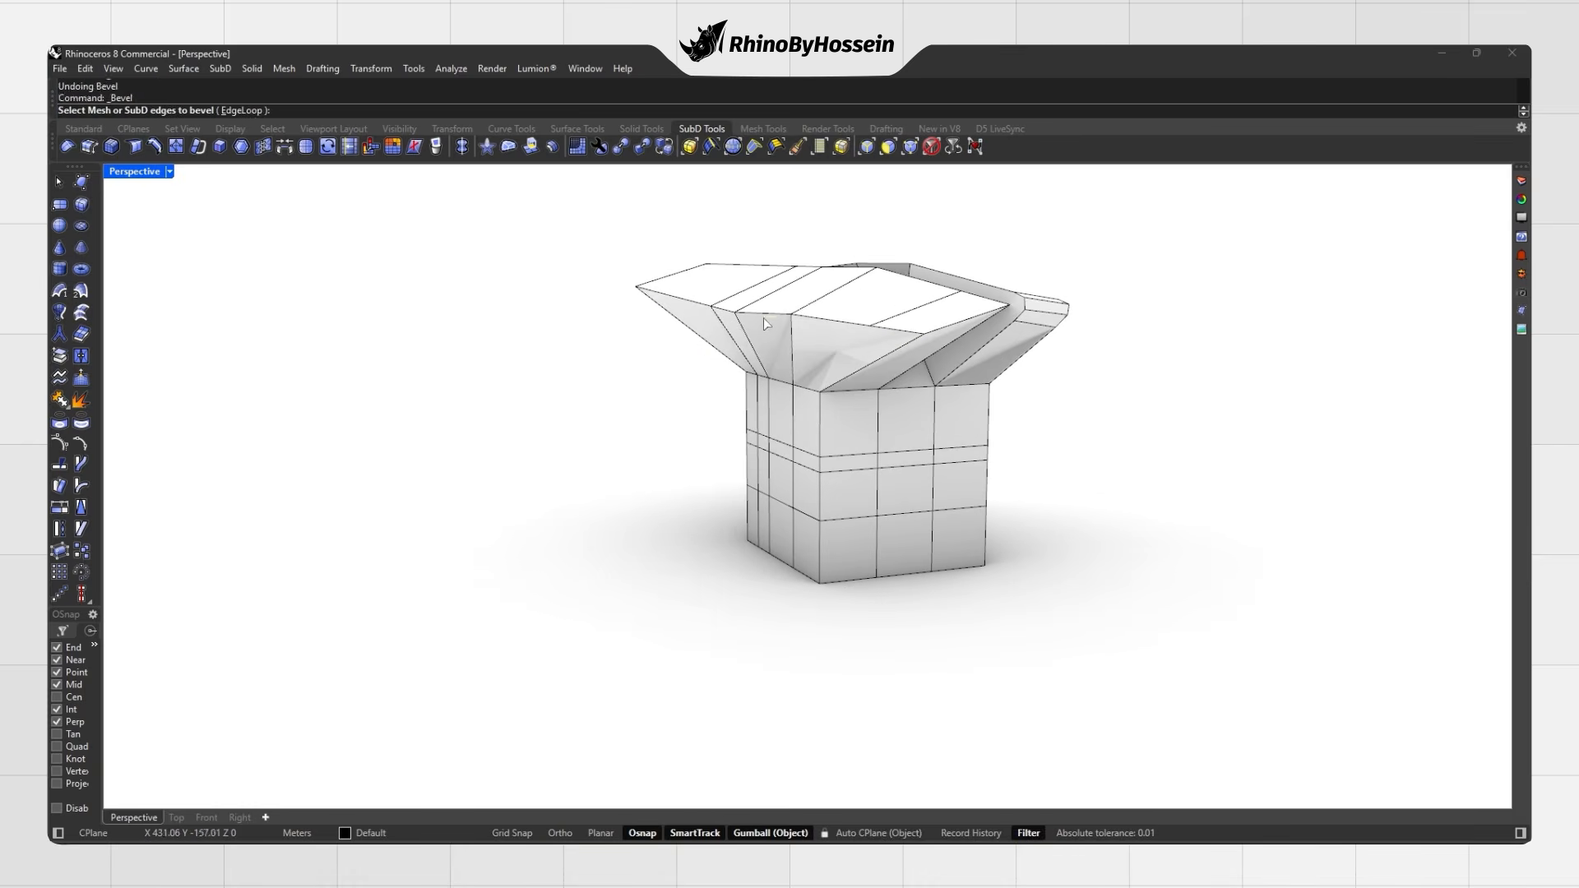
pyautogui.click(701, 306)
pyautogui.press('Return')
pyautogui.moveTo(700, 307); pyautogui.dragTo(802, 411, button='right')
pyautogui.click(687, 337)
pyautogui.press('Tab')
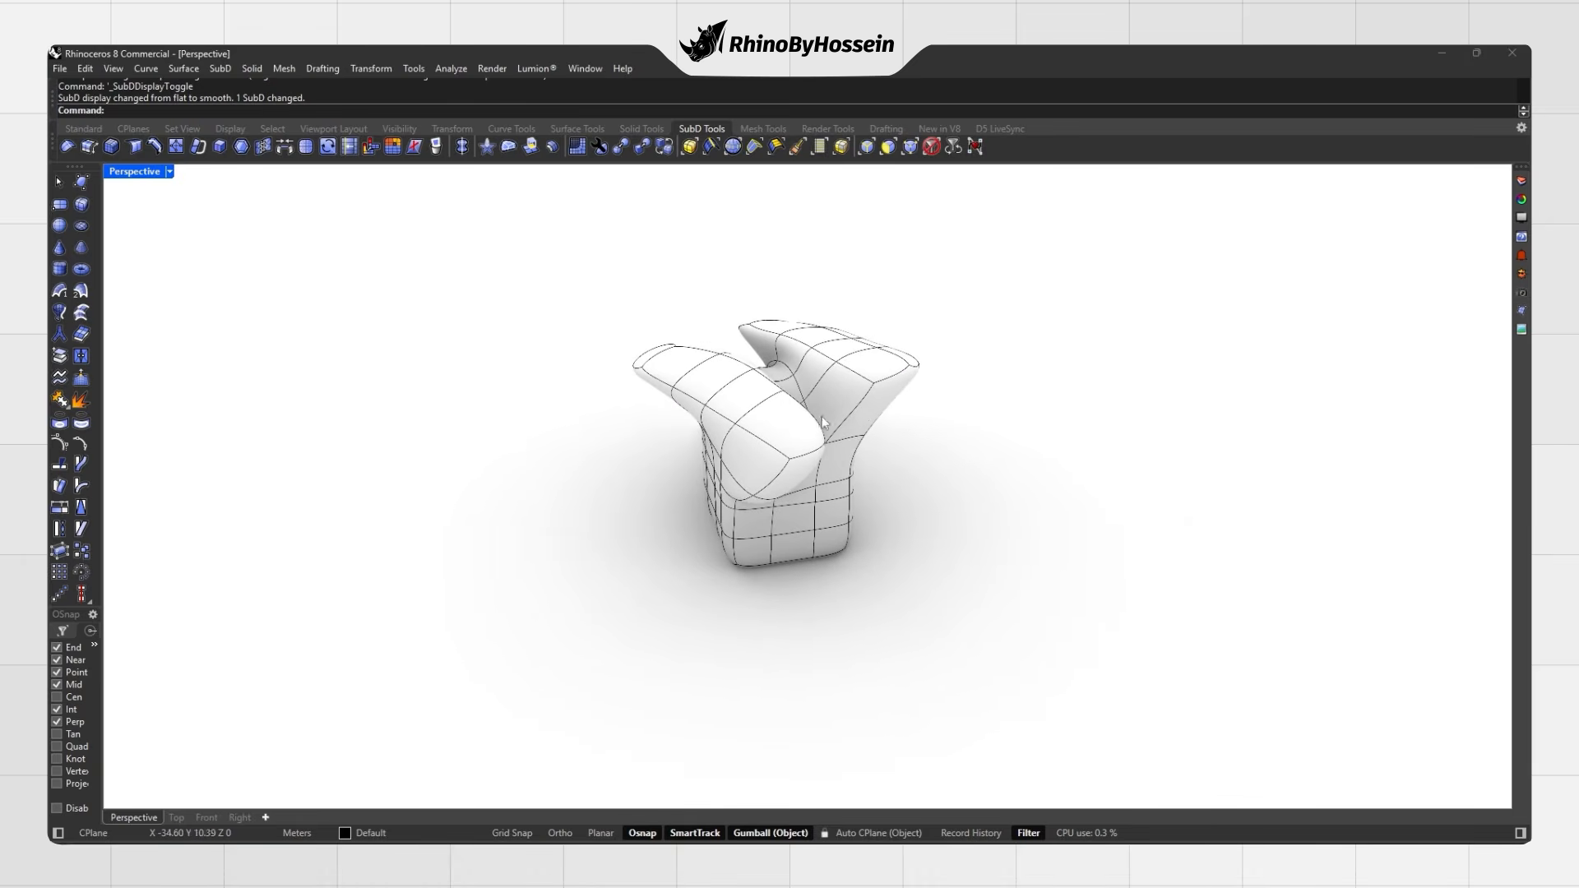
# Step: Inset the two top faces of the left arm by a distance of 1
pyautogui.click(240, 148)
pyautogui.moveTo(765, 429)
pyautogui.mouseDown(button='right')
pyautogui.moveTo(785, 467)
pyautogui.moveTo(739, 418)
pyautogui.mouseUp(button='right')
pyautogui.click(682, 415)
pyautogui.click(746, 454)
pyautogui.scroll(3, 734, 409)
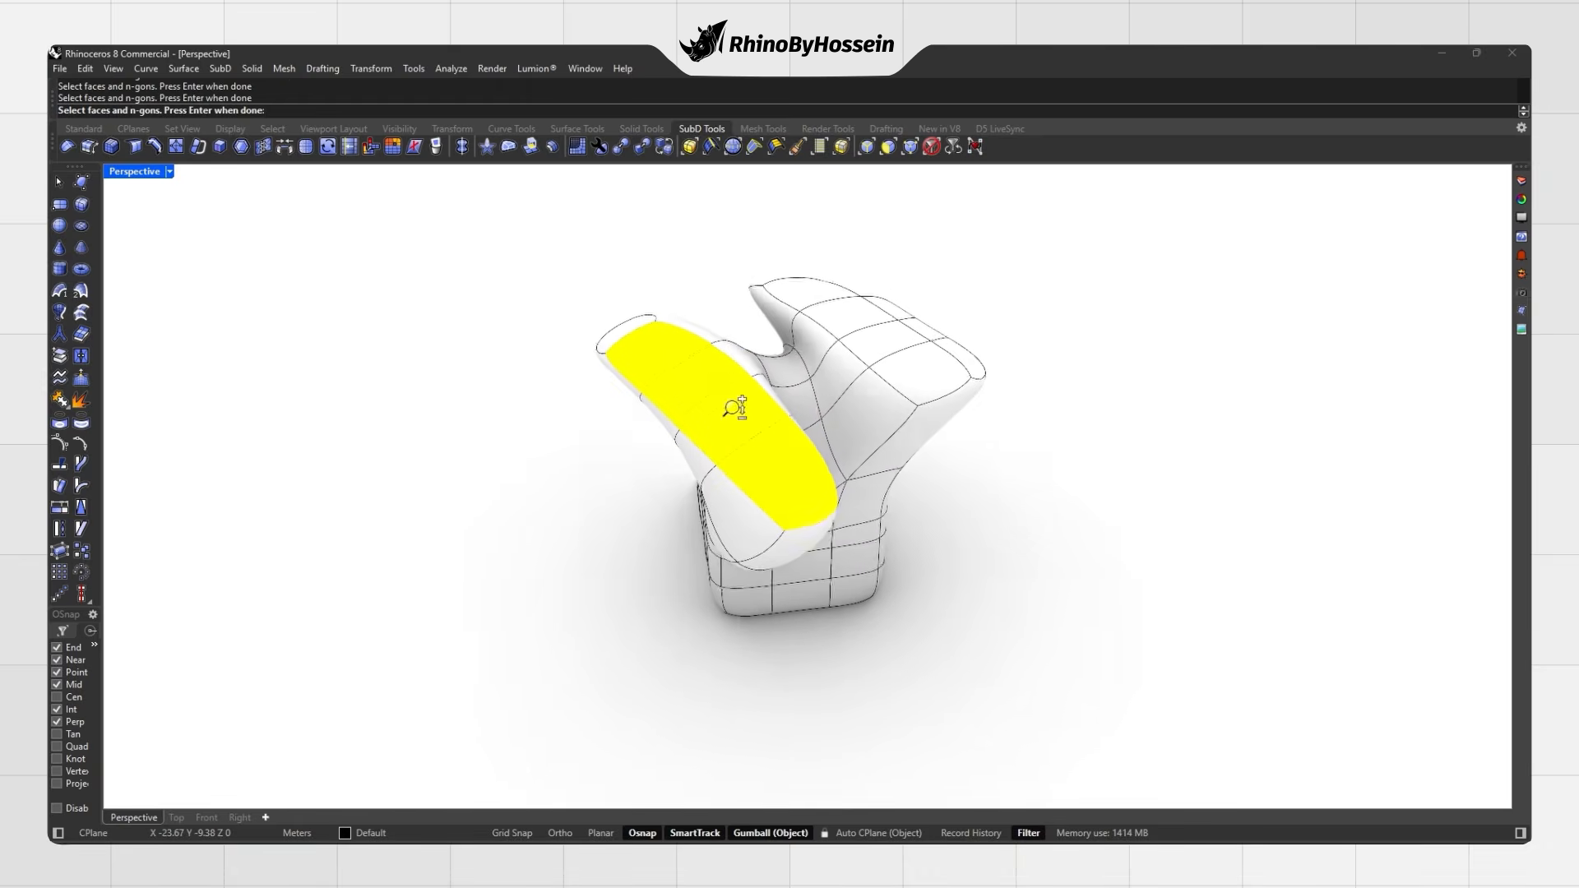
pyautogui.press('Return')
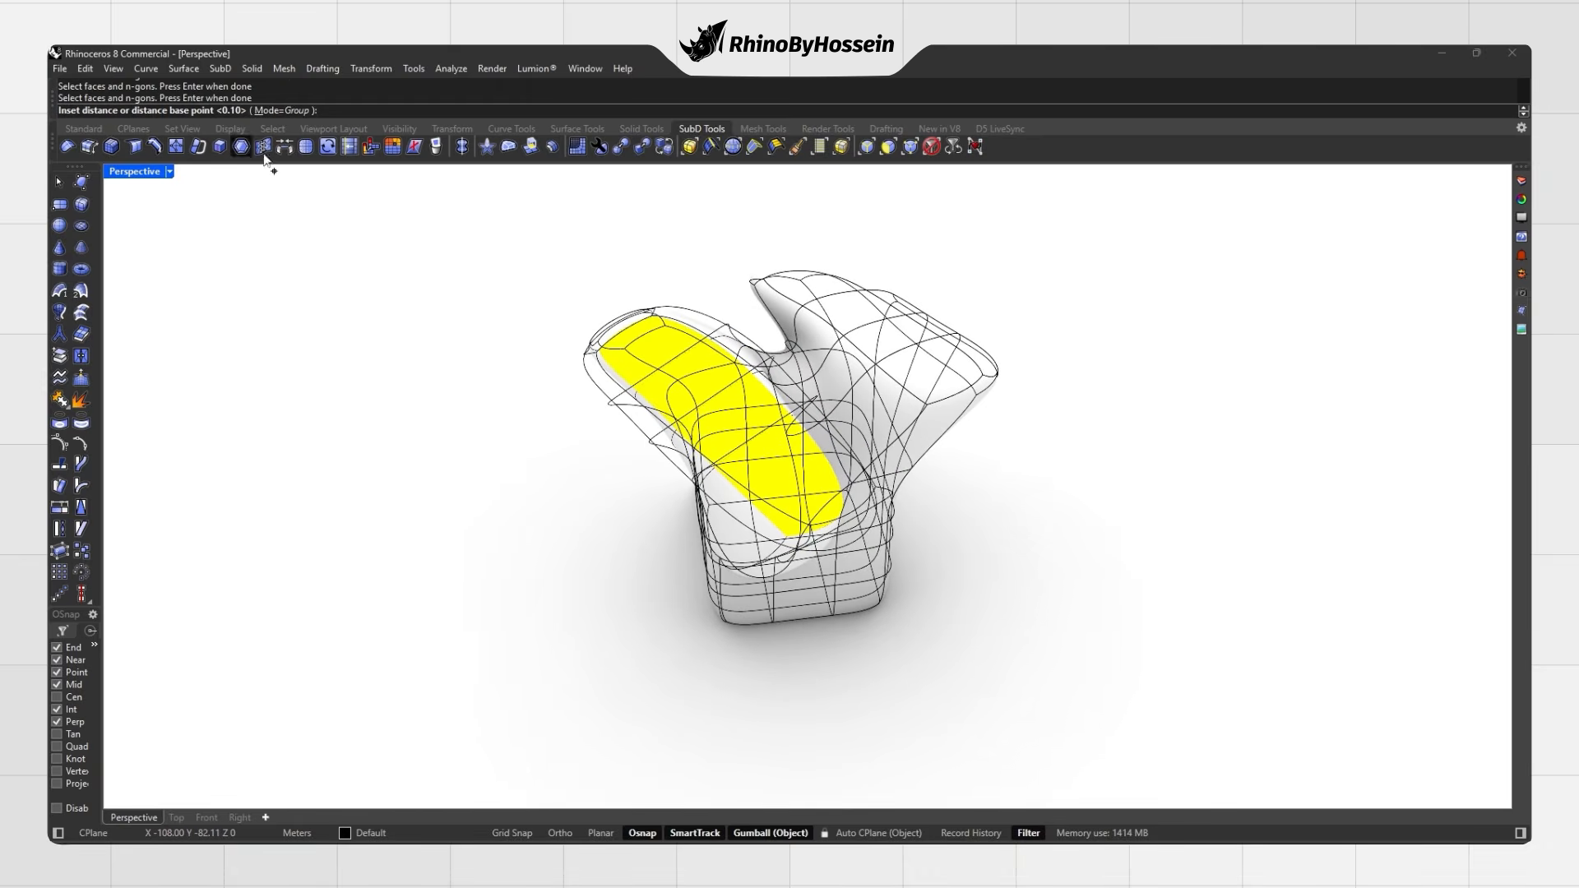
pyautogui.moveTo(529, 331); pyautogui.dragTo(463, 302, button='right')
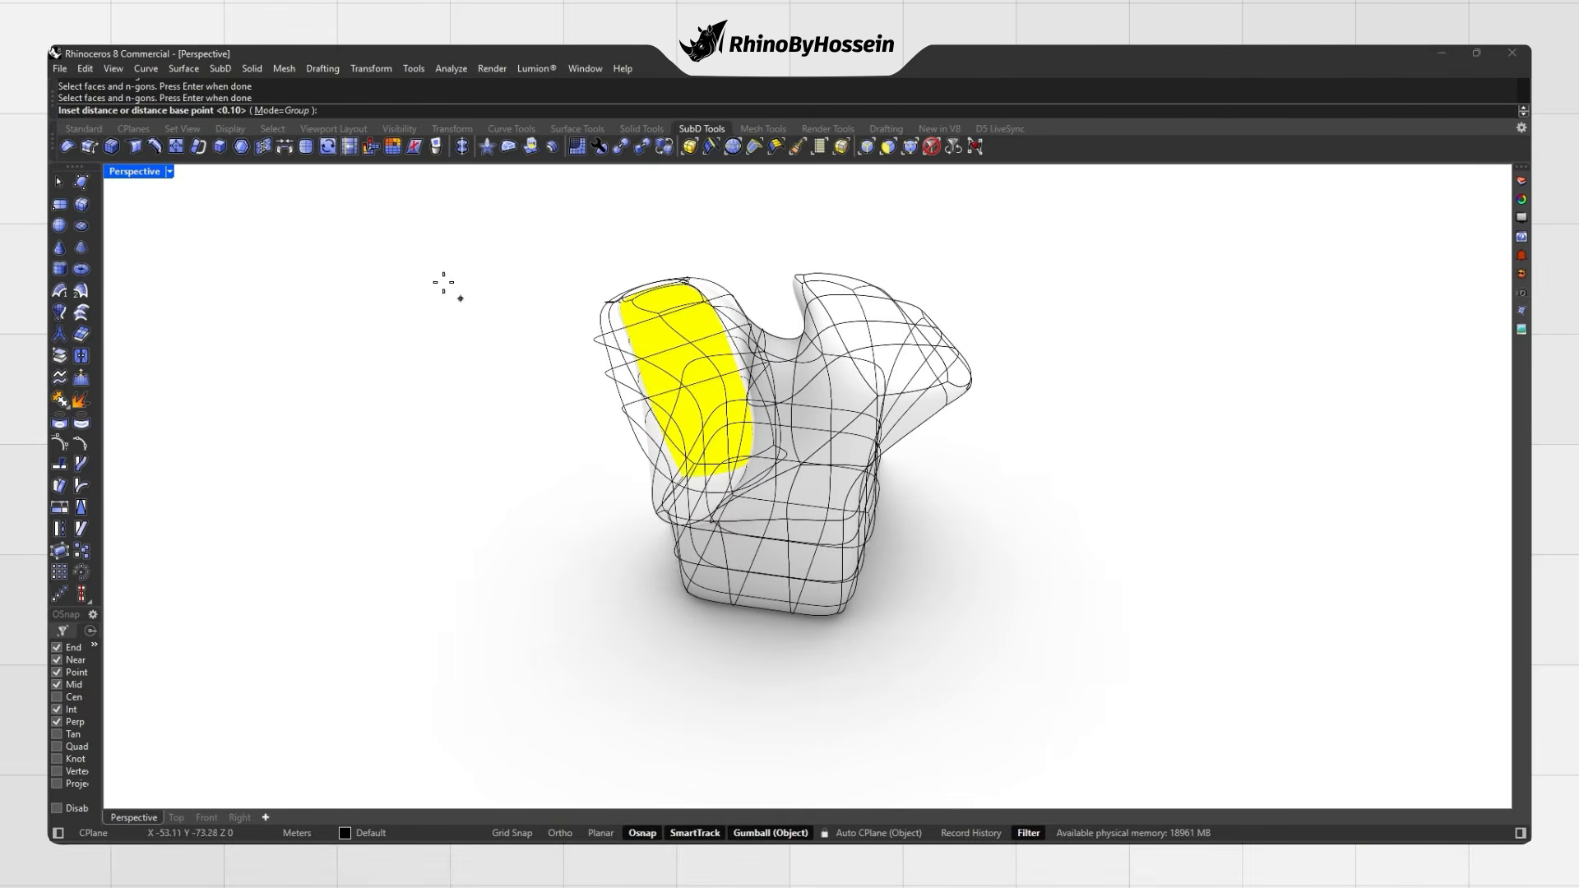
pyautogui.write('1')
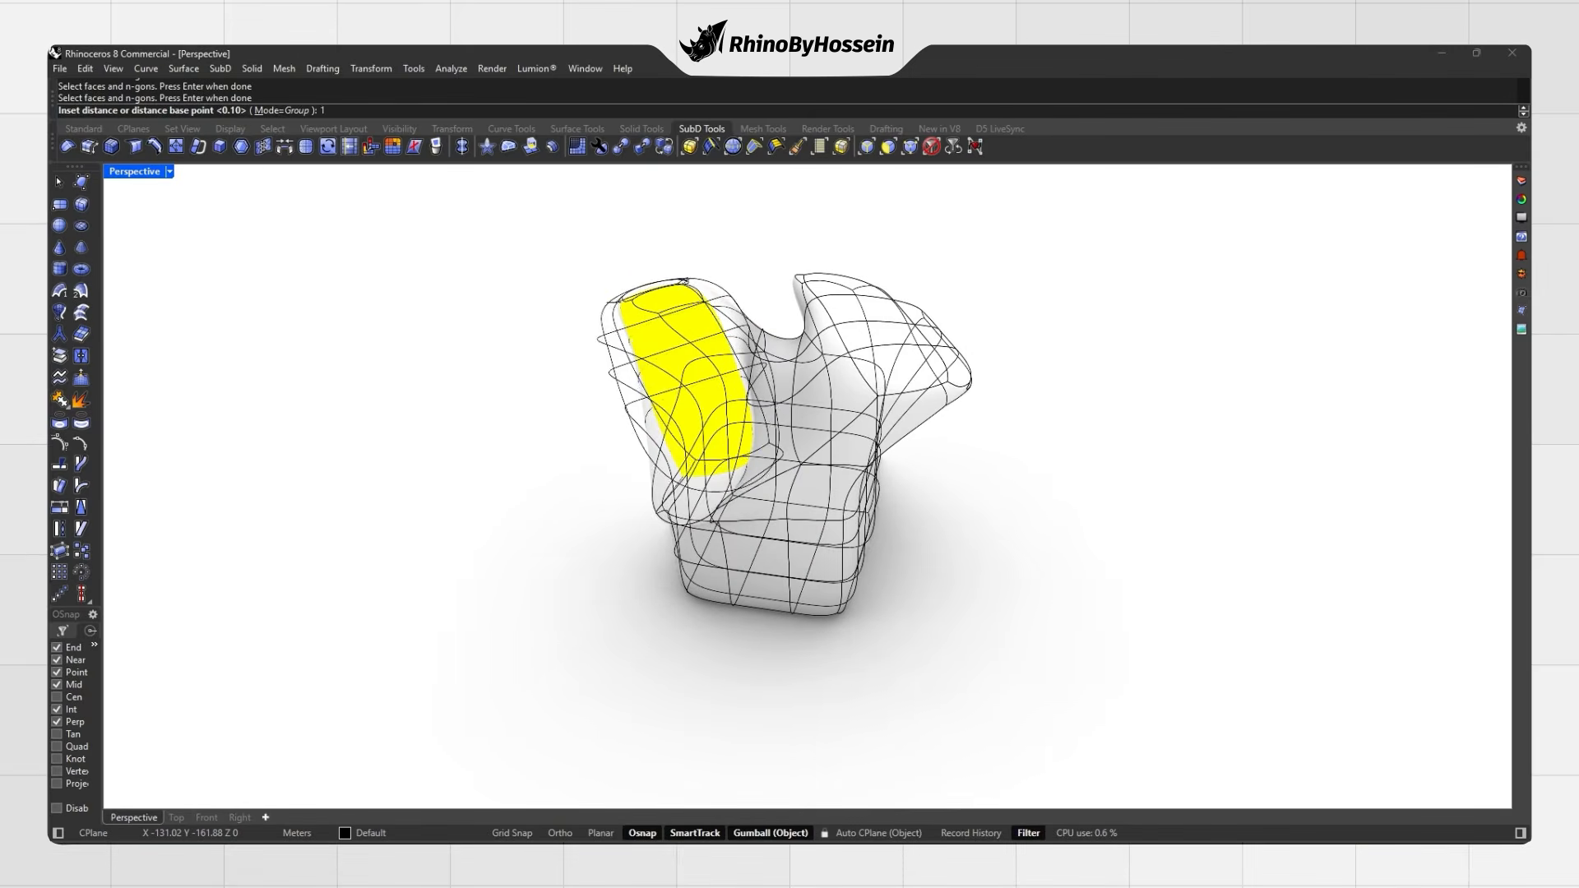
pyautogui.press('Return')
pyautogui.moveTo(673, 428); pyautogui.dragTo(881, 396, button='right')
pyautogui.scroll(1, 664, 353)
pyautogui.scroll(1, 663, 353)
pyautogui.click(573, 386)
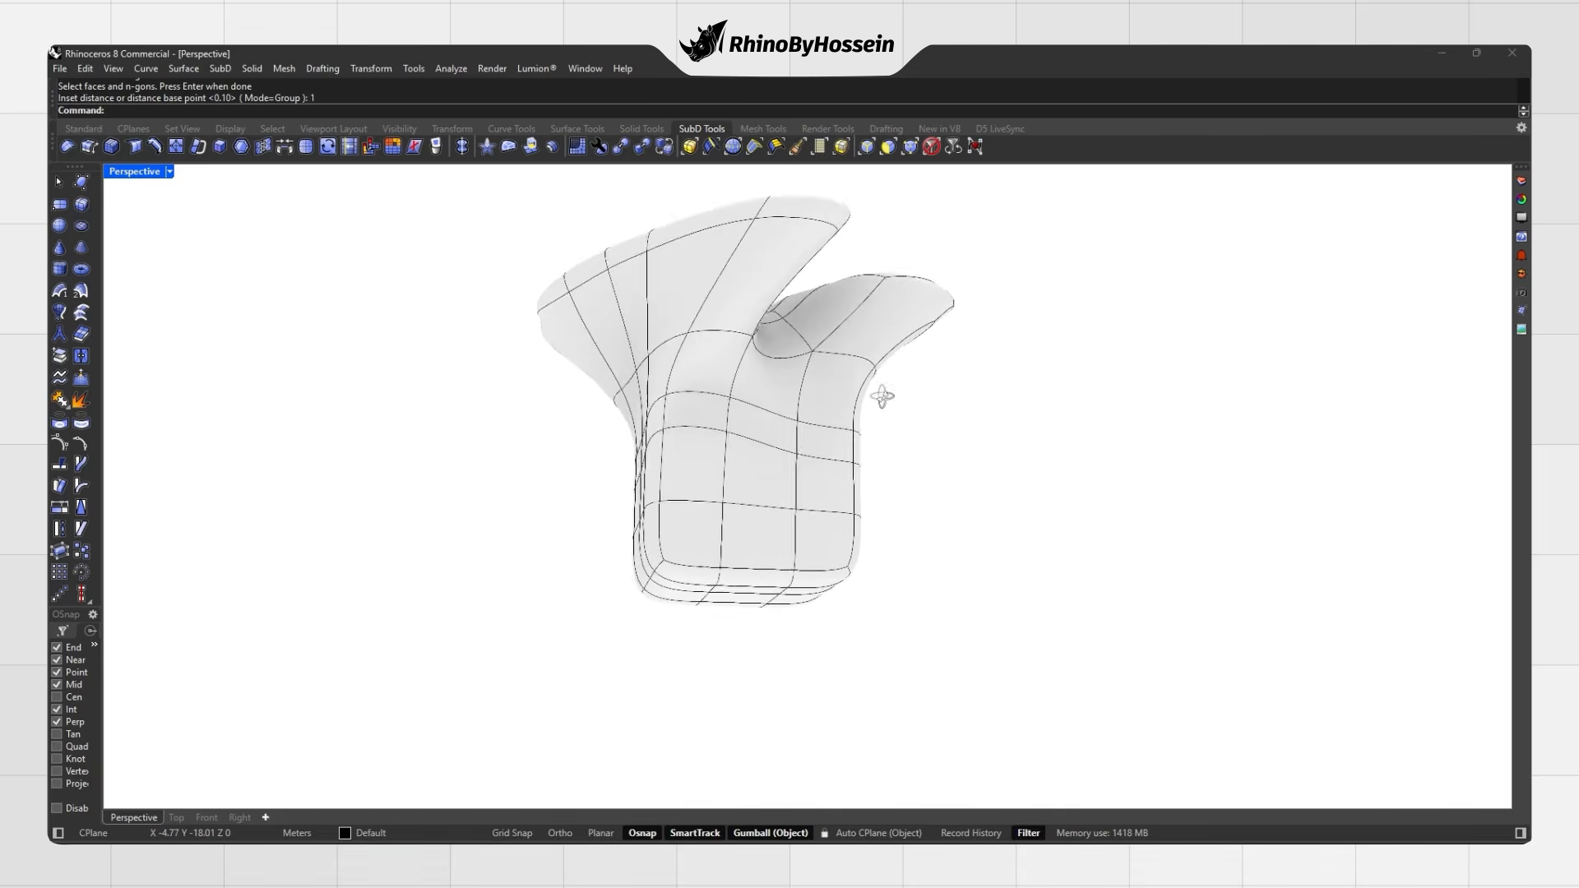
# Step: Inset the ten bottom faces of the base by 0.5
pyautogui.moveTo(810, 525); pyautogui.dragTo(804, 432, button='right')
pyautogui.rightClick(802, 433)
pyautogui.scroll(6, 703, 474)
pyautogui.moveTo(705, 473); pyautogui.dragTo(851, 434, button='right')
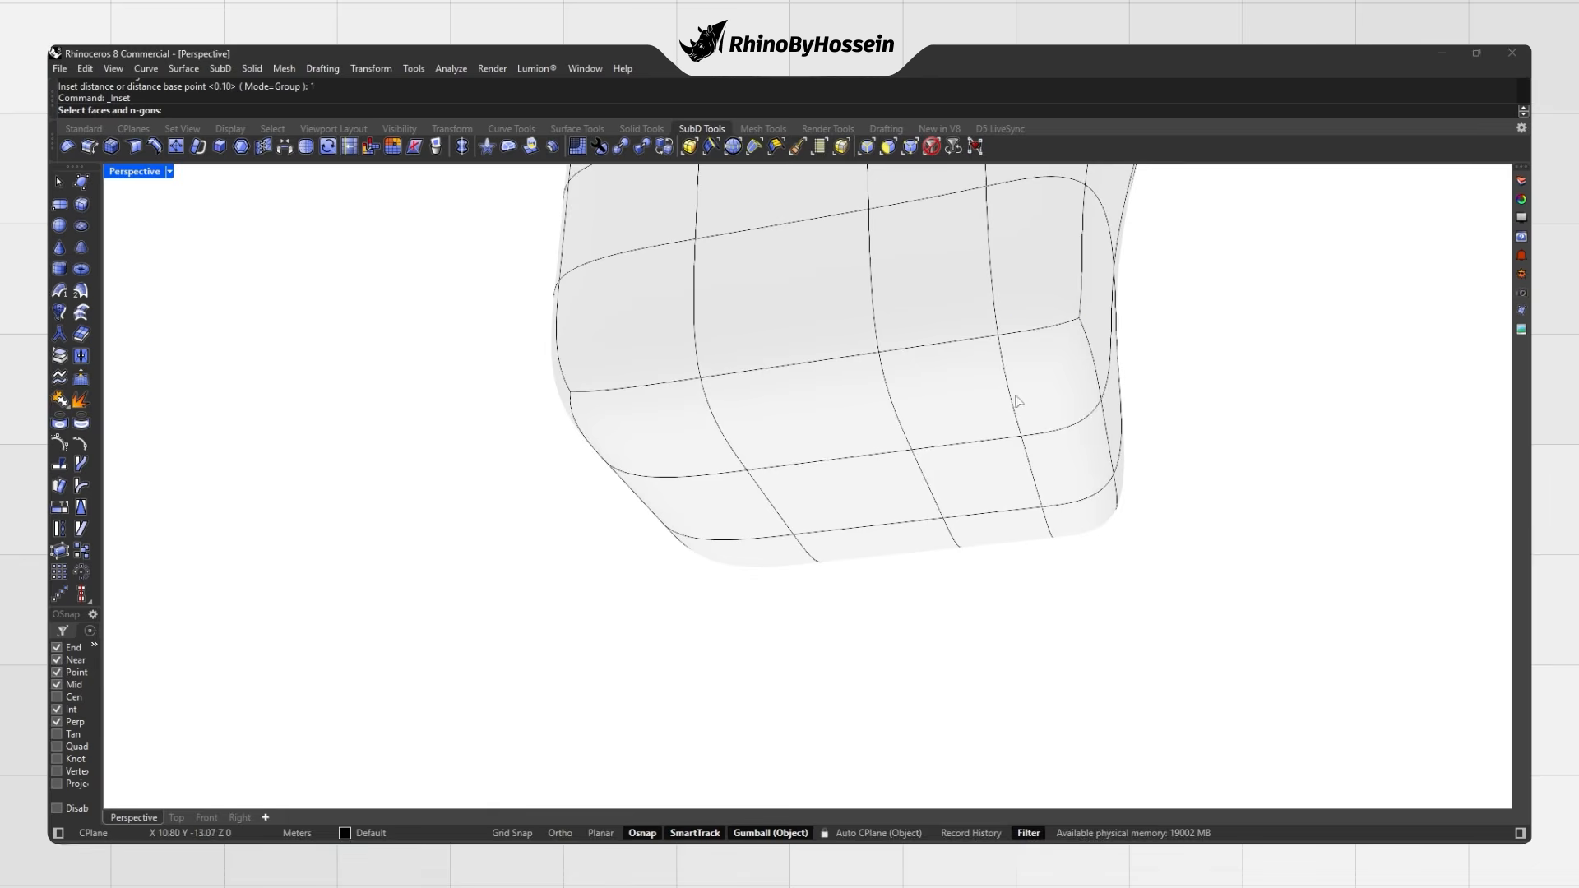
pyautogui.click(1037, 399)
pyautogui.click(950, 413)
pyautogui.click(810, 427)
pyautogui.click(658, 440)
pyautogui.click(724, 502)
pyautogui.click(839, 500)
pyautogui.click(979, 485)
pyautogui.click(1065, 509)
pyautogui.click(991, 534)
pyautogui.click(886, 555)
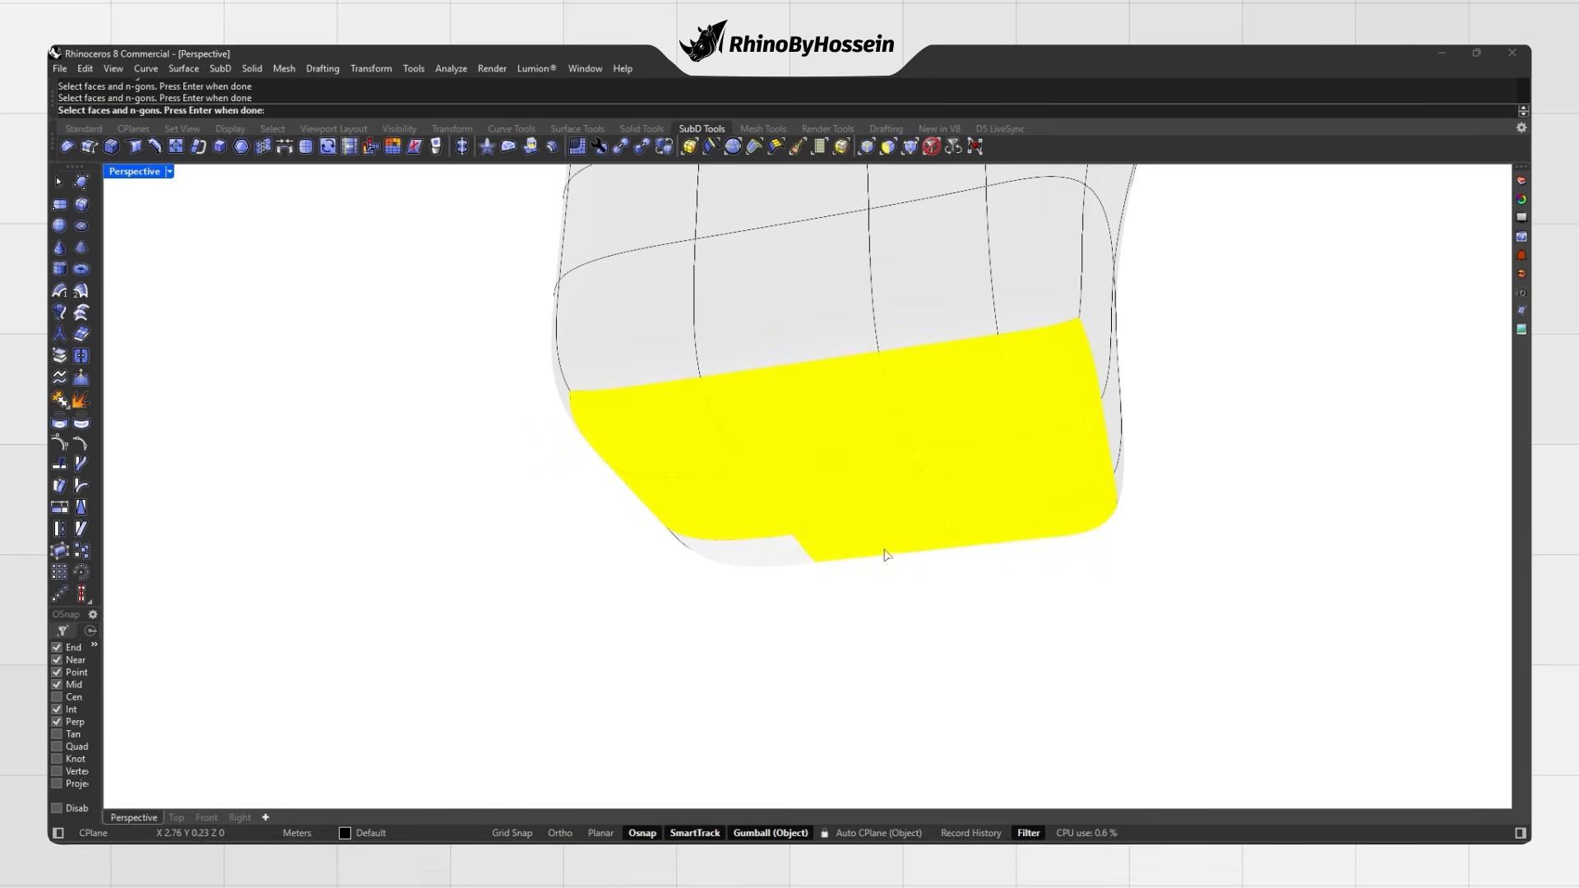
pyautogui.press('Return')
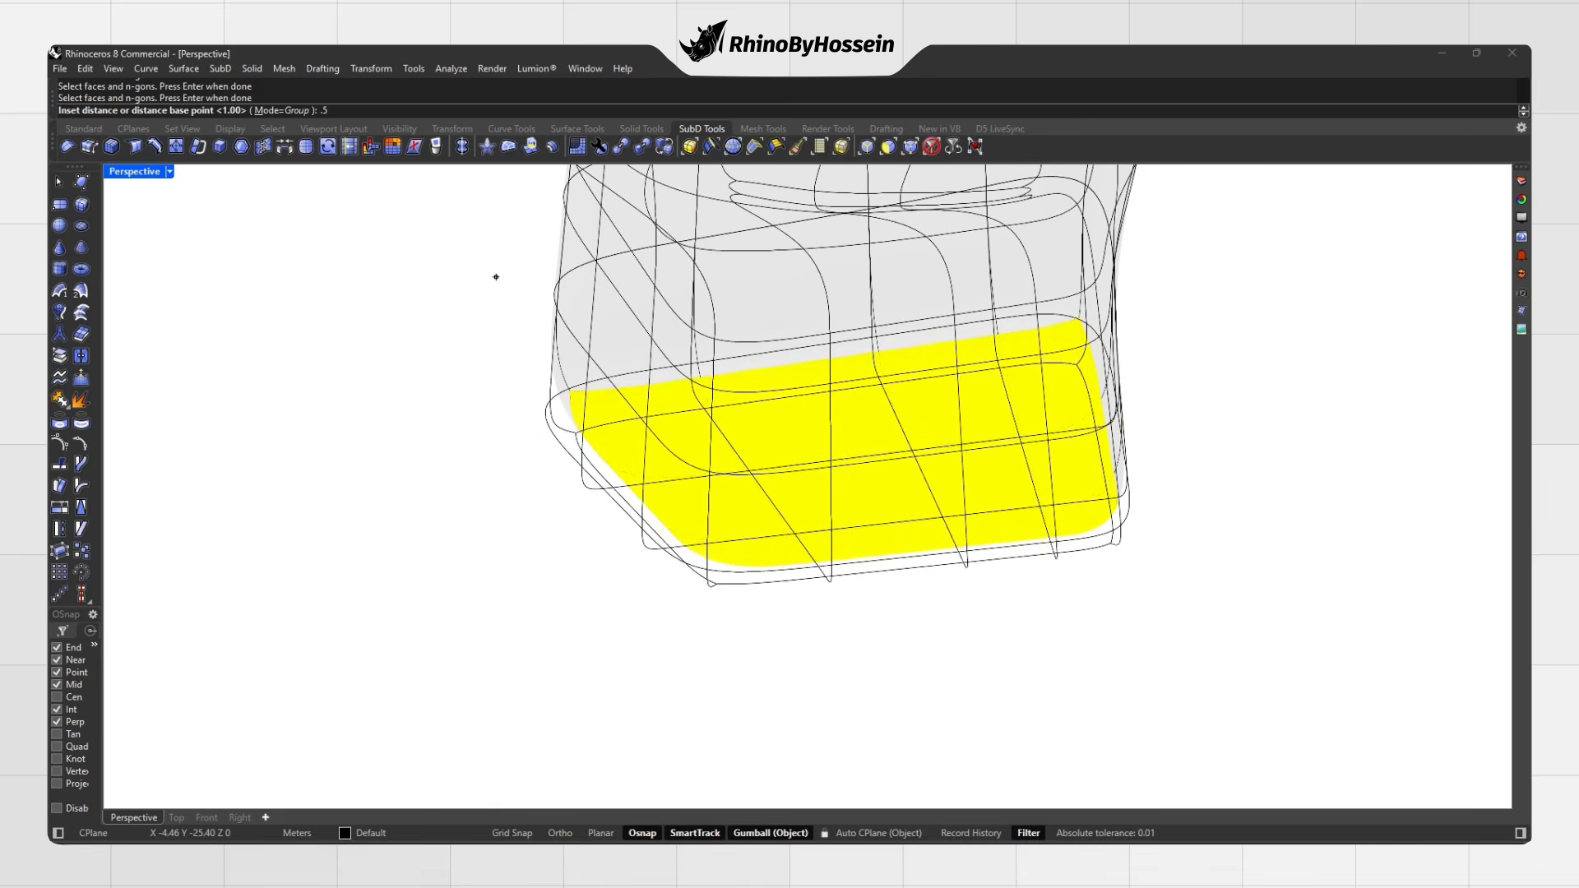
pyautogui.write('.5')
pyautogui.press('Return')
# Step: Inset the bottom faces again by 1, push them up into the base and widen them
pyautogui.moveTo(778, 320); pyautogui.dragTo(769, 396, button='right')
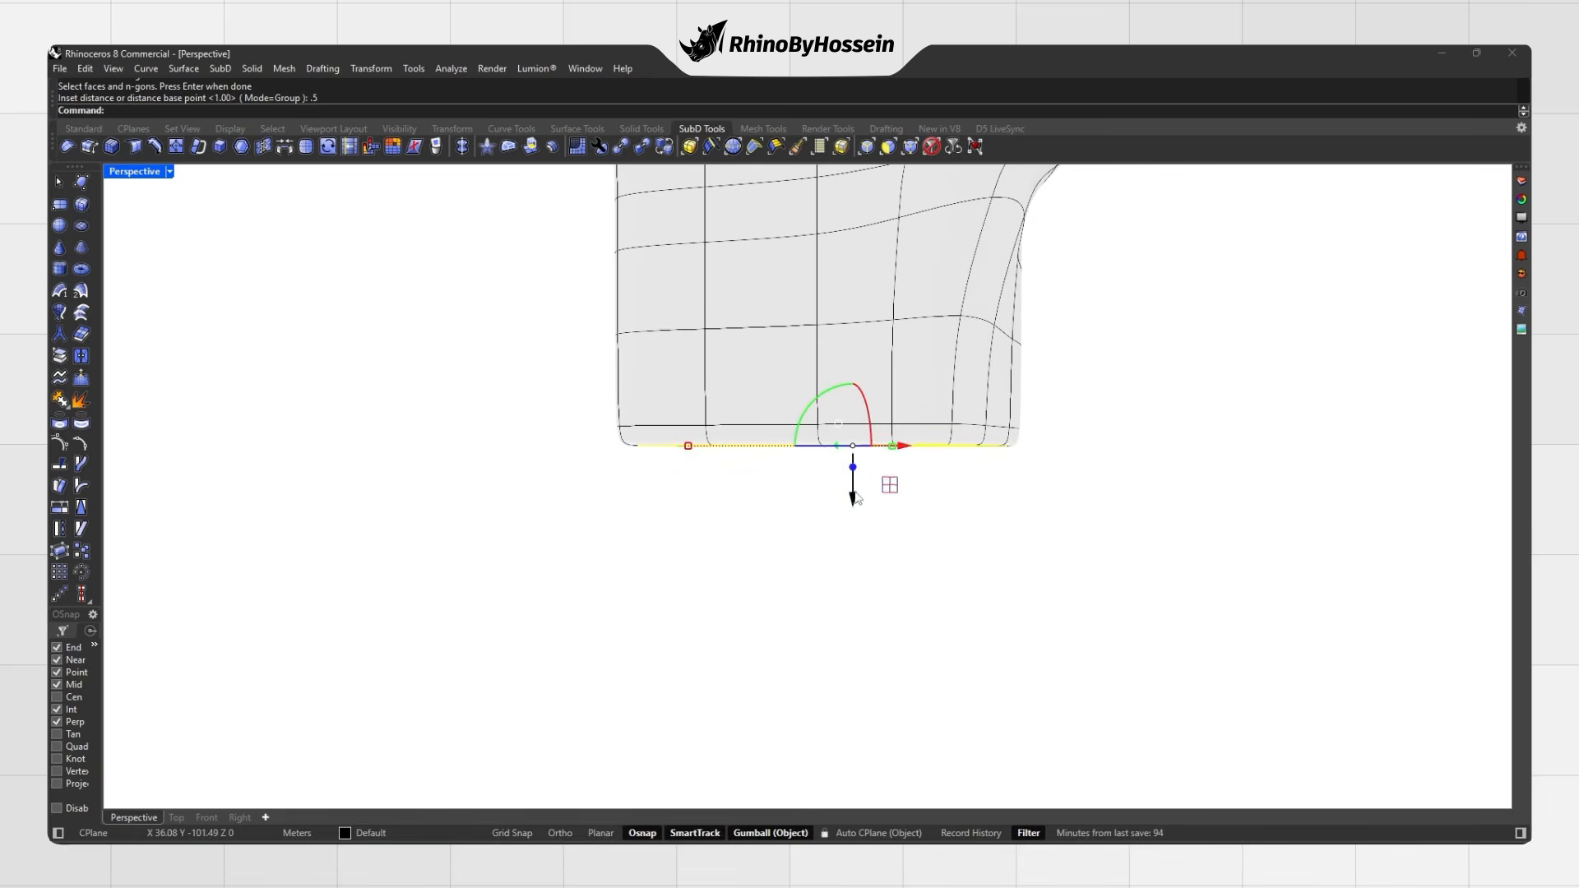
pyautogui.press('Return')
pyautogui.moveTo(854, 493); pyautogui.dragTo(818, 461, button='right')
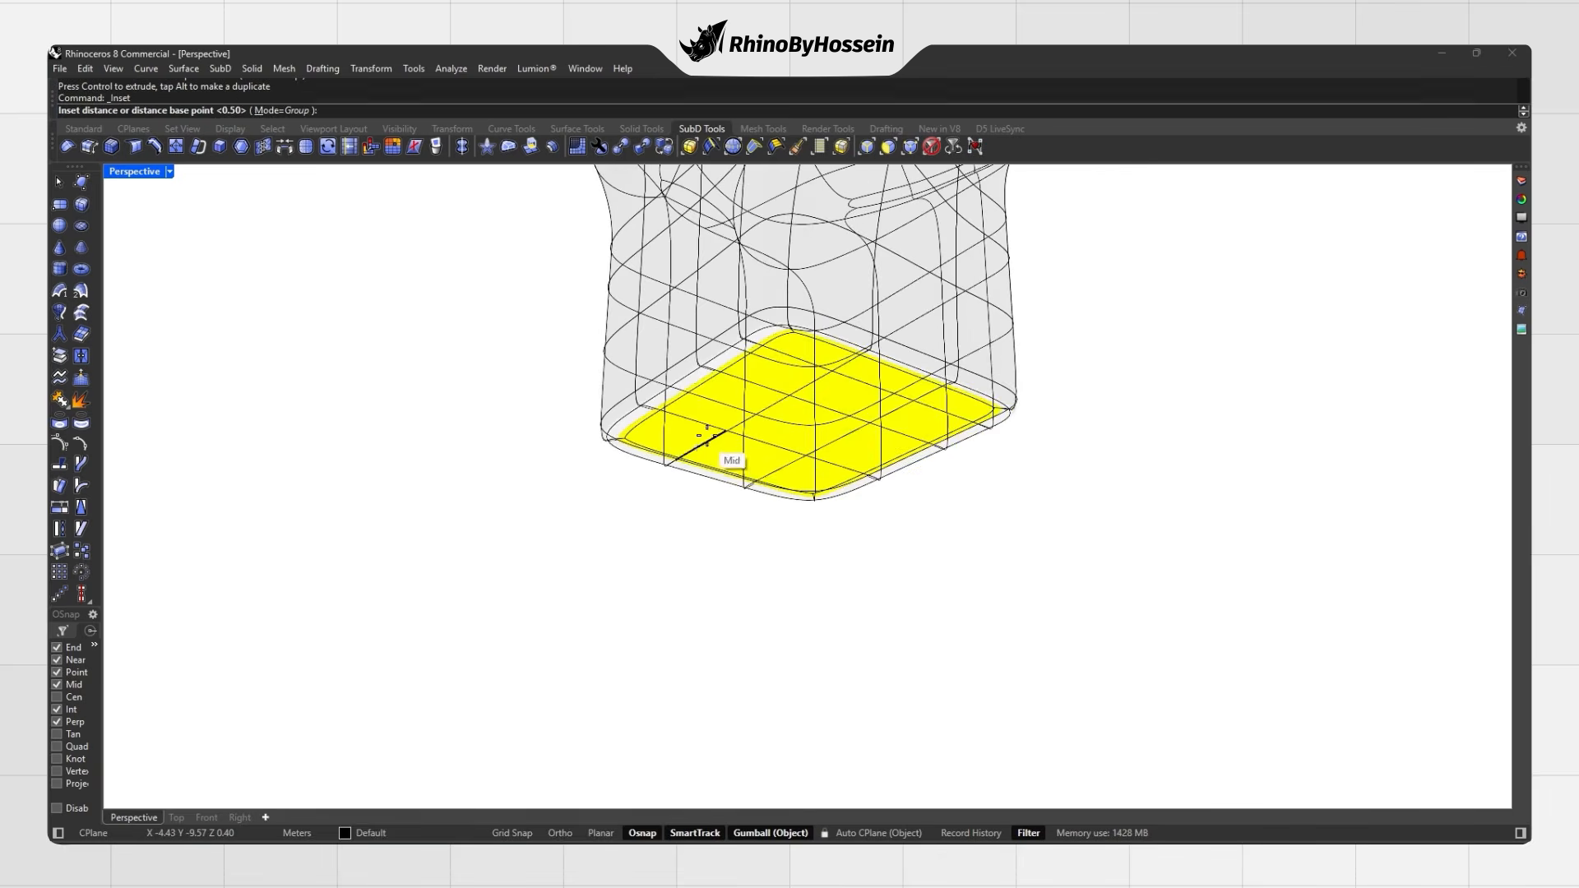
pyautogui.write('1')
pyautogui.press('Return')
pyautogui.moveTo(805, 379); pyautogui.dragTo(819, 460, button='right')
pyautogui.moveTo(828, 458); pyautogui.dragTo(827, 436)
pyautogui.moveTo(1020, 398); pyautogui.dragTo(1038, 399)
pyautogui.moveTo(987, 408); pyautogui.dragTo(867, 448, button='right')
pyautogui.press('Escape')
# Step: In flat display, choose the vertical front edge of the base for expansion
pyautogui.press('Tab')
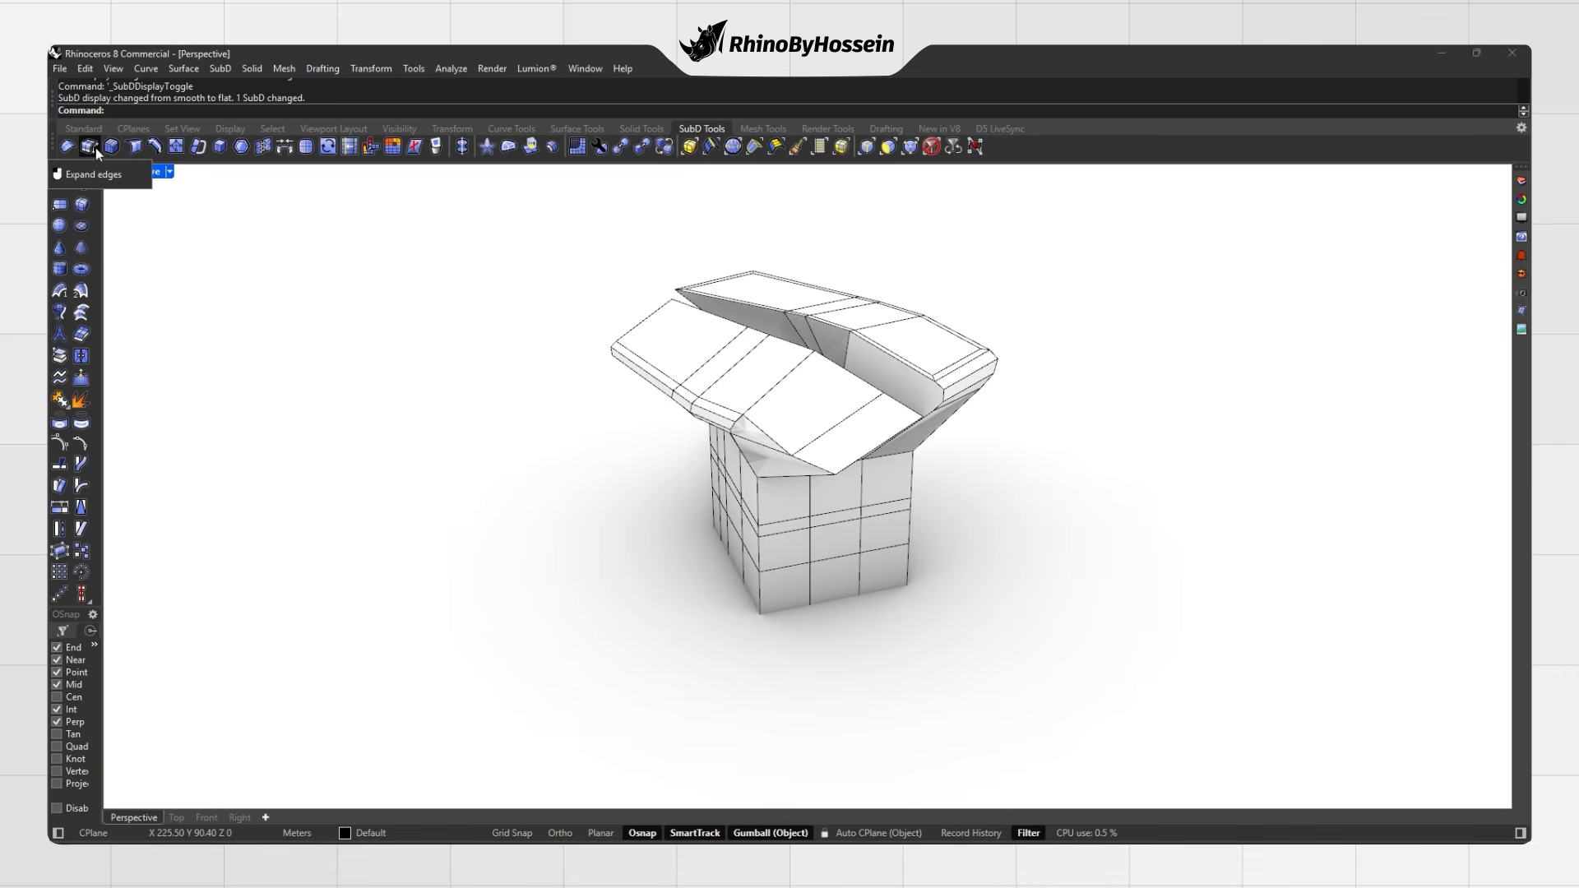
pyautogui.click(88, 150)
pyautogui.moveTo(765, 496); pyautogui.dragTo(699, 466, button='right')
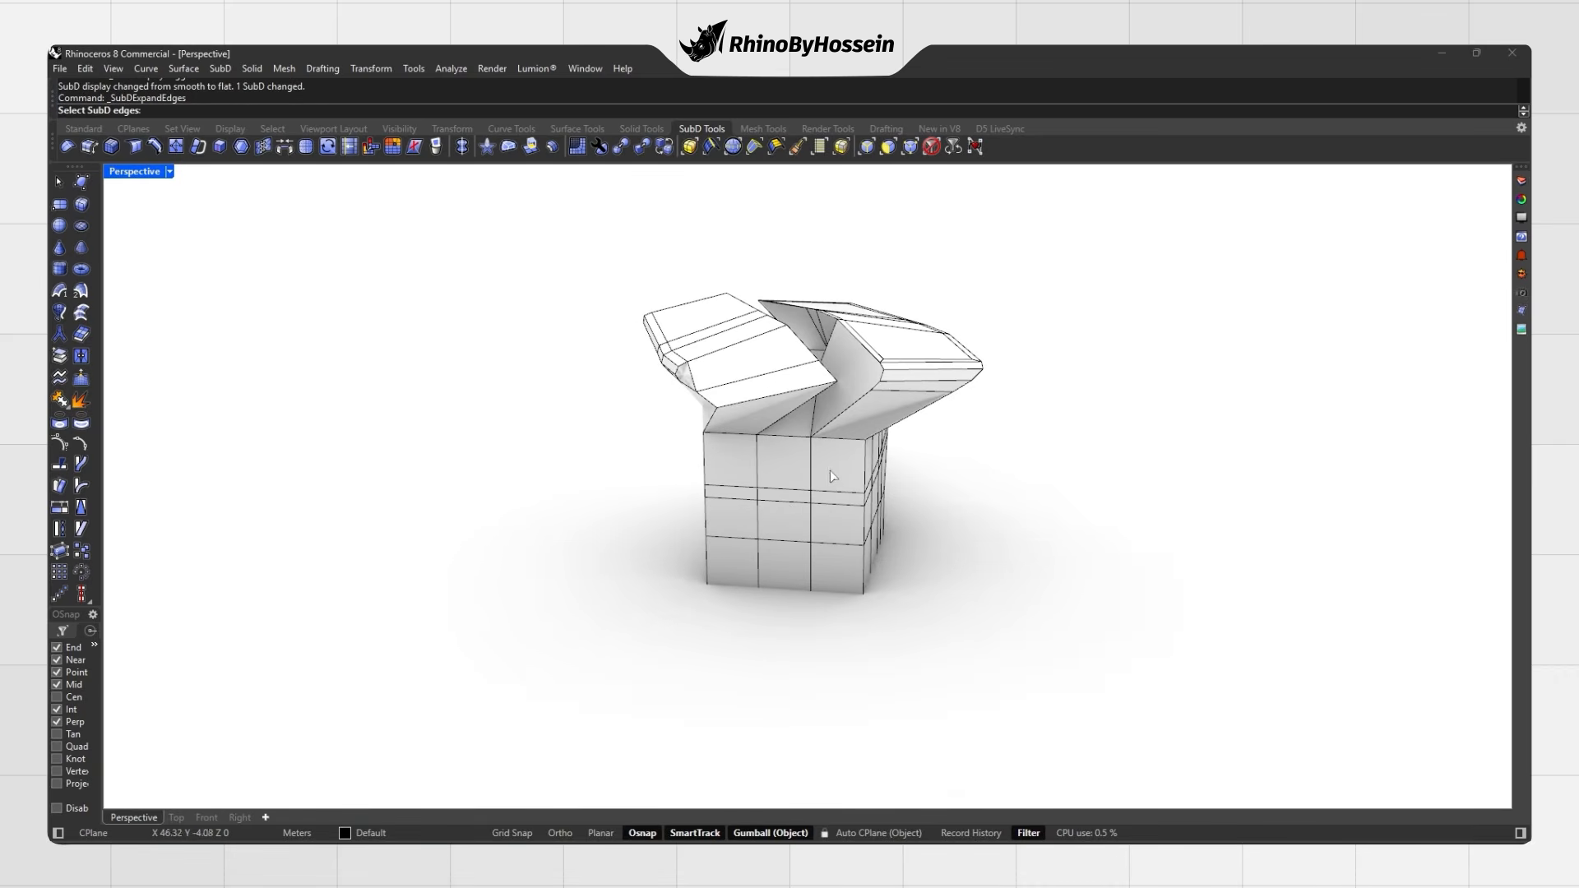
pyautogui.click(811, 567)
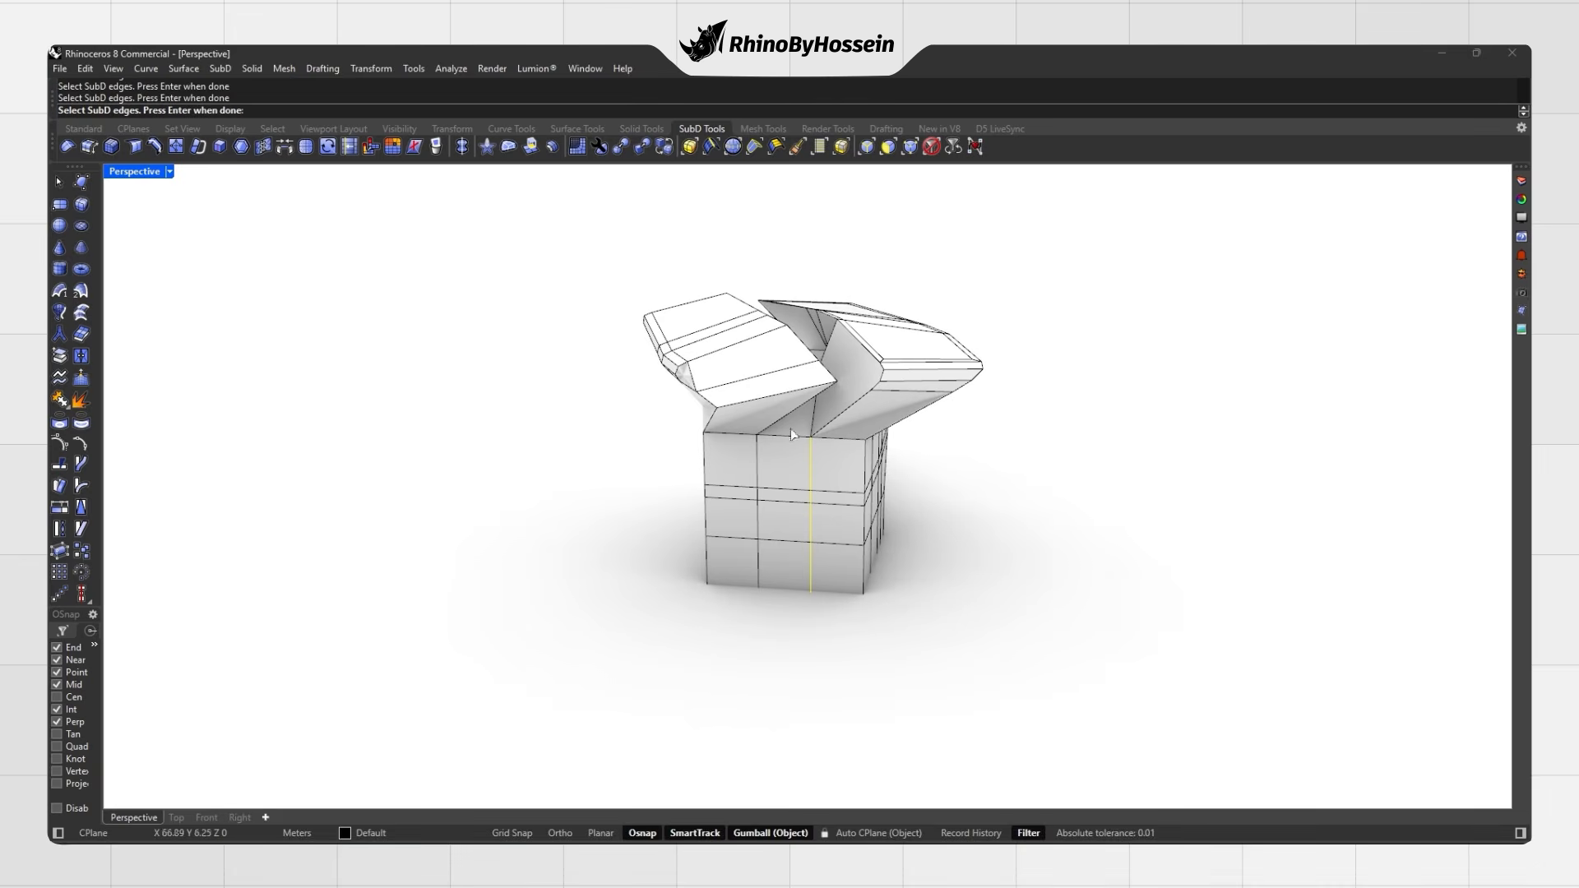
pyautogui.rightClick(466, 421)
pyautogui.moveTo(754, 510); pyautogui.dragTo(763, 459, button='right')
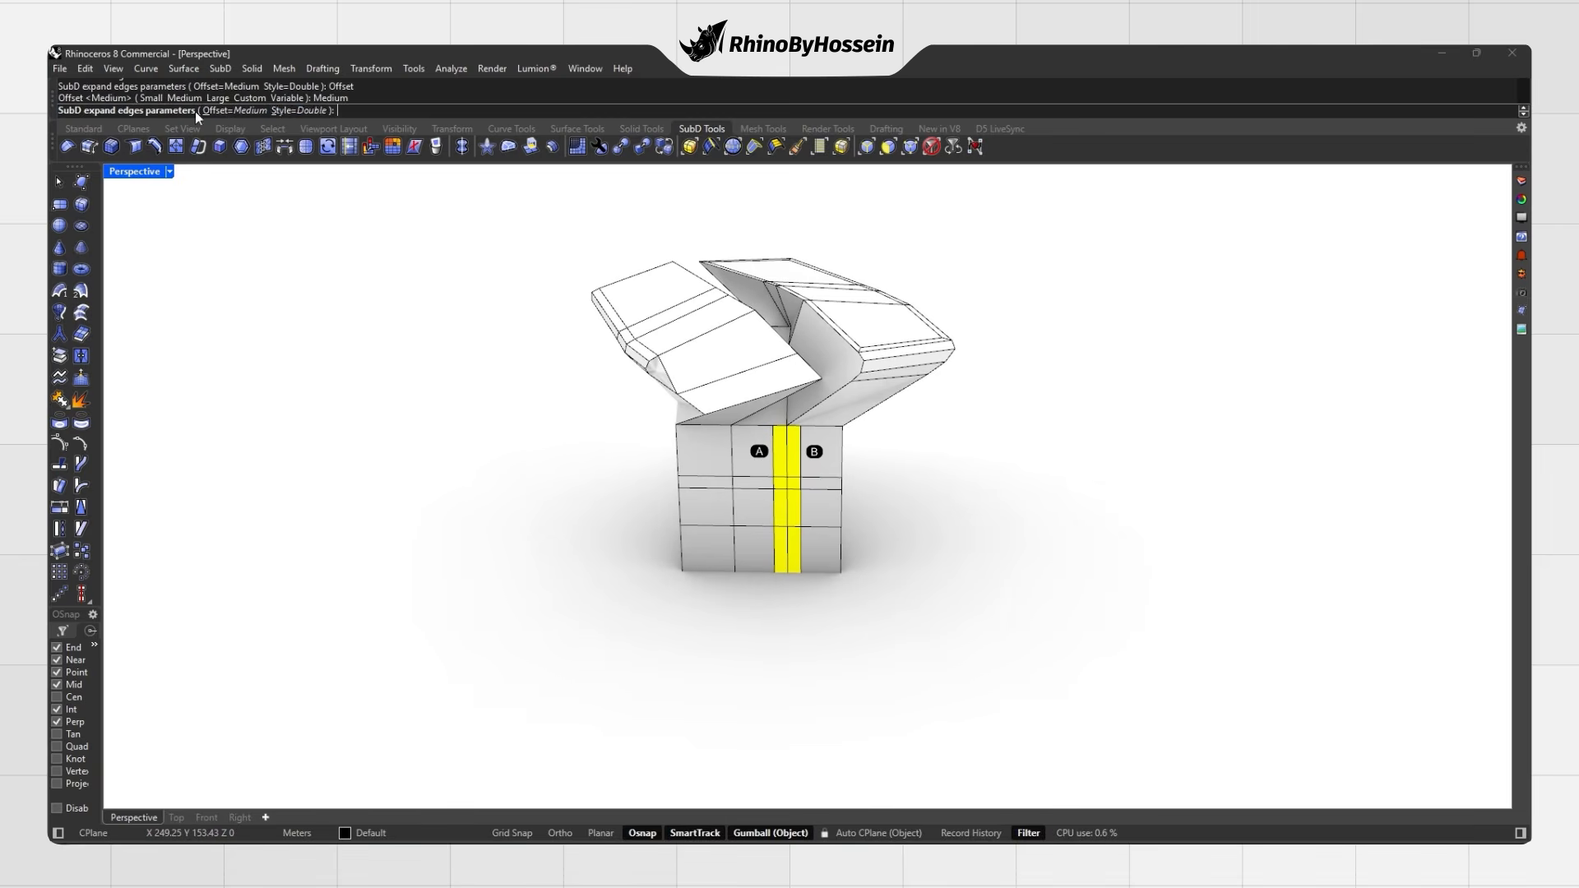
# Step: Set the expansion style to Double and complete the expanded edge strip
pyautogui.click(313, 111)
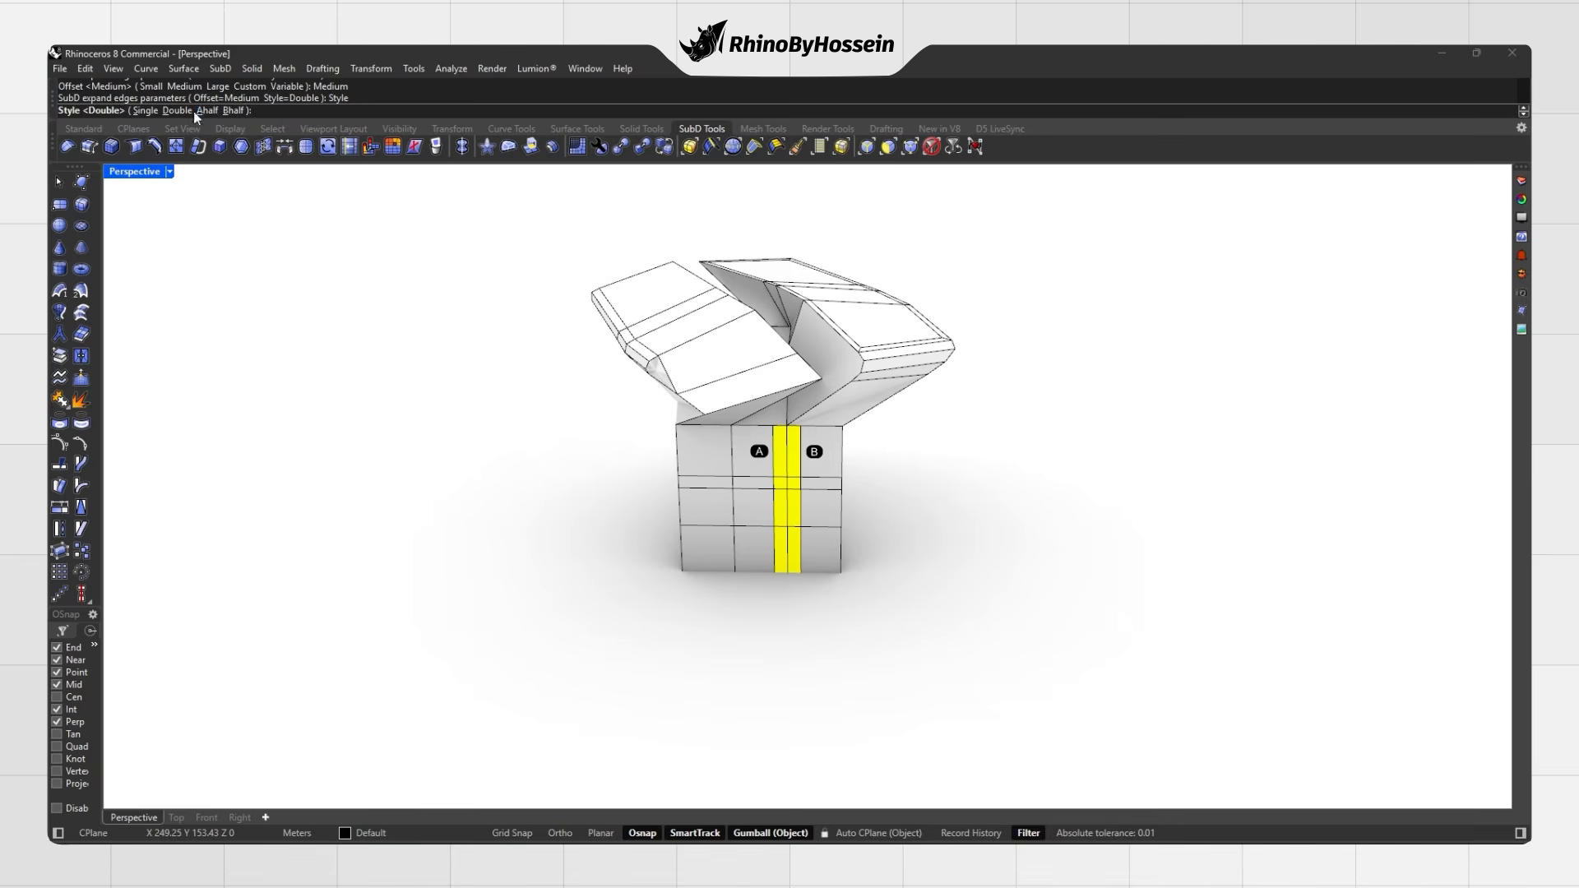
pyautogui.click(205, 111)
pyautogui.click(300, 112)
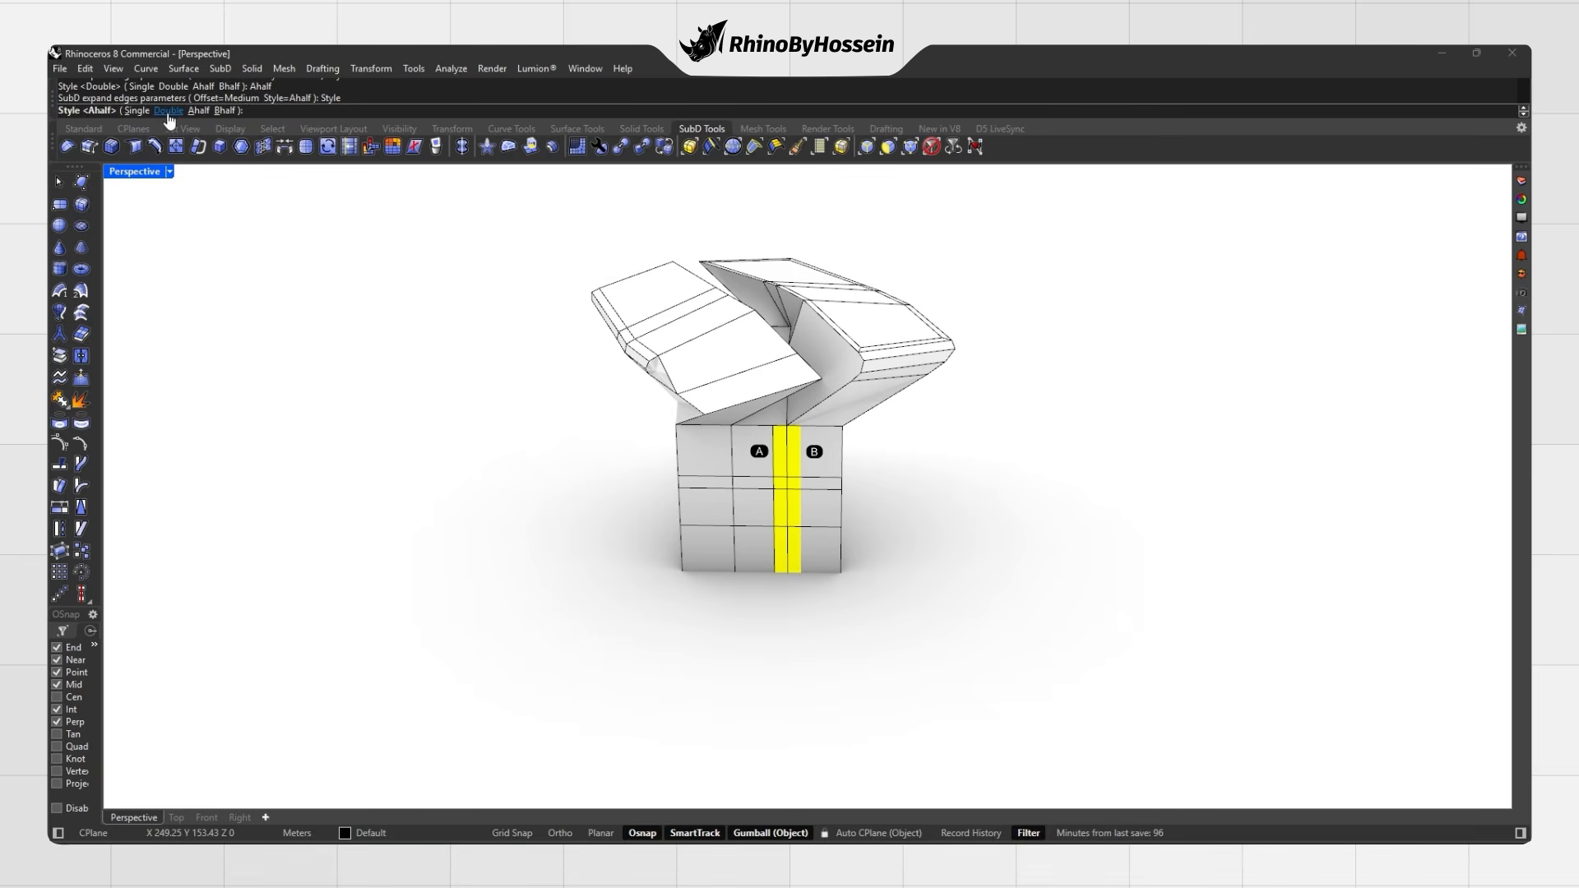
pyautogui.moveTo(586, 408); pyautogui.dragTo(558, 431, button='right')
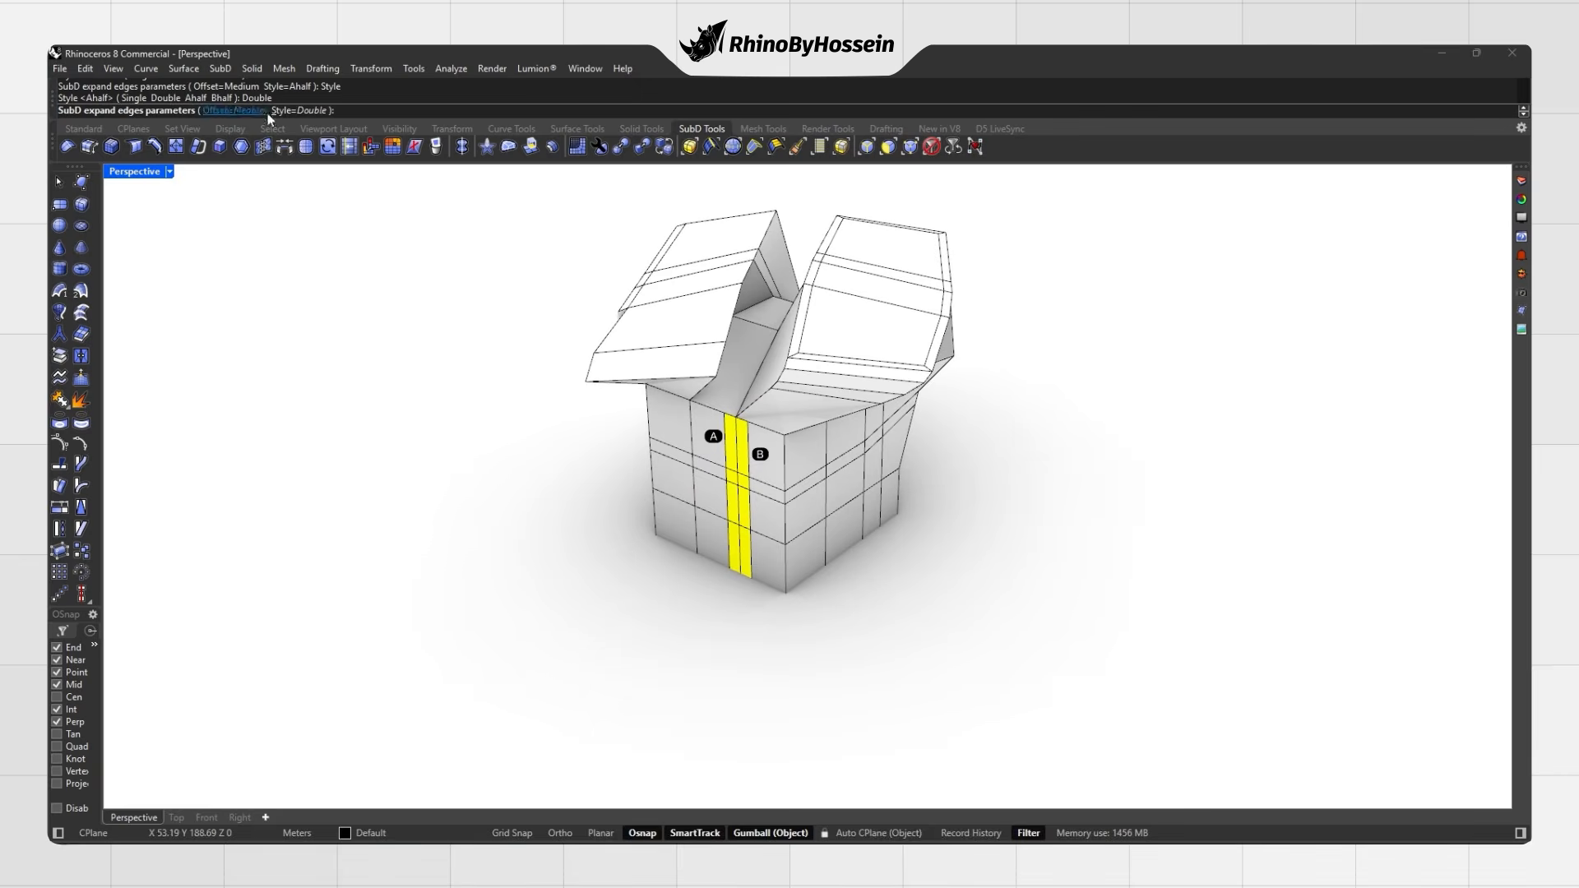
pyautogui.rightClick(729, 479)
pyautogui.moveTo(728, 479); pyautogui.dragTo(625, 556, button='right')
pyautogui.click(653, 571)
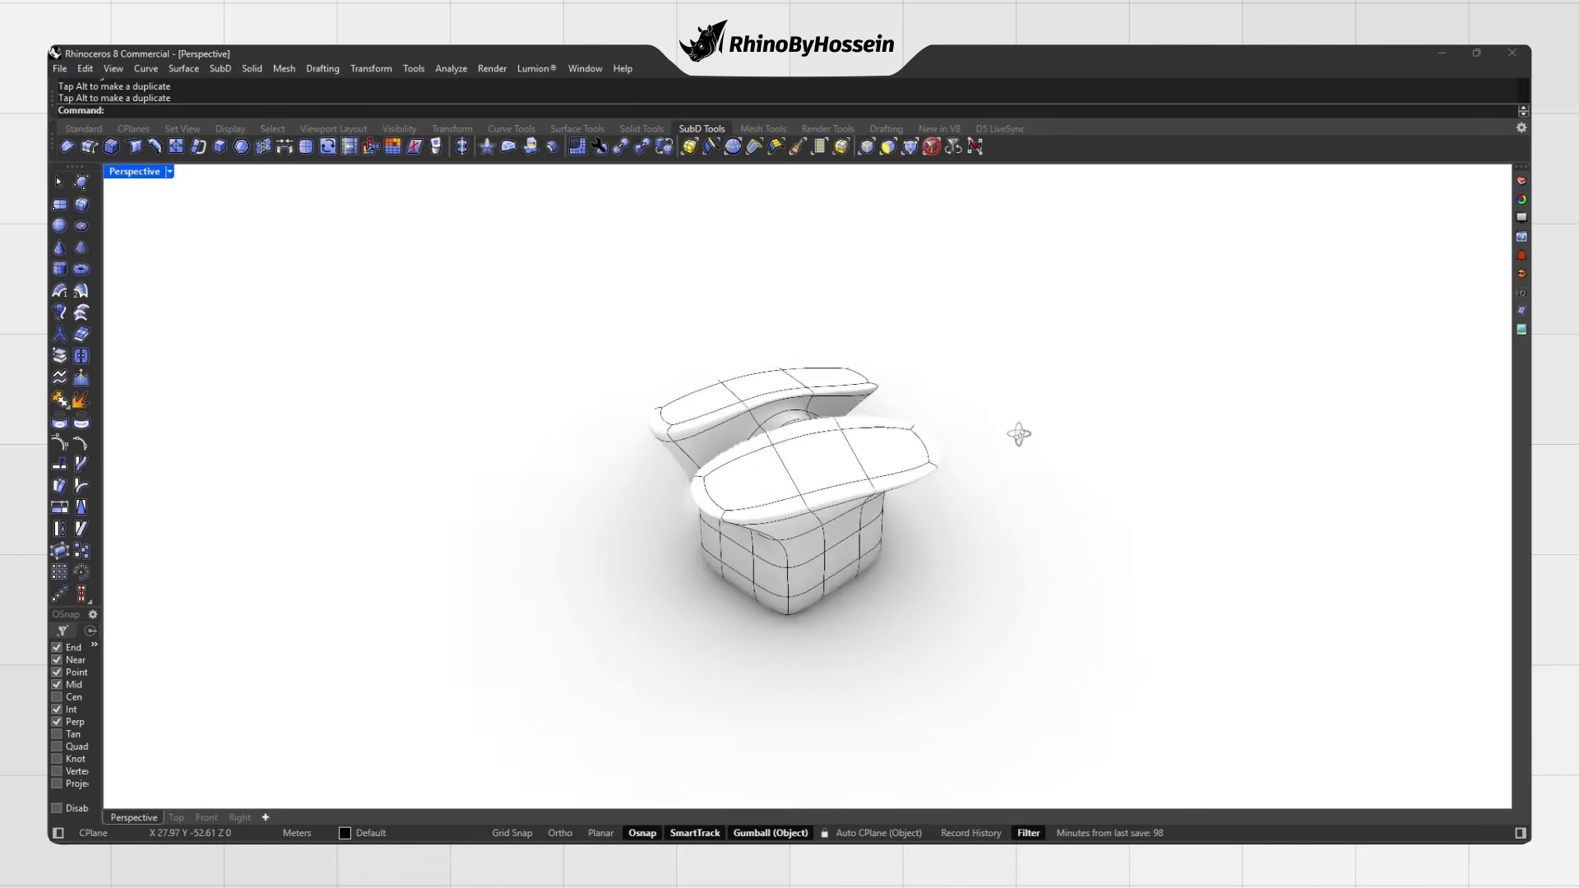
pyautogui.moveTo(1019, 436); pyautogui.dragTo(790, 481, button='right')
pyautogui.scroll(3, 760, 430)
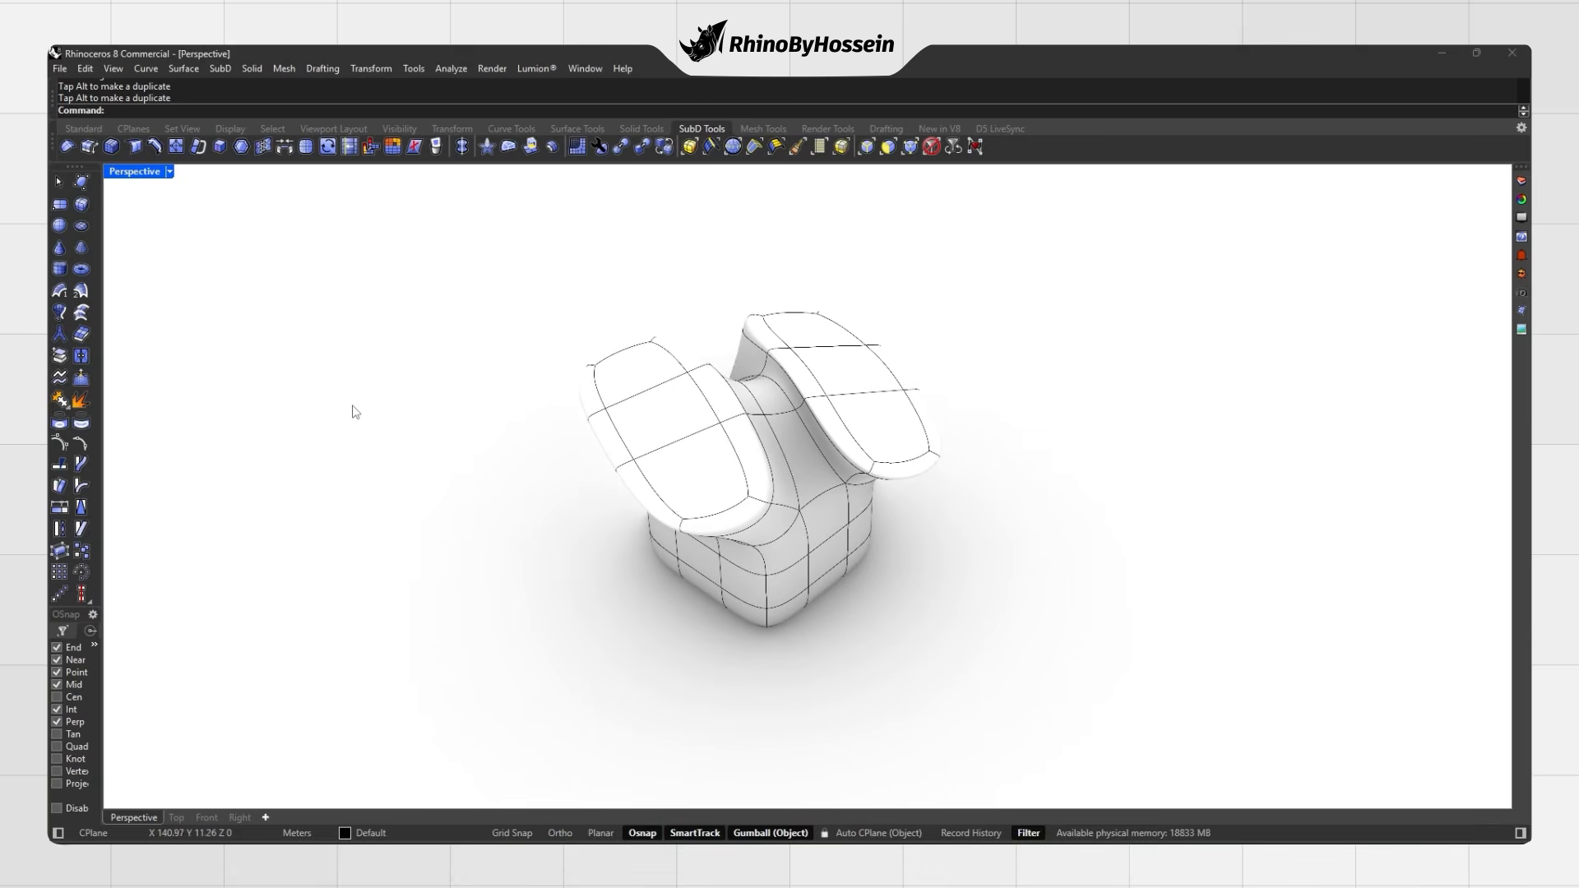
# Step: Subdivide the two-lobed SubD, then select it and apply Subdivide once more
pyautogui.click(307, 146)
pyautogui.click(693, 437)
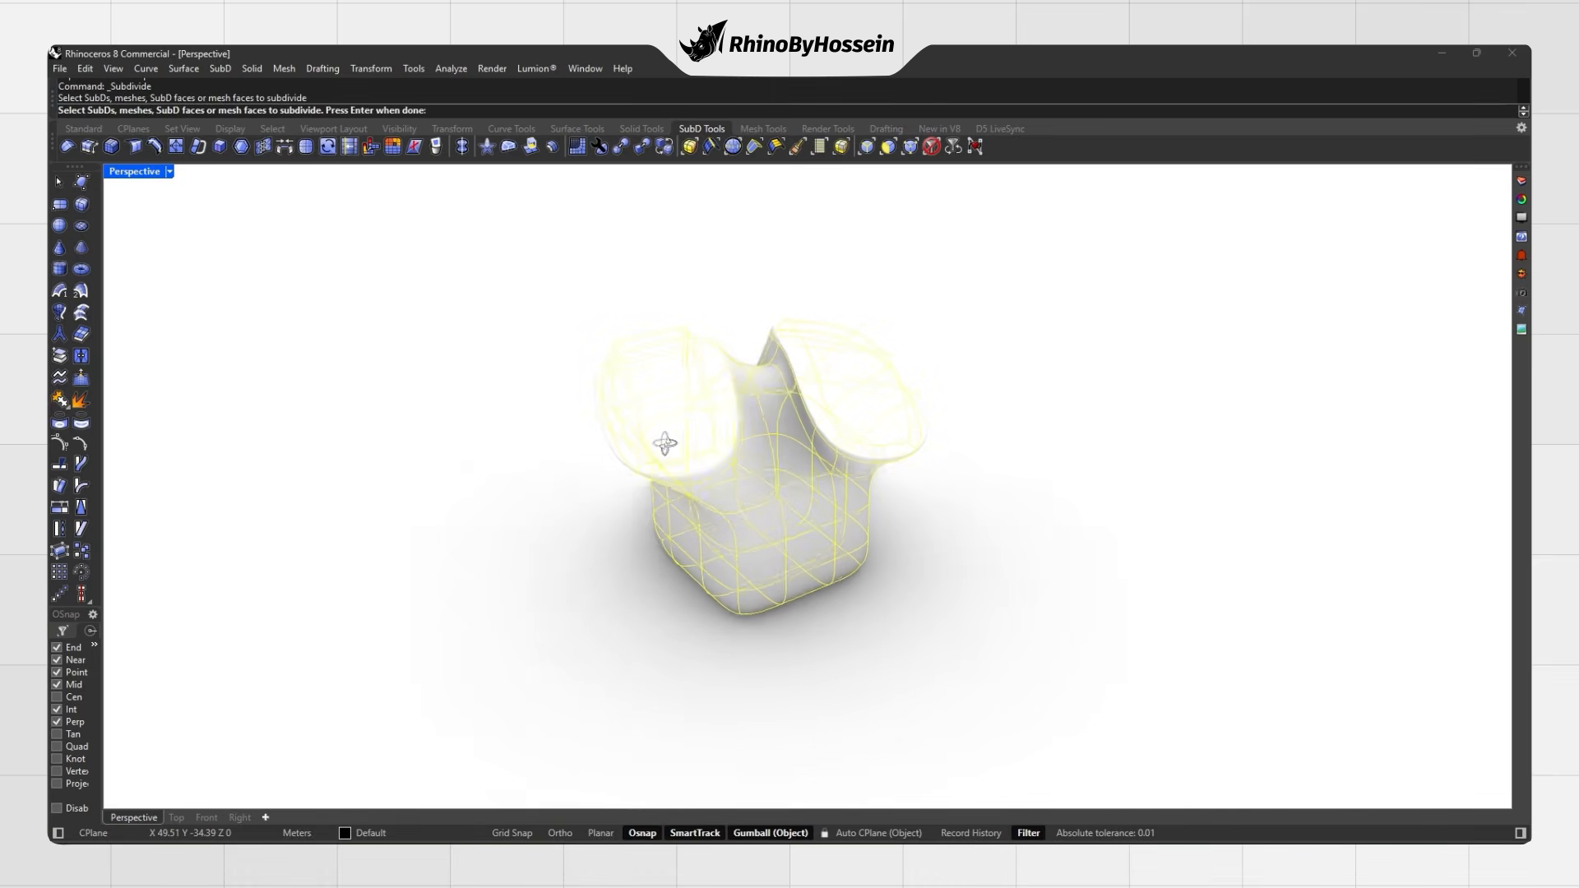
pyautogui.press('Return')
pyautogui.moveTo(755, 495); pyautogui.dragTo(761, 459, button='right')
pyautogui.moveTo(664, 532); pyautogui.dragTo(841, 515, button='right')
pyautogui.click(766, 469)
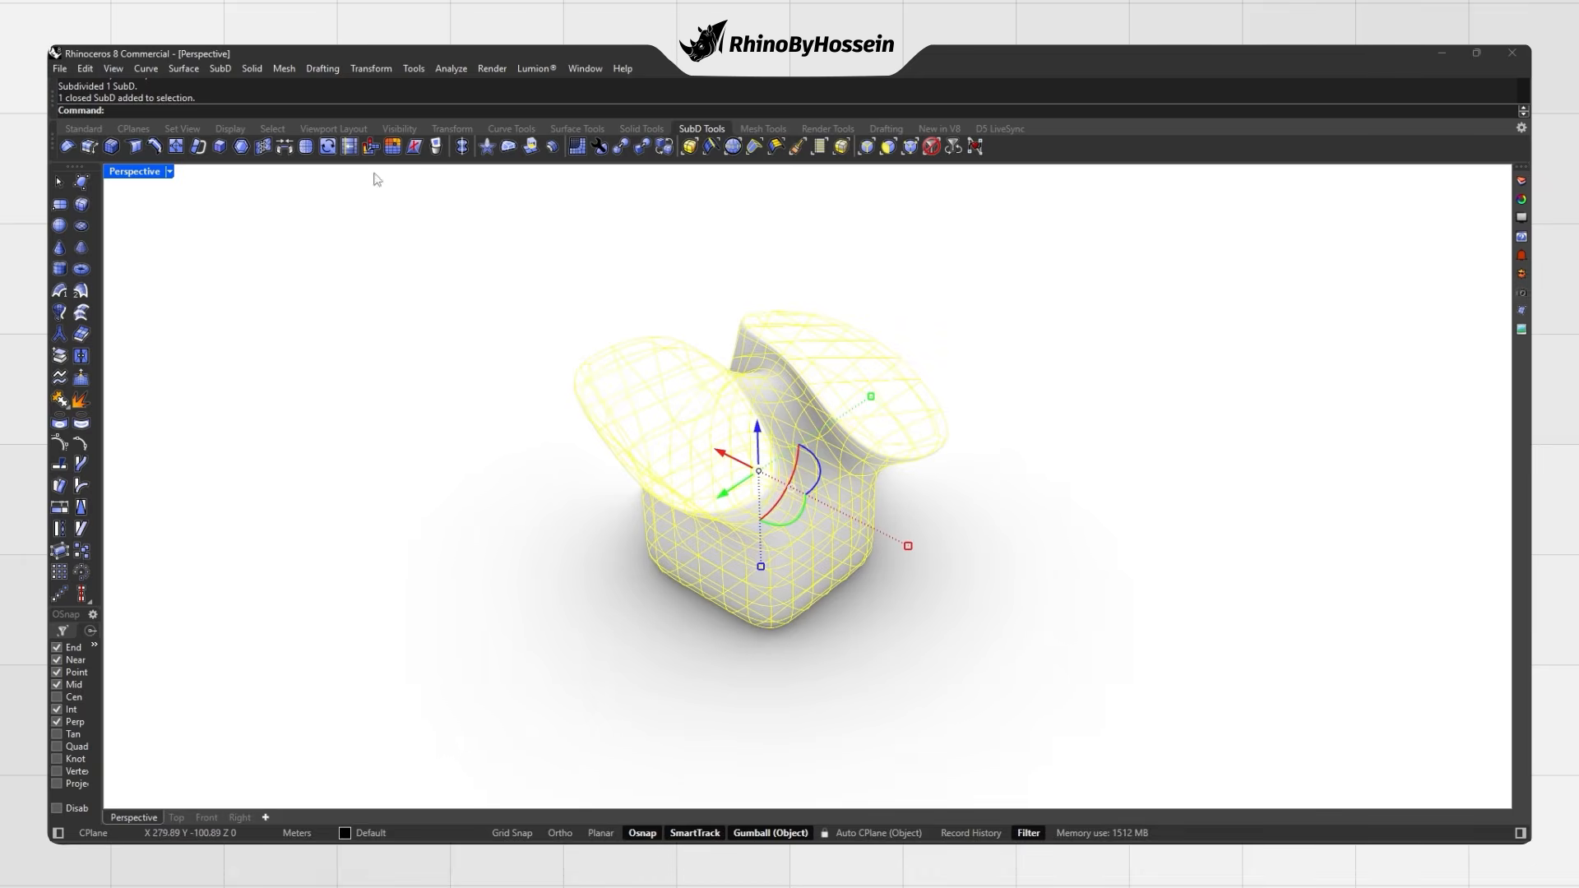
pyautogui.click(306, 147)
pyautogui.moveTo(607, 465); pyautogui.dragTo(682, 493, button='right')
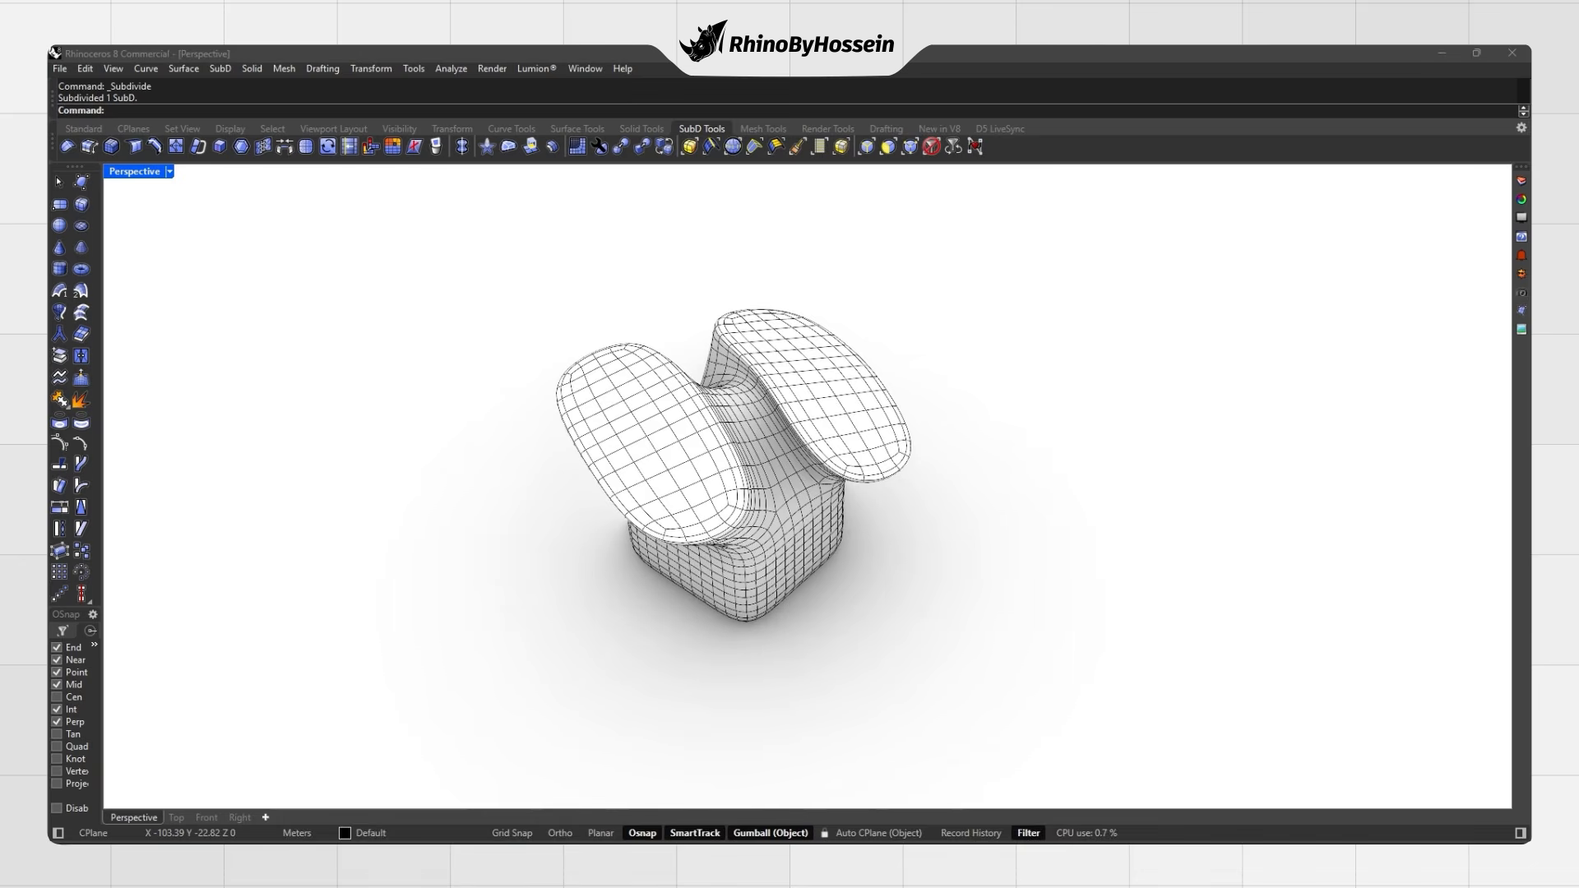
pyautogui.hotkey('ctrl', 'z')
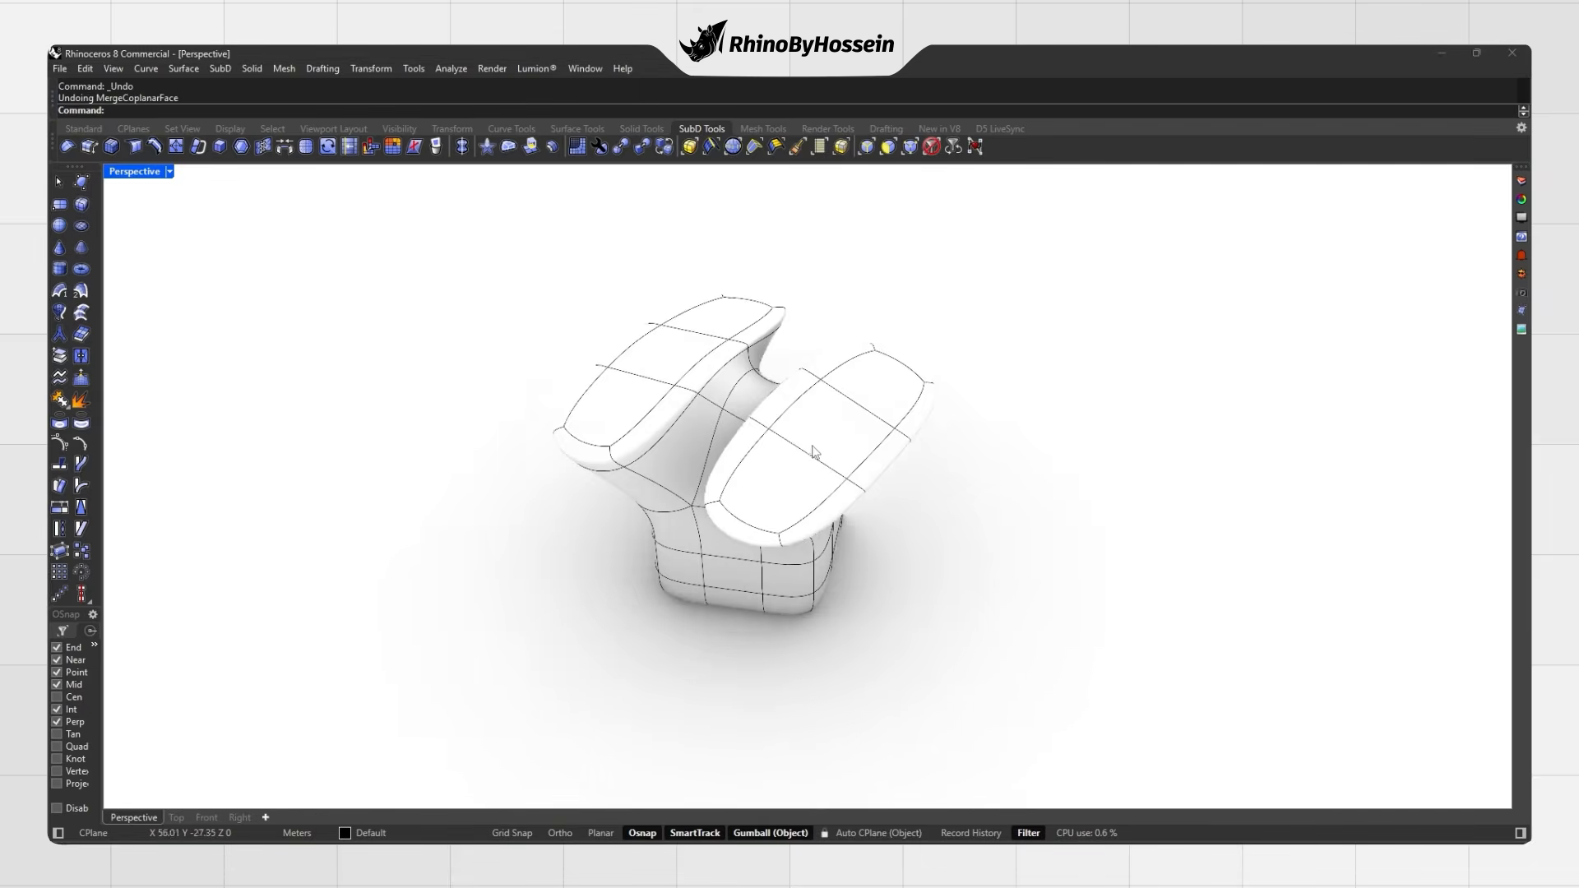
pyautogui.scroll(2, 814, 416)
pyautogui.keyDown('ctrl'); pyautogui.keyDown('shift'); pyautogui.click(764, 405); pyautogui.keyUp('shift'); pyautogui.keyUp('ctrl')
pyautogui.keyDown('ctrl'); pyautogui.keyDown('shift'); pyautogui.click(764, 404); pyautogui.keyUp('shift'); pyautogui.keyUp('ctrl')
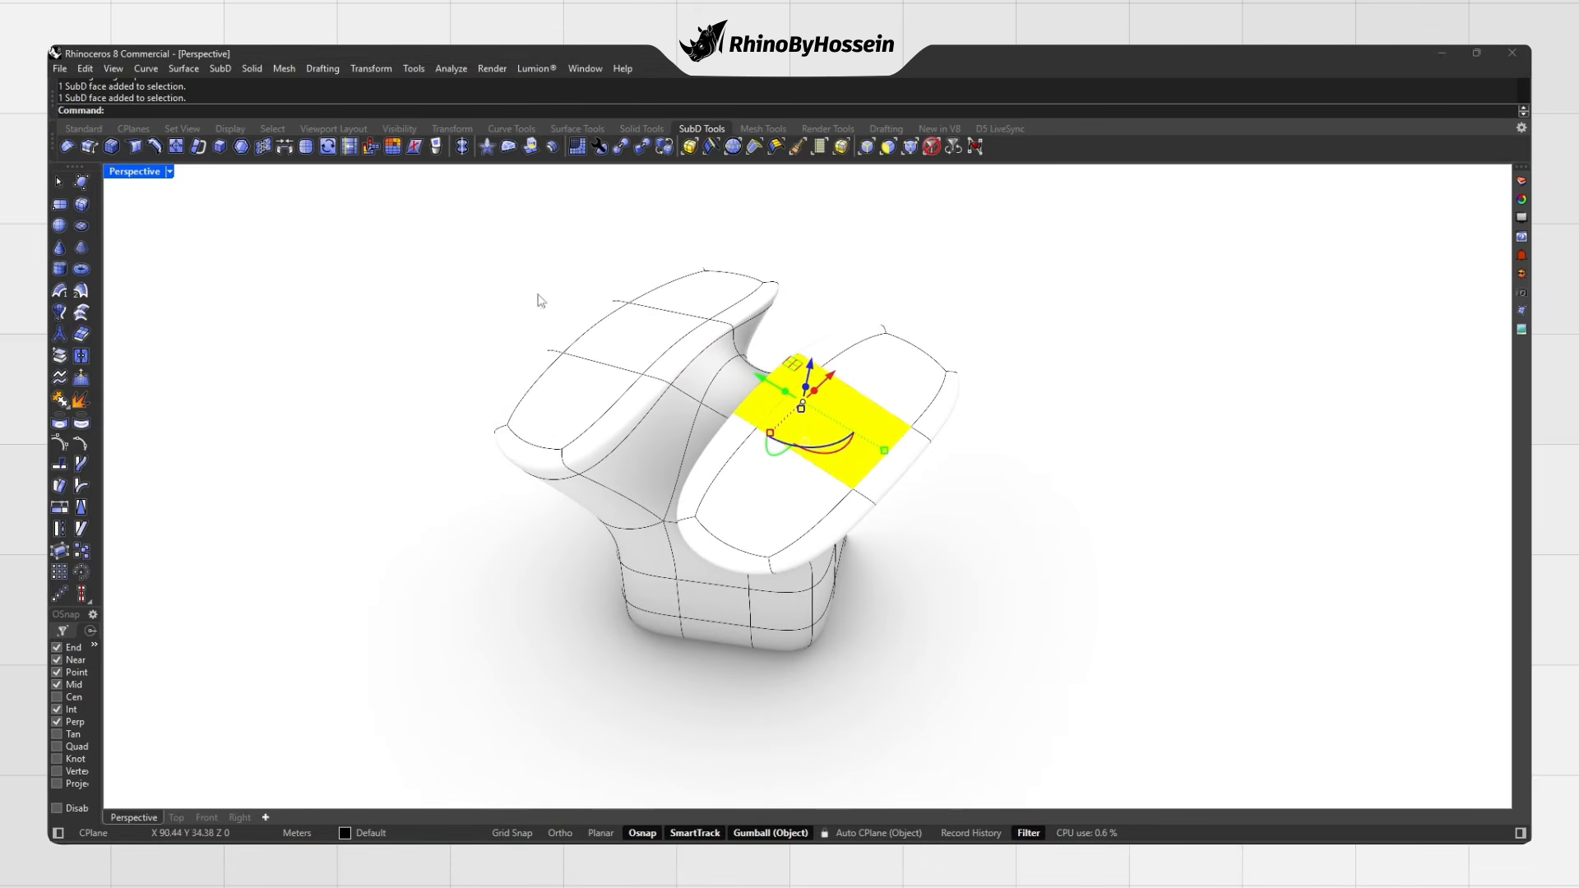
pyautogui.click(415, 147)
pyautogui.moveTo(522, 292); pyautogui.dragTo(650, 326, button='right')
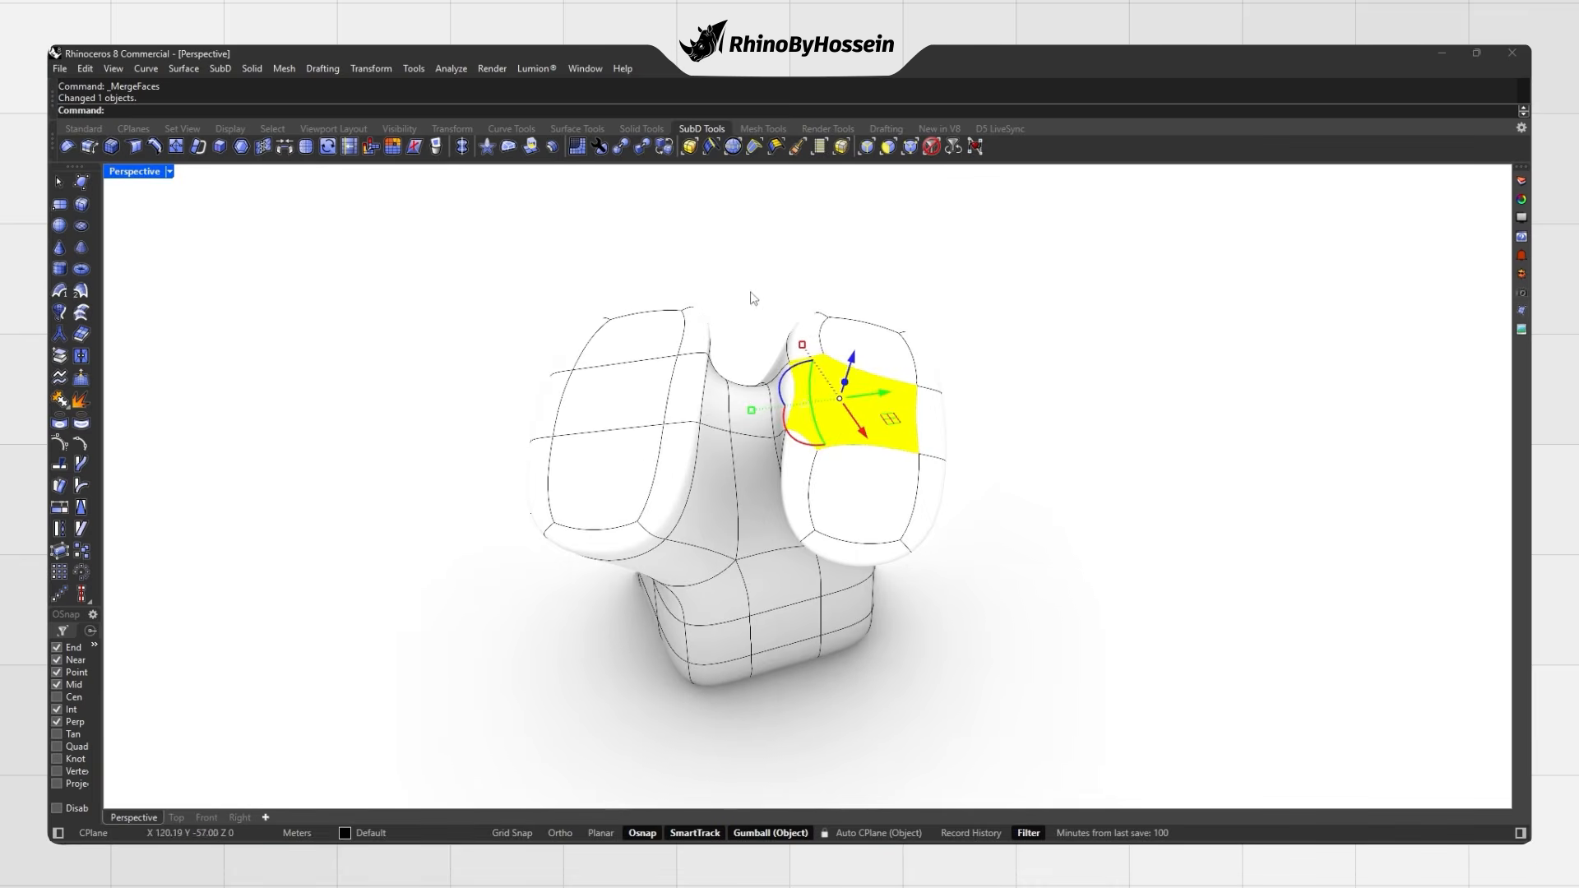
pyautogui.click(752, 295)
pyautogui.moveTo(752, 296); pyautogui.dragTo(817, 377, button='right')
pyautogui.press('Tab')
pyautogui.moveTo(723, 362); pyautogui.dragTo(778, 401, button='right')
pyautogui.keyDown('shift'); pyautogui.moveTo(561, 503); pyautogui.dragTo(623, 466, button='right'); pyautogui.keyUp('shift')
pyautogui.scroll(5, 622, 465)
pyautogui.keyDown('ctrl'); pyautogui.keyDown('shift'); pyautogui.click(633, 465); pyautogui.keyUp('shift'); pyautogui.keyUp('ctrl')
pyautogui.keyDown('ctrl'); pyautogui.keyDown('shift'); pyautogui.click(618, 469); pyautogui.keyUp('shift'); pyautogui.keyUp('ctrl')
pyautogui.keyDown('ctrl'); pyautogui.keyDown('shift'); pyautogui.click(615, 483); pyautogui.keyUp('shift'); pyautogui.keyUp('ctrl')
pyautogui.moveTo(613, 489); pyautogui.dragTo(515, 486, button='right')
pyautogui.keyDown('ctrl'); pyautogui.keyDown('shift'); pyautogui.click(639, 477); pyautogui.keyUp('shift'); pyautogui.keyUp('ctrl')
pyautogui.scroll(-5, 896, 392)
pyautogui.keyDown('shift'); pyautogui.moveTo(1172, 260); pyautogui.dragTo(819, 377, button='right'); pyautogui.keyUp('shift')
pyautogui.press('Escape')
pyautogui.moveTo(633, 415); pyautogui.dragTo(587, 445, button='right')
pyautogui.keyDown('ctrl'); pyautogui.keyDown('shift'); pyautogui.click(611, 411); pyautogui.keyUp('shift'); pyautogui.keyUp('ctrl')
pyautogui.keyDown('ctrl'); pyautogui.keyDown('shift'); pyautogui.click(715, 477); pyautogui.keyUp('shift'); pyautogui.keyUp('ctrl')
pyautogui.scroll(3, 688, 477)
pyautogui.keyDown('ctrl'); pyautogui.keyDown('shift'); pyautogui.click(688, 475); pyautogui.keyUp('shift'); pyautogui.keyUp('ctrl')
pyautogui.keyDown('shift'); pyautogui.moveTo(688, 475); pyautogui.dragTo(765, 427, button='right'); pyautogui.keyUp('shift')
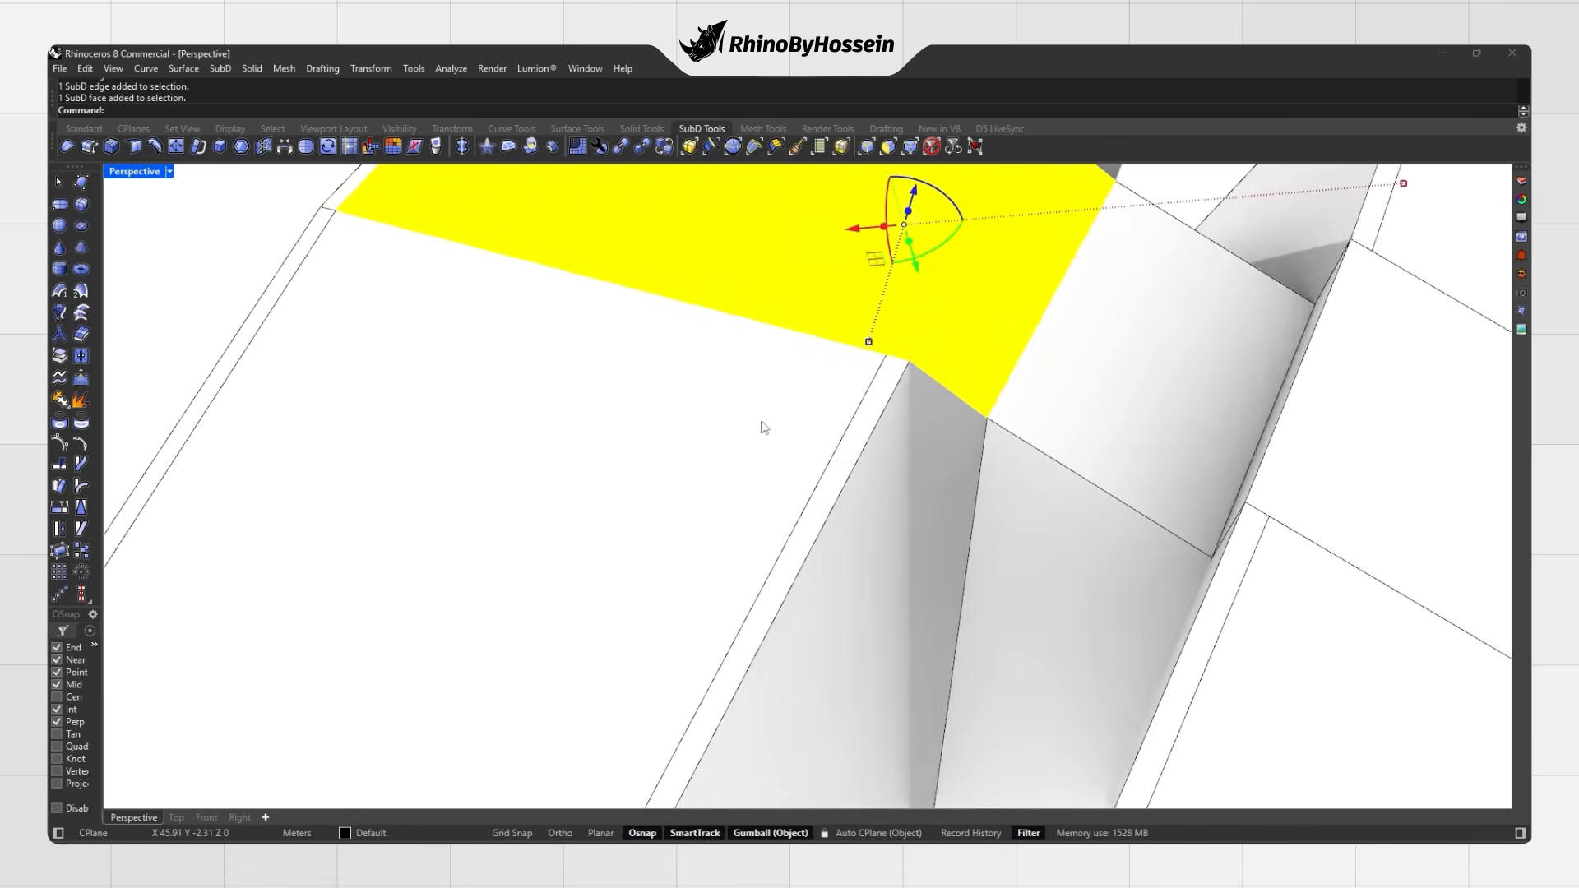
pyautogui.scroll(-5, 688, 475)
pyautogui.keyDown('ctrl'); pyautogui.keyDown('shift'); pyautogui.click(939, 442); pyautogui.keyUp('shift'); pyautogui.keyUp('ctrl')
pyautogui.moveTo(939, 441); pyautogui.dragTo(871, 481, button='right')
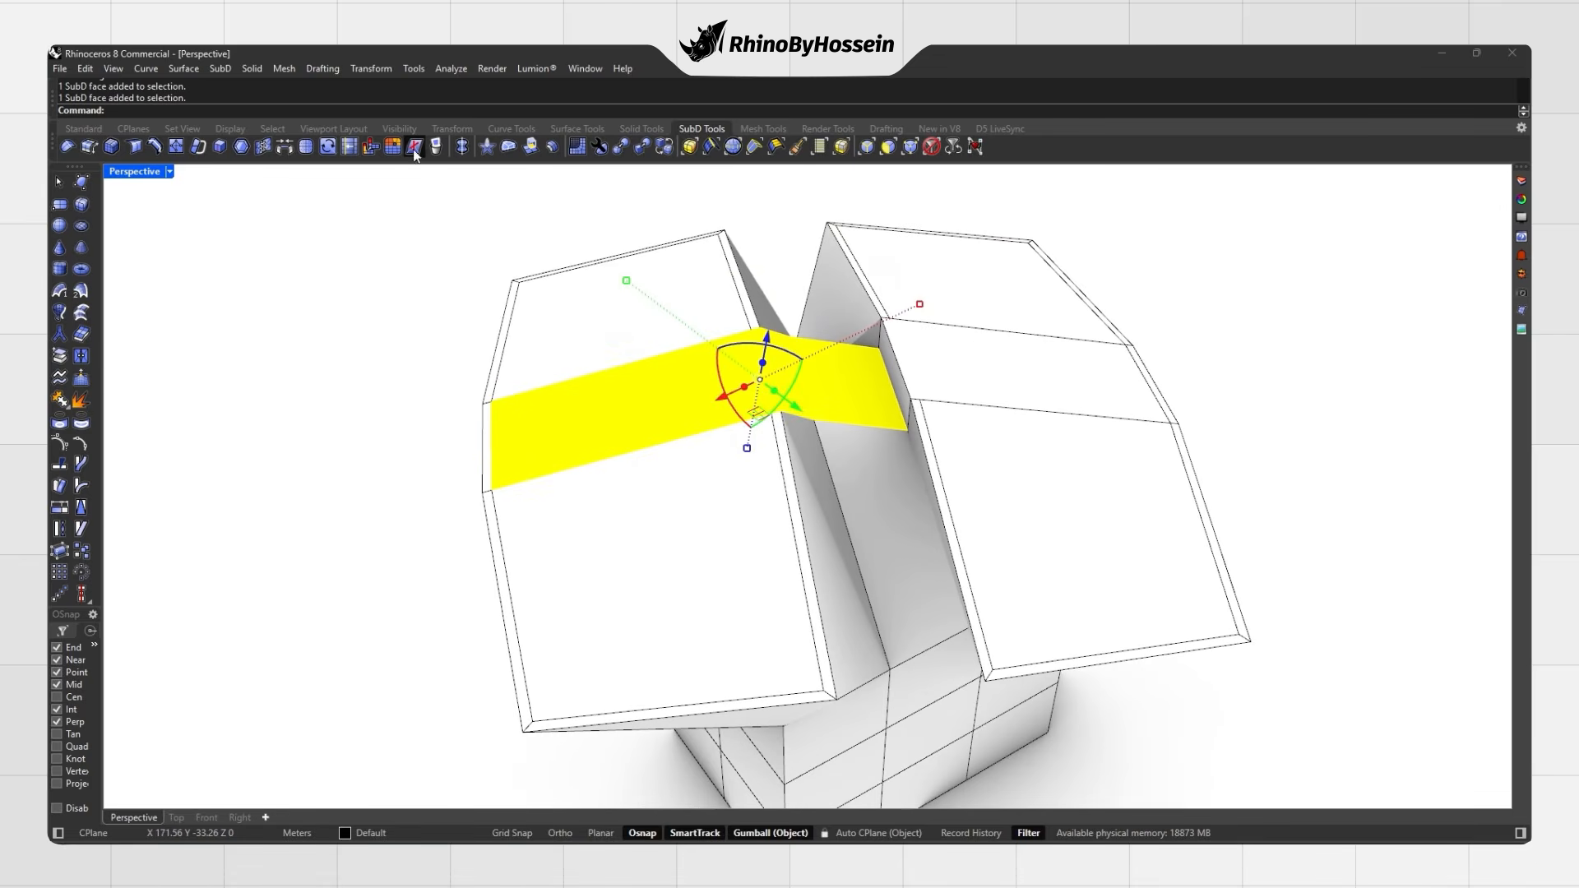
pyautogui.press('Escape')
pyautogui.moveTo(423, 296); pyautogui.dragTo(606, 396, button='right')
pyautogui.press('Tab')
pyautogui.scroll(-4, 621, 380)
pyautogui.scroll(2, 606, 396)
pyautogui.hotkey('ctrl', 'z')
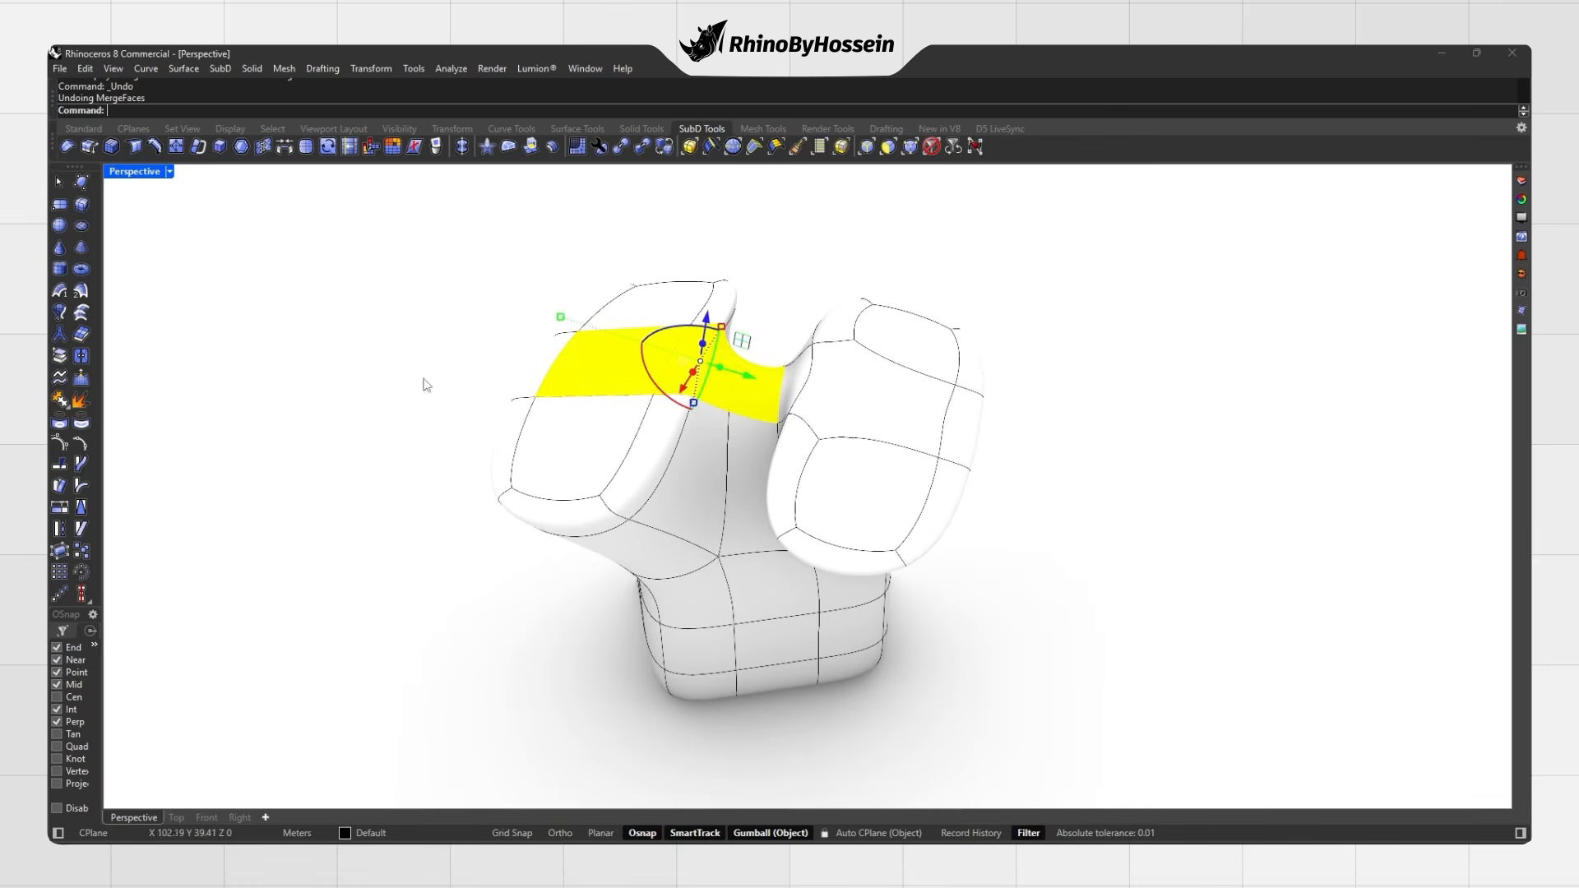
pyautogui.press('Escape')
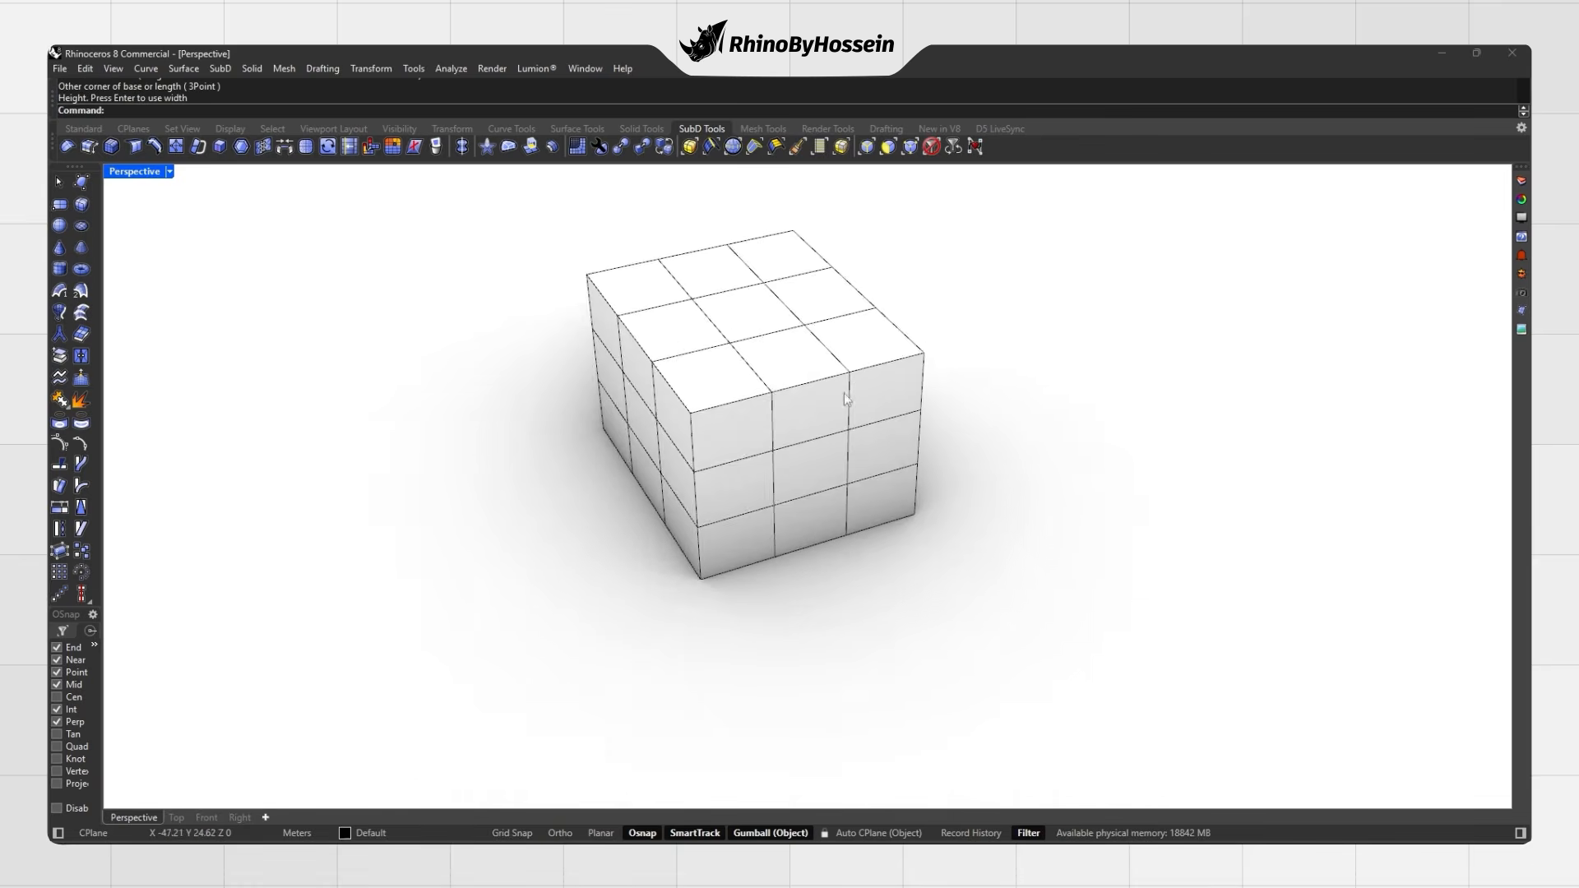
# Step: Delete four top faces of the SubD box to open a square hole
pyautogui.moveTo(844, 393); pyautogui.dragTo(665, 365, button='right')
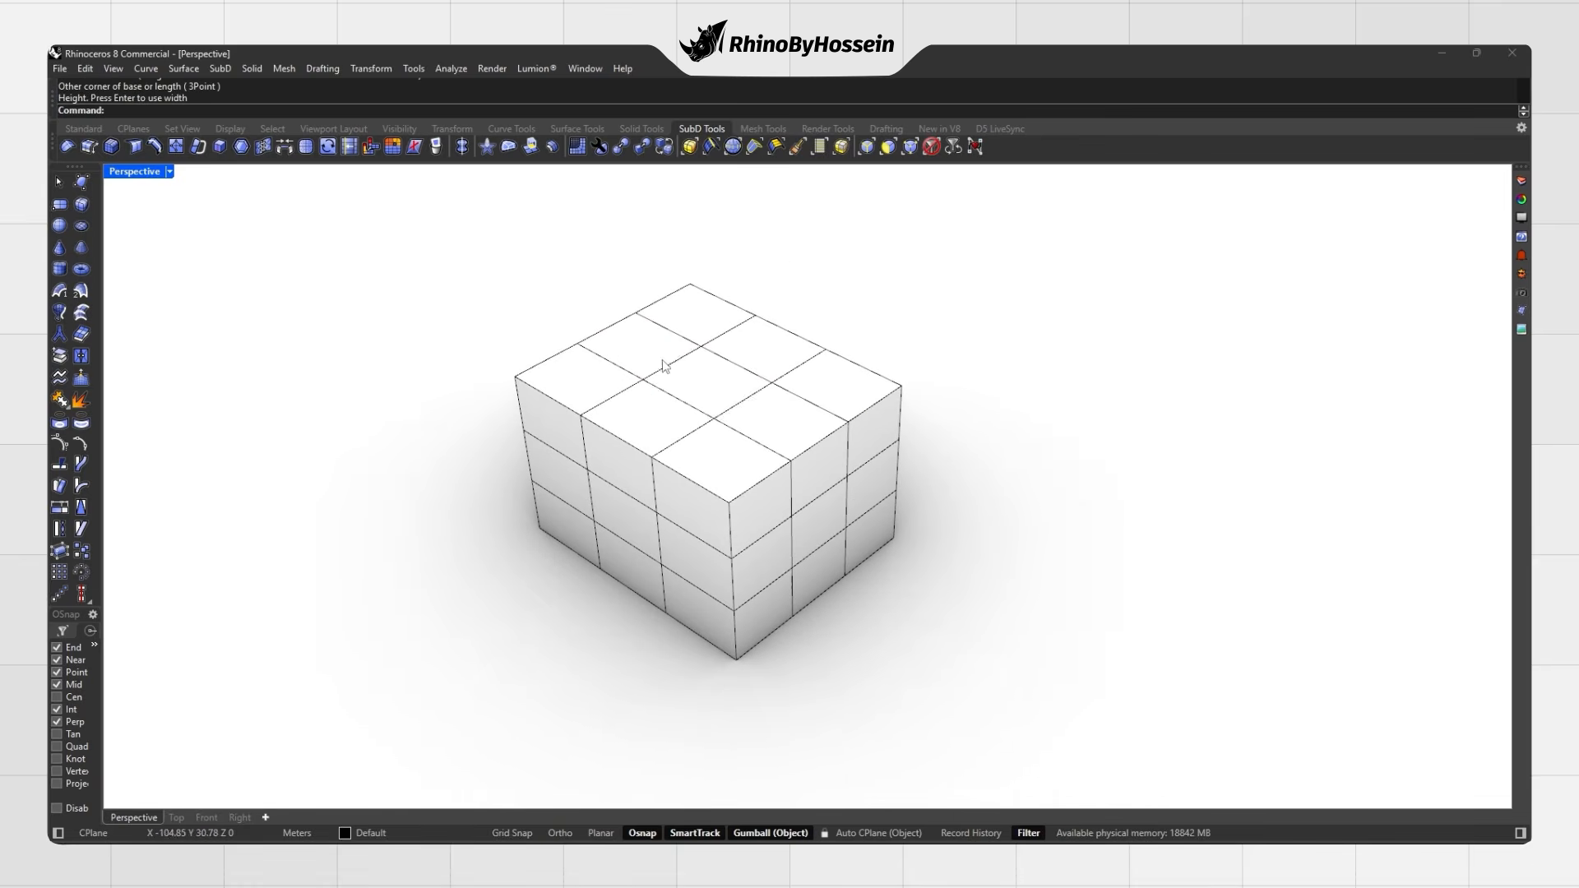
pyautogui.click(708, 385)
pyautogui.keyDown('shift'); pyautogui.click(784, 426); pyautogui.keyUp('shift')
pyautogui.keyDown('shift'); pyautogui.click(722, 469); pyautogui.keyUp('shift')
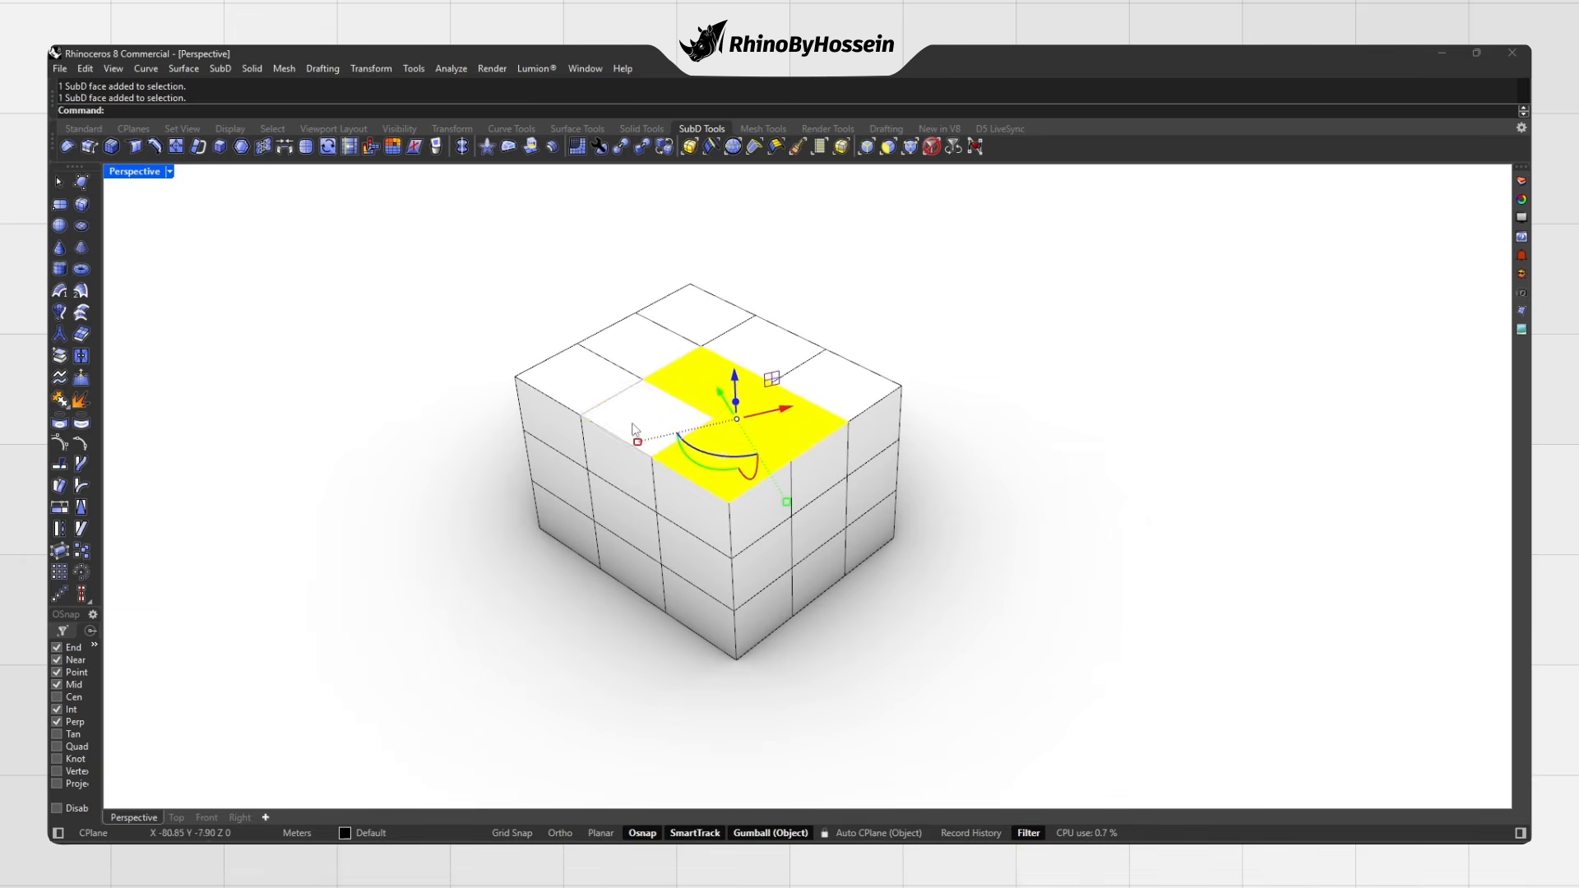
pyautogui.keyDown('shift'); pyautogui.click(634, 429); pyautogui.keyUp('shift')
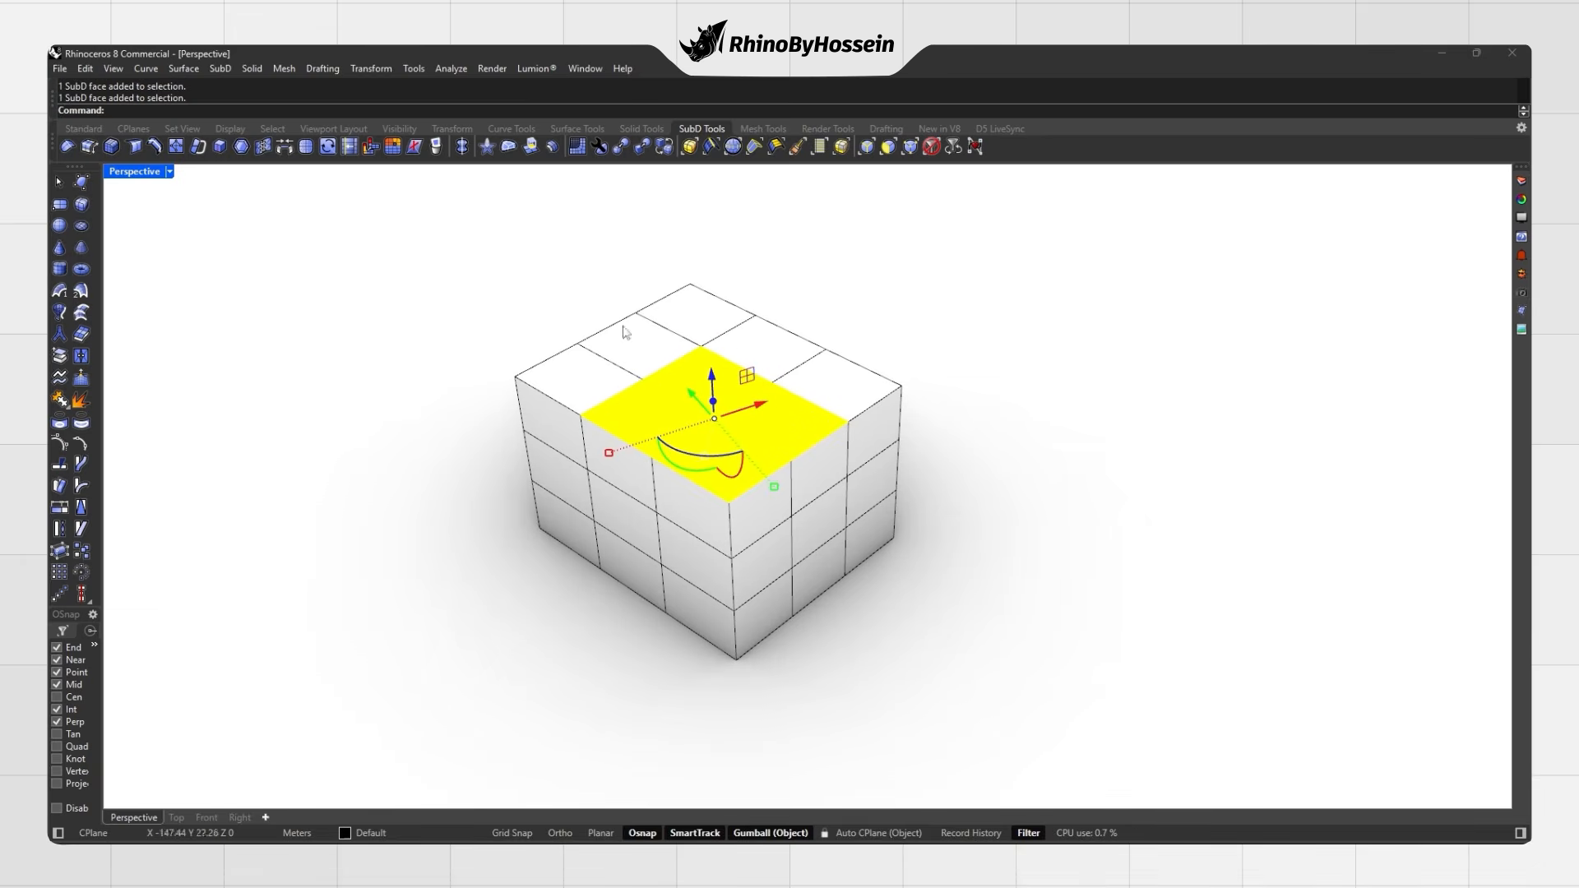
pyautogui.click(434, 149)
pyautogui.moveTo(607, 366); pyautogui.dragTo(657, 387, button='right')
# Step: Preview the opened box in smooth display, then return to flat display
pyautogui.press('Tab')
pyautogui.moveTo(761, 404); pyautogui.dragTo(856, 406, button='right')
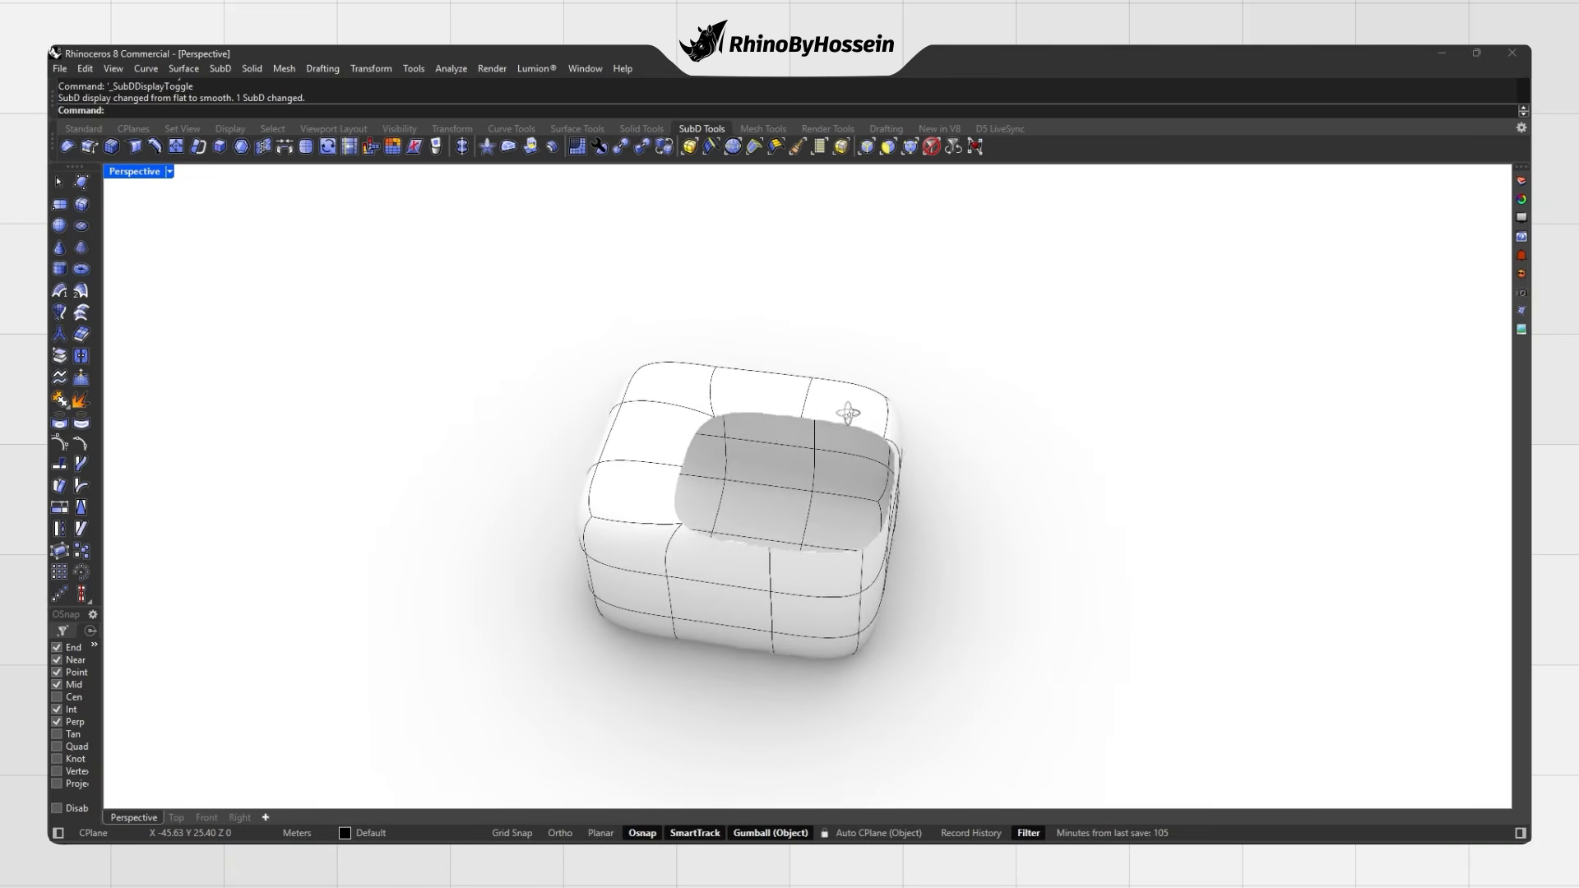
pyautogui.click(689, 469)
pyautogui.press('Escape')
pyautogui.press('Tab')
pyautogui.moveTo(983, 420); pyautogui.dragTo(821, 248, button='right')
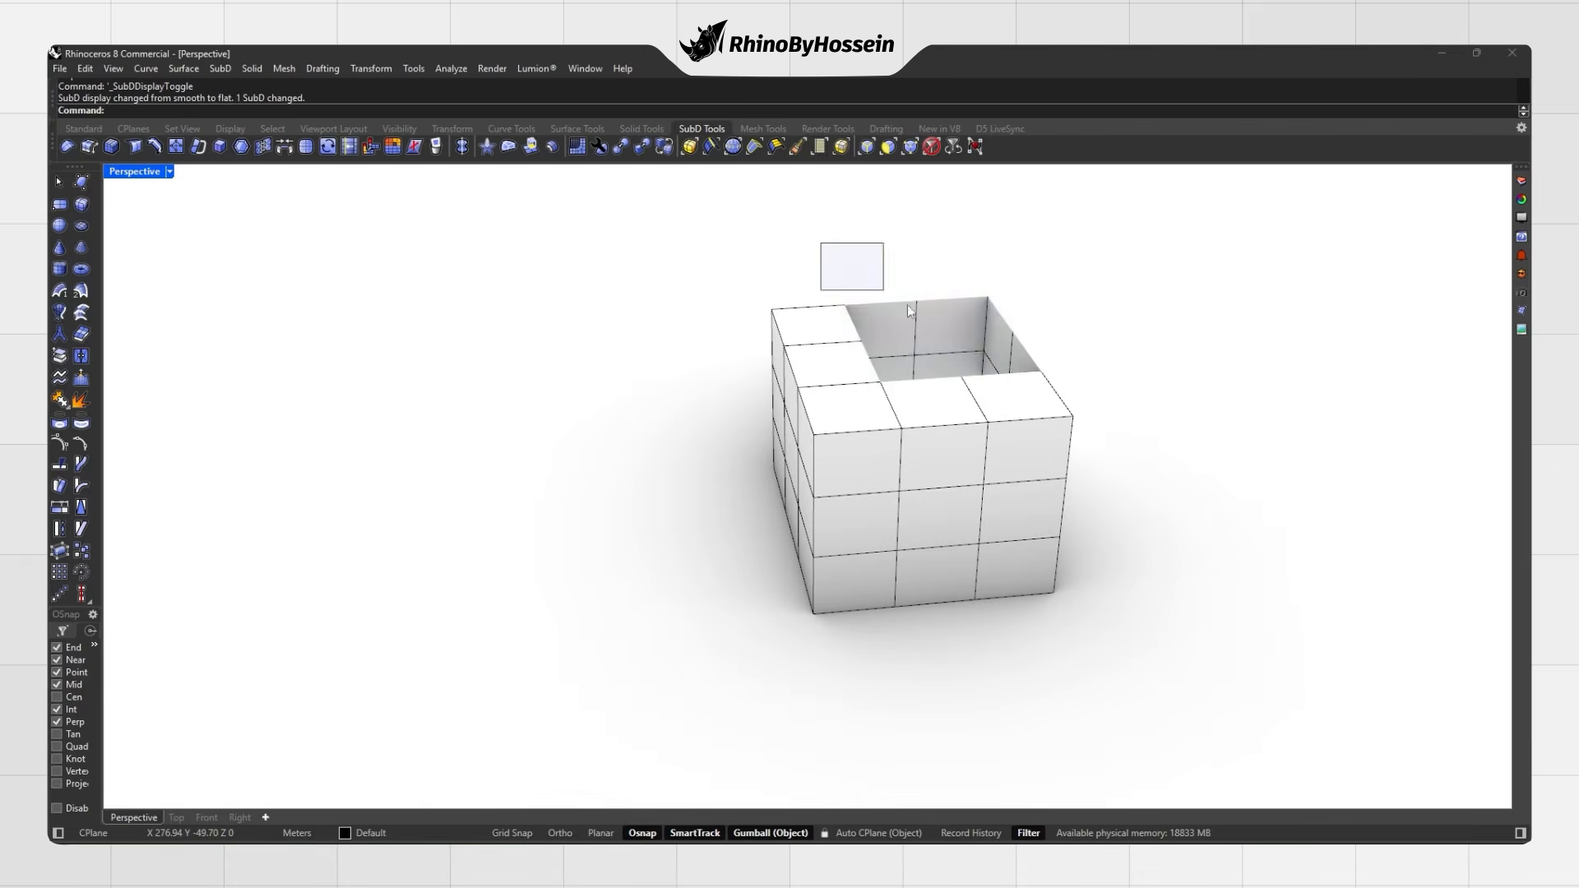
pyautogui.keyDown('ctrl'); pyautogui.keyDown('shift'); pyautogui.moveTo(821, 248); pyautogui.dragTo(1143, 403); pyautogui.keyUp('shift'); pyautogui.keyUp('ctrl')
pyautogui.moveTo(1168, 353); pyautogui.dragTo(1107, 387, button='right')
pyautogui.press('Escape')
# Step: Select all the rim edges around the top opening
pyautogui.keyDown('ctrl'); pyautogui.keyDown('shift'); pyautogui.click(837, 377); pyautogui.keyUp('shift'); pyautogui.keyUp('ctrl')
pyautogui.keyDown('ctrl'); pyautogui.keyDown('shift'); pyautogui.click(884, 343); pyautogui.keyUp('shift'); pyautogui.keyUp('ctrl')
pyautogui.keyDown('ctrl'); pyautogui.keyDown('shift'); pyautogui.click(939, 335); pyautogui.keyUp('shift'); pyautogui.keyUp('ctrl')
pyautogui.keyDown('ctrl'); pyautogui.keyDown('shift'); pyautogui.click(1005, 353); pyautogui.keyUp('shift'); pyautogui.keyUp('ctrl')
pyautogui.keyDown('ctrl'); pyautogui.keyDown('shift'); pyautogui.click(1014, 394); pyautogui.keyUp('shift'); pyautogui.keyUp('ctrl')
pyautogui.keyDown('ctrl'); pyautogui.keyDown('shift'); pyautogui.click(977, 430); pyautogui.keyUp('shift'); pyautogui.keyUp('ctrl')
pyautogui.keyDown('ctrl'); pyautogui.keyDown('shift'); pyautogui.click(974, 433); pyautogui.keyUp('shift'); pyautogui.keyUp('ctrl')
pyautogui.keyDown('ctrl'); pyautogui.keyDown('shift'); pyautogui.click(974, 434); pyautogui.keyUp('shift'); pyautogui.keyUp('ctrl')
pyautogui.keyDown('ctrl'); pyautogui.keyDown('shift'); pyautogui.click(917, 437); pyautogui.keyUp('shift'); pyautogui.keyUp('ctrl')
pyautogui.keyDown('ctrl'); pyautogui.keyDown('shift'); pyautogui.click(850, 423); pyautogui.keyUp('shift'); pyautogui.keyUp('ctrl')
pyautogui.moveTo(850, 423); pyautogui.dragTo(675, 695, button='right')
# Step: Align the gumball to the construction plane and extrude the rim upward twice
pyautogui.click(770, 833)
pyautogui.click(816, 651)
pyautogui.moveTo(803, 440); pyautogui.dragTo(802, 418)
pyautogui.moveTo(803, 418); pyautogui.dragTo(803, 360)
# Step: Clear the selection and view the boot-shaped collar in smooth display
pyautogui.moveTo(970, 387); pyautogui.dragTo(1083, 458, button='right')
pyautogui.press('Escape')
pyautogui.press('Tab')
pyautogui.scroll(-1, 912, 483)
pyautogui.keyDown('shift'); pyautogui.moveTo(904, 487); pyautogui.dragTo(767, 407, button='right'); pyautogui.keyUp('shift')
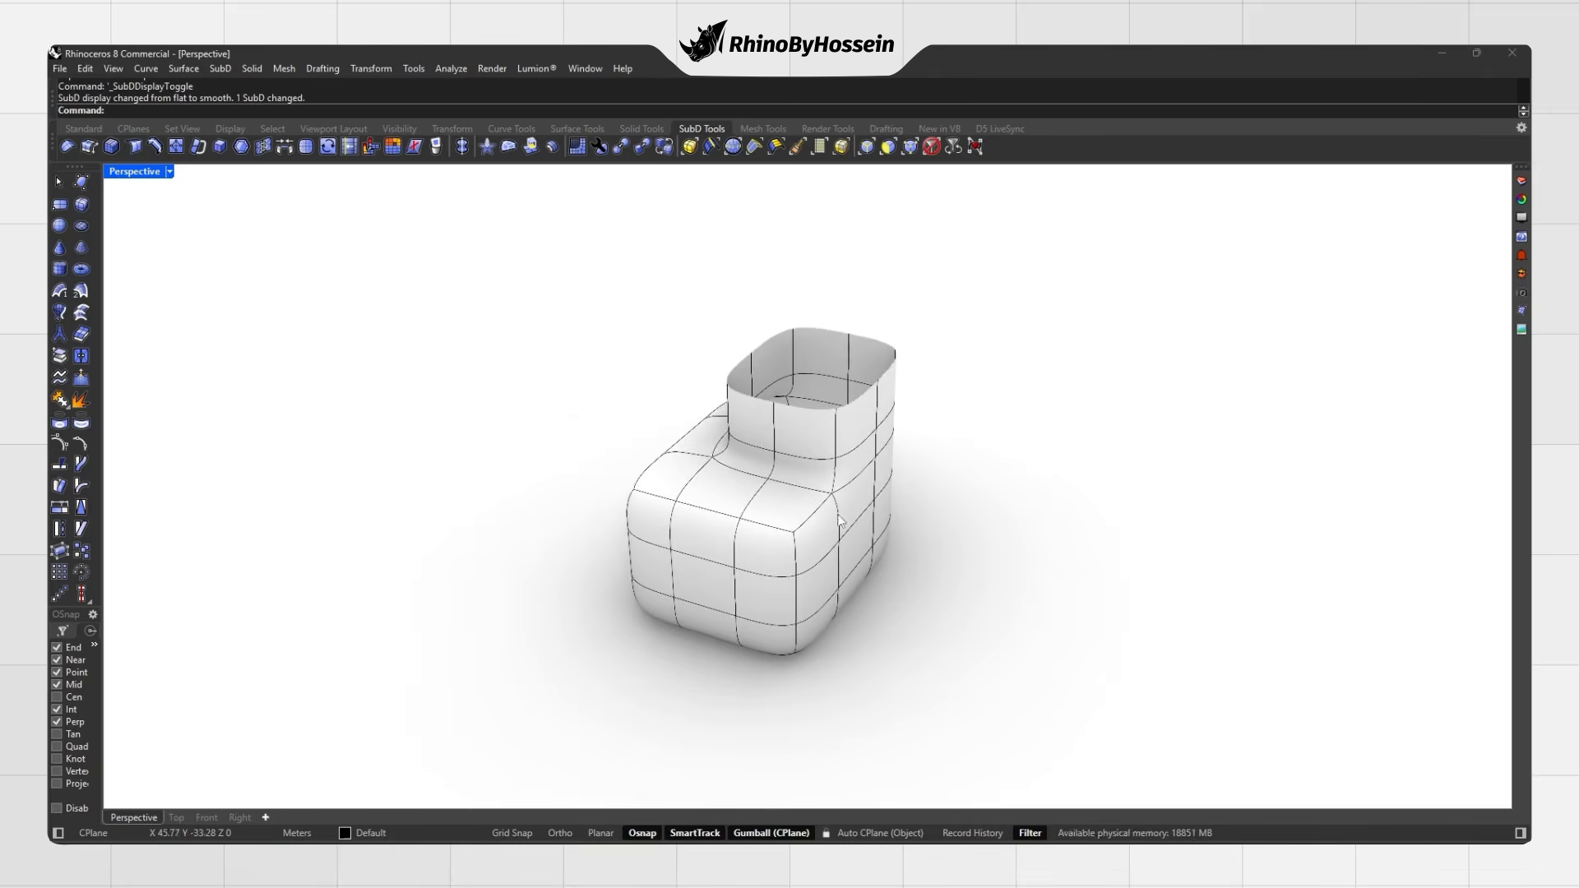
pyautogui.moveTo(840, 520); pyautogui.dragTo(566, 309, button='right')
# Step: Fill the boot's top opening with a triangle fan patch
pyautogui.click(509, 148)
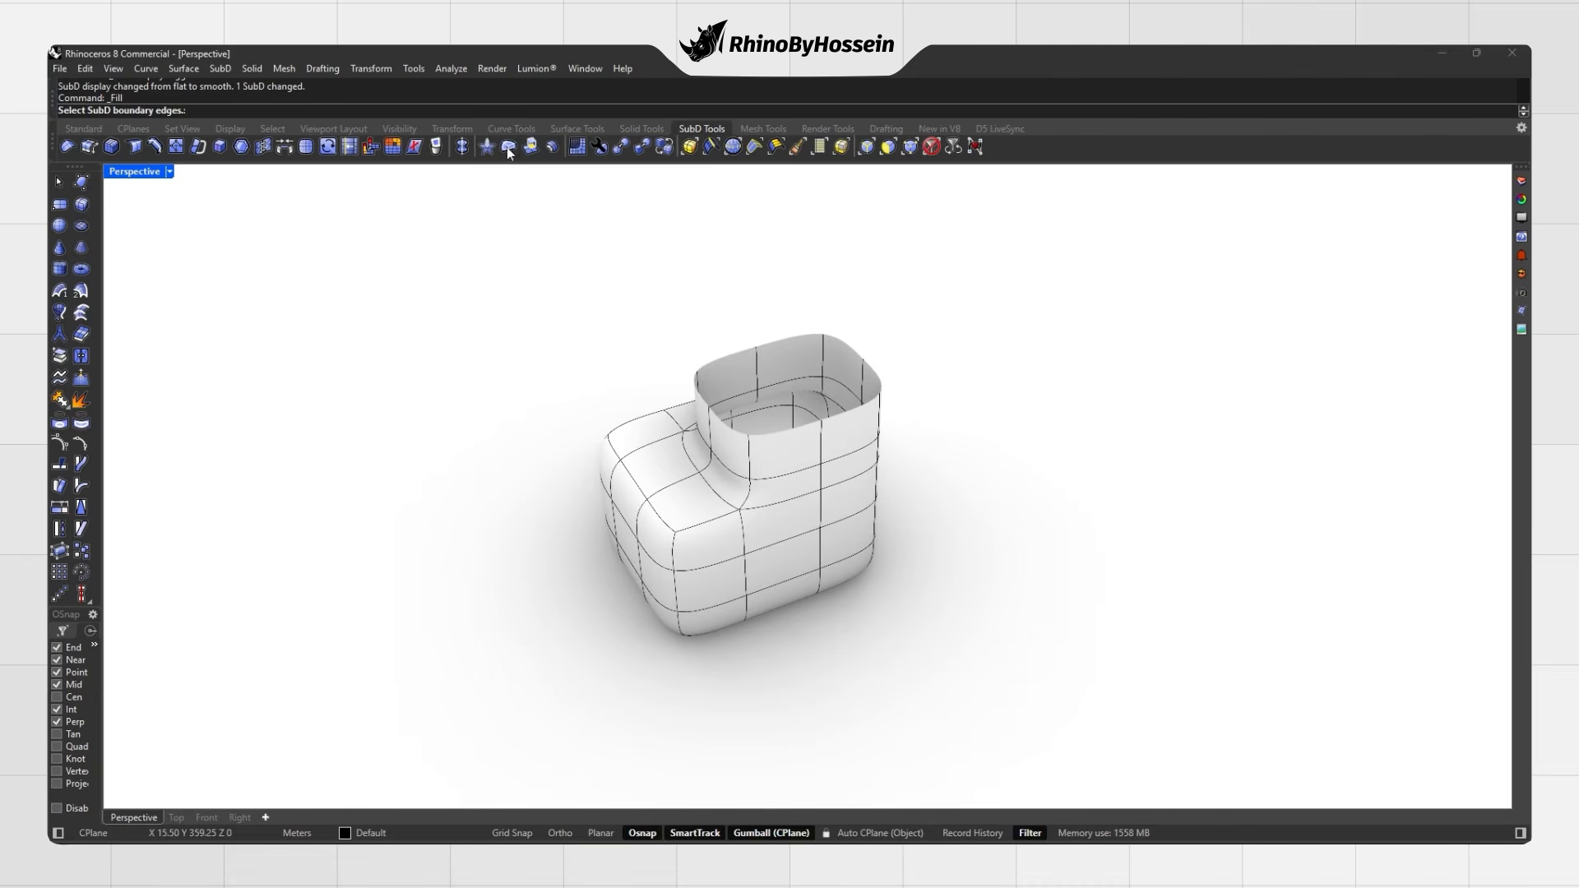
pyautogui.moveTo(681, 349); pyautogui.dragTo(758, 288, button='right')
pyautogui.moveTo(680, 282); pyautogui.dragTo(950, 391)
pyautogui.moveTo(926, 378); pyautogui.dragTo(658, 324, button='right')
pyautogui.press('Return')
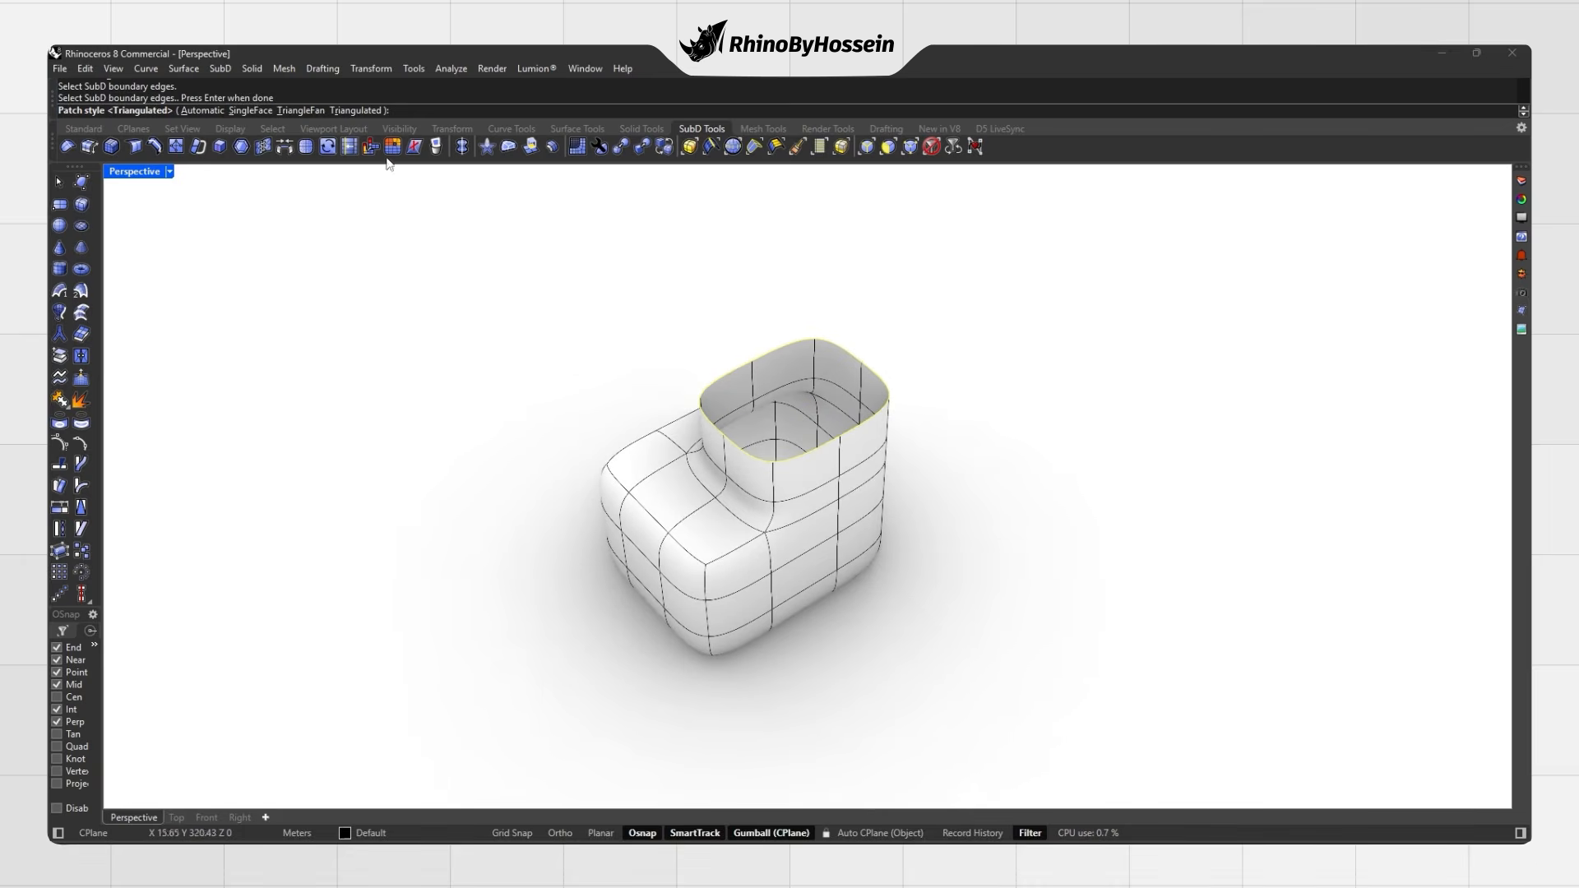
pyautogui.click(298, 110)
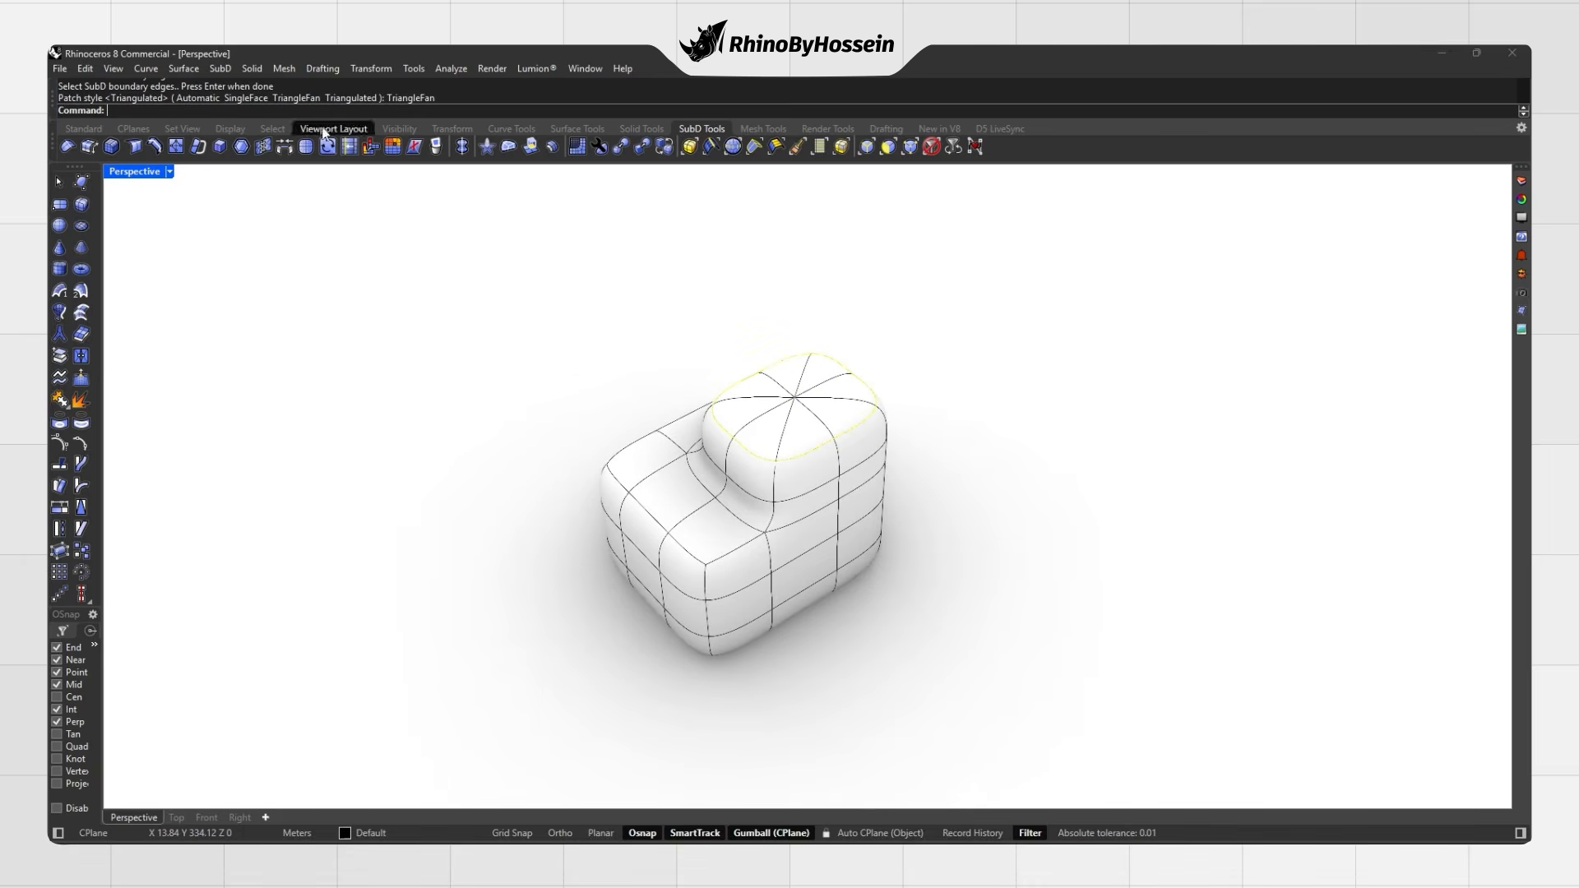
pyautogui.moveTo(572, 351); pyautogui.dragTo(779, 286, button='right')
# Step: Undo and refill the top opening with a triangulated patch instead
pyautogui.hotkey('ctrl', 'z')
pyautogui.press('Return')
pyautogui.moveTo(899, 351); pyautogui.dragTo(729, 283)
pyautogui.press('Return')
pyautogui.click(358, 111)
pyautogui.moveTo(638, 284); pyautogui.dragTo(699, 362, button='right')
# Step: Undo again and fill the top opening with a SingleFace patch
pyautogui.hotkey('ctrl', 'z')
pyautogui.press('Return')
pyautogui.moveTo(631, 285); pyautogui.dragTo(941, 378)
pyautogui.moveTo(880, 288); pyautogui.dragTo(753, 381, button='right')
pyautogui.press('Return')
pyautogui.click(250, 110)
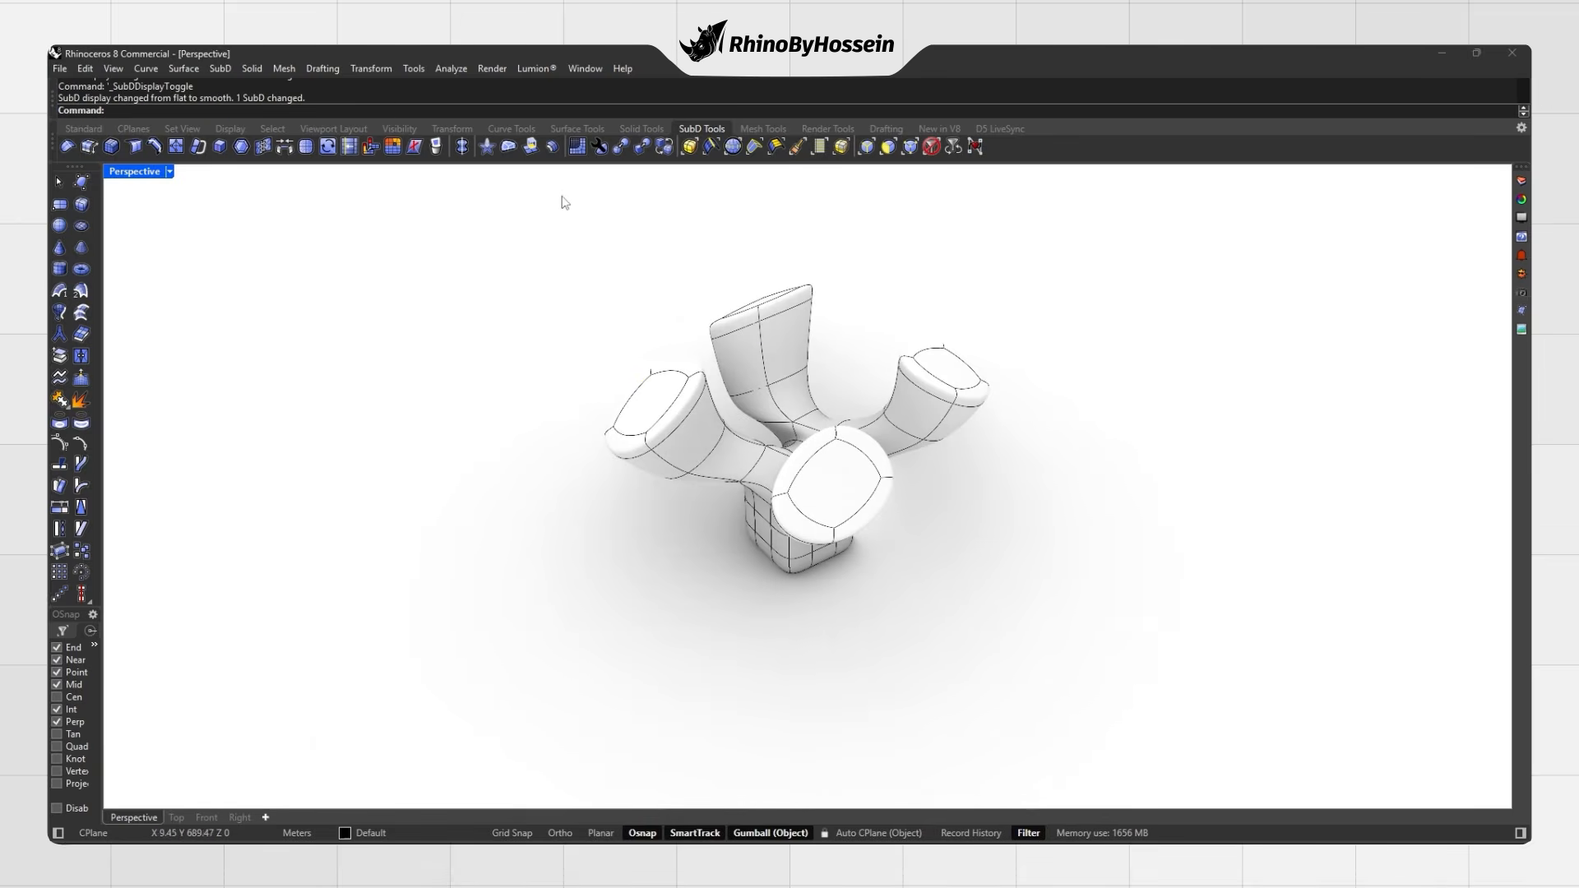
# Step: Reflect the three-armed SubD across a plane defined by two picked points
pyautogui.click(461, 148)
pyautogui.click(720, 426)
pyautogui.moveTo(846, 480); pyautogui.dragTo(834, 531, button='right')
pyautogui.click(930, 536)
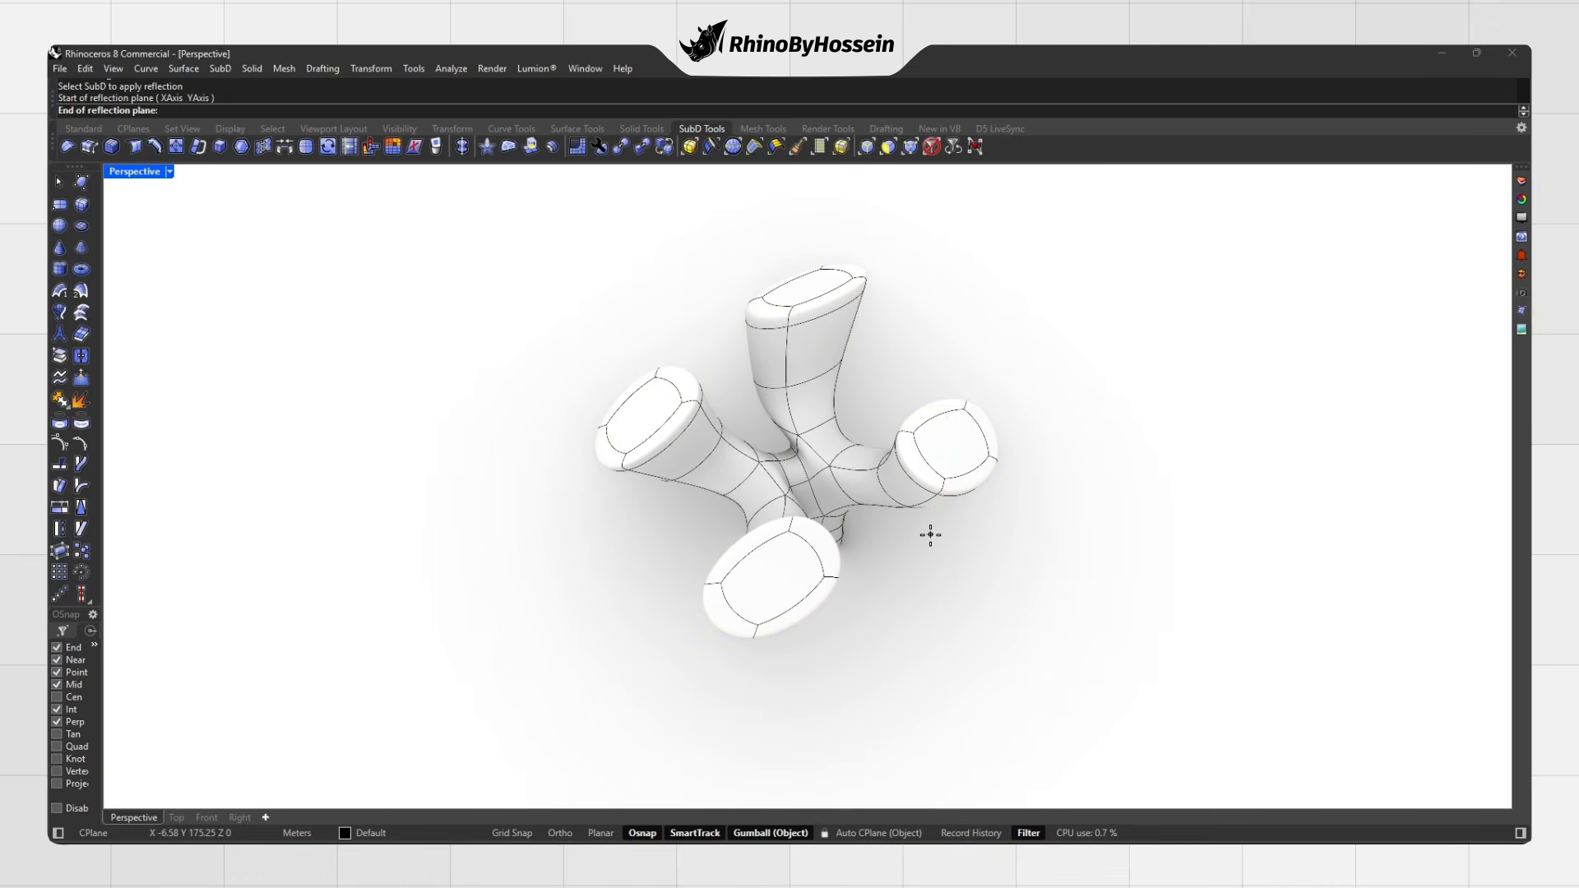
pyautogui.click(902, 600)
pyautogui.keyDown('shift'); pyautogui.moveTo(890, 556); pyautogui.dragTo(684, 469, button='right'); pyautogui.keyUp('shift')
pyautogui.press('Return')
pyautogui.press('Return')
pyautogui.press('Escape')
# Step: Add a second reflection plane to the reflected SubD
pyautogui.click(683, 469)
pyautogui.moveTo(852, 540); pyautogui.dragTo(857, 451, button='right')
pyautogui.click(462, 147)
pyautogui.moveTo(542, 361); pyautogui.dragTo(651, 405, button='right')
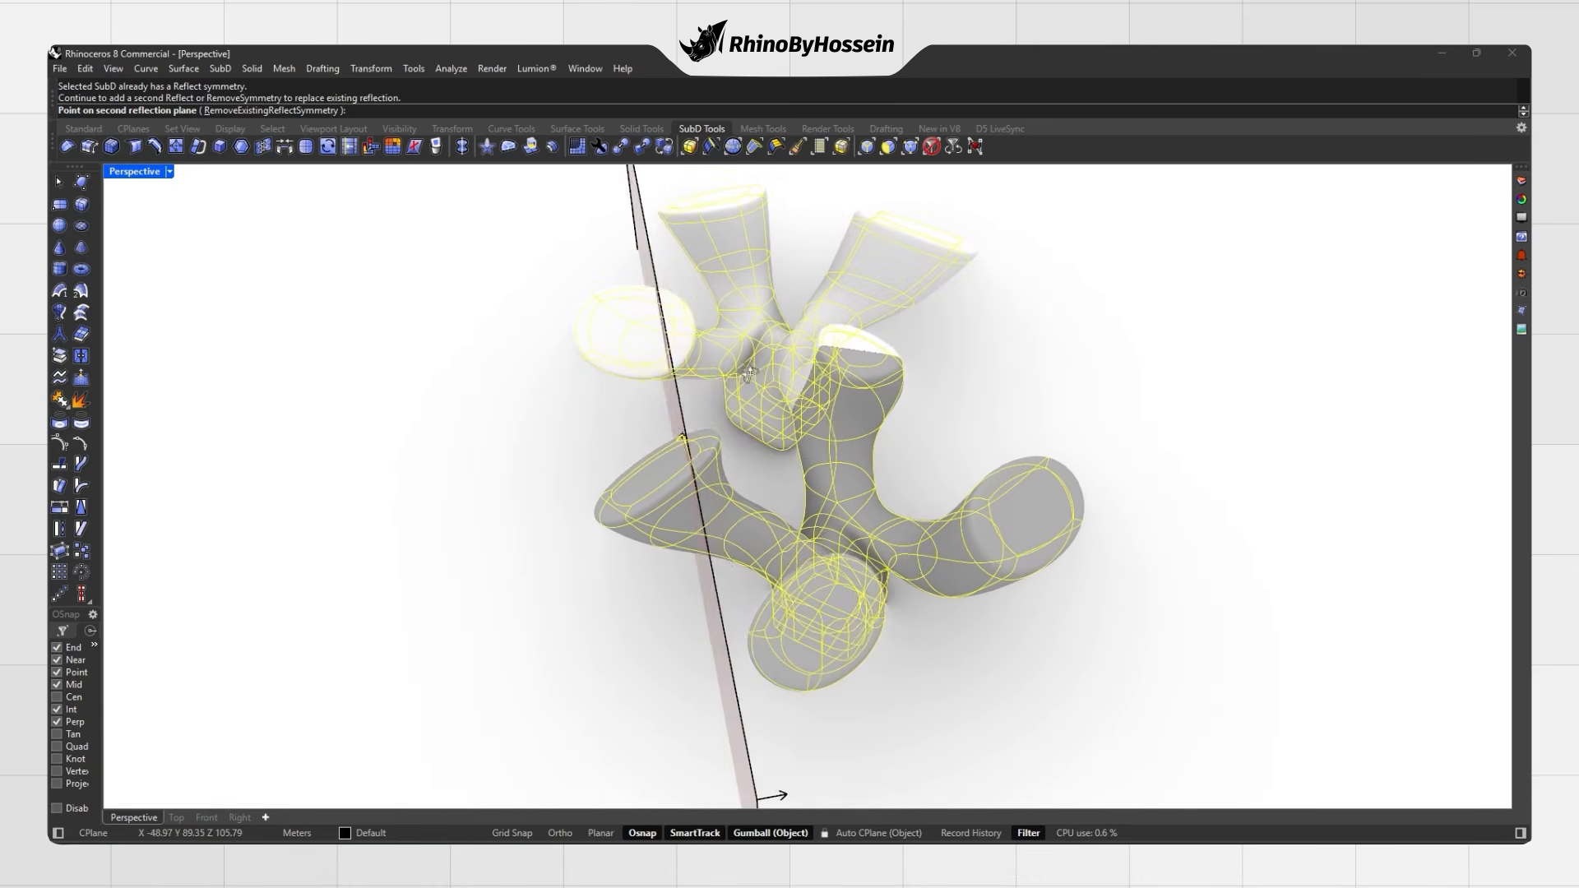
pyautogui.click(643, 414)
pyautogui.press('Return')
# Step: Select an arm's end-cap face and move it slightly
pyautogui.keyDown('shift'); pyautogui.moveTo(708, 432); pyautogui.dragTo(885, 416, button='right'); pyautogui.keyUp('shift')
pyautogui.moveTo(885, 415); pyautogui.dragTo(899, 307, button='right')
pyautogui.click(899, 307)
pyautogui.moveTo(563, 337); pyautogui.dragTo(633, 409, button='right')
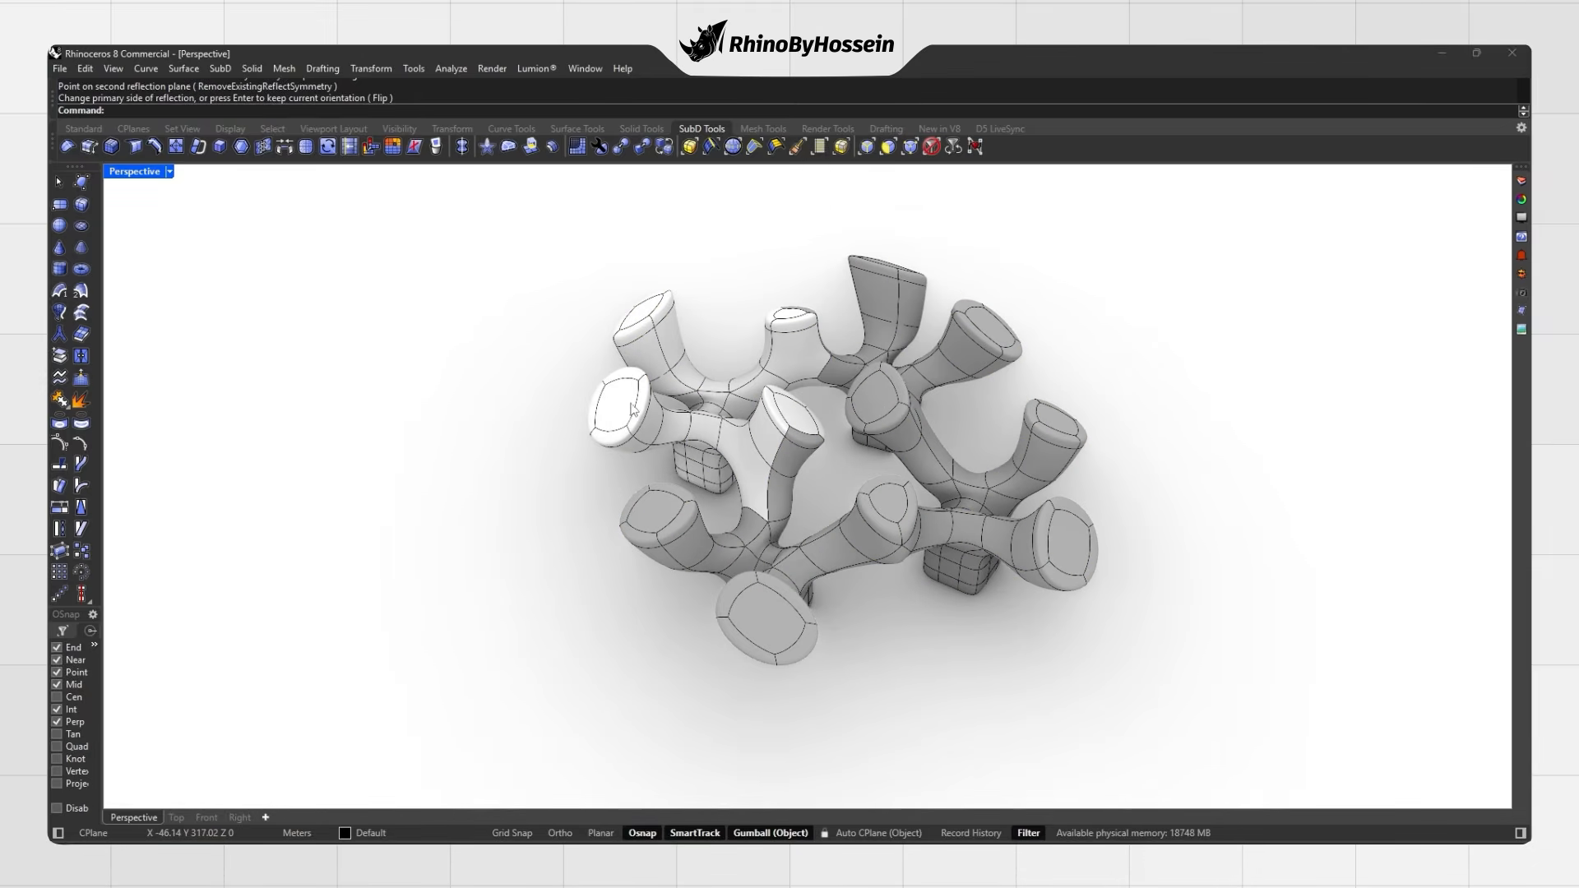
pyautogui.keyDown('ctrl'); pyautogui.keyDown('shift'); pyautogui.click(621, 408); pyautogui.keyUp('shift'); pyautogui.keyUp('ctrl')
pyautogui.moveTo(598, 394); pyautogui.dragTo(611, 401)
# Step: Undo the reflections and radiate the three-armed SubD into 6 segments around a centre
pyautogui.press('Return')
pyautogui.hotkey('ctrl', 'z')
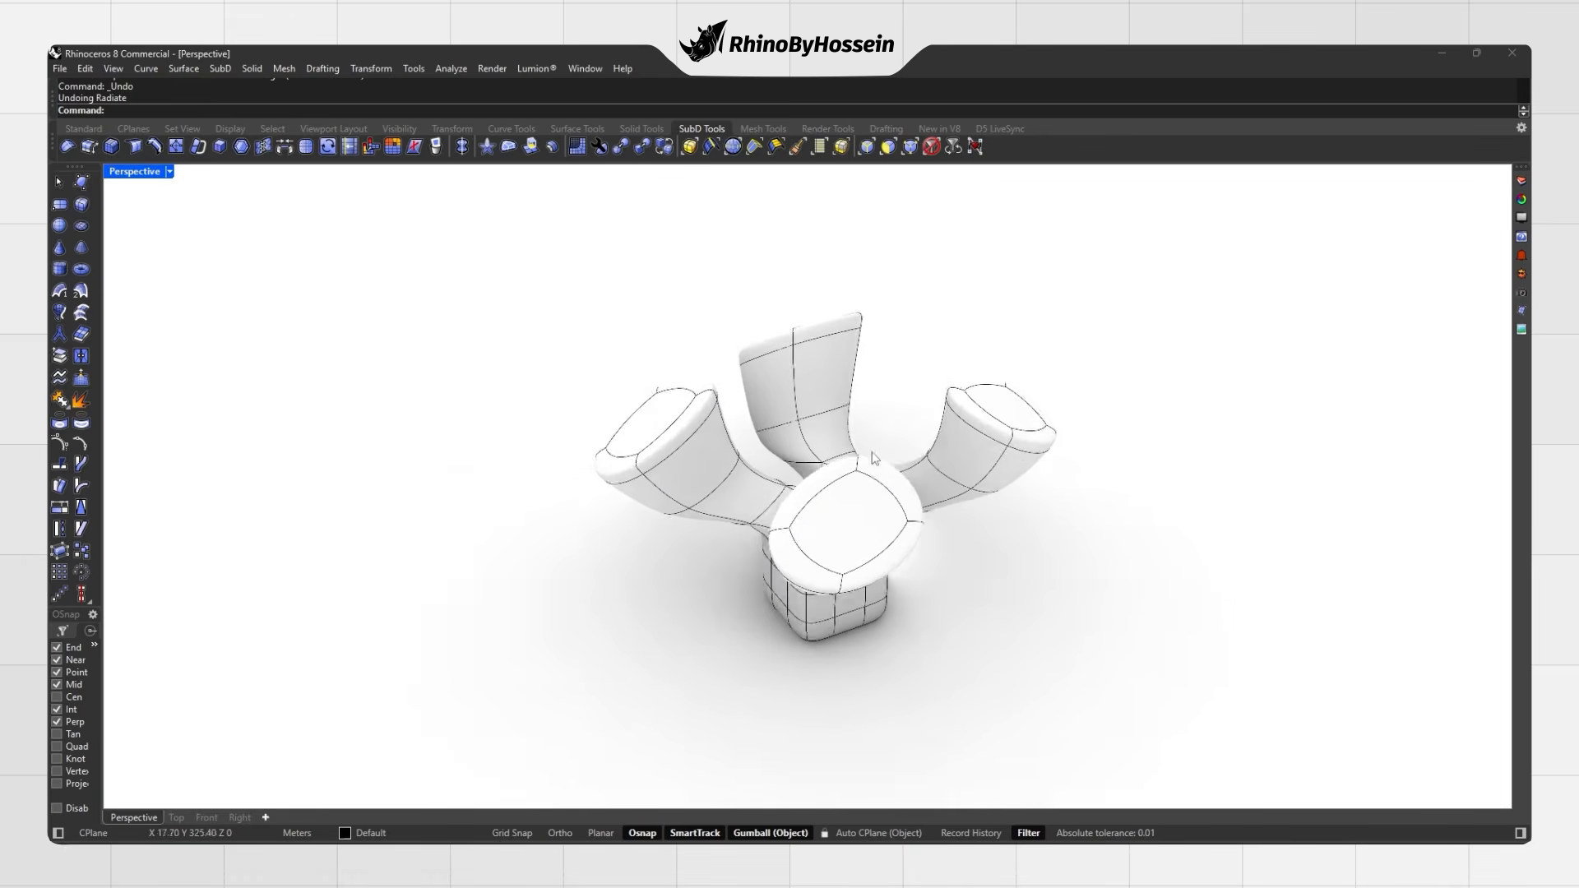
pyautogui.click(487, 153)
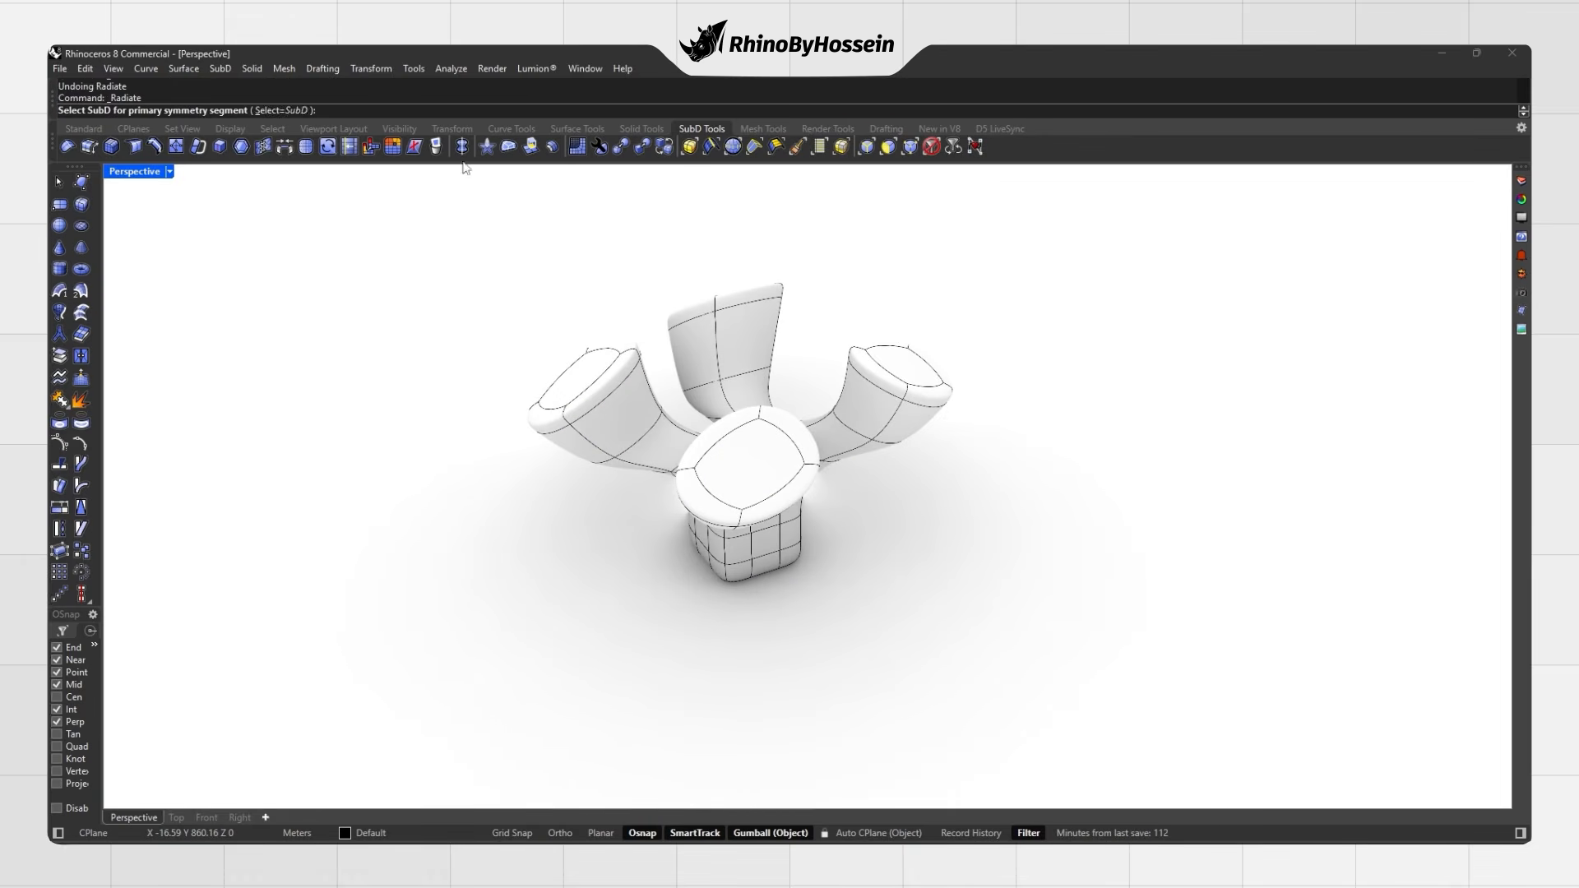
pyautogui.click(718, 493)
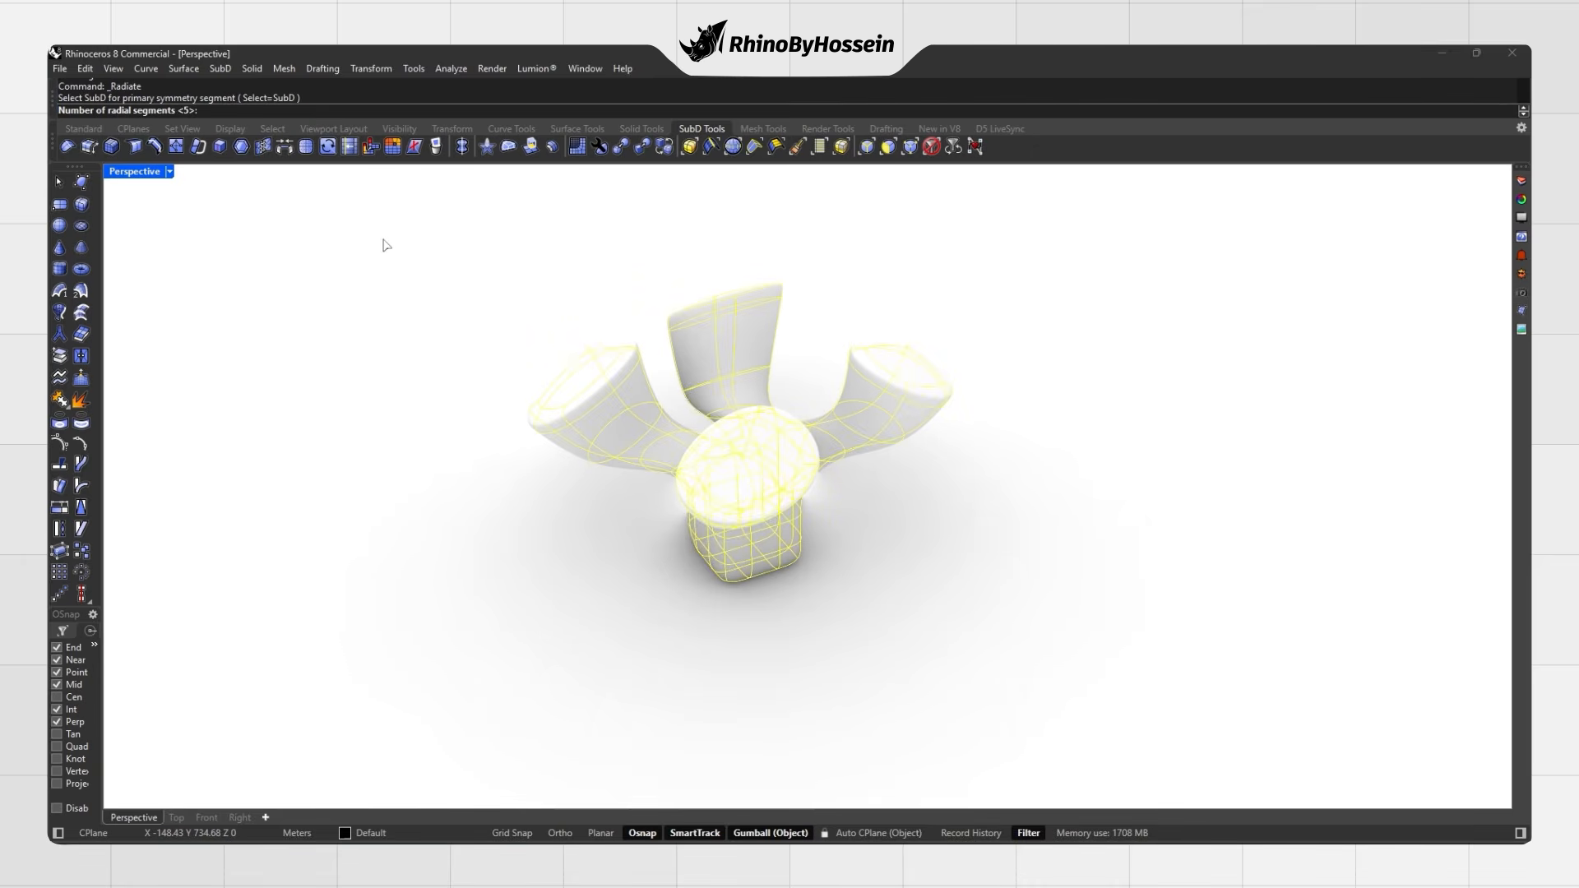
pyautogui.write('6')
pyautogui.press('Return')
pyautogui.scroll(-3, 712, 414)
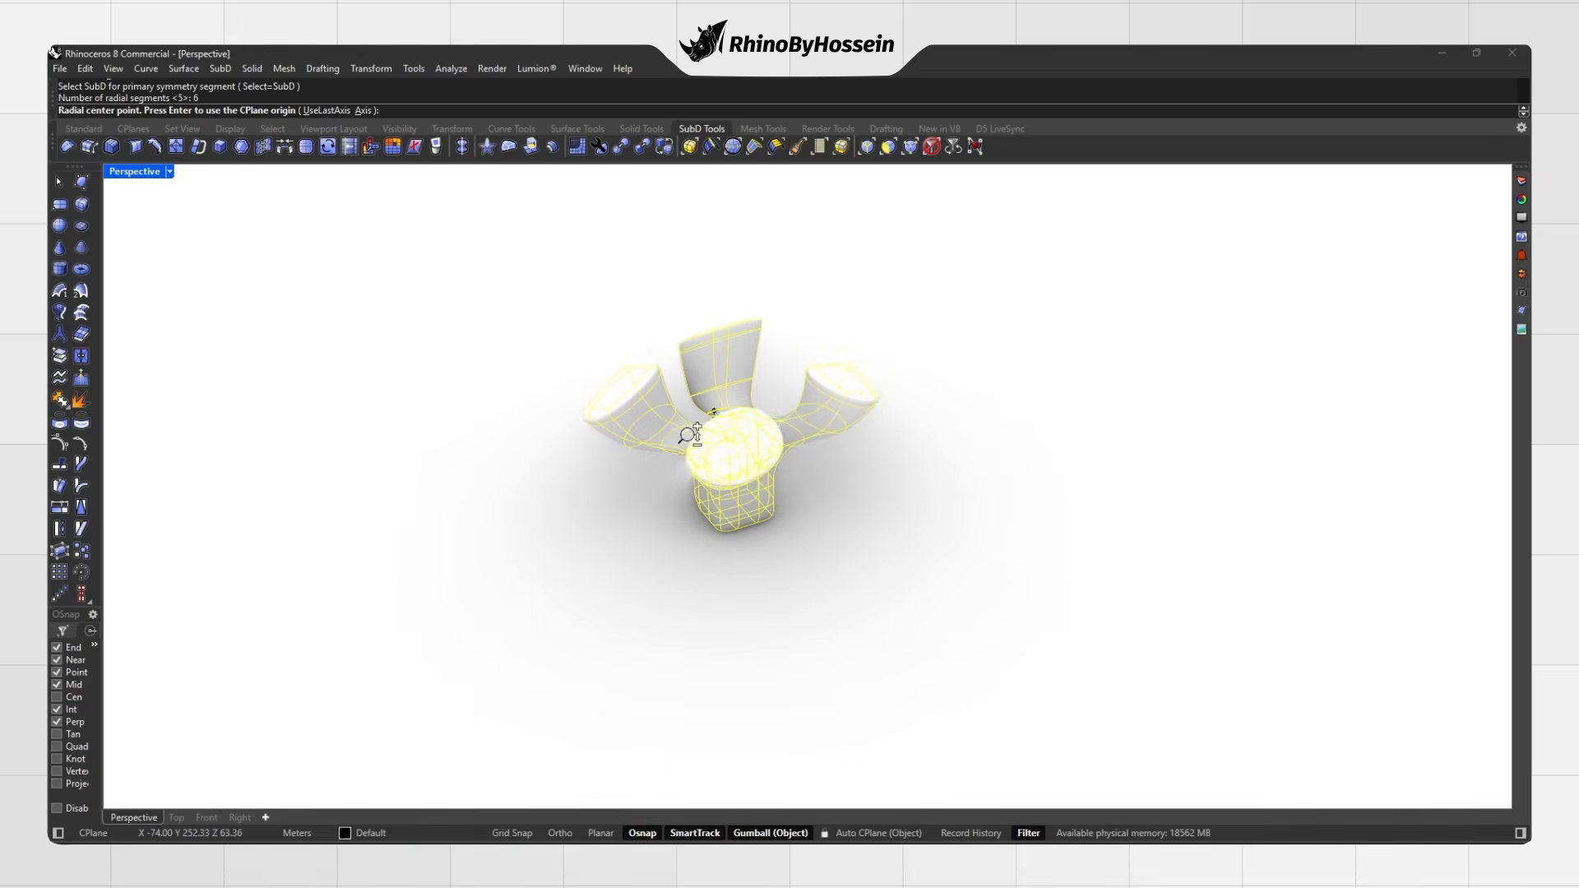
pyautogui.click(915, 534)
# Step: Select the radial array, rotate it with the gumball, then undo
pyautogui.moveTo(824, 508); pyautogui.dragTo(847, 559, button='right')
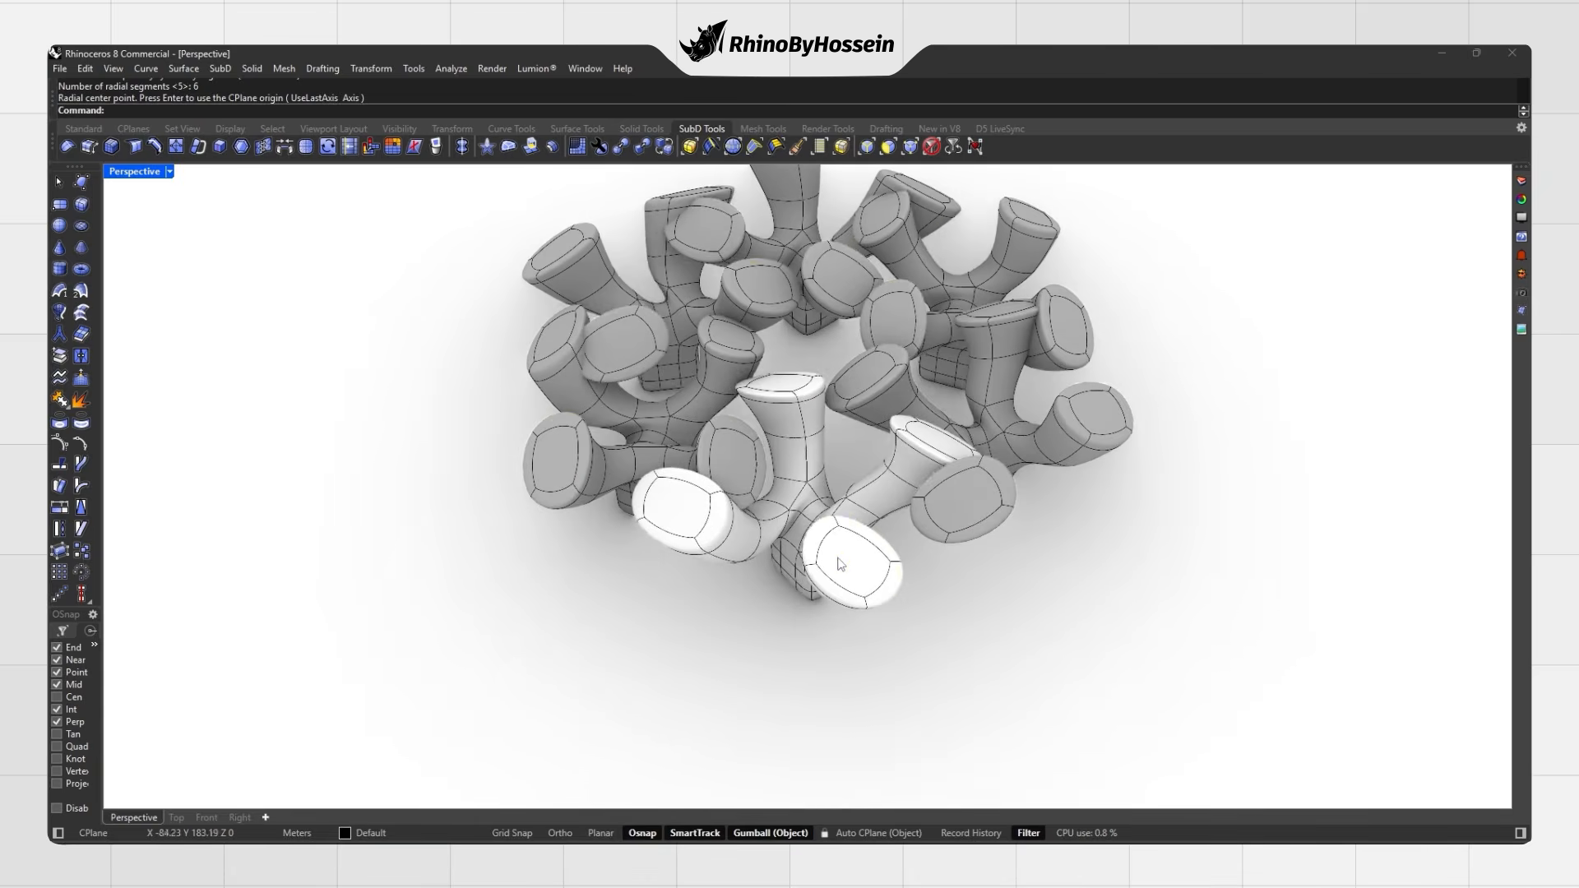
pyautogui.click(843, 564)
pyautogui.moveTo(873, 385)
pyautogui.mouseDown()
pyautogui.moveTo(839, 420)
pyautogui.moveTo(873, 383)
pyautogui.mouseUp()
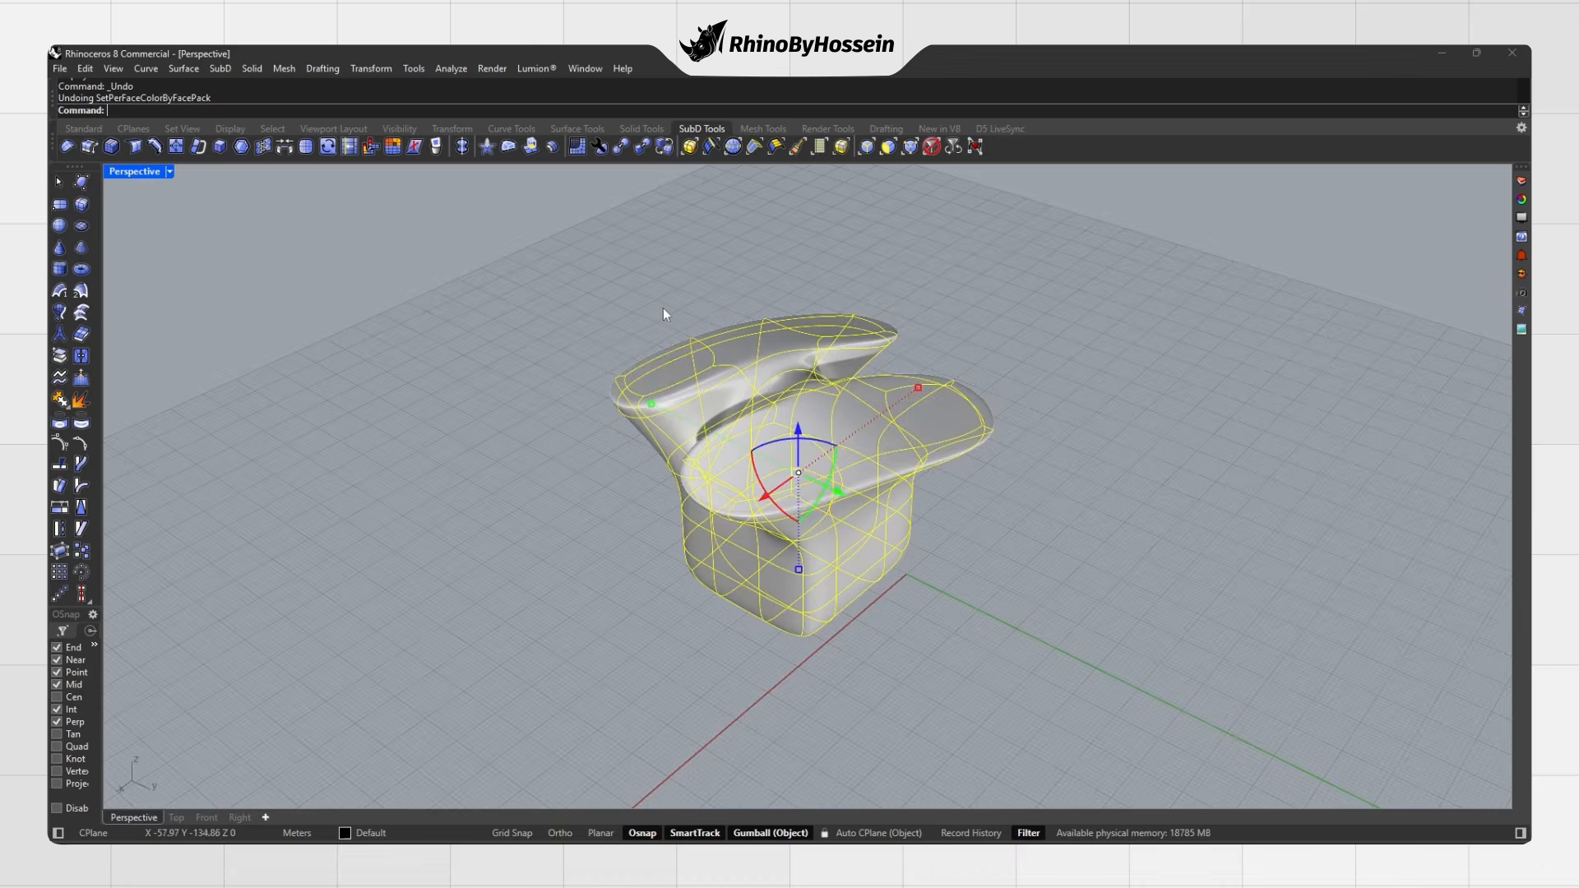
pyautogui.press('Escape')
pyautogui.moveTo(663, 307); pyautogui.dragTo(866, 346, button='right')
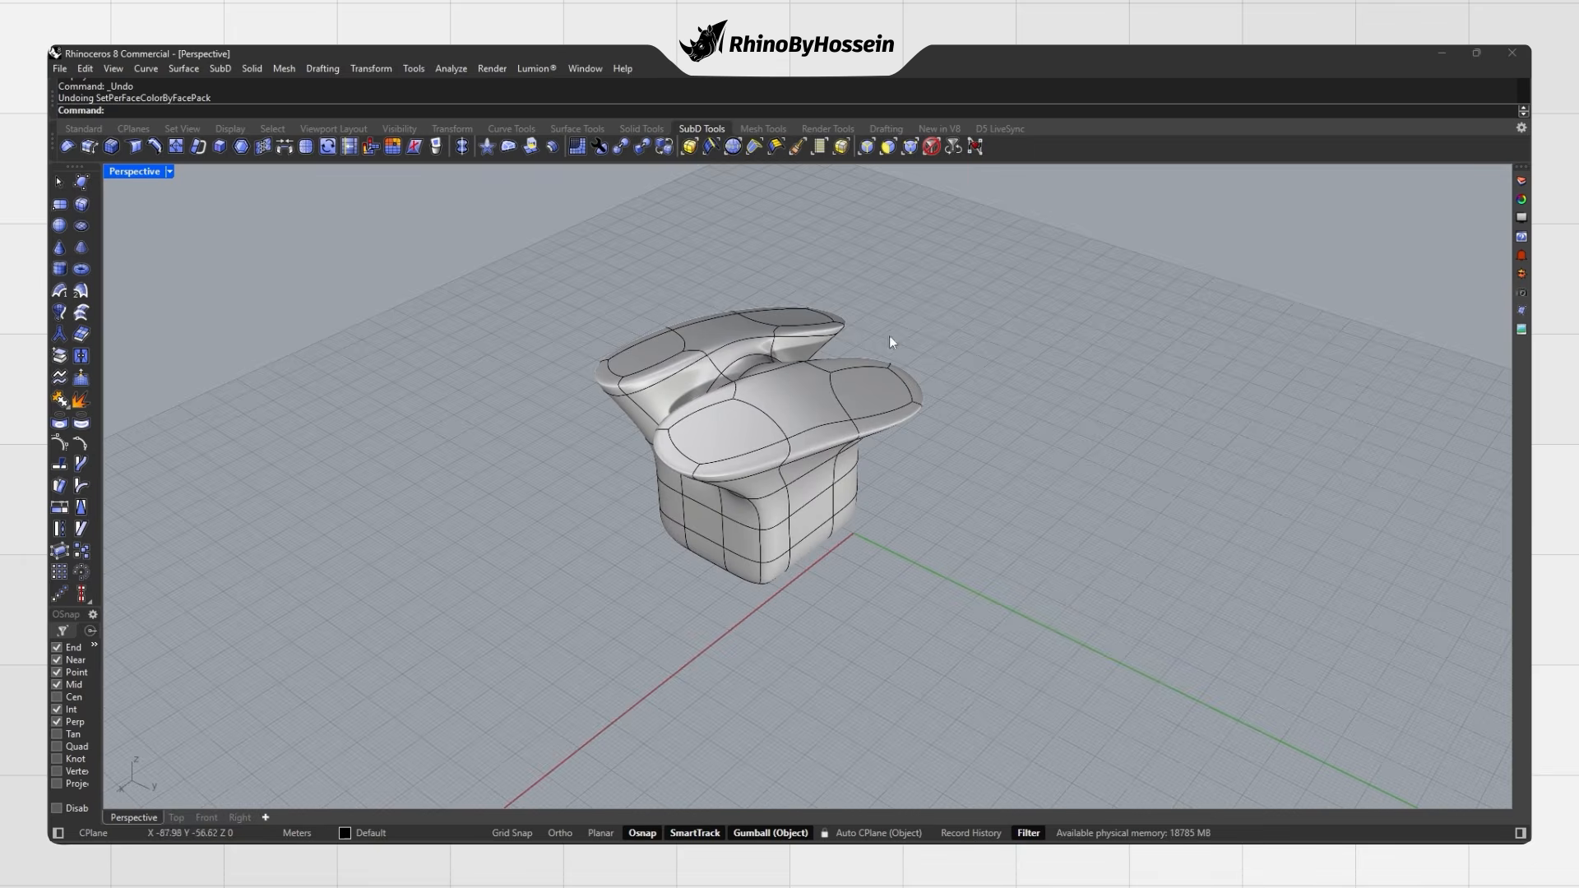
# Step: Apply random per-face colours to the branching SubD with SetPerFaceColorByFacePack
pyautogui.moveTo(677, 293); pyautogui.dragTo(670, 347, button='right')
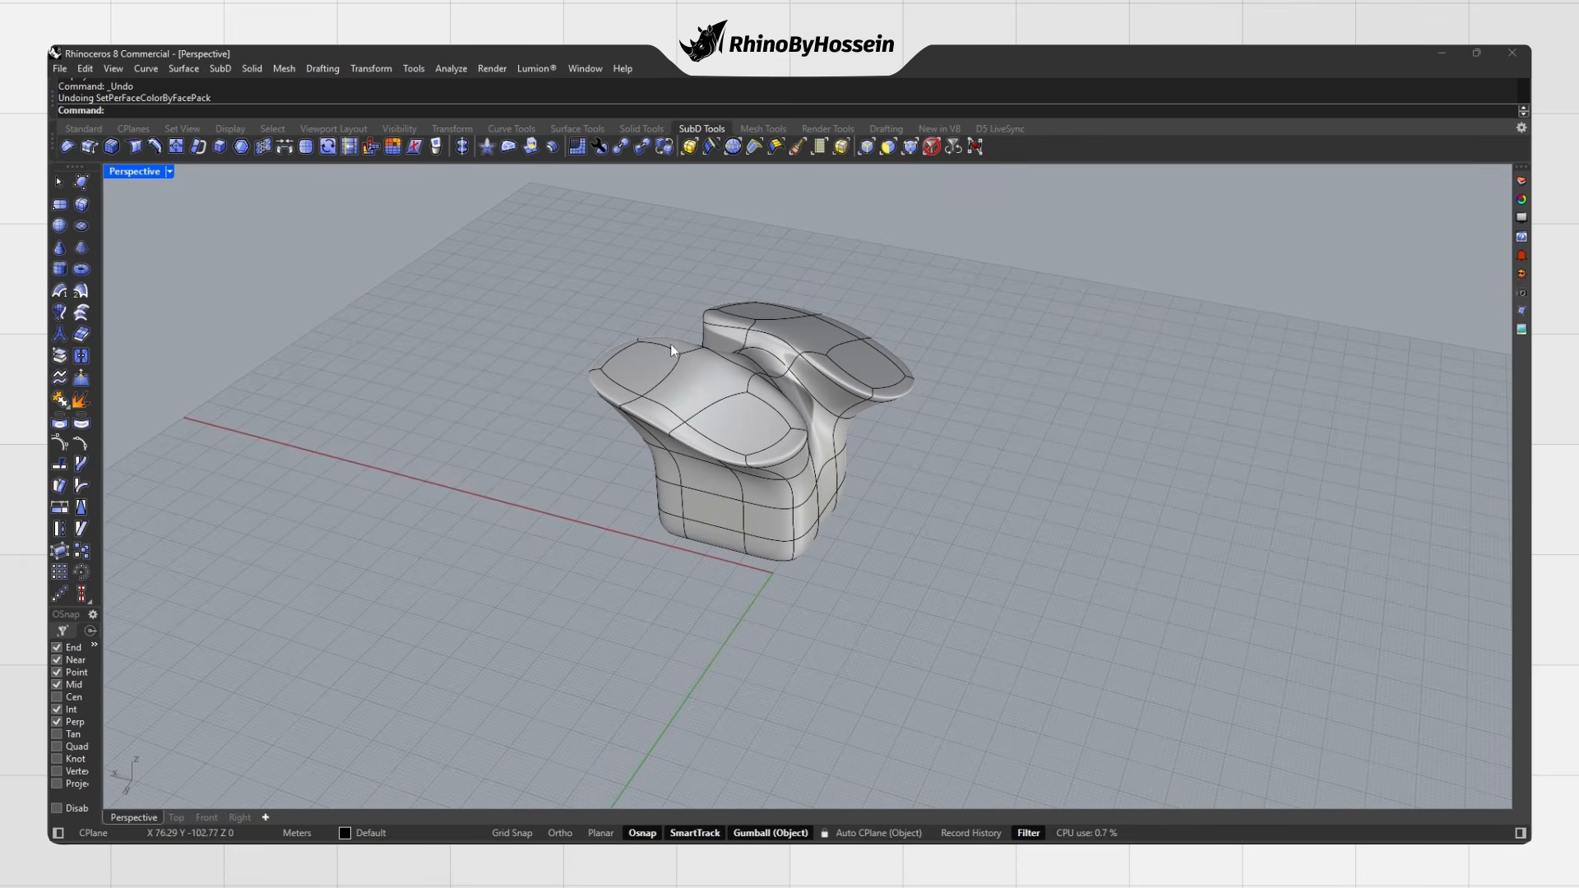
pyautogui.click(392, 147)
pyautogui.click(633, 362)
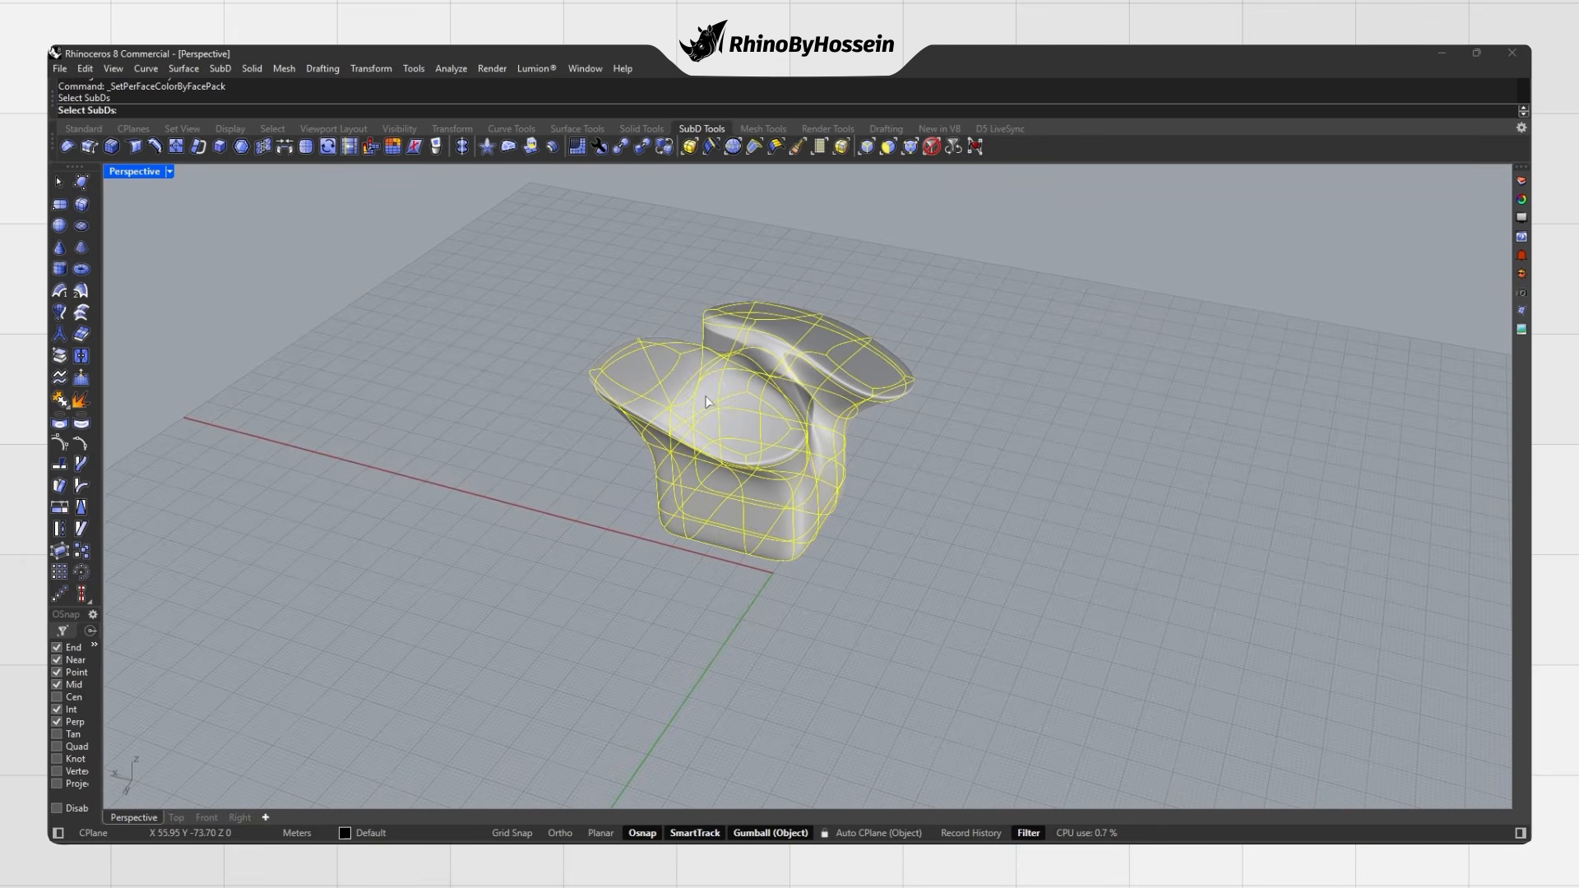
pyautogui.rightClick(638, 314)
pyautogui.moveTo(821, 370); pyautogui.dragTo(860, 411, button='right')
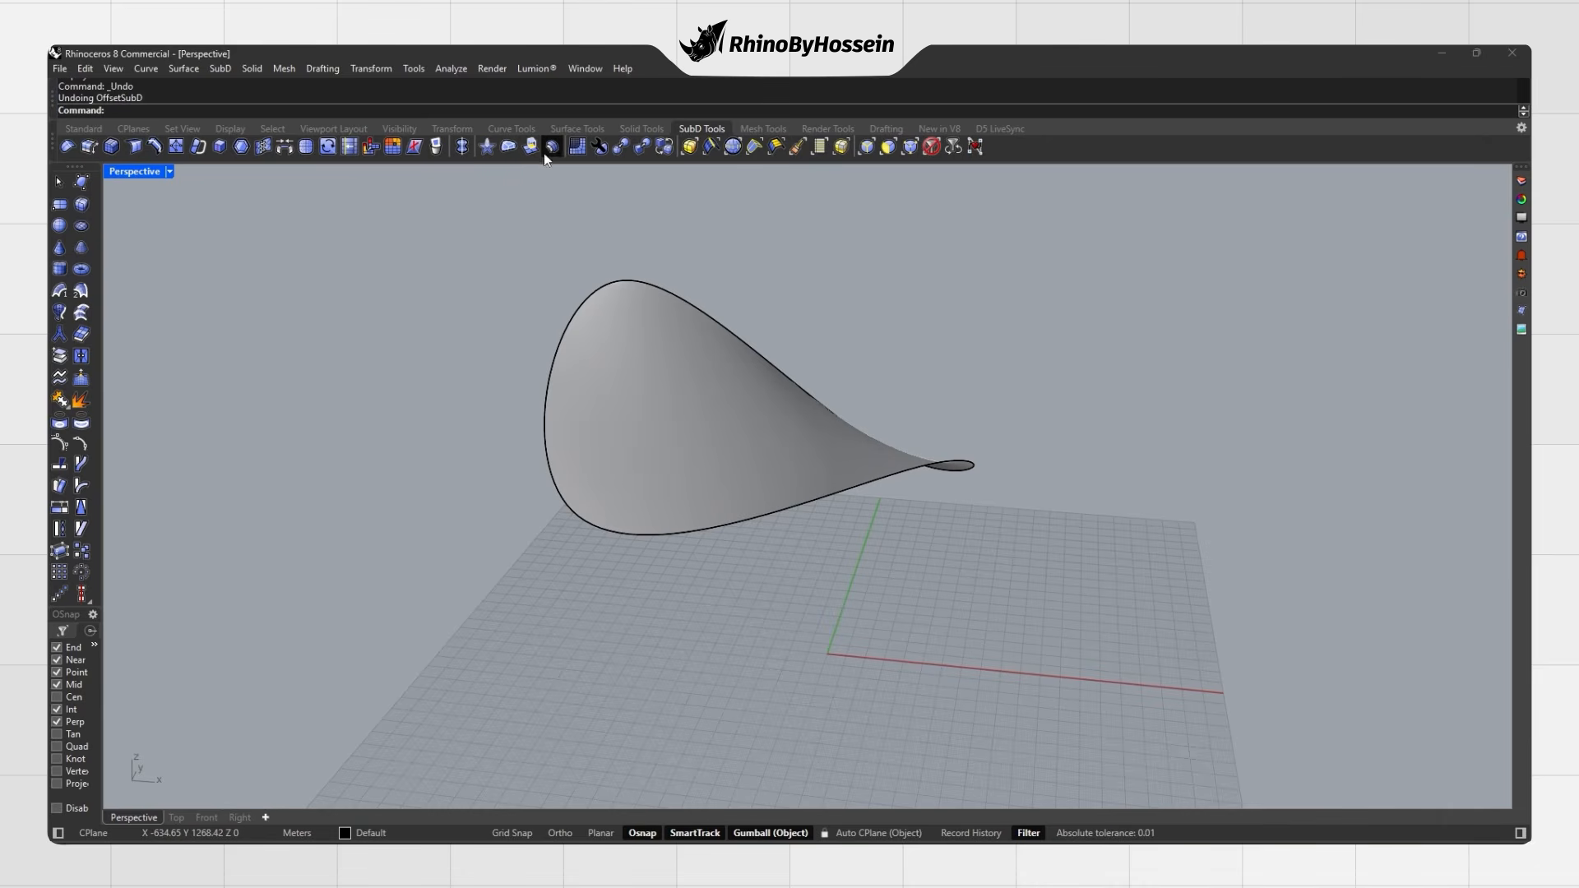
# Step: Offset the teardrop SubD by distance 10 to both sides into a solid
pyautogui.click(552, 148)
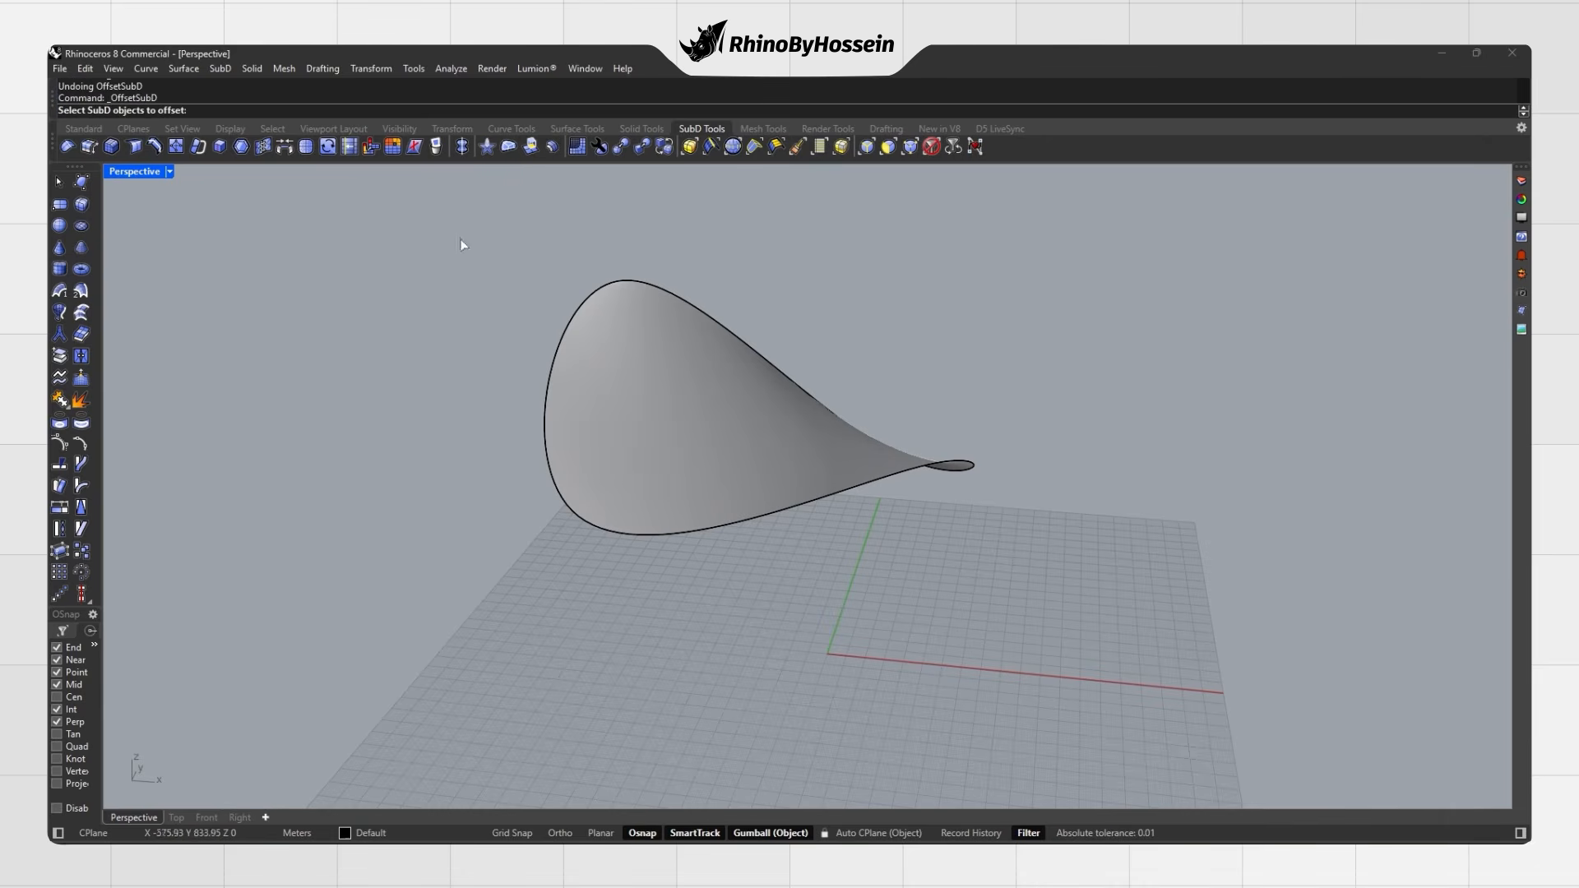
pyautogui.click(670, 374)
pyautogui.press('Return')
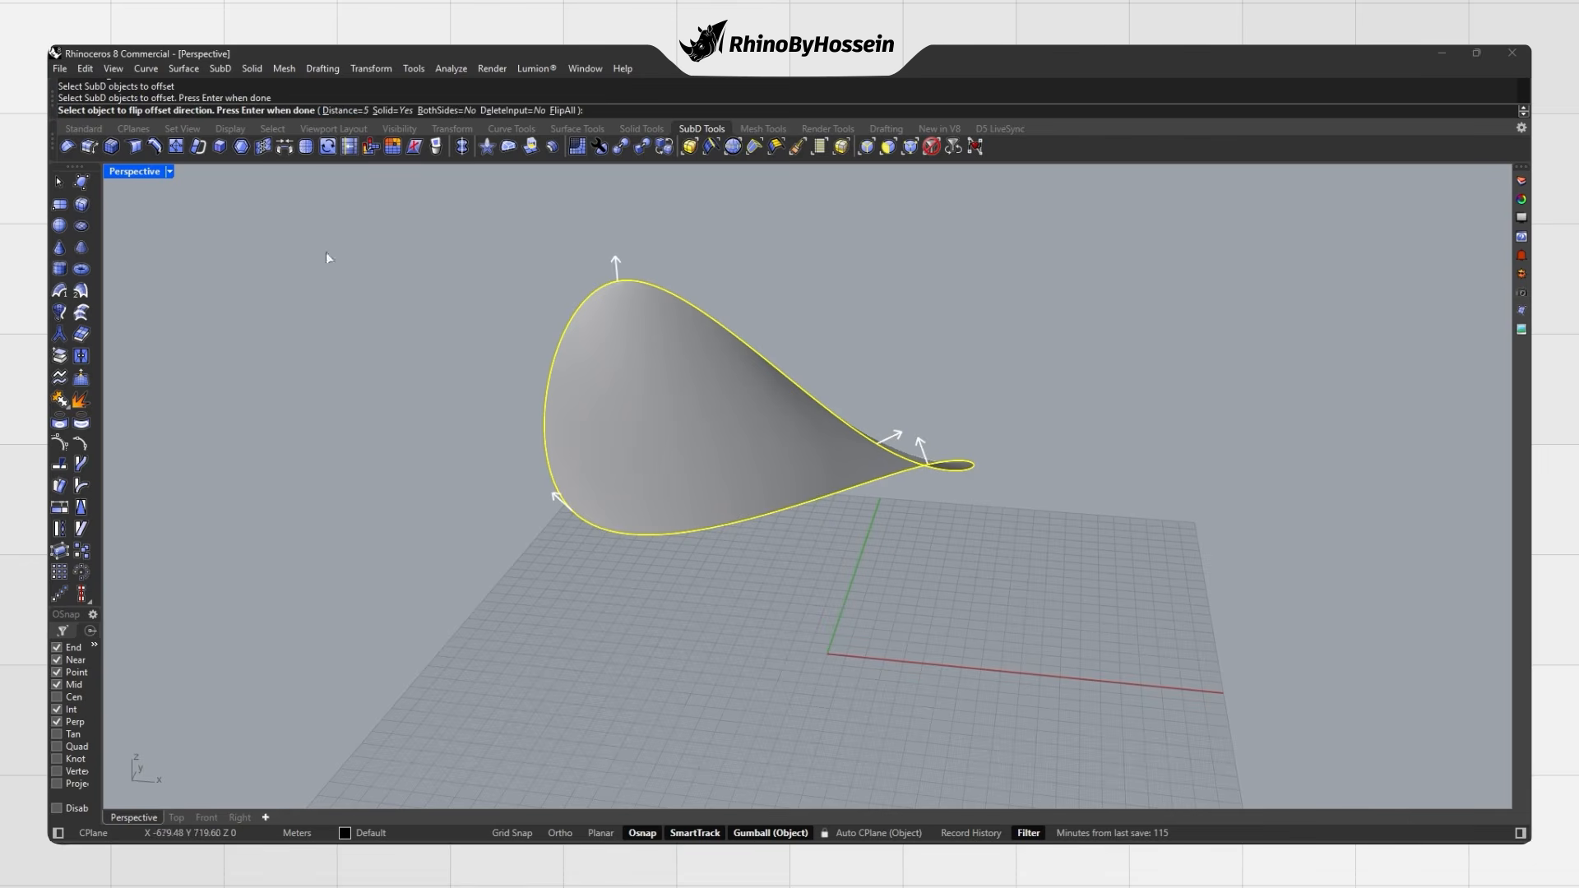
pyautogui.click(357, 112)
pyautogui.write('10')
pyautogui.press('Return')
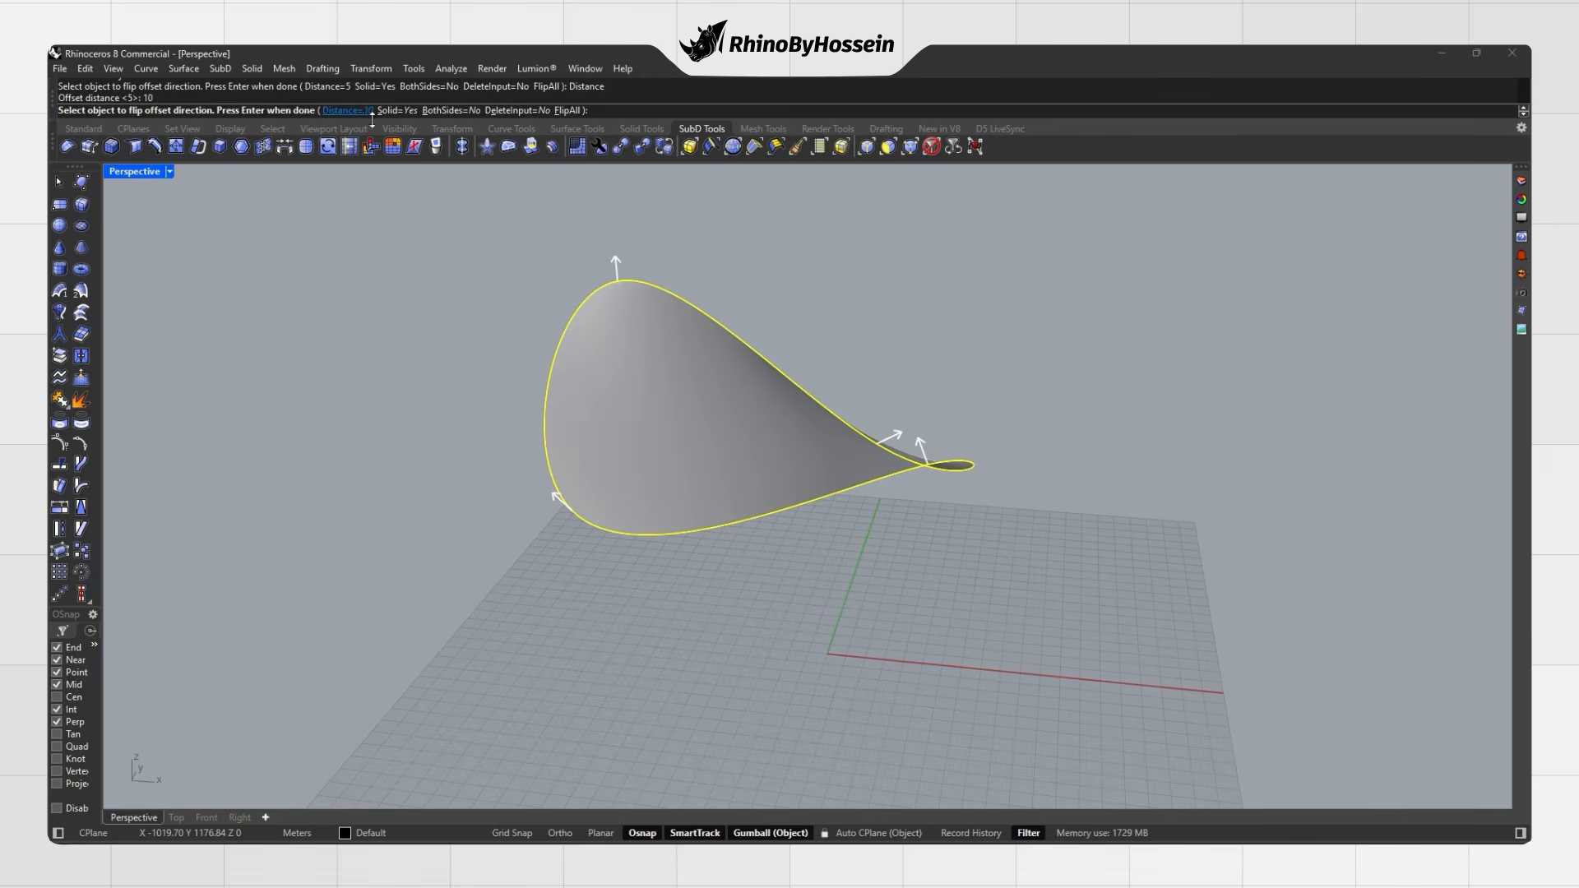
pyautogui.click(437, 110)
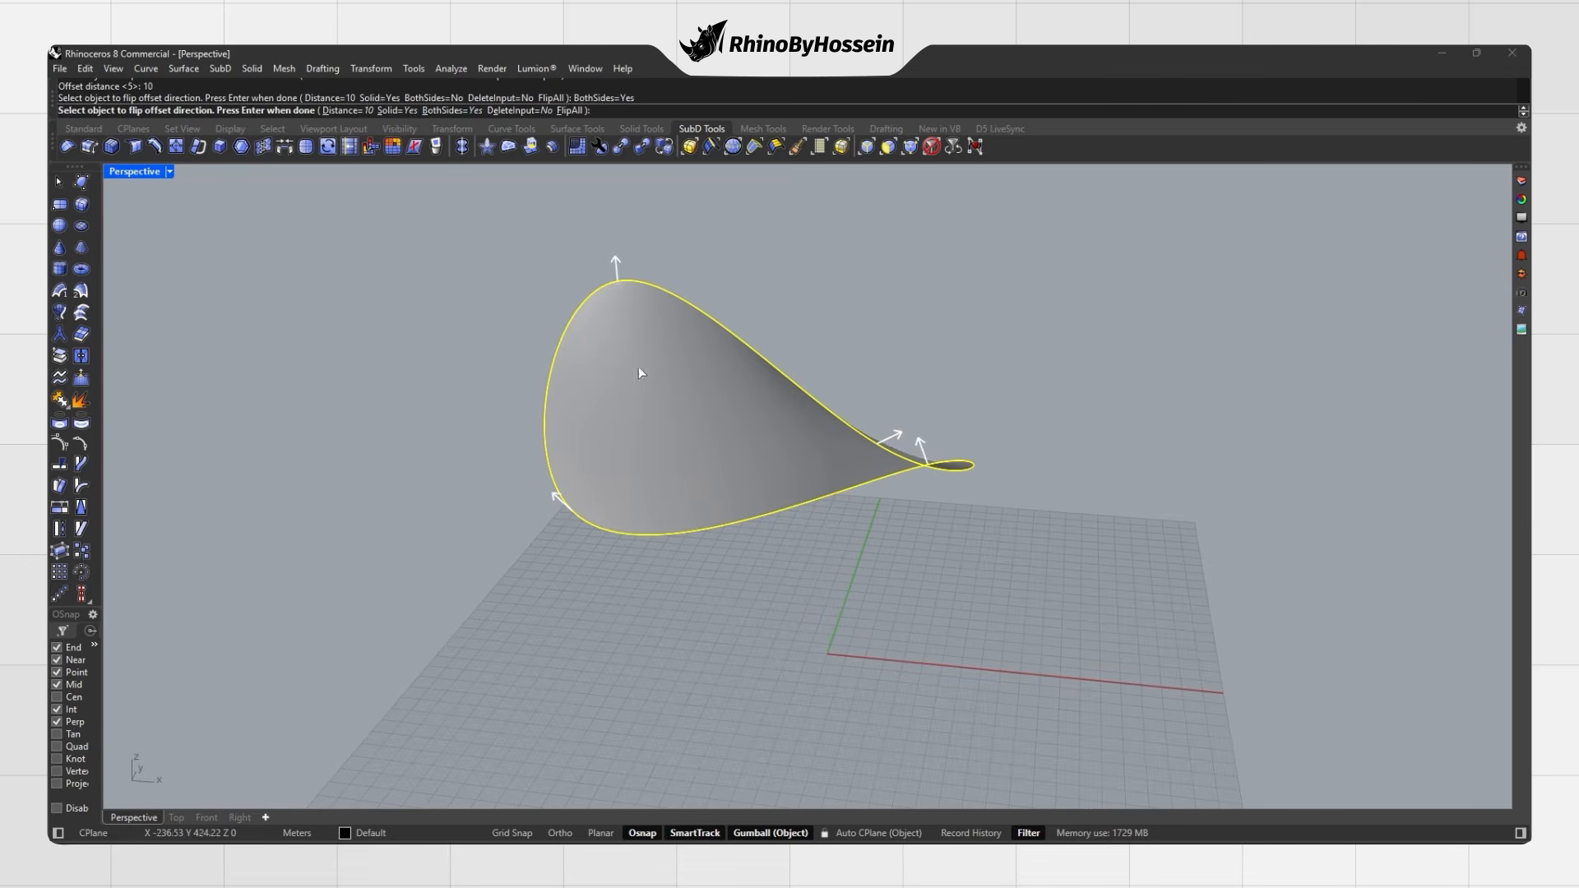
pyautogui.press('Return')
# Step: Switch the viewport to Rendered display and zoom out on the thickened blade
pyautogui.moveTo(811, 325); pyautogui.dragTo(793, 419, button='right')
pyautogui.middleClick(856, 338)
pyautogui.click(838, 350)
pyautogui.scroll(-1, 825, 356)
pyautogui.scroll(-1, 758, 445)
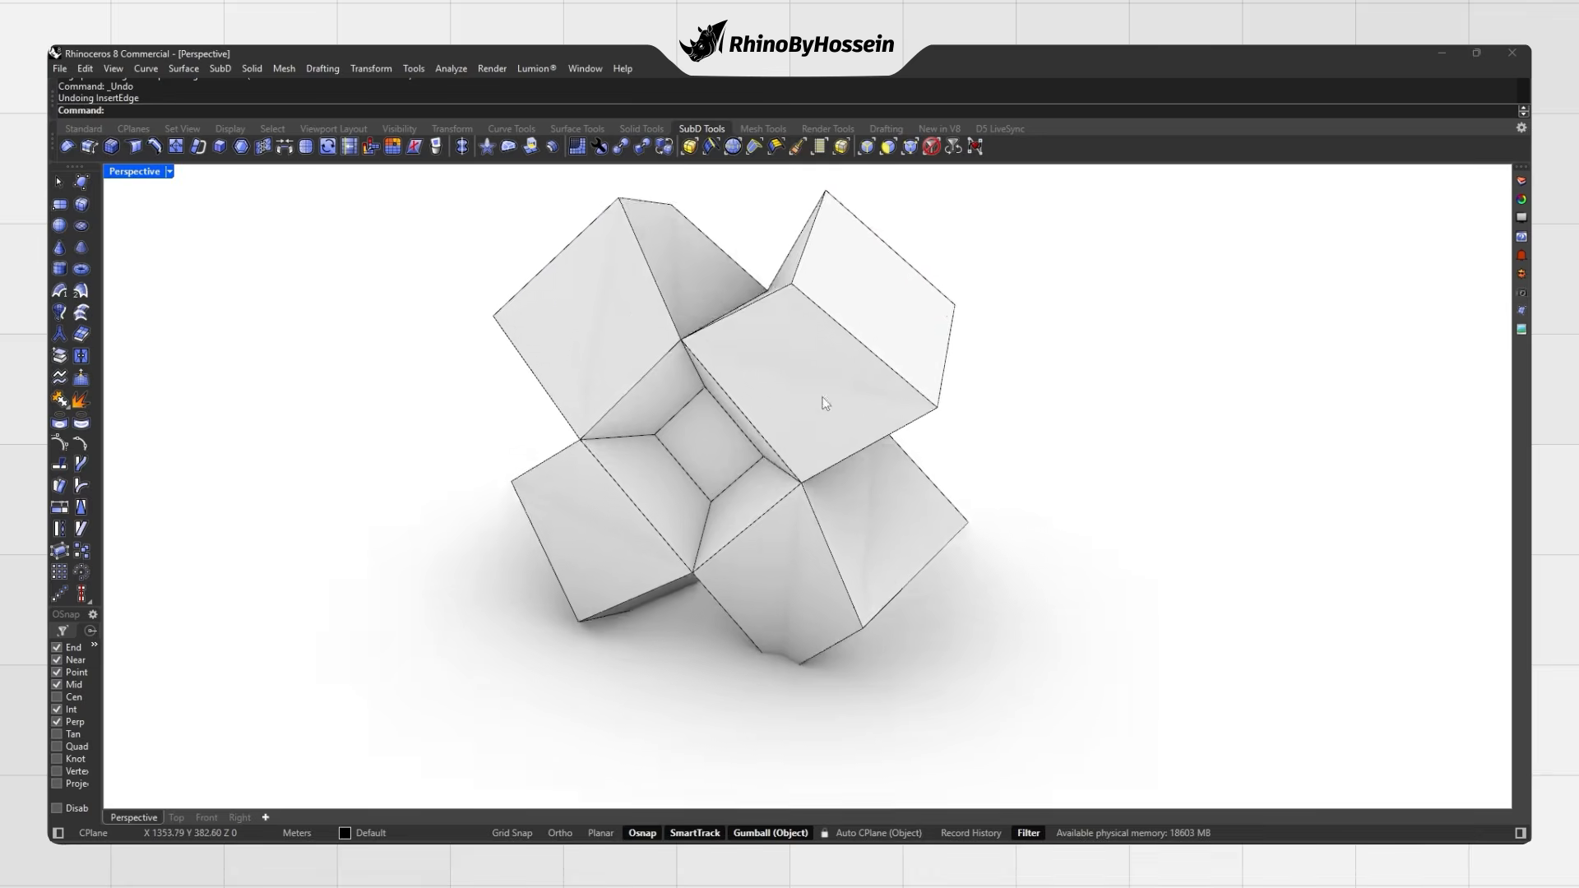
# Step: Orbit around the SubD model and switch it to smooth display to inspect it
pyautogui.scroll(-4, 827, 401)
pyautogui.moveTo(832, 400); pyautogui.dragTo(952, 413, button='right')
pyautogui.press('Tab')
pyautogui.keyDown('shift'); pyautogui.moveTo(953, 412); pyautogui.dragTo(777, 361, button='right'); pyautogui.keyUp('shift')
pyautogui.scroll(5, 775, 360)
pyautogui.scroll(-1, 775, 360)
# Step: In flat display, scale the centre face and pull it outward into a raised block
pyautogui.keyDown('ctrl'); pyautogui.keyDown('shift'); pyautogui.click(769, 383); pyautogui.keyUp('shift'); pyautogui.keyUp('ctrl')
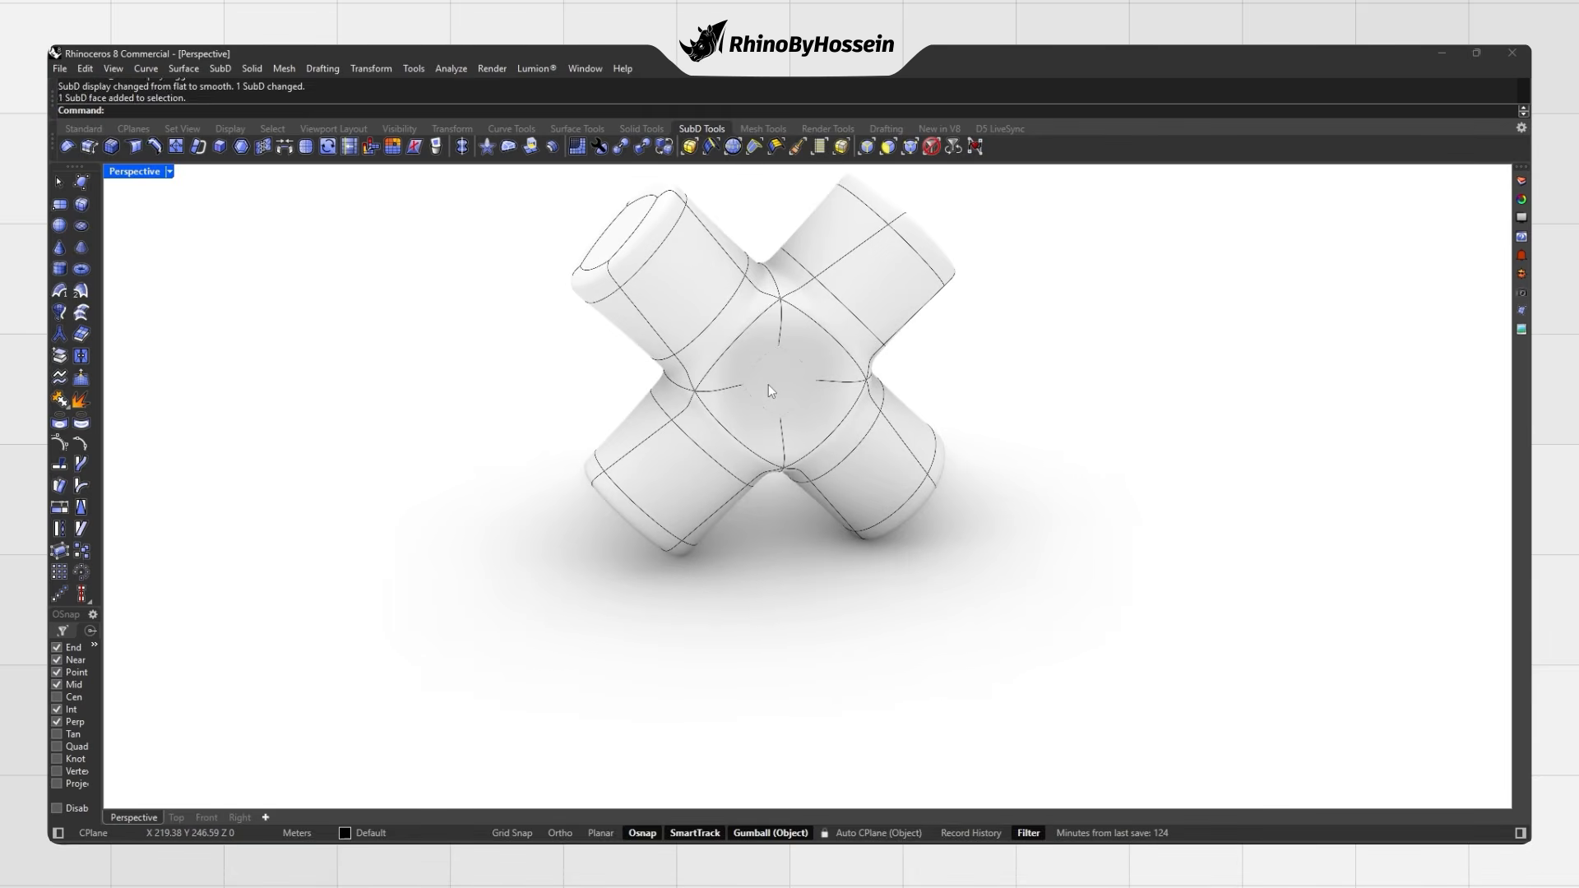
pyautogui.press('Tab')
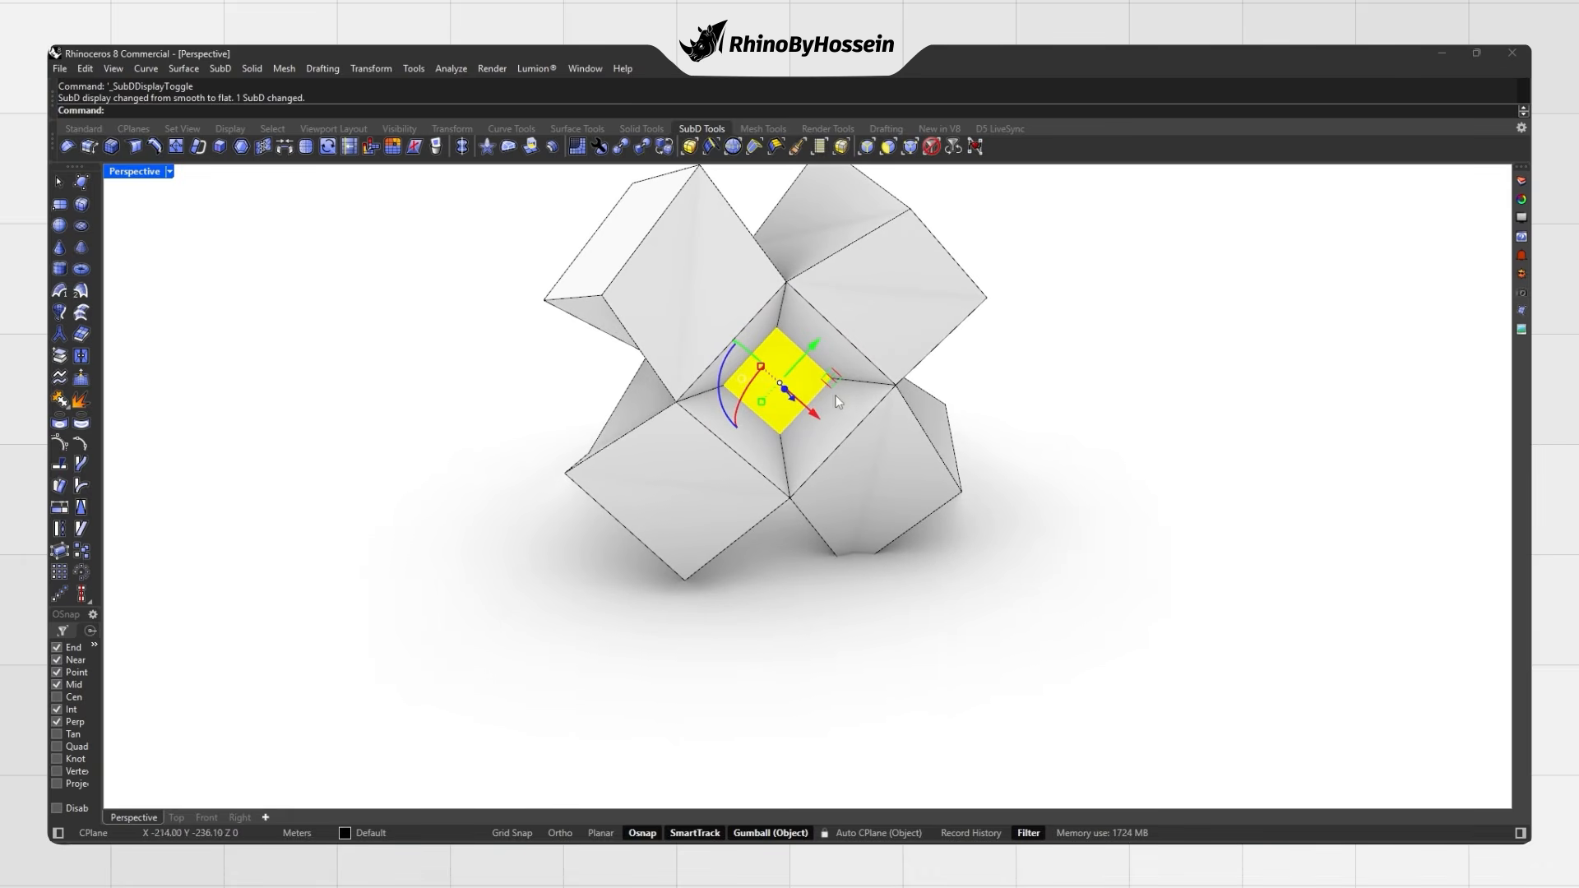
pyautogui.moveTo(763, 375); pyautogui.dragTo(752, 357)
pyautogui.keyDown('shift'); pyautogui.moveTo(755, 362); pyautogui.dragTo(757, 363); pyautogui.keyUp('shift')
pyautogui.moveTo(772, 389); pyautogui.dragTo(824, 391, button='right')
pyautogui.moveTo(827, 387); pyautogui.dragTo(858, 396)
pyautogui.click(1010, 368)
pyautogui.moveTo(1010, 368); pyautogui.dragTo(784, 394, button='right')
pyautogui.press('Tab')
pyautogui.press('Tab')
# Step: Shrink the raised centre face evenly and inset it
pyautogui.keyDown('ctrl'); pyautogui.keyDown('shift'); pyautogui.click(787, 391); pyautogui.keyUp('shift'); pyautogui.keyUp('ctrl')
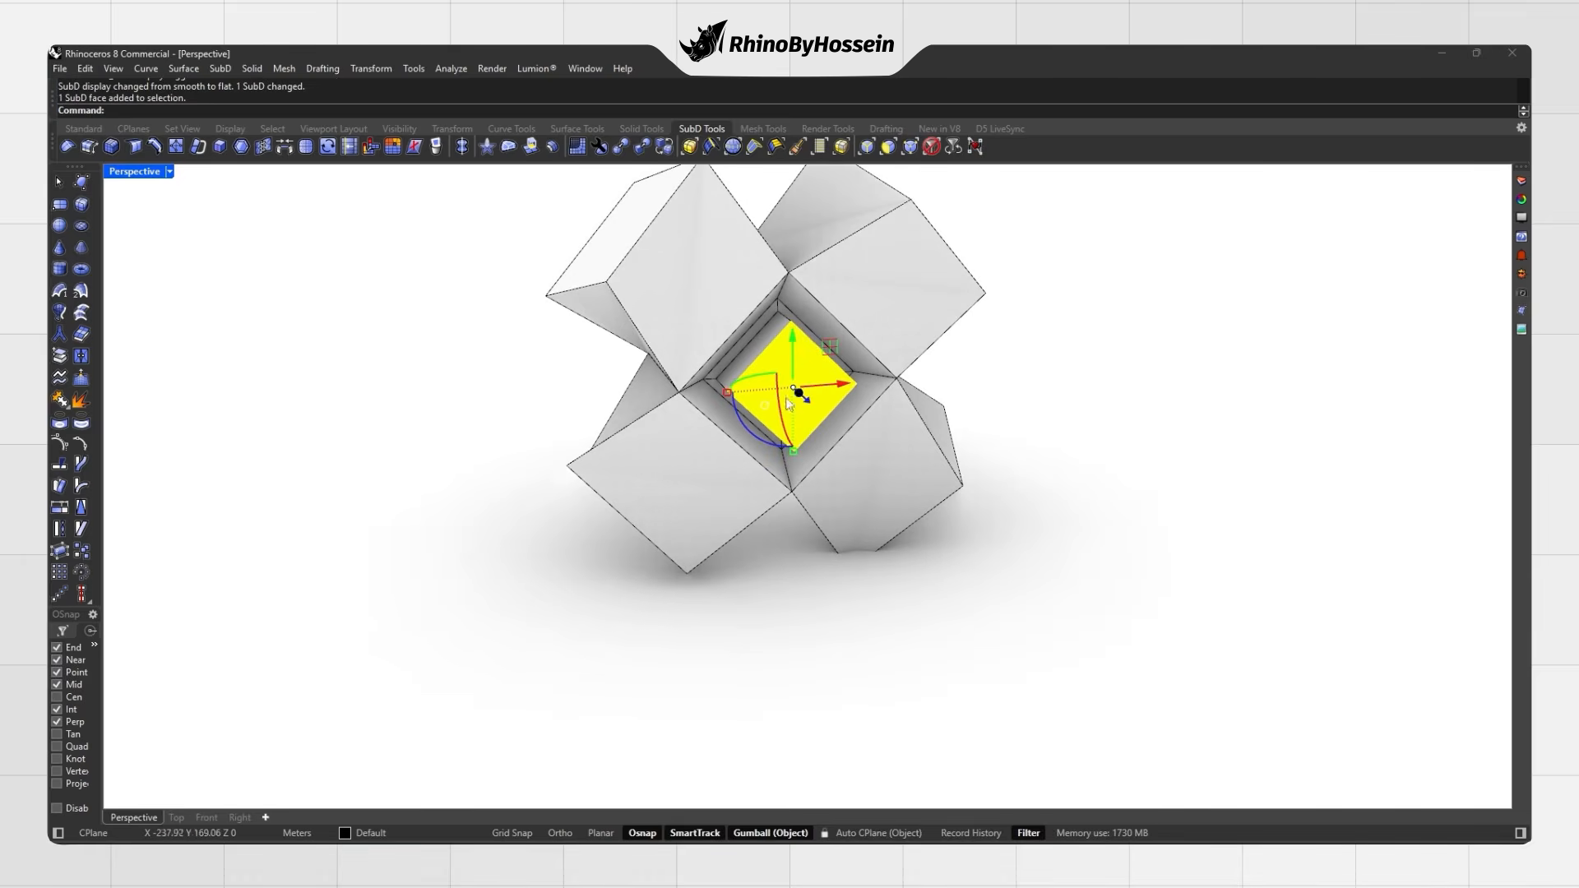
pyautogui.keyDown('shift'); pyautogui.moveTo(718, 396); pyautogui.dragTo(711, 403); pyautogui.keyUp('shift')
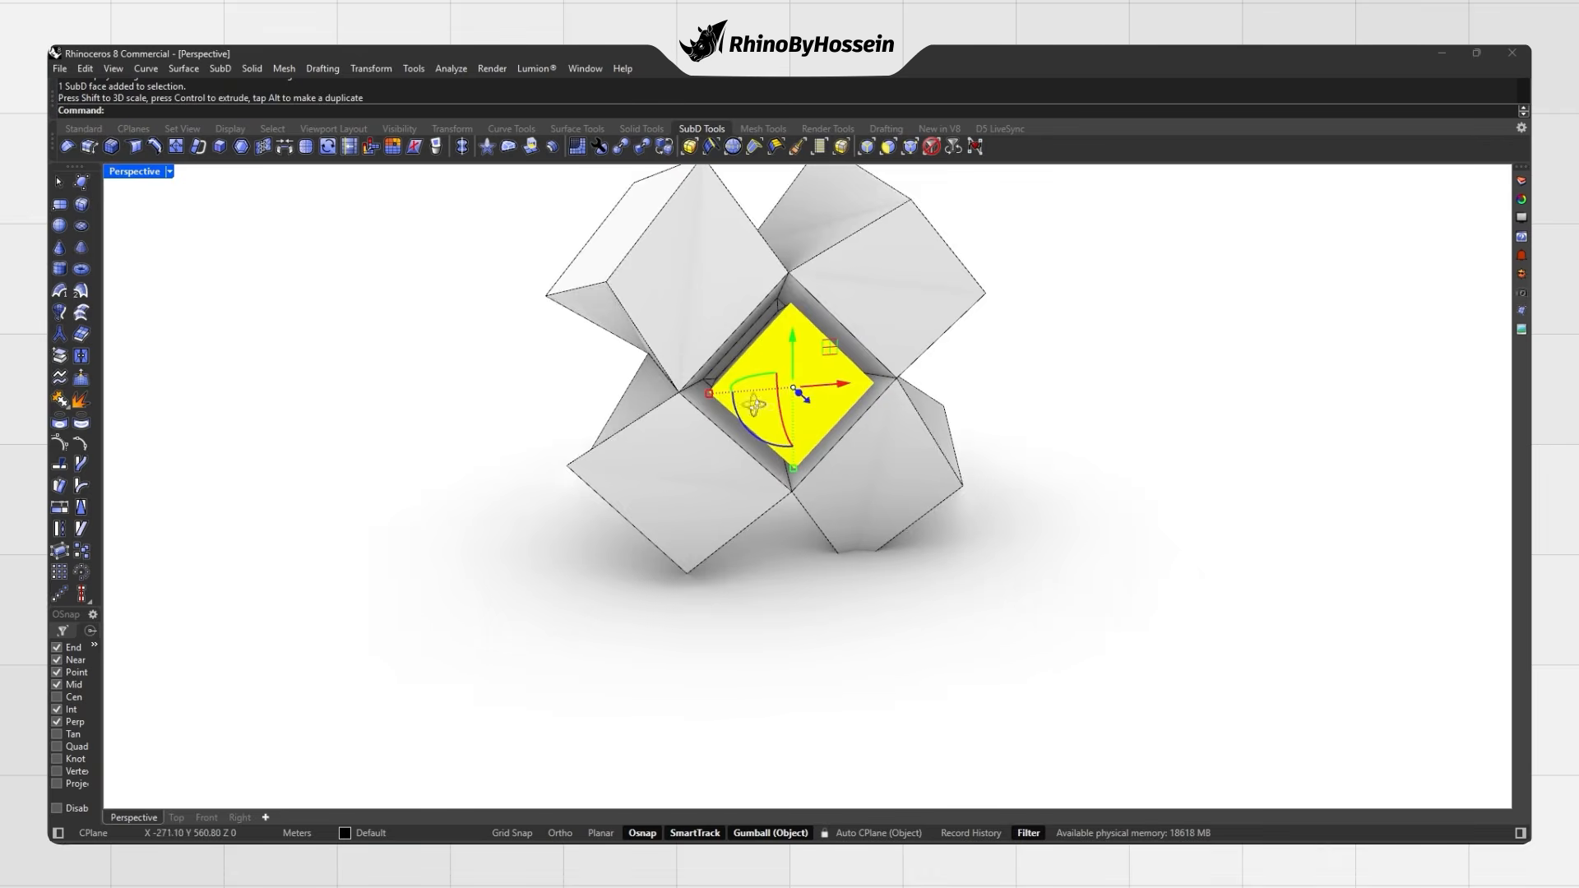
pyautogui.moveTo(801, 391); pyautogui.dragTo(811, 375, button='right')
pyautogui.click(241, 148)
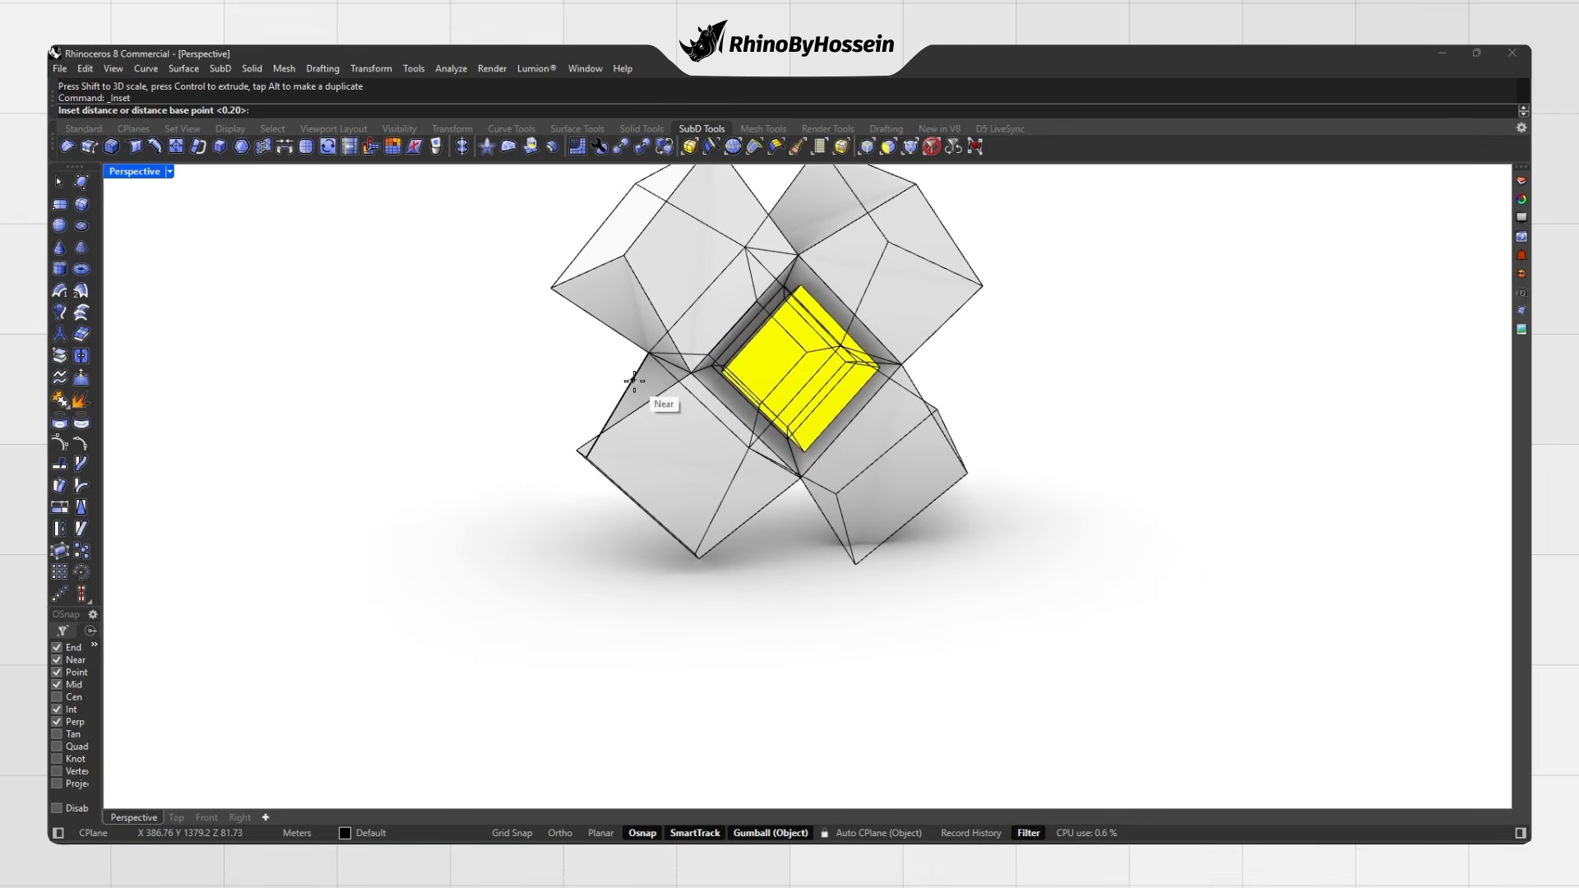
pyautogui.press('Return')
# Step: Show the SubD smooth, clear the selection, and orbit to view the underside and base
pyautogui.scroll(5, 784, 381)
pyautogui.press('Tab')
pyautogui.click(1065, 348)
pyautogui.scroll(-7, 943, 359)
pyautogui.scroll(3, 855, 374)
pyautogui.moveTo(855, 375); pyautogui.dragTo(695, 378, button='right')
pyautogui.scroll(-2, 887, 366)
pyautogui.scroll(3, 780, 401)
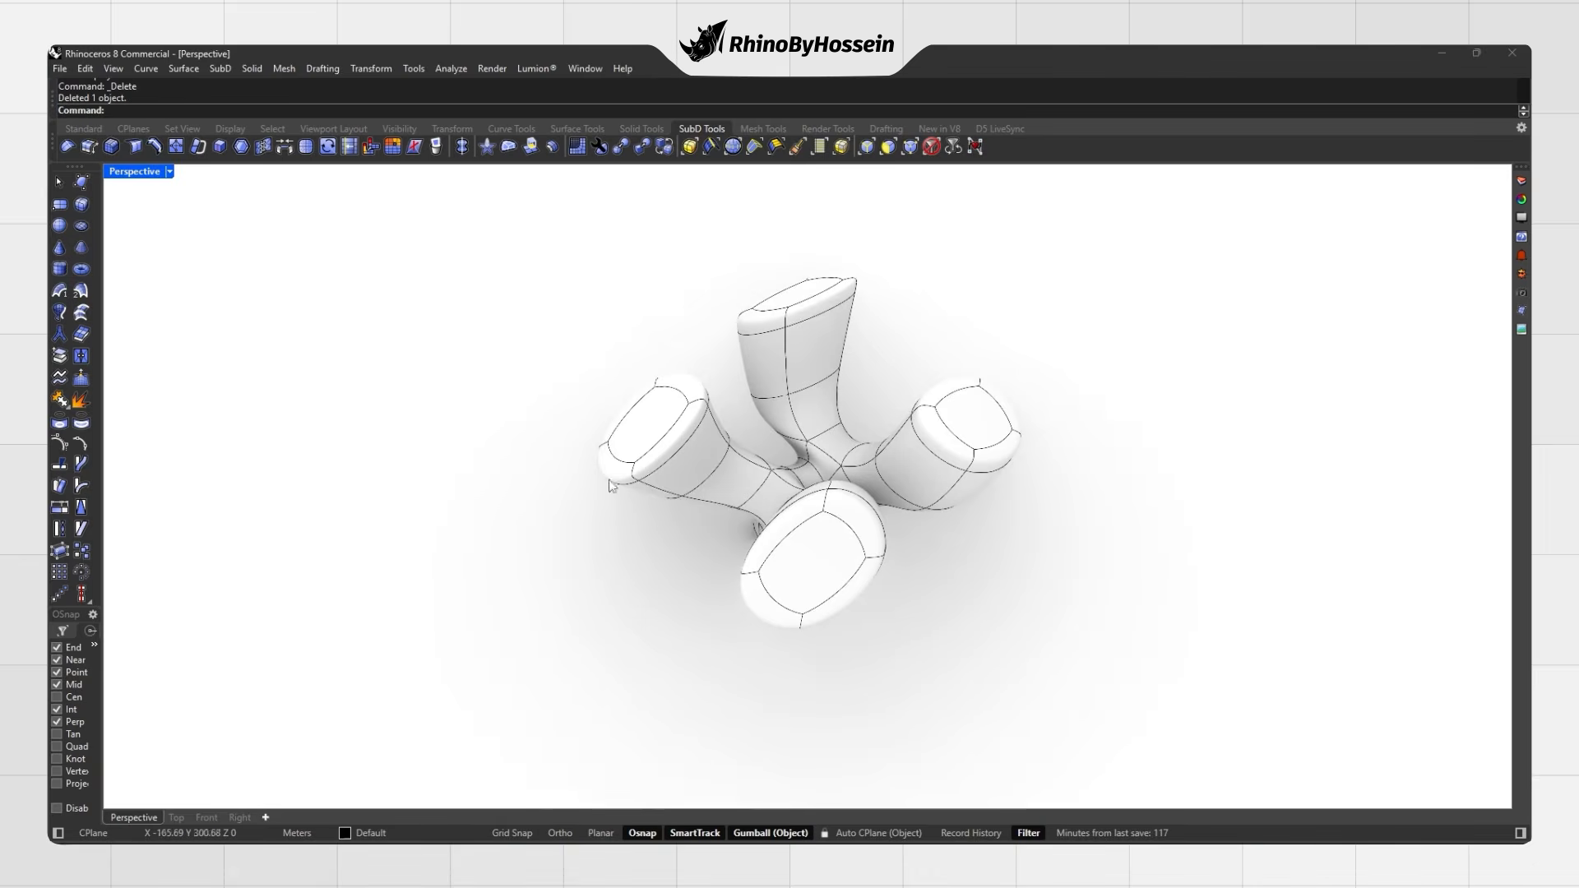
pyautogui.moveTo(610, 485); pyautogui.dragTo(730, 465, button='right')
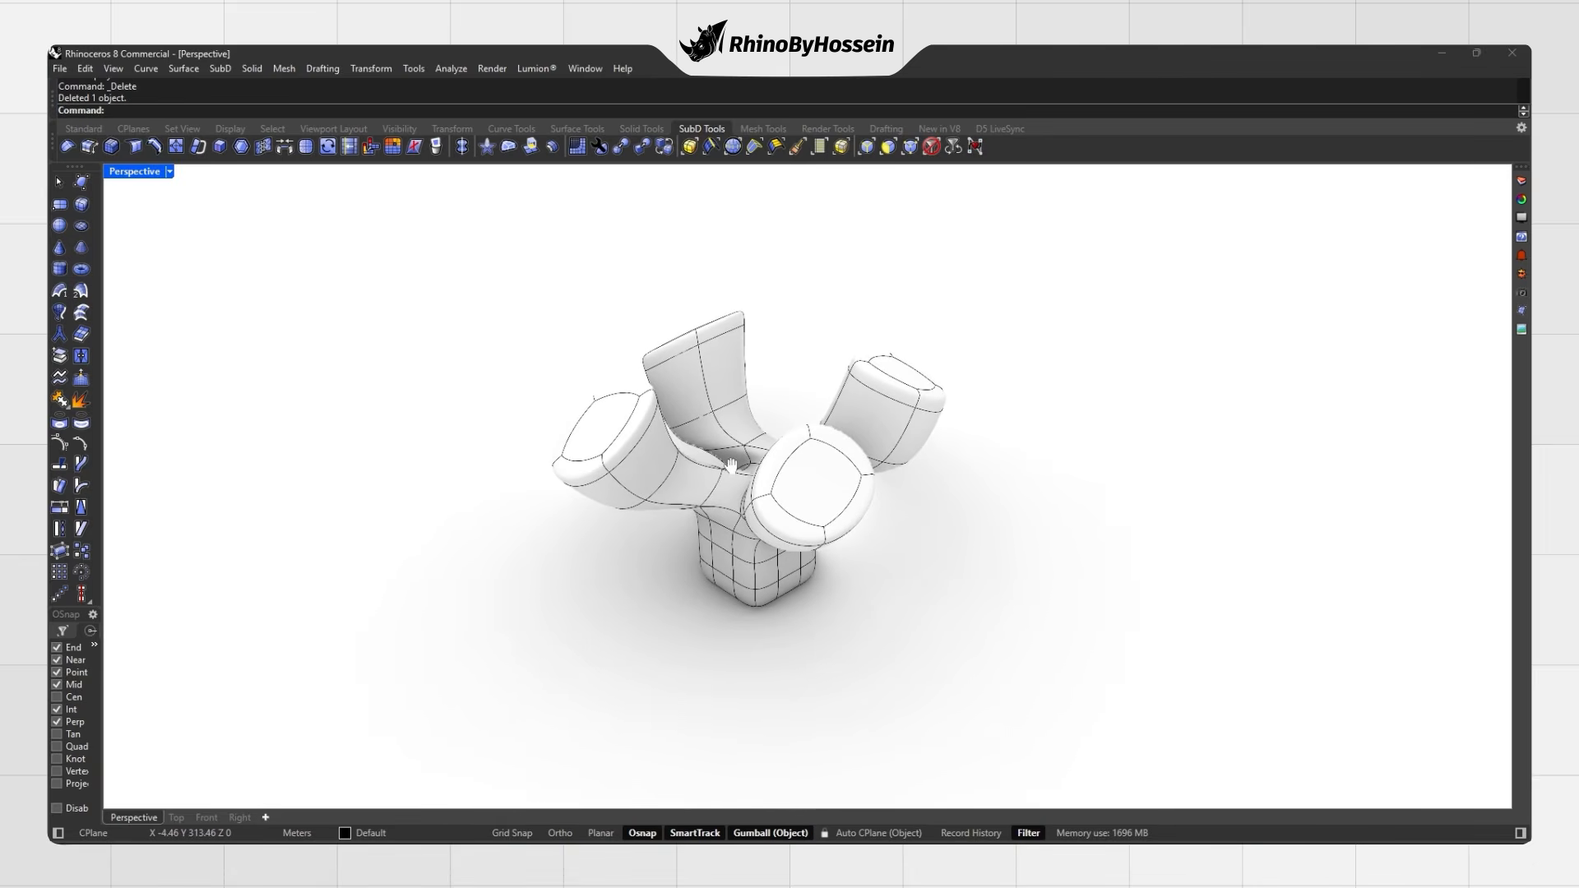
# Step: Convert the branching SubD model to NURBS with the ToNurbs command
pyautogui.click(621, 154)
pyautogui.click(693, 427)
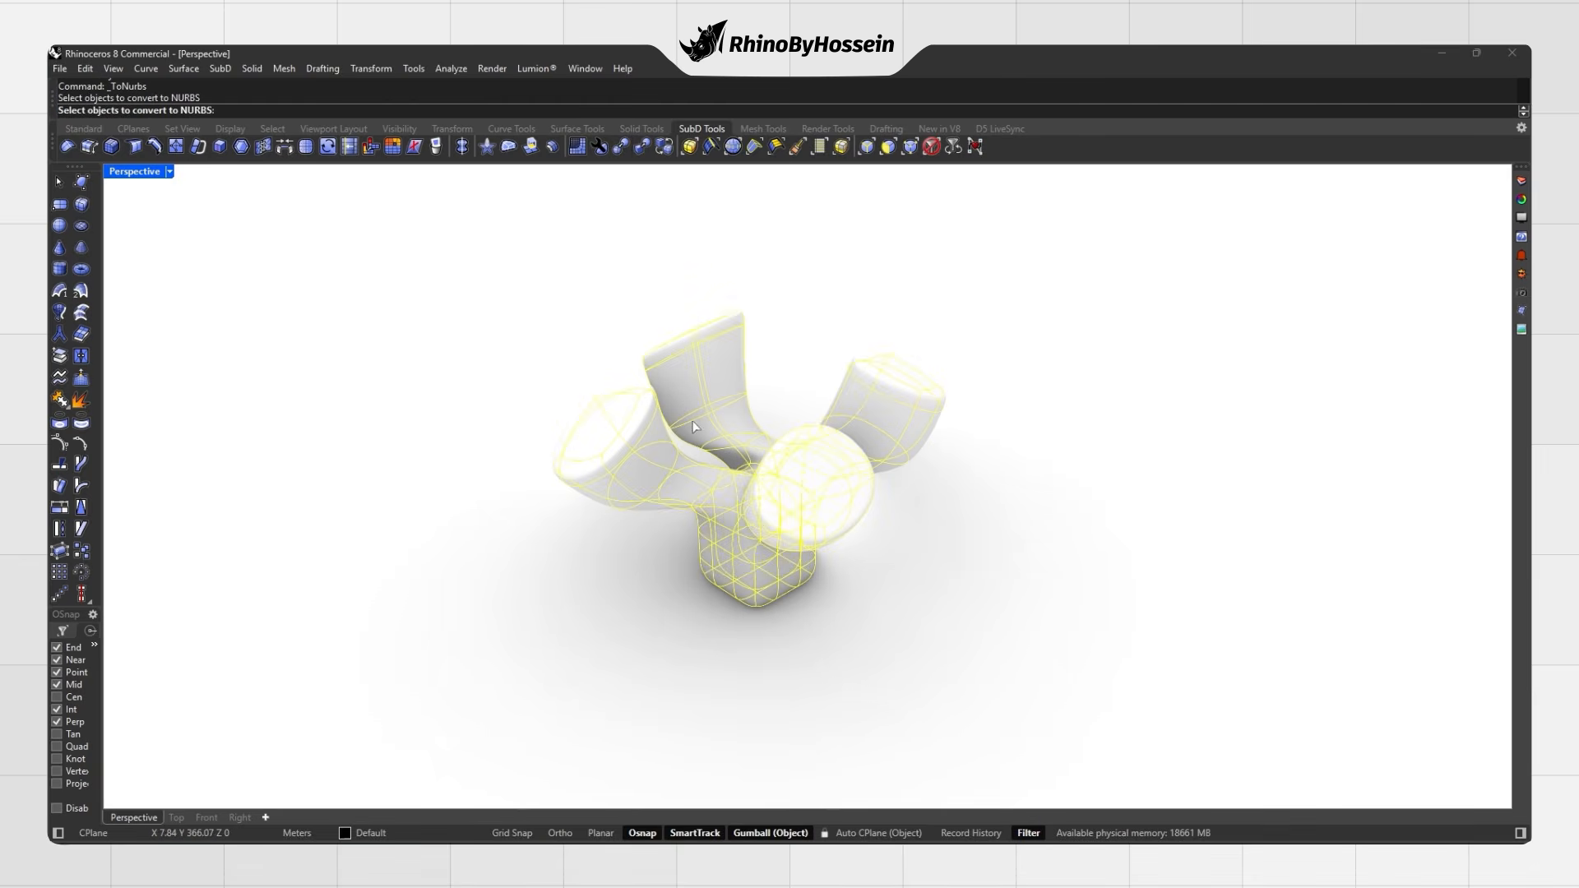
pyautogui.rightClick(772, 333)
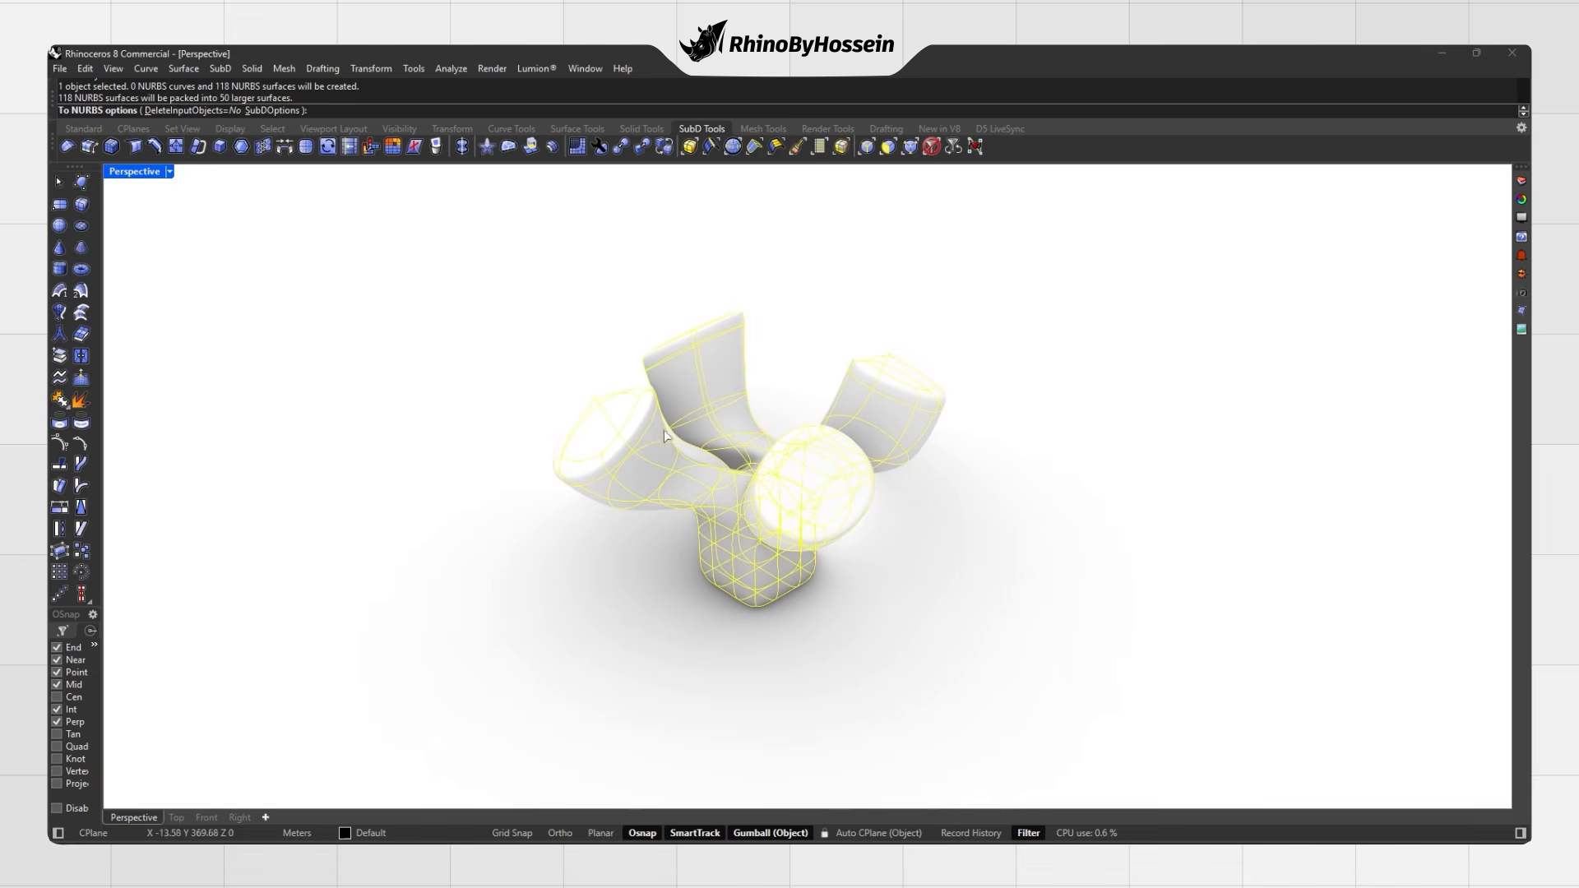
pyautogui.rightClick(616, 353)
# Step: Place a copy of the converted polysurface up and to the right of the original
pyautogui.click(687, 457)
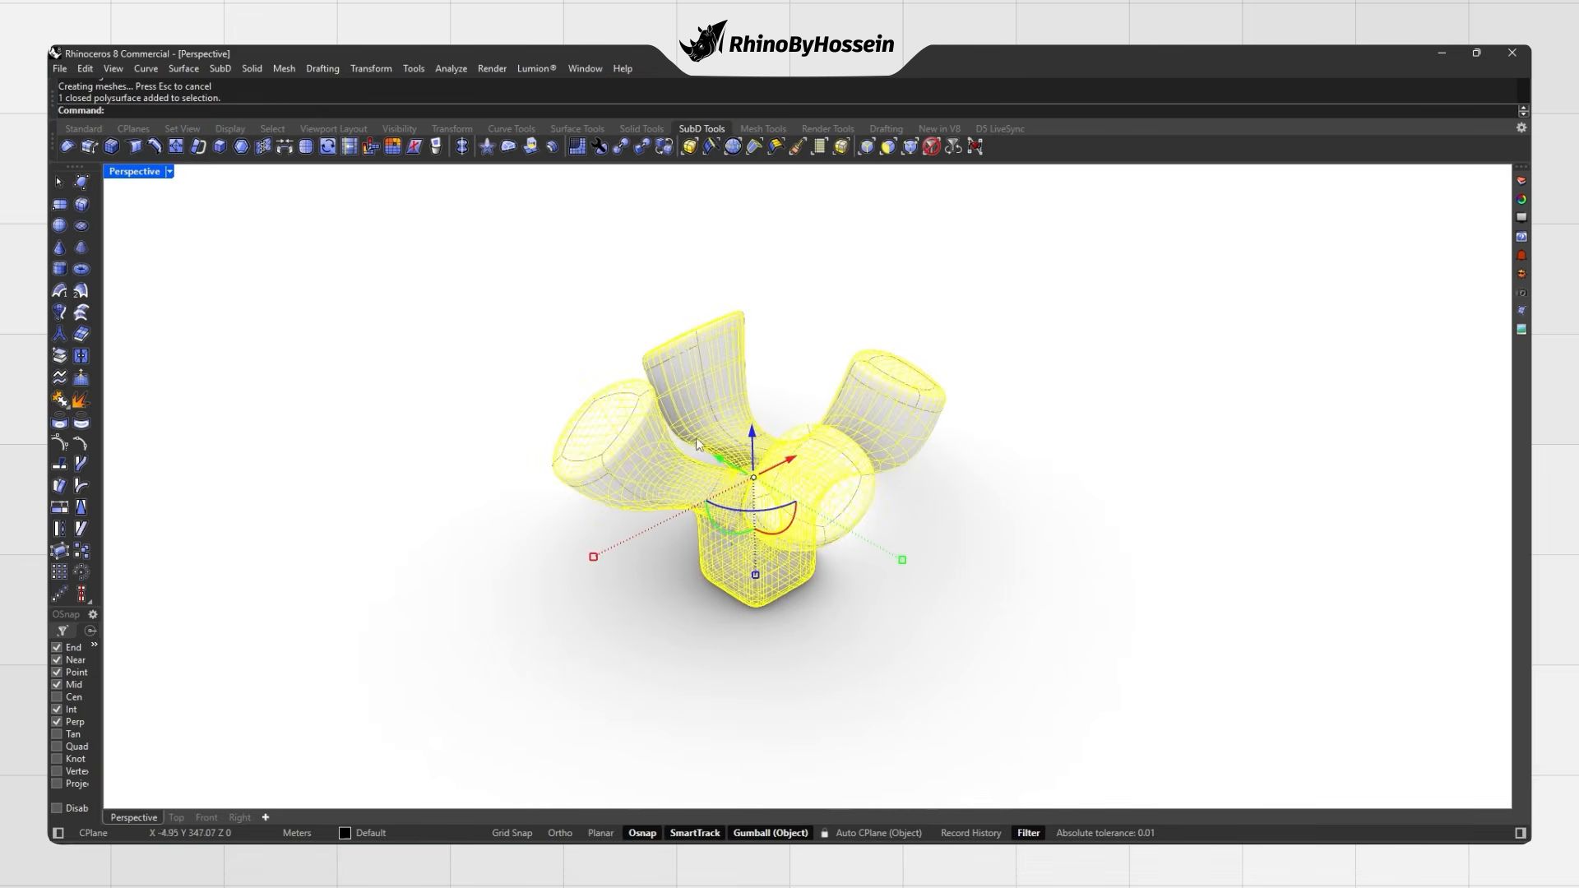
pyautogui.press('Escape')
pyautogui.click(618, 455)
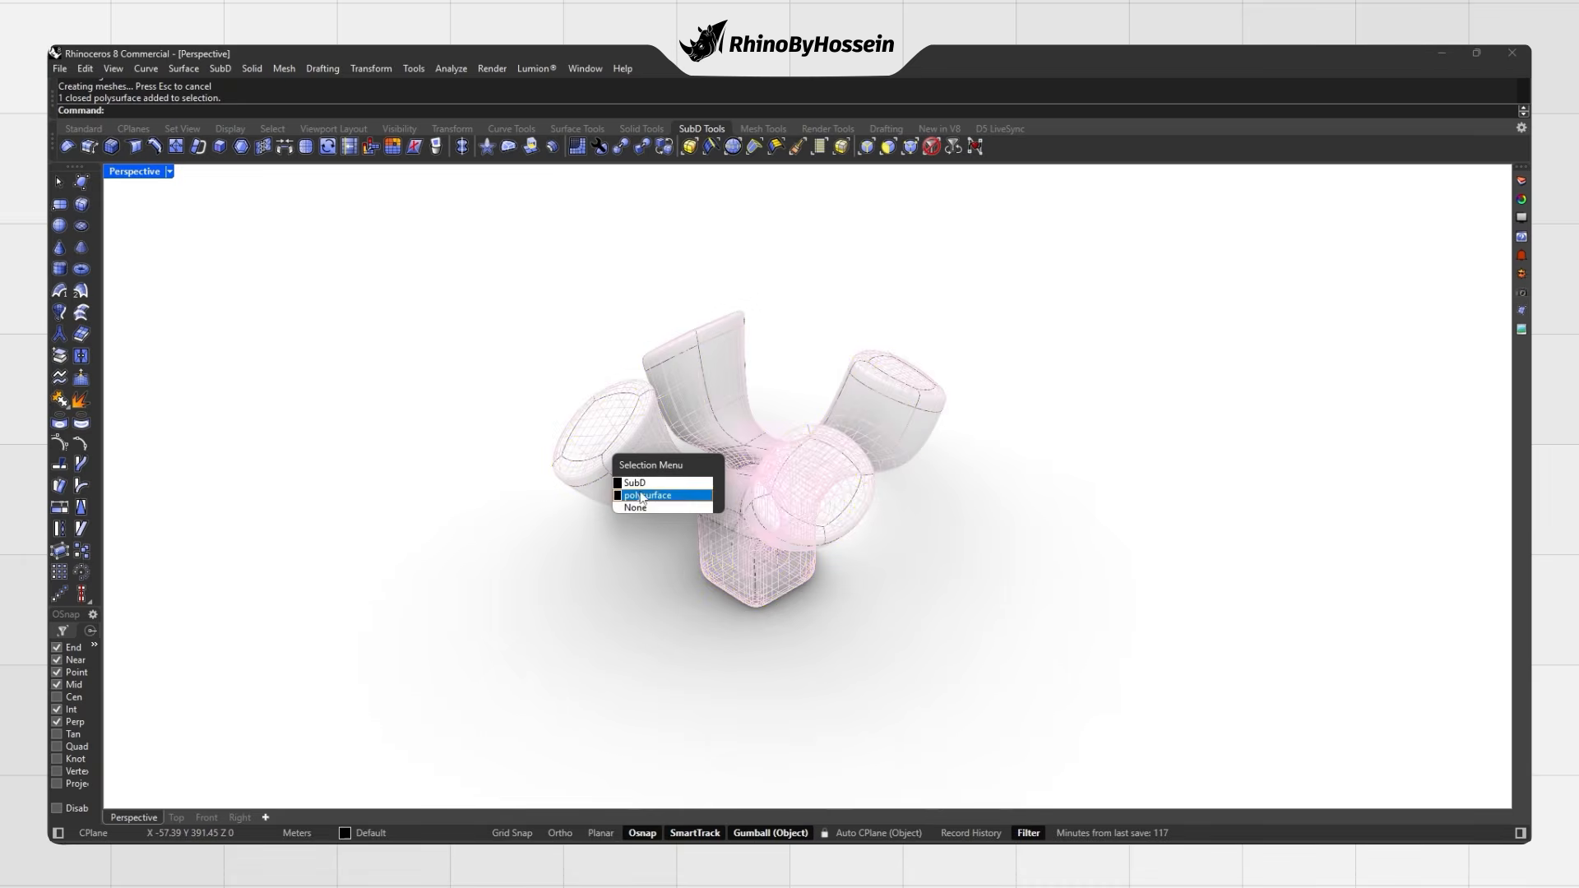
pyautogui.click(668, 497)
pyautogui.moveTo(758, 466); pyautogui.dragTo(1116, 388)
pyautogui.click(1057, 511)
pyautogui.moveTo(1058, 510); pyautogui.dragTo(938, 452, button='right')
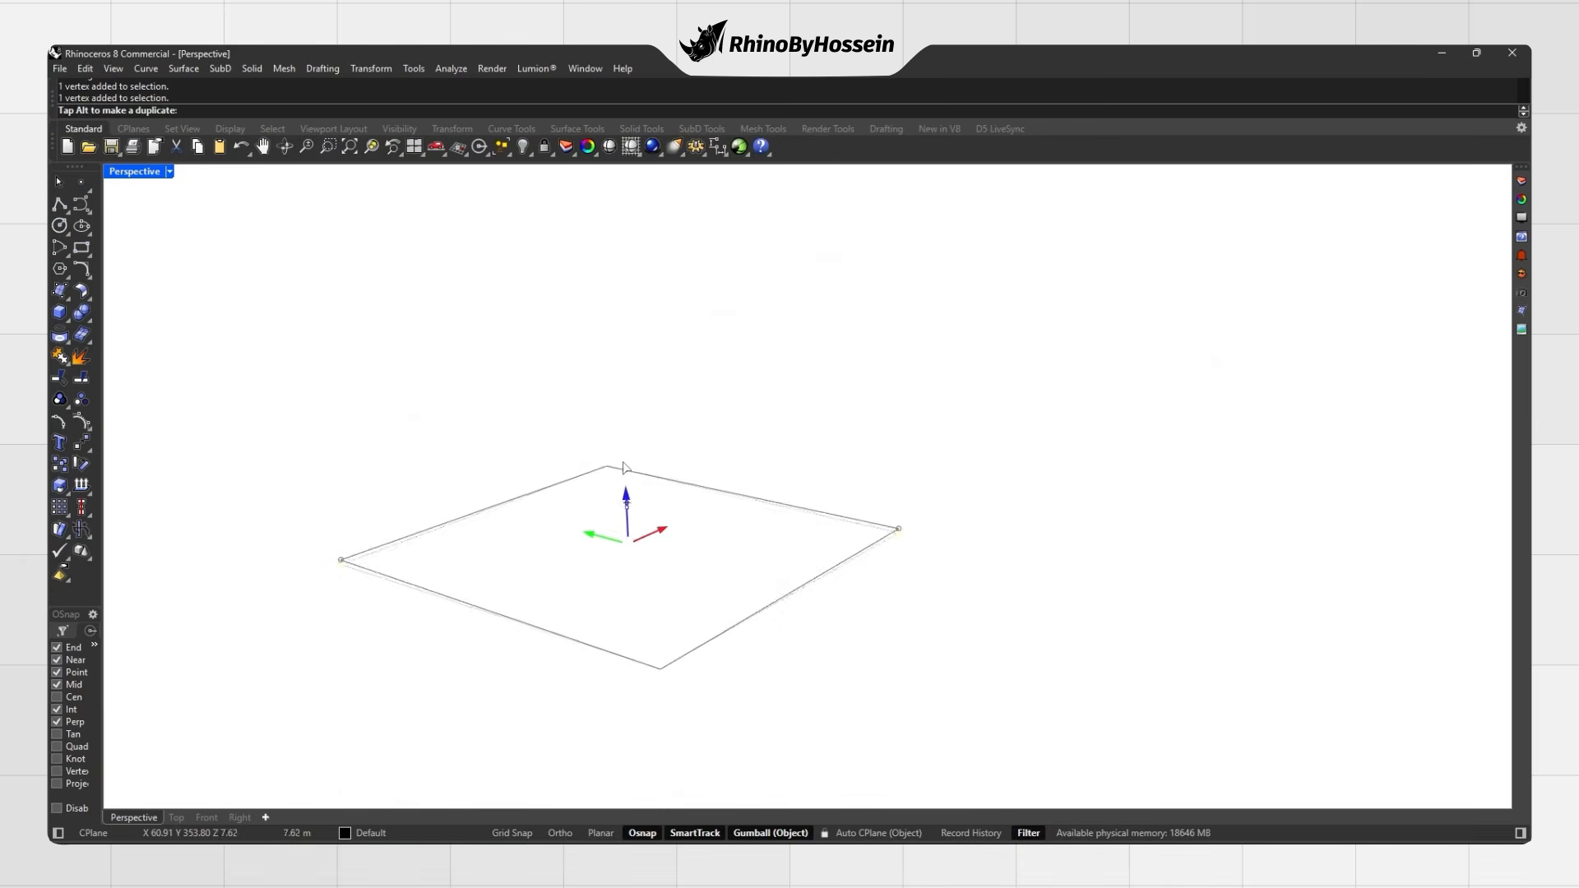
# Step: Lift the plane's side corners upward to fold it into a triangular surface
pyautogui.moveTo(624, 470); pyautogui.dragTo(620, 367)
pyautogui.moveTo(680, 462)
pyautogui.mouseDown(button='right')
pyautogui.moveTo(751, 451)
pyautogui.moveTo(791, 467)
pyautogui.mouseUp(button='right')
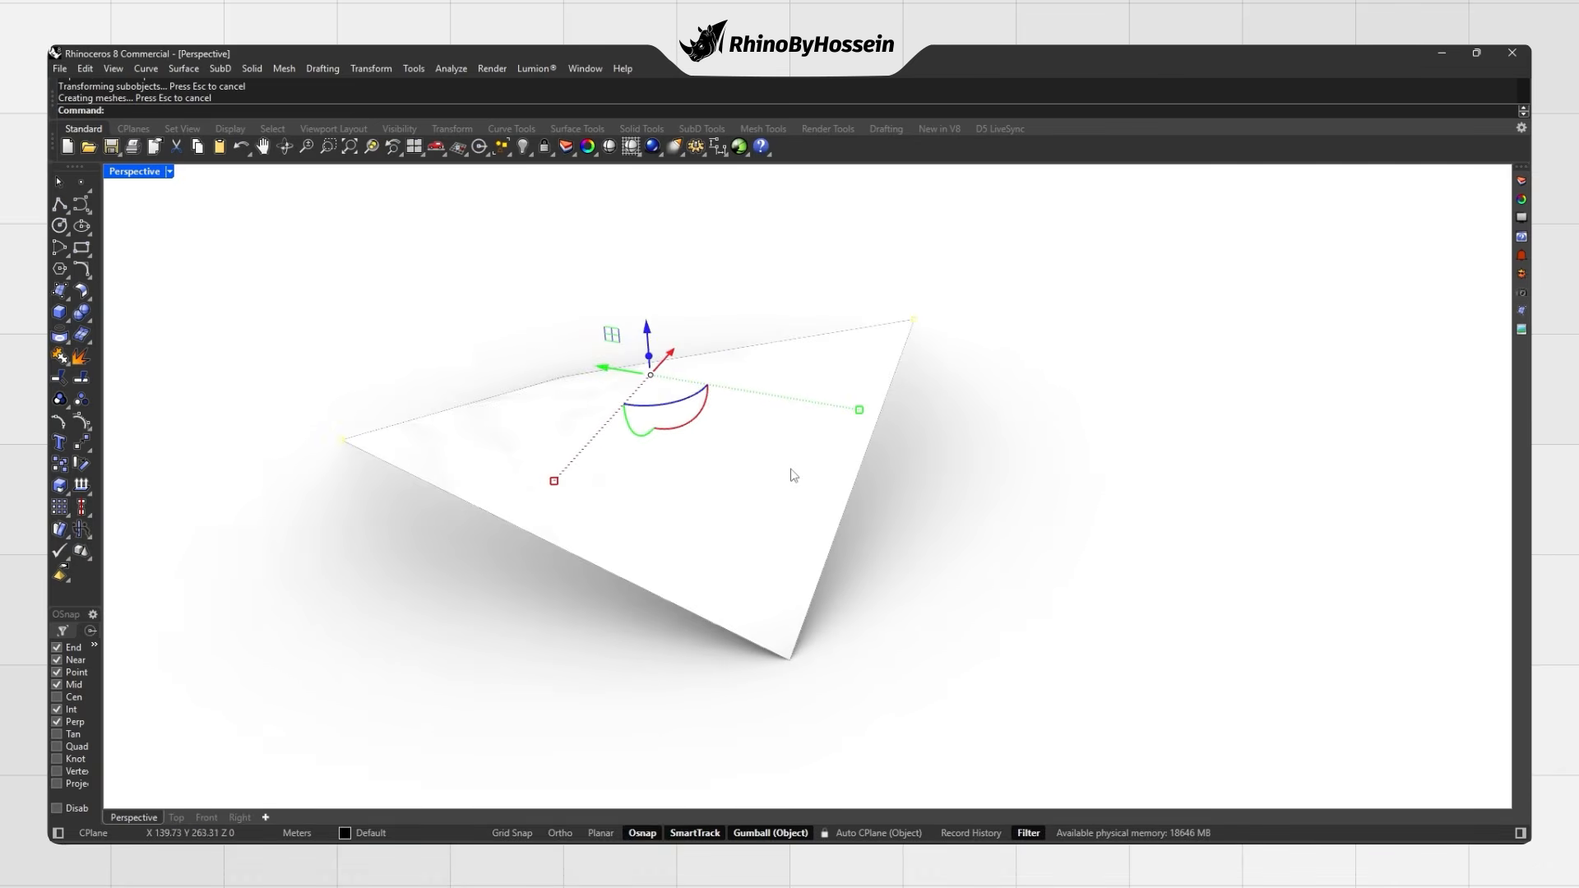
pyautogui.scroll(-1, 792, 467)
pyautogui.press('Escape')
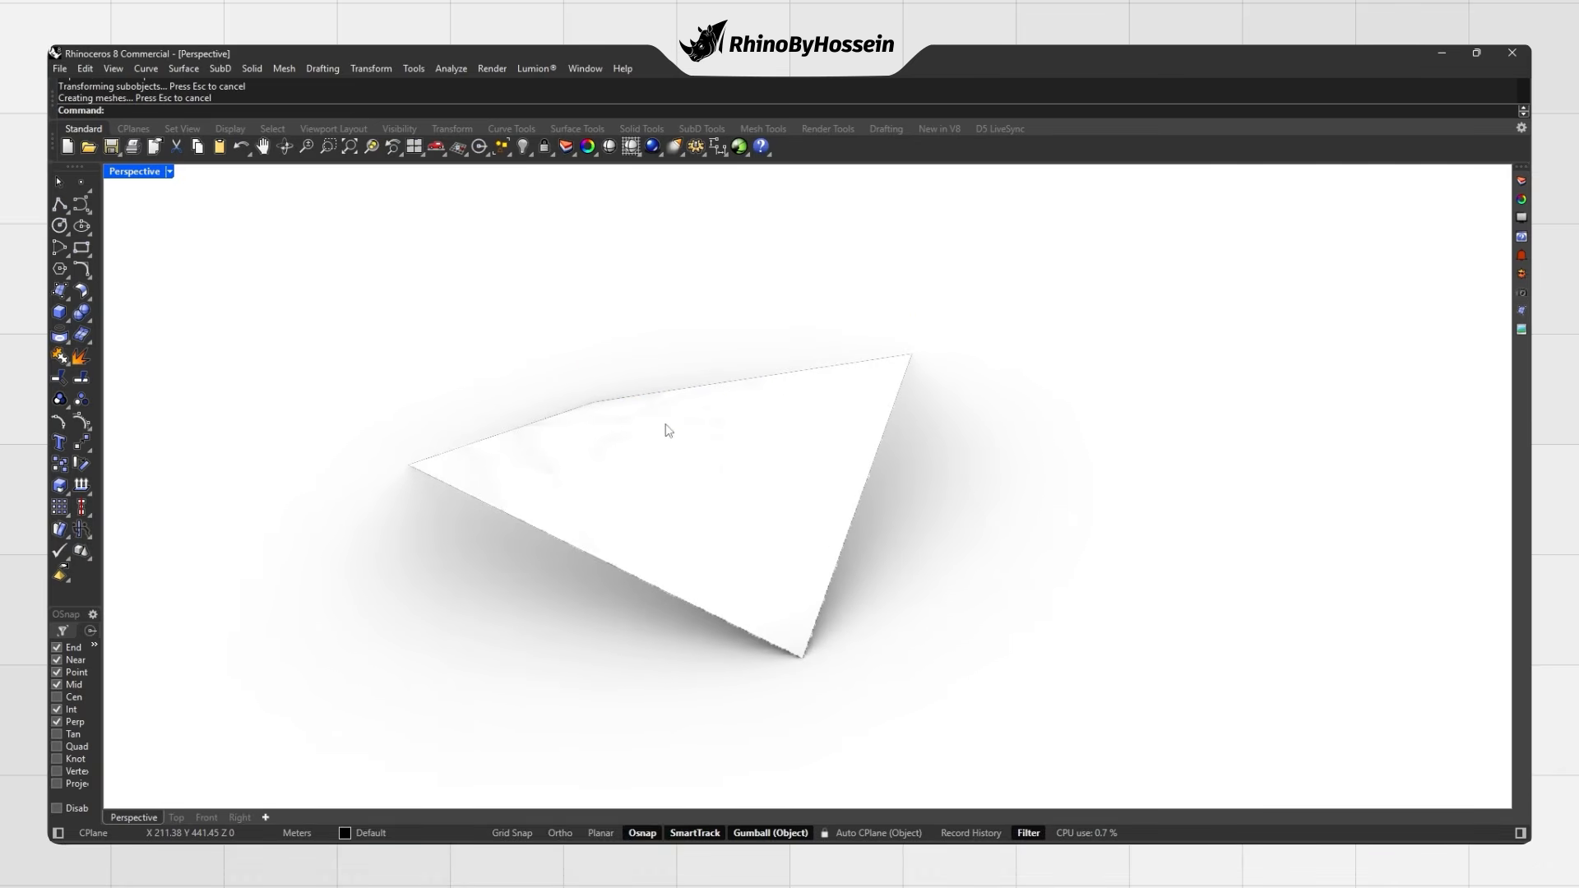
# Step: Convert the triangular surface to SubD with ToSubD, accepting the default options
pyautogui.click(696, 128)
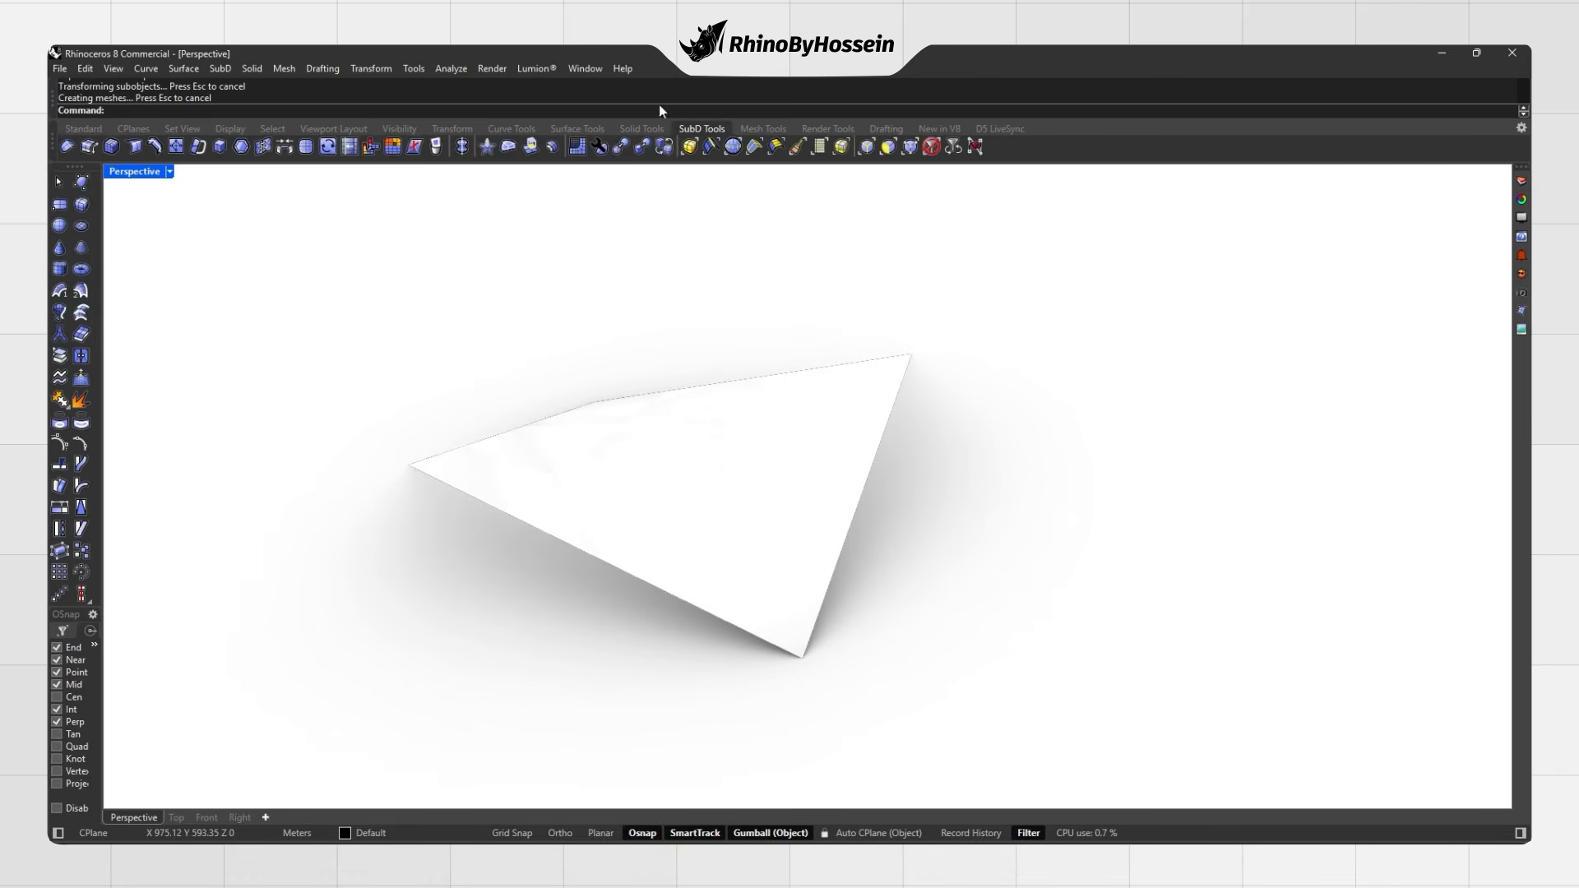
pyautogui.click(640, 148)
pyautogui.click(664, 436)
pyautogui.press('Return')
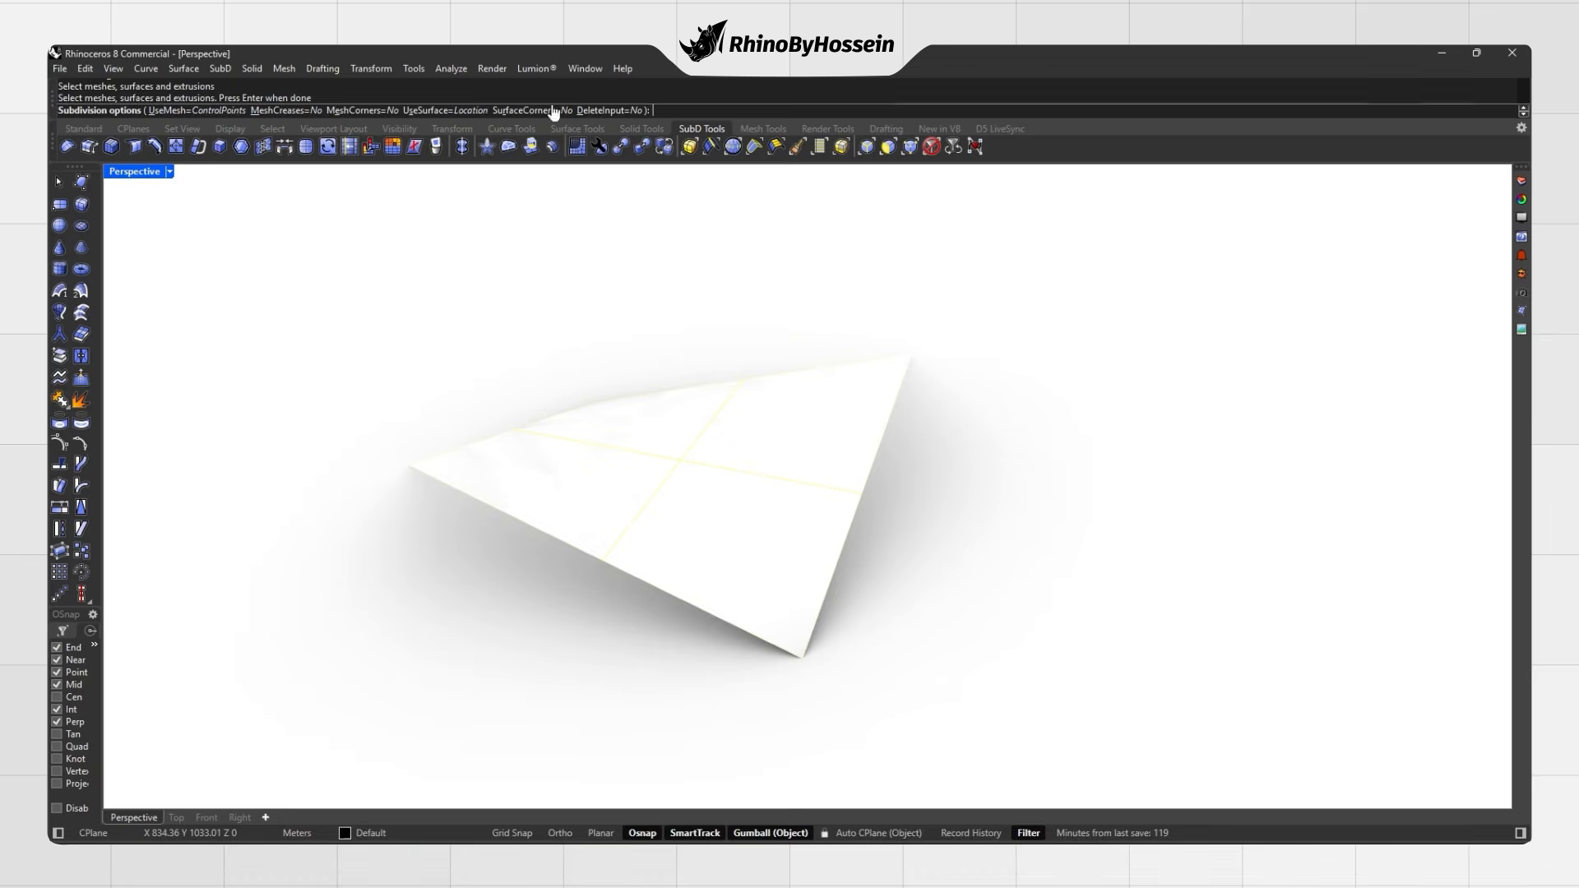
pyautogui.press('Return')
# Step: Place a copy of the triangular SubD to the right and show the left one smooth
pyautogui.click(666, 442)
pyautogui.moveTo(690, 471); pyautogui.dragTo(1180, 560)
pyautogui.click(642, 330)
pyautogui.moveTo(642, 330); pyautogui.dragTo(738, 540, button='right')
pyautogui.press('Tab')
pyautogui.press('Tab')
pyautogui.press('Tab')
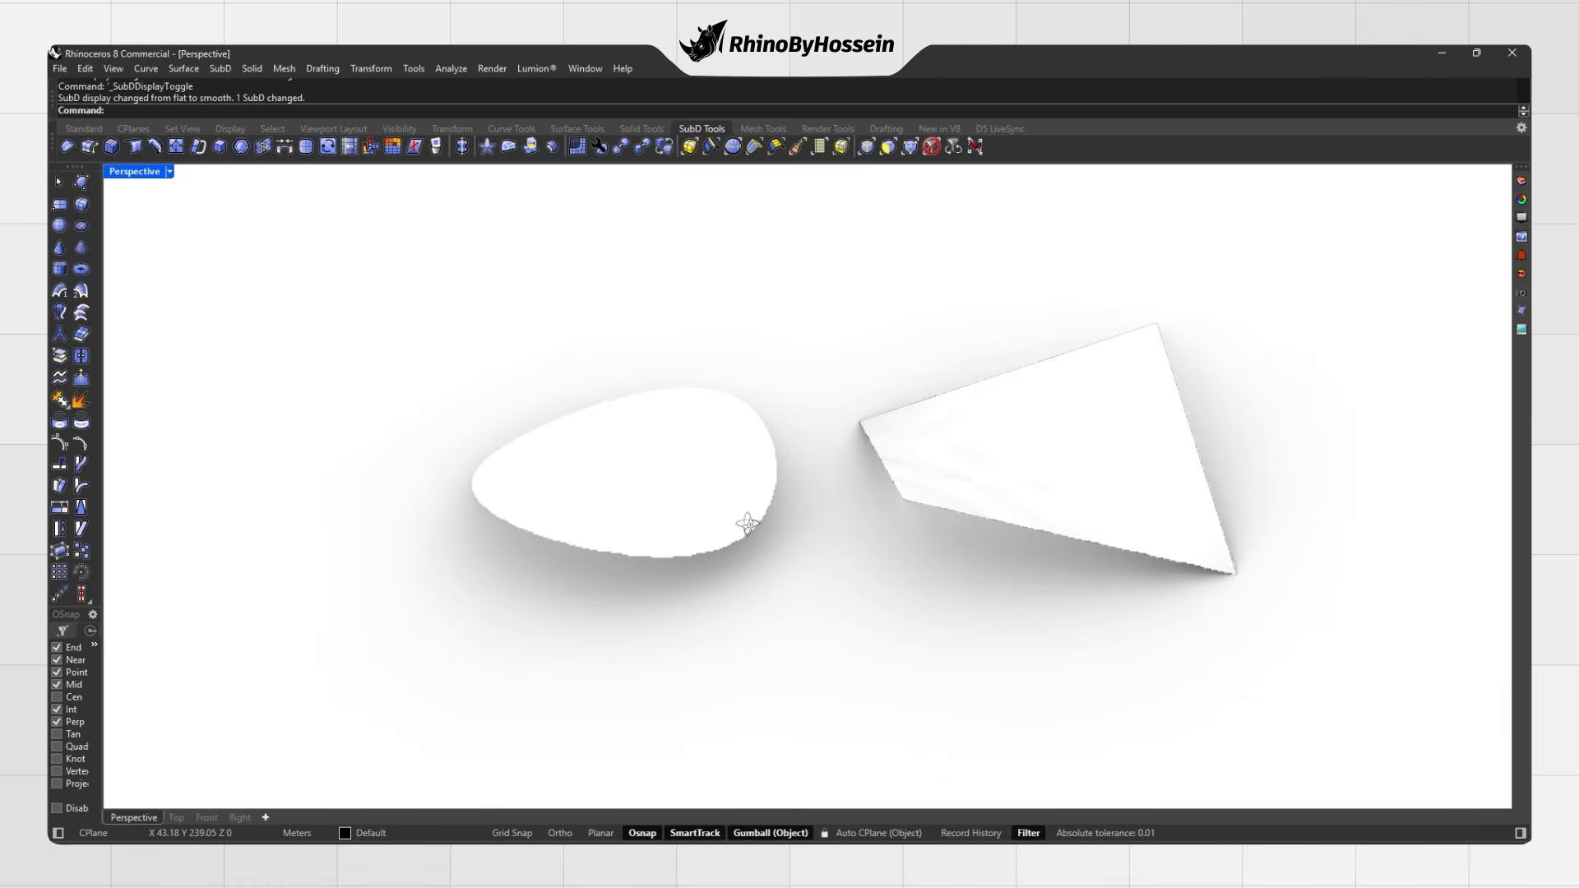